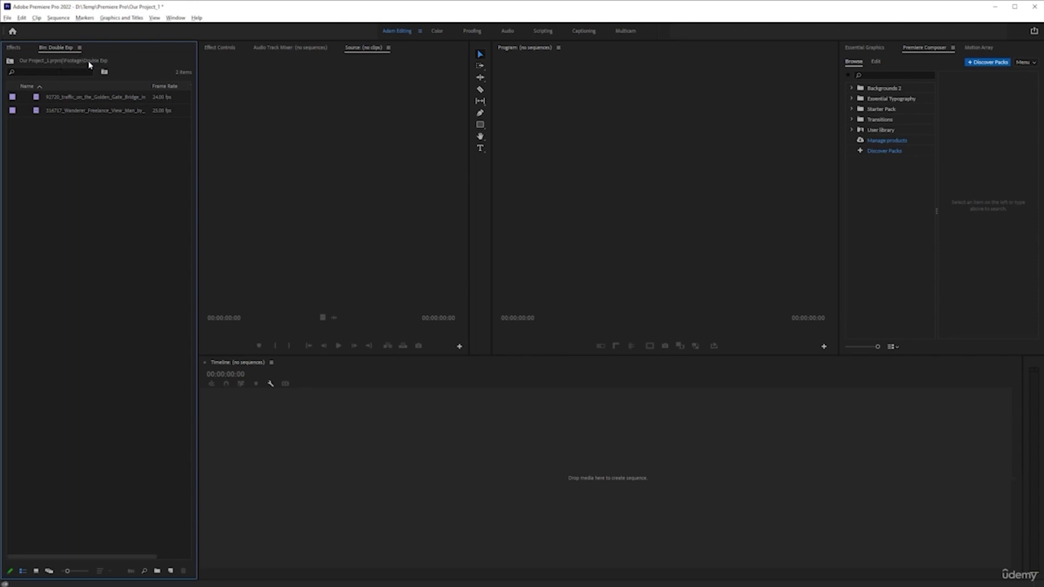
Preview the Freelance Wanderer clip from the Double Exp bin in the source monitor.
left_click(9, 61)
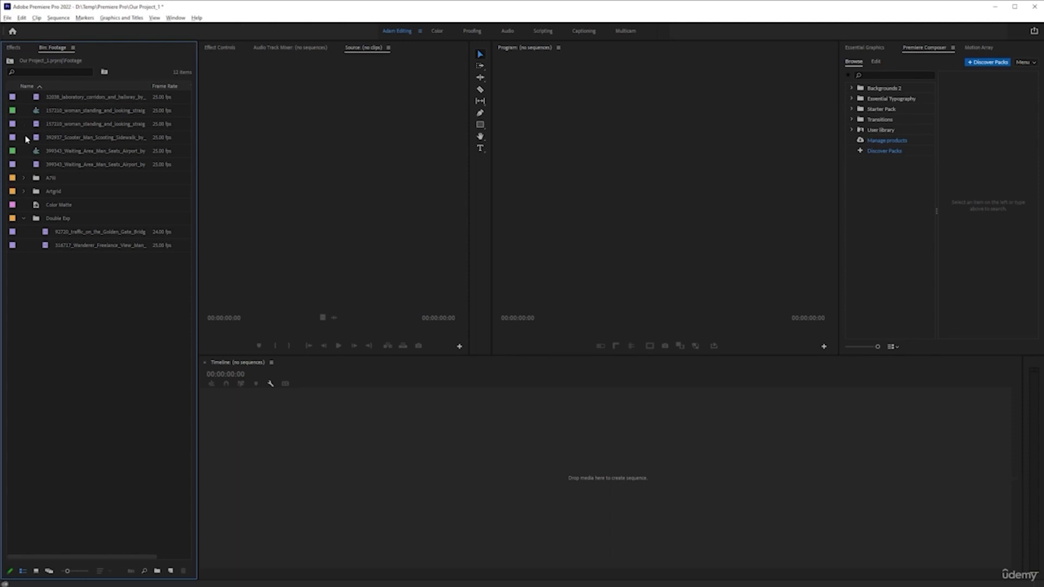
double_click(37, 221)
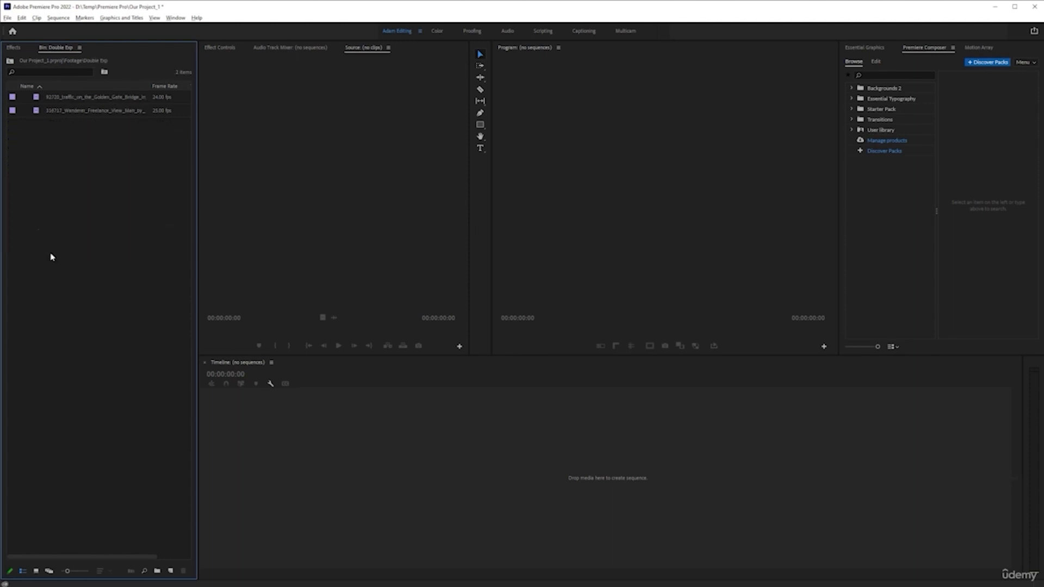
double_click(89, 97)
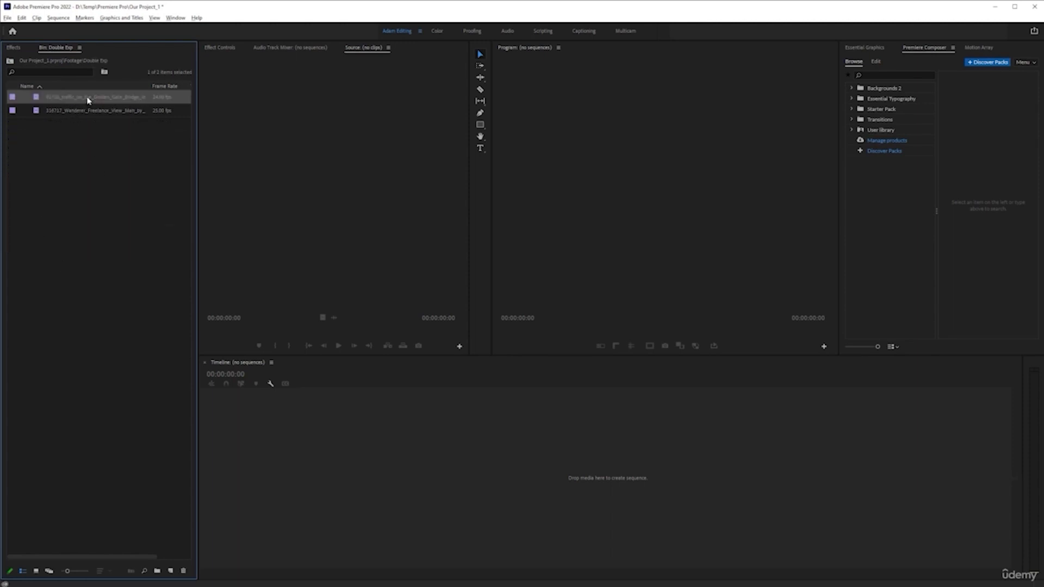
left_click_drag(205, 333, 410, 336)
double_click(112, 112)
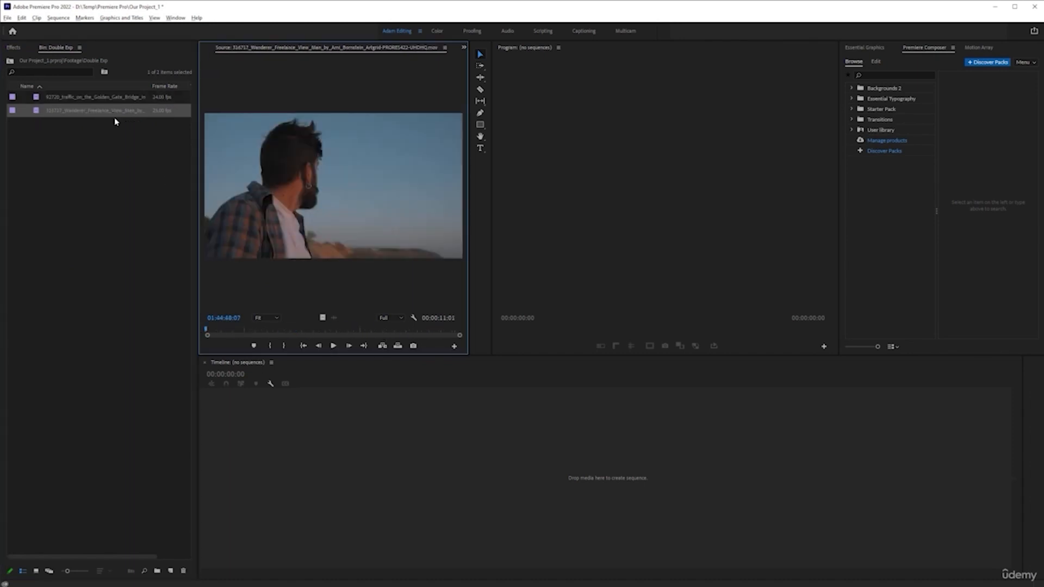
left_click(266, 332)
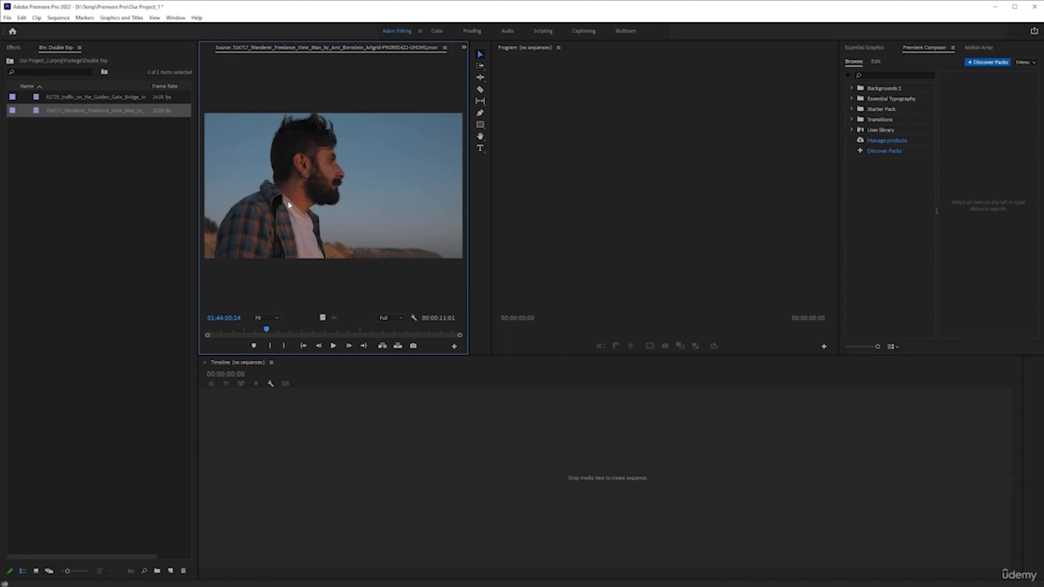
Browse the Artgrid Freelance Wanderer story footage in the web browser, then return to Premiere Pro.
left_click(118, 586)
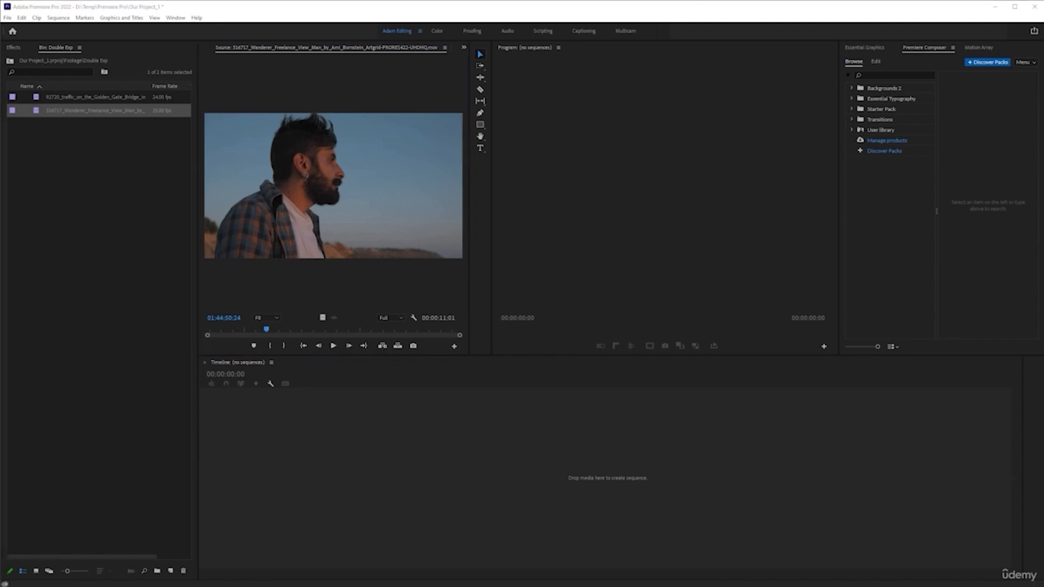
left_click(165, 576)
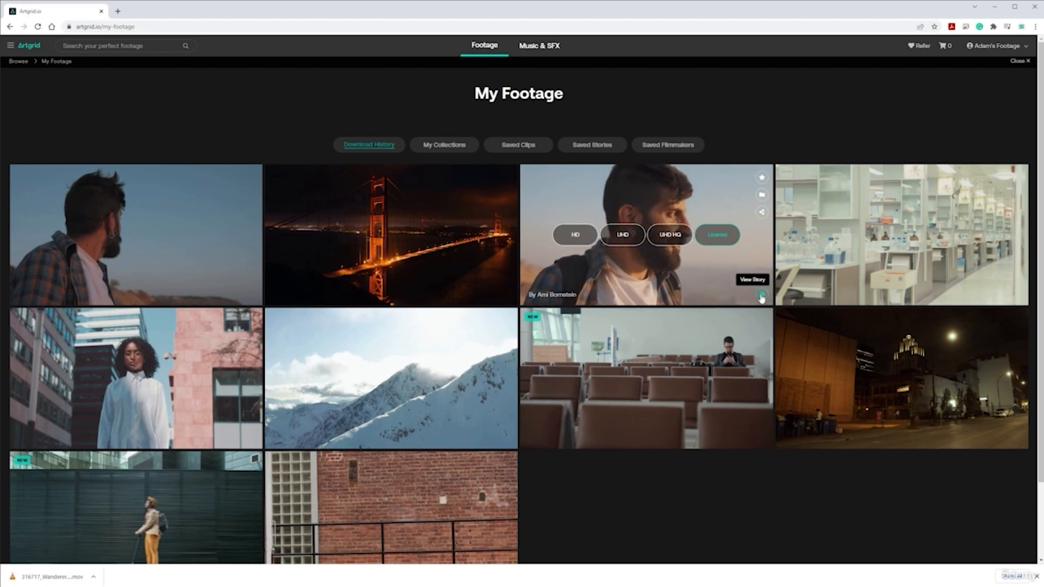
mouse_move(908, 277)
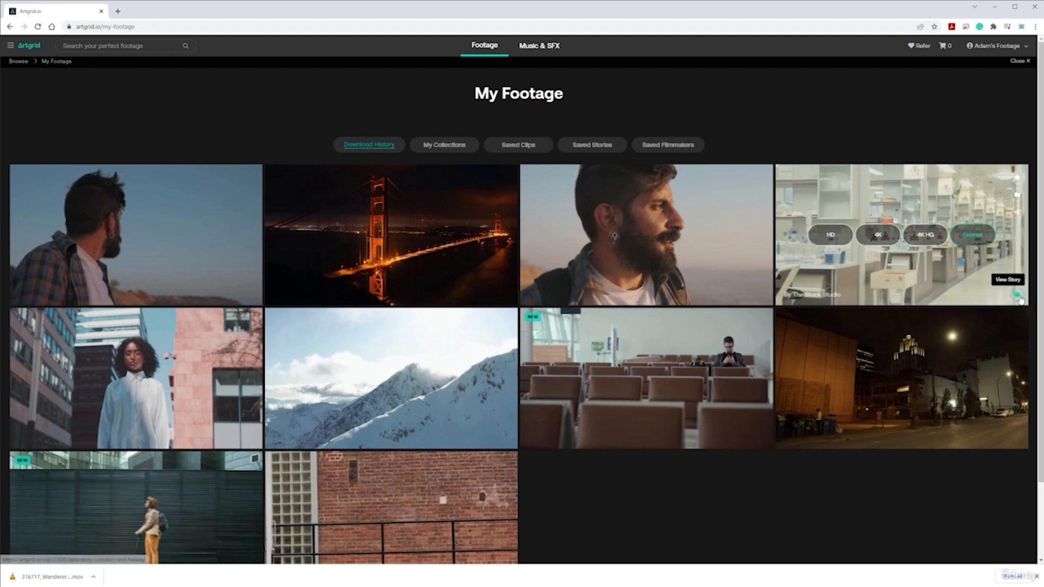
mouse_move(676, 427)
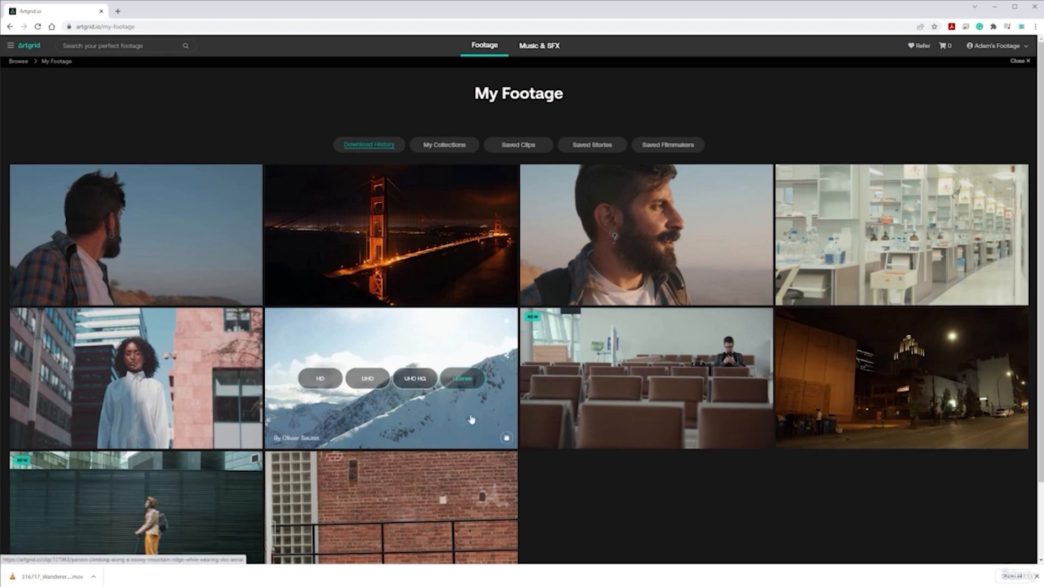
mouse_move(231, 423)
scroll(231, 423, "down", 2)
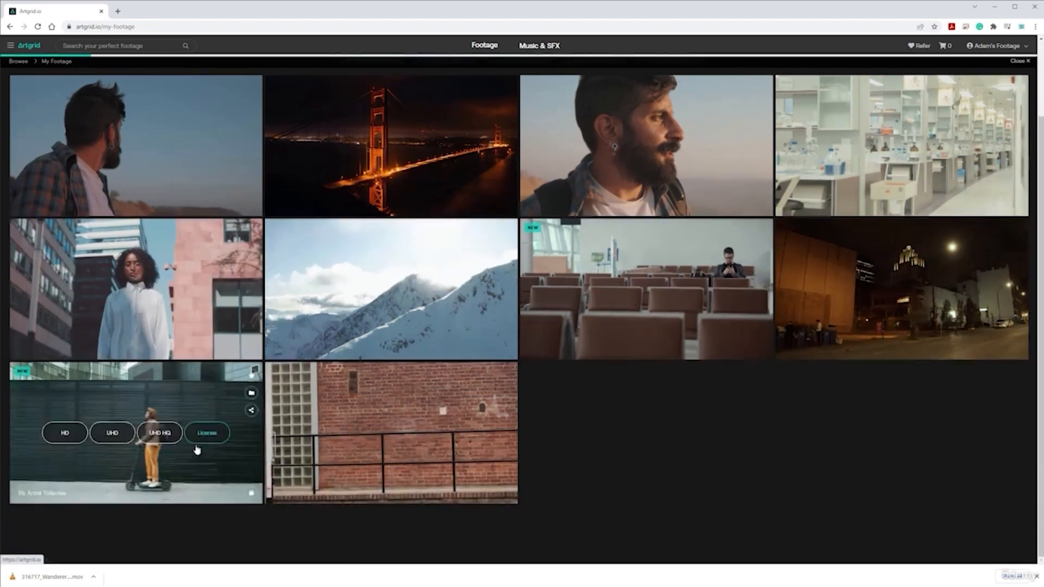
scroll(734, 416, "up", 2)
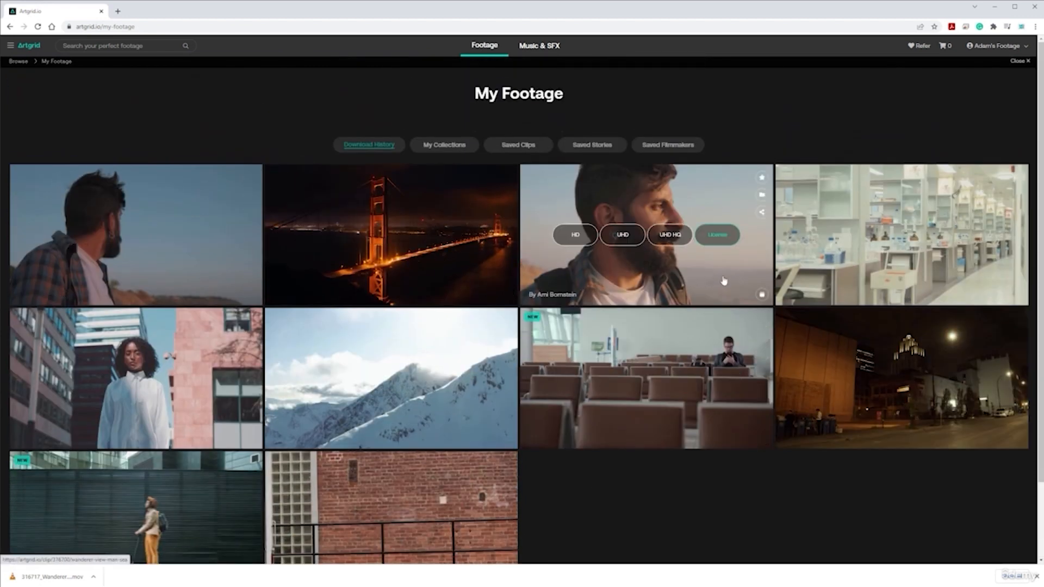
left_click(762, 294)
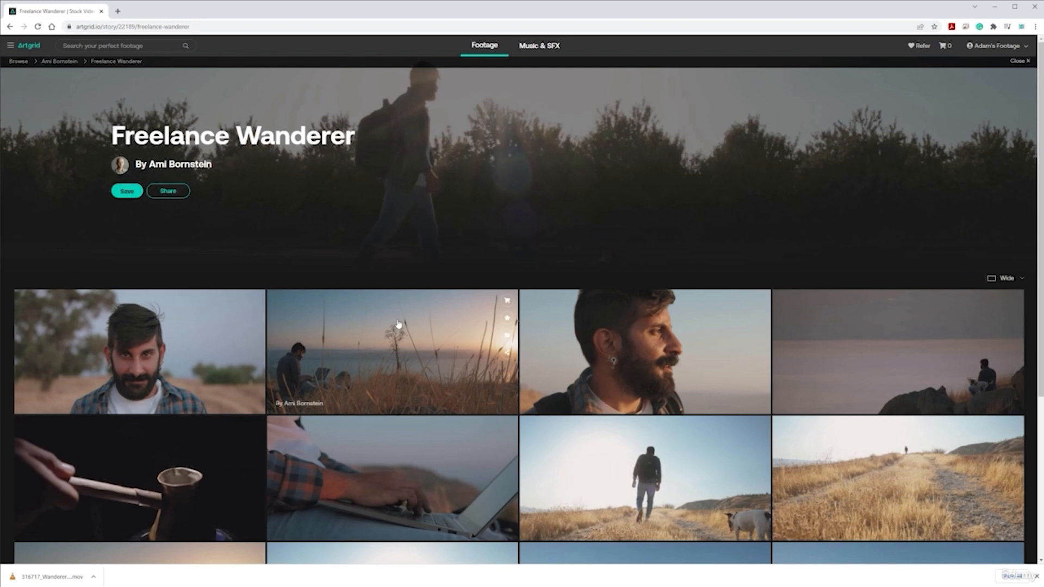
scroll(408, 296, "down", 4)
scroll(410, 295, "down", 9)
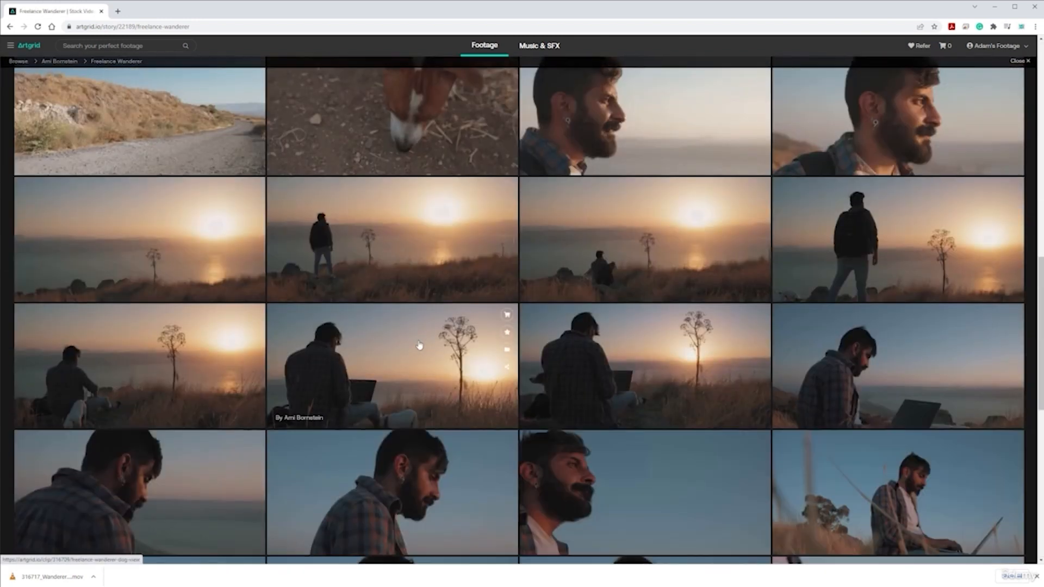
scroll(410, 296, "down", 7)
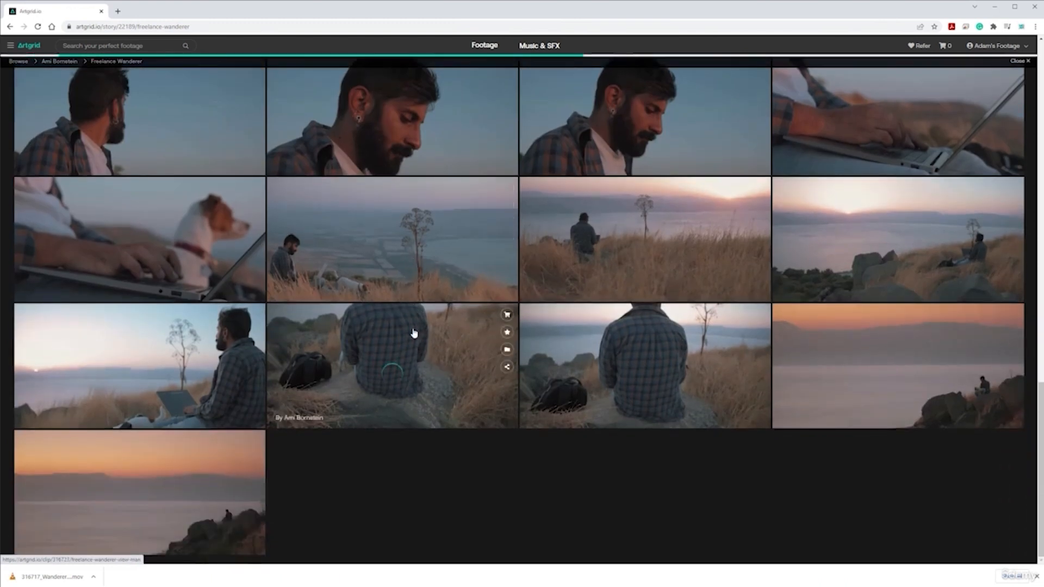
scroll(474, 341, "down", 4)
scroll(435, 344, "down", 2)
scroll(399, 345, "up", 6)
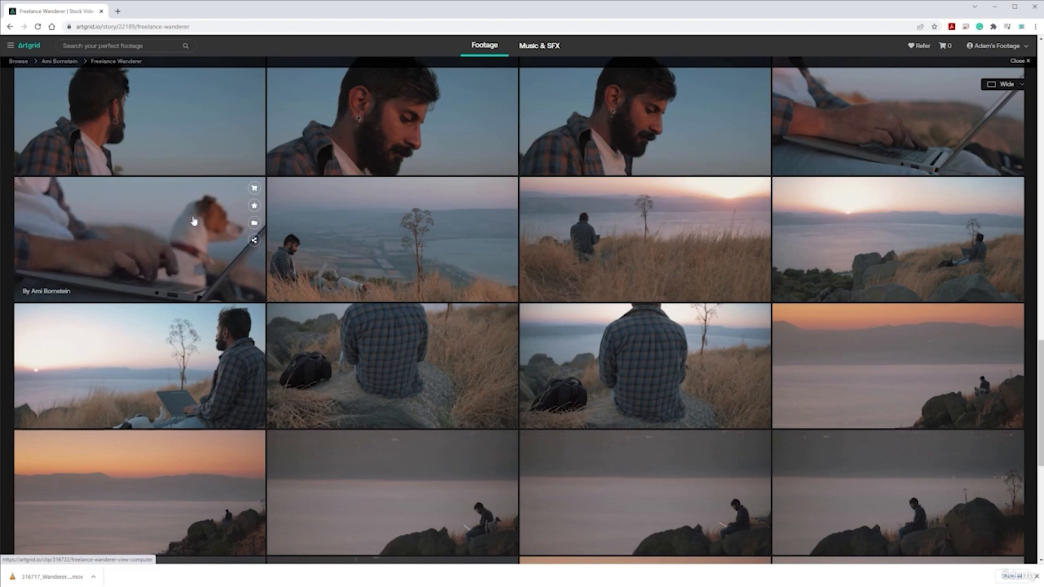
scroll(326, 373, "up", 8)
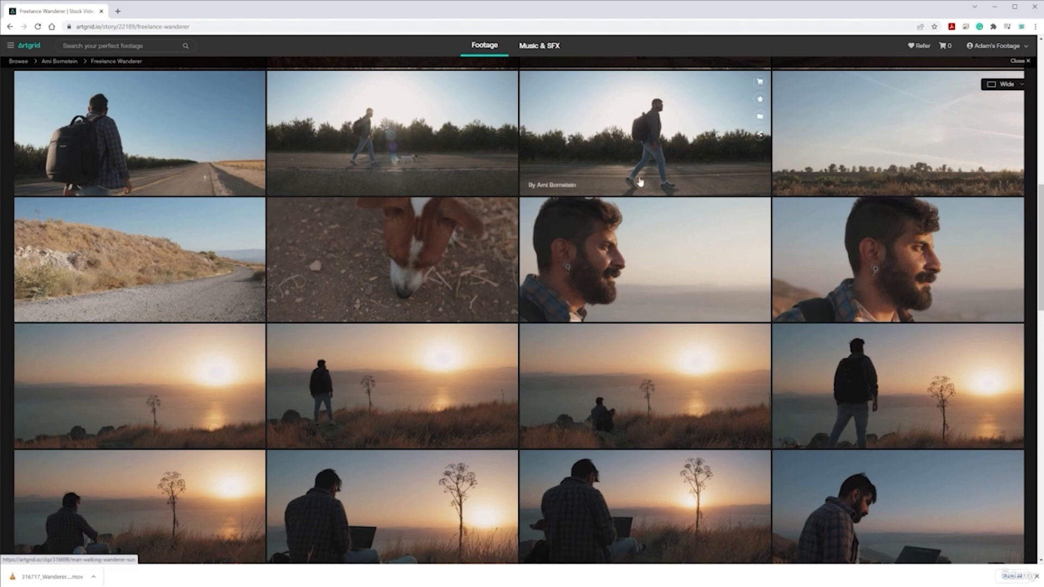
left_click(993, 8)
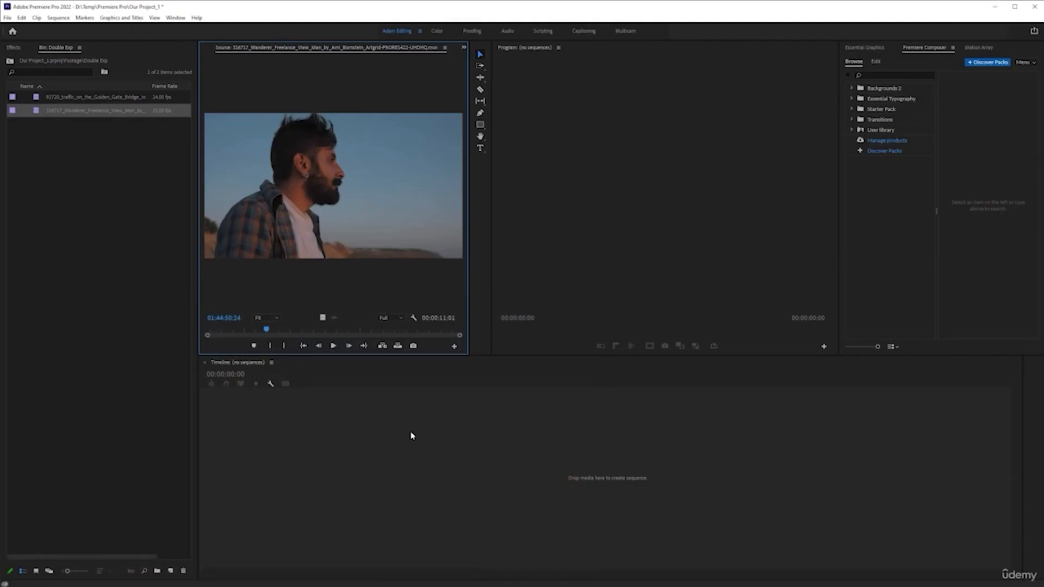
left_click(100, 184)
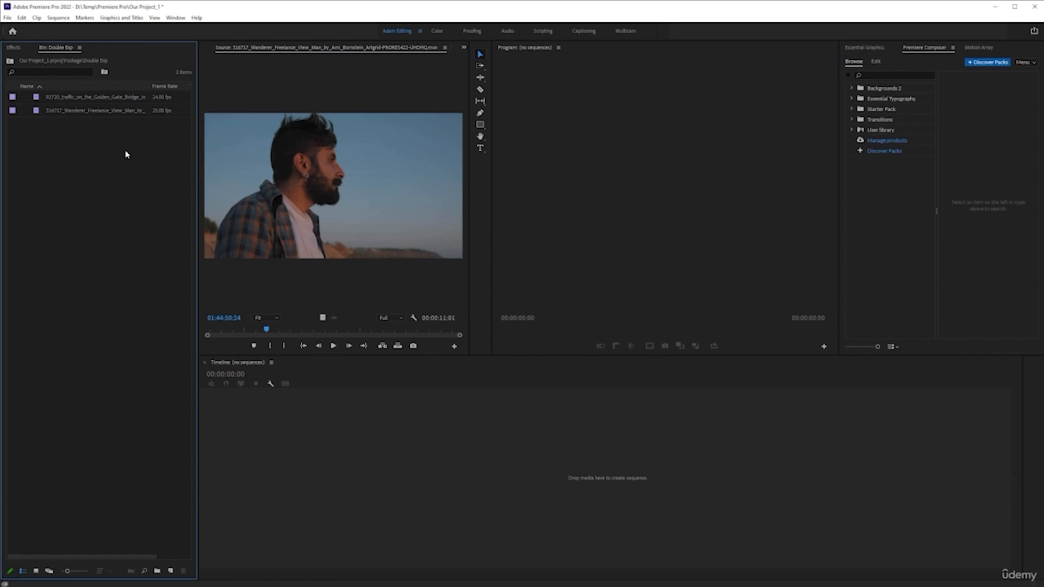
key("ctrl+n")
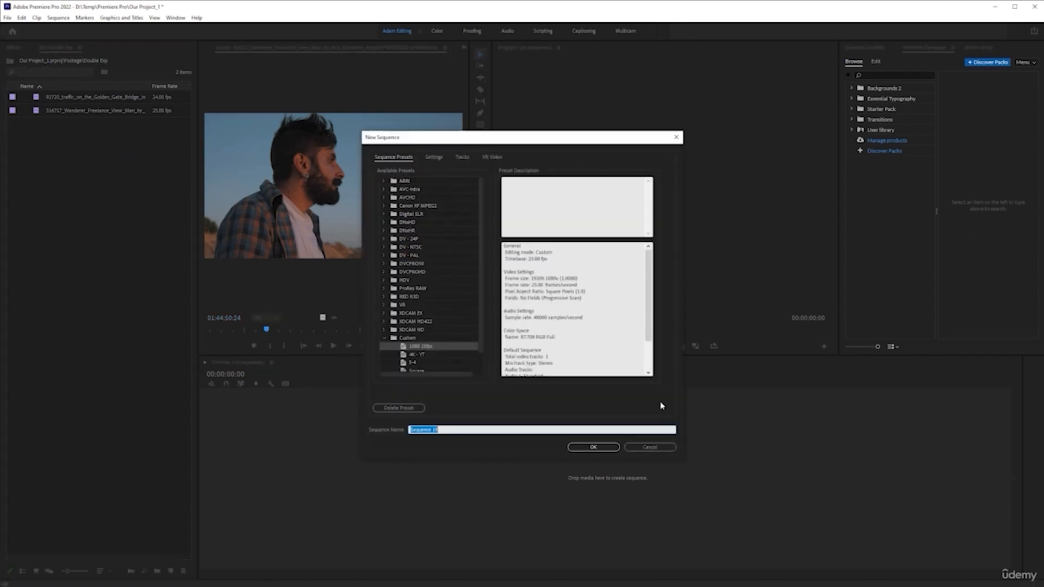
left_click(653, 447)
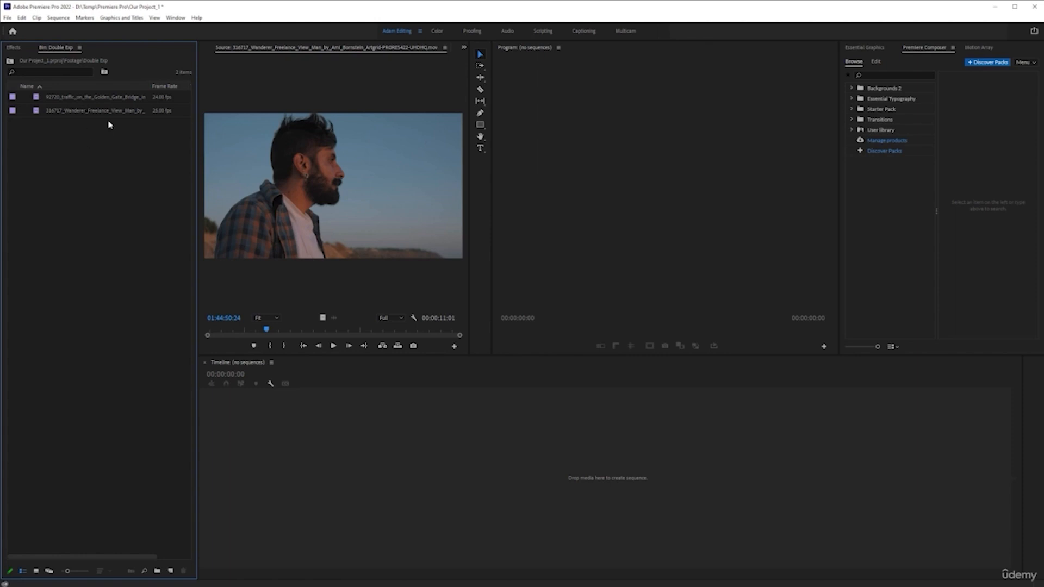
Save the project and create a new sequence from the Freelance Wanderer clip.
key("ctrl+s")
left_click(73, 99)
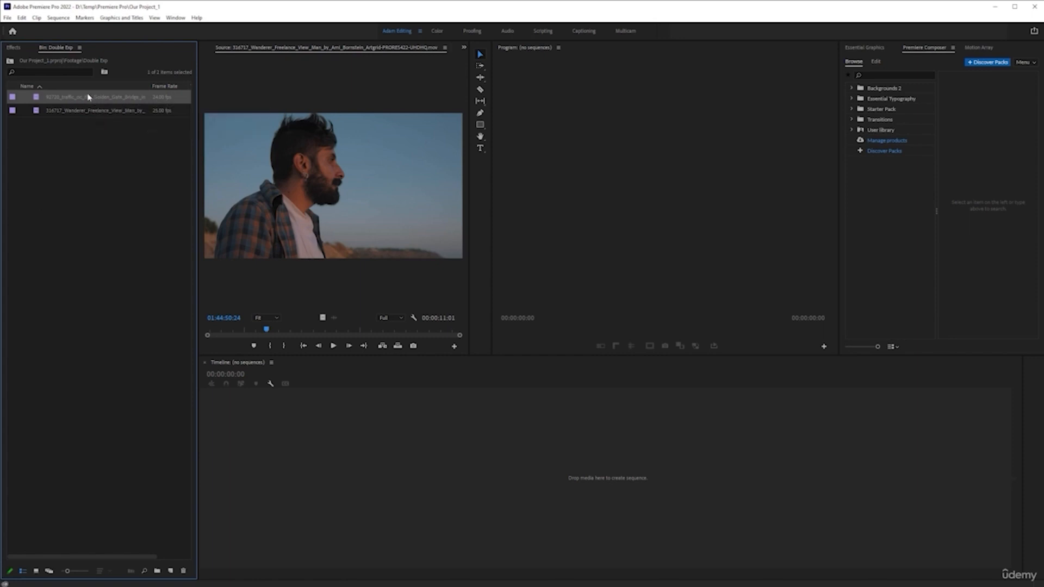
left_click(101, 110)
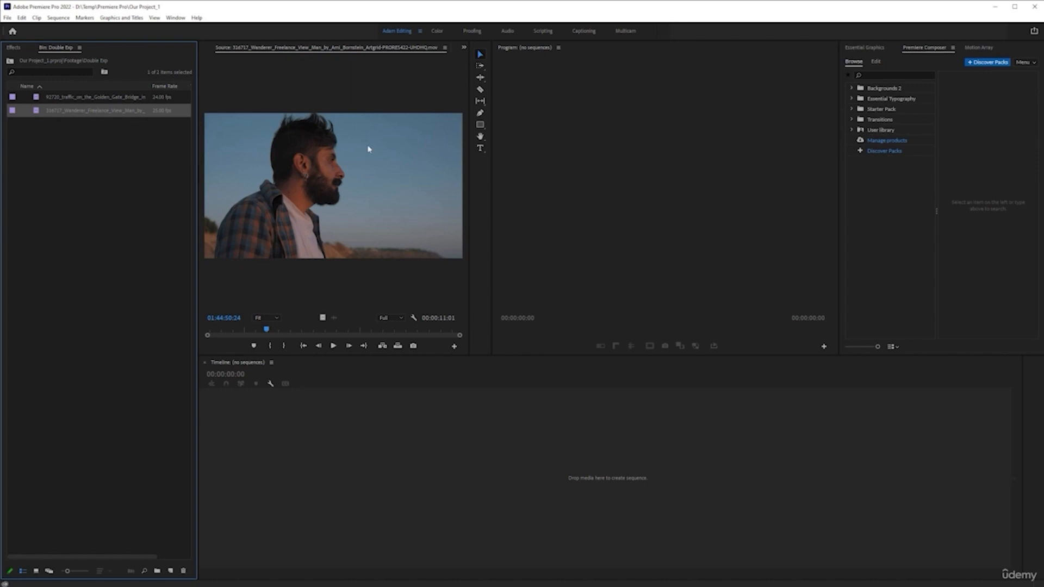
left_click(72, 151)
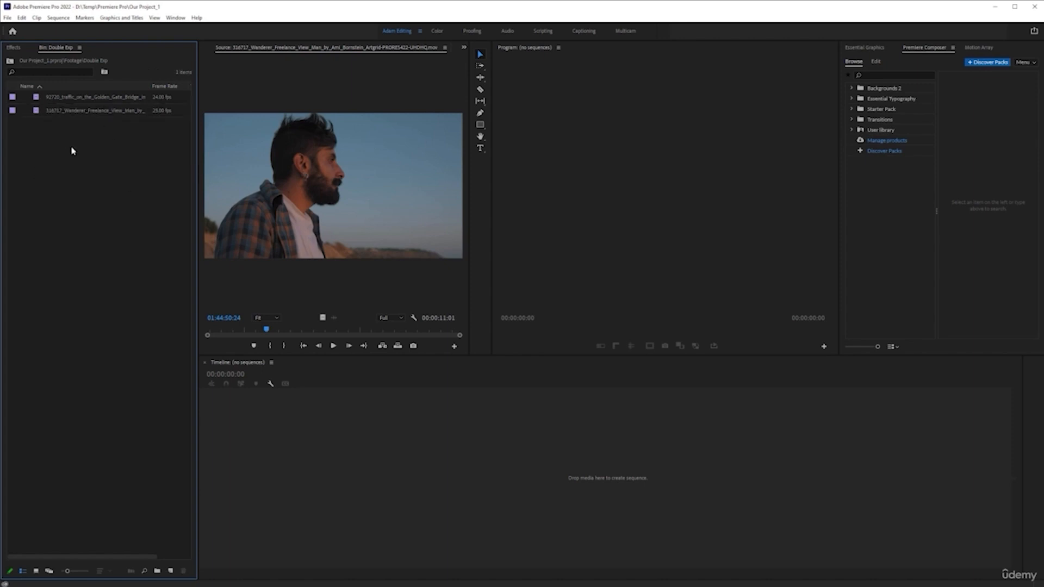
left_click(86, 112)
right_click(111, 116)
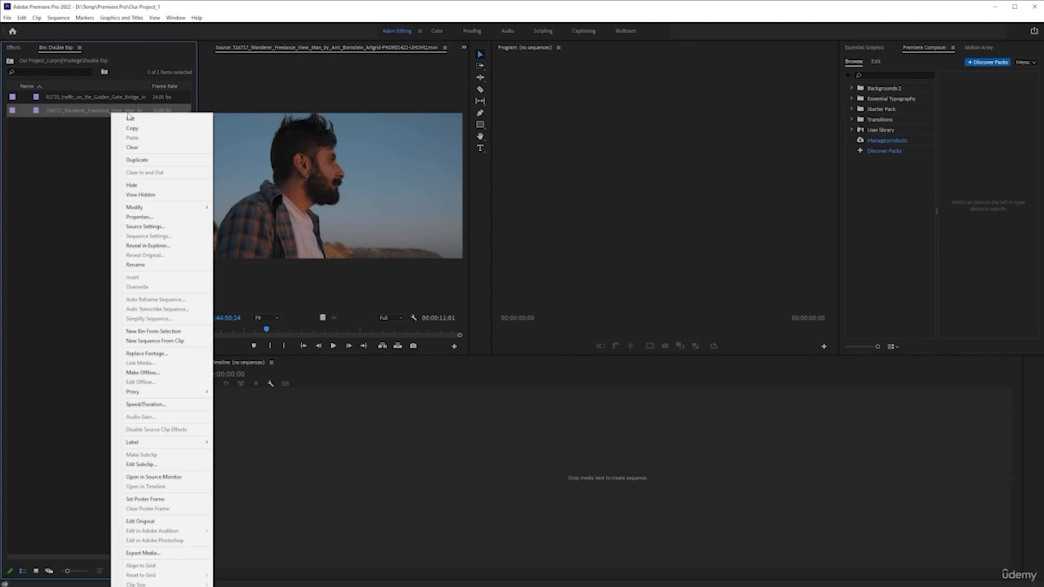
left_click(155, 341)
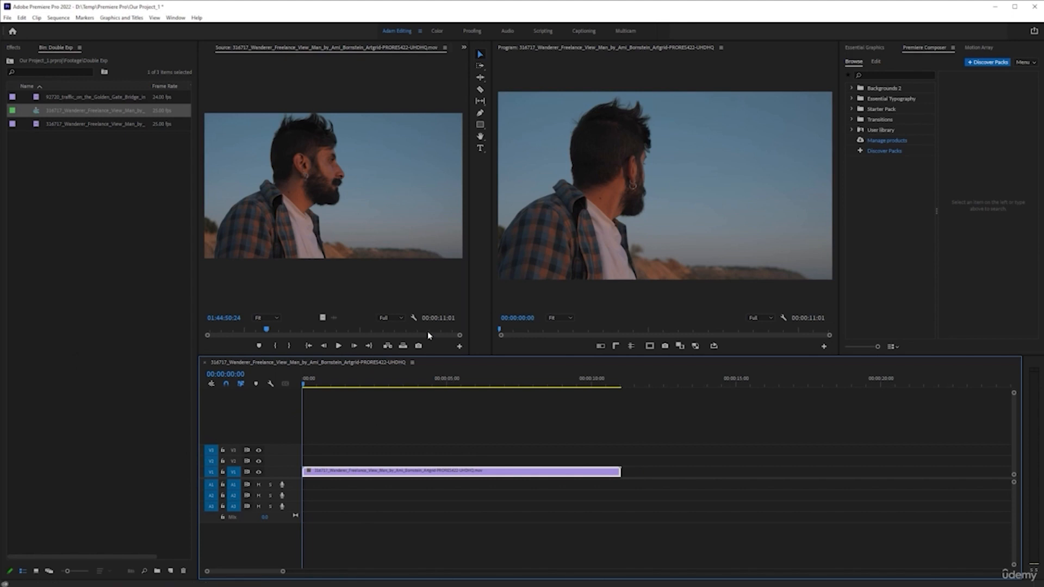
Rename the new sequence to Double Exposure.
left_click(77, 110)
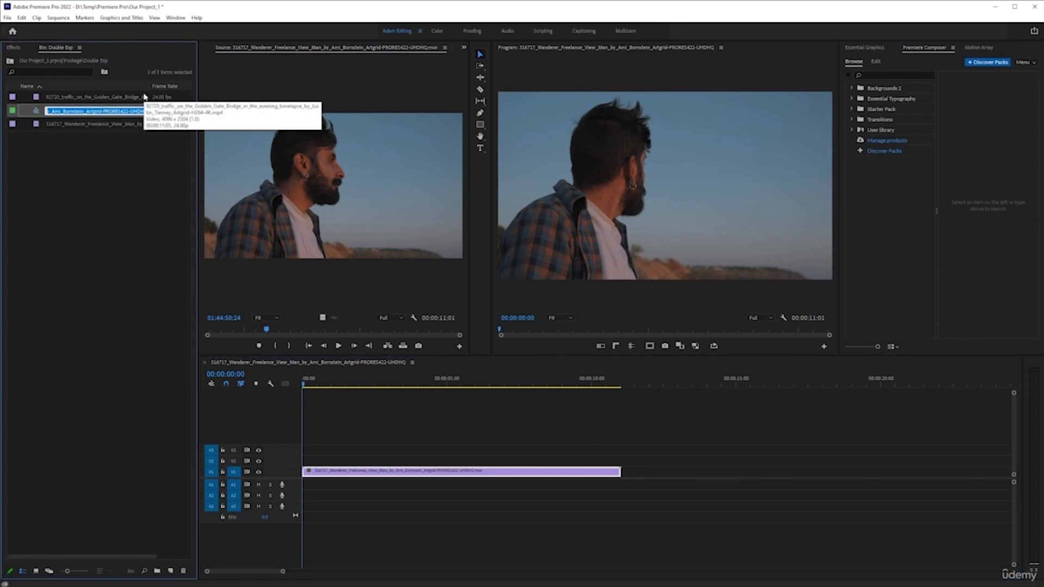
type("Double Exposure")
key("Return")
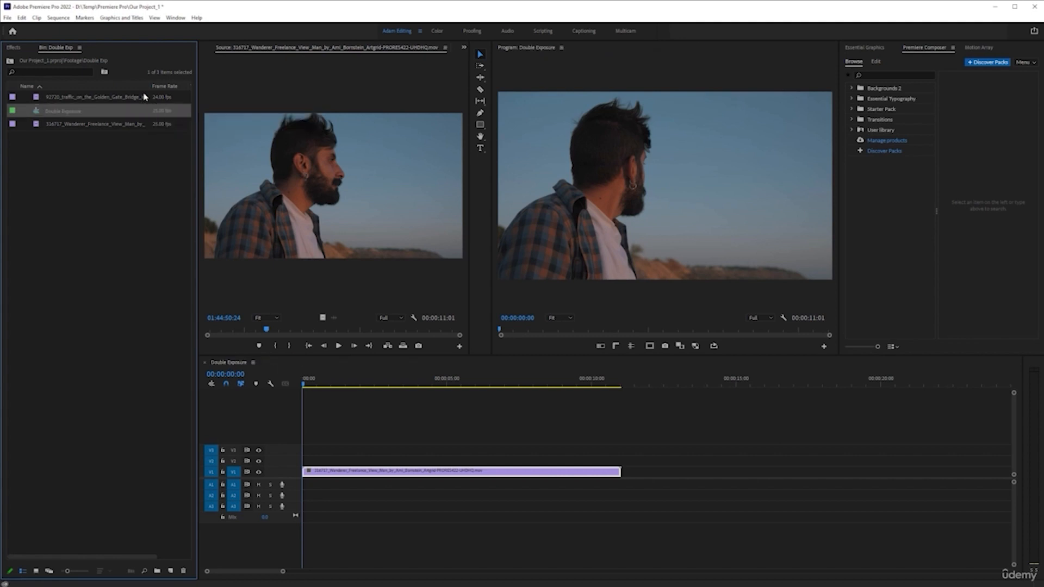
Add the Golden Gate Bridge traffic clip to the Double Exposure sequence above the Wanderer clip.
left_click(94, 192)
left_click(71, 87)
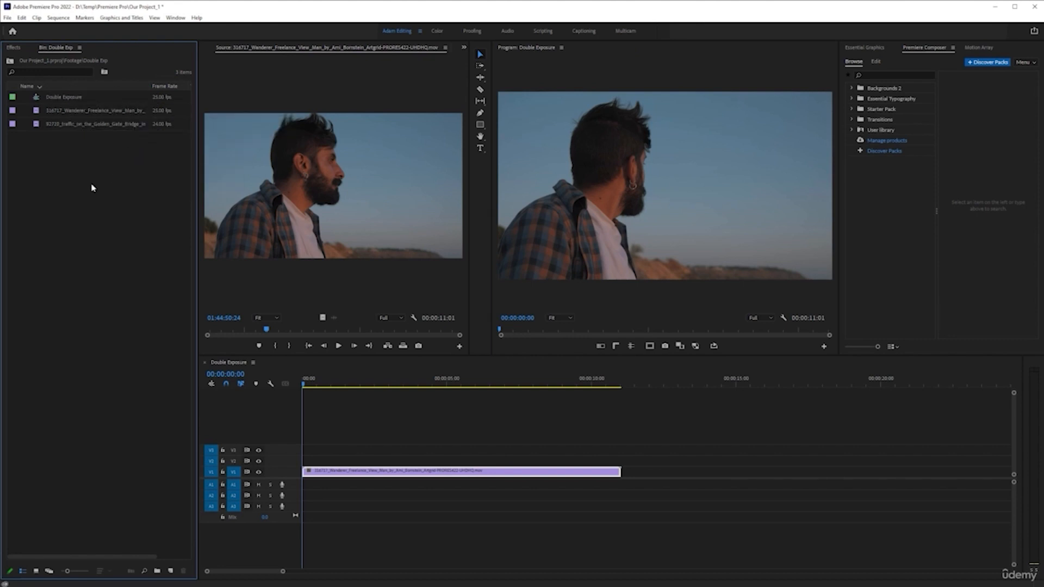
left_click(70, 128)
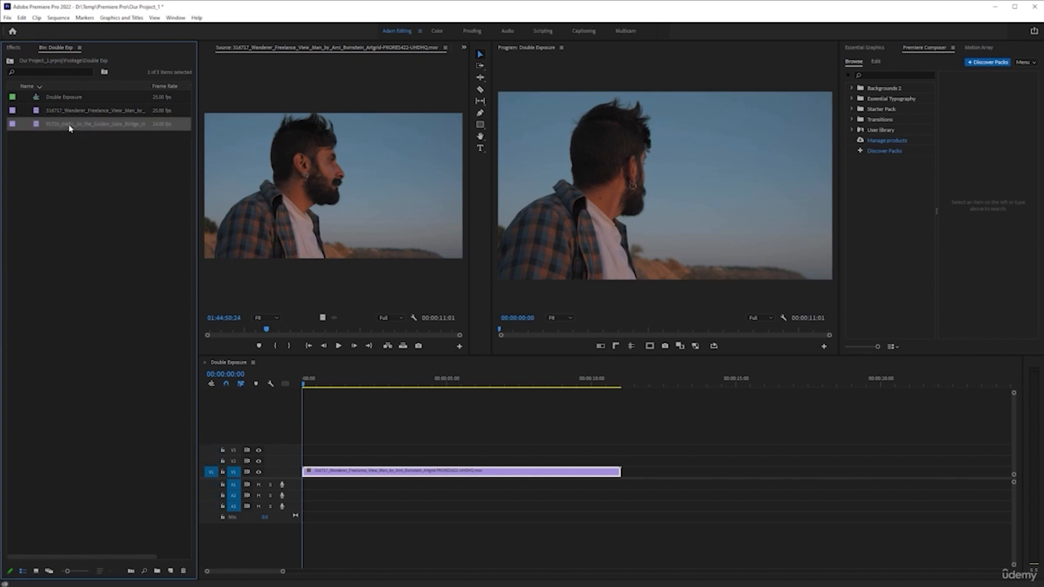
left_click_drag(228, 218, 345, 443)
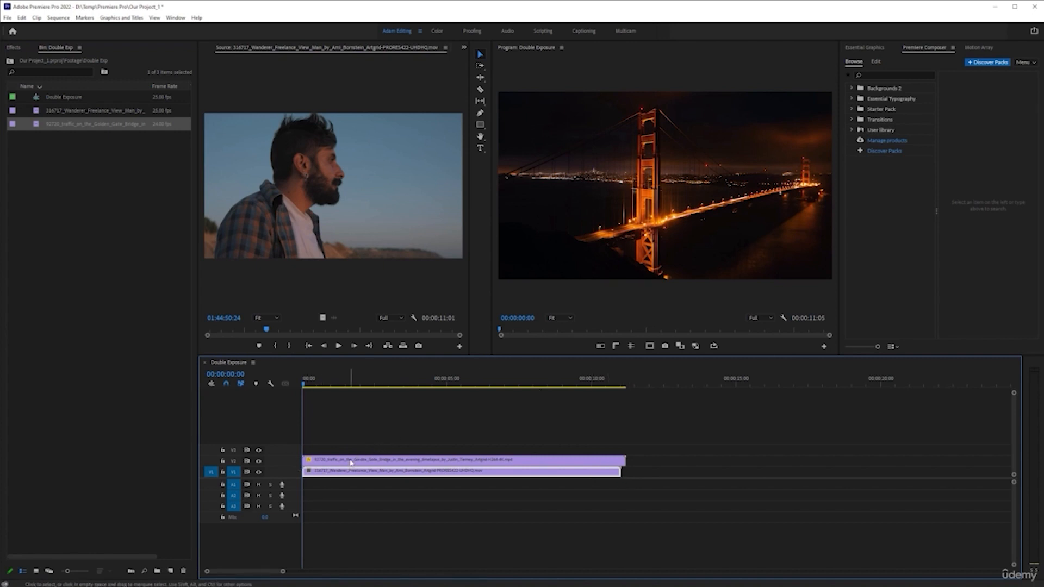
Rearrange the clips so the Golden Gate clip sits on V1 beneath the Wanderer clip on V2.
left_click_drag(335, 476, 338, 454)
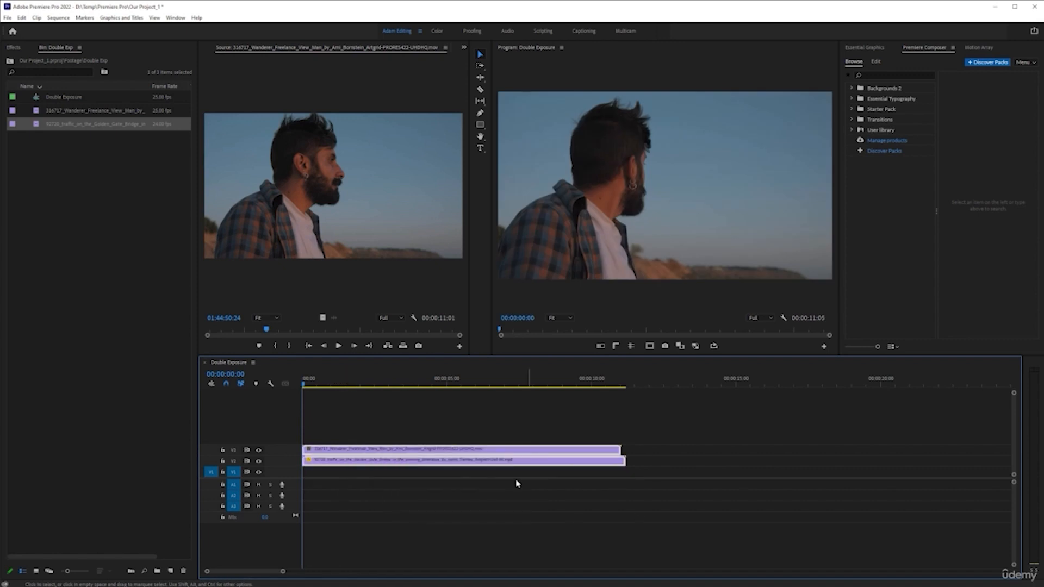
left_click_drag(489, 466, 490, 477)
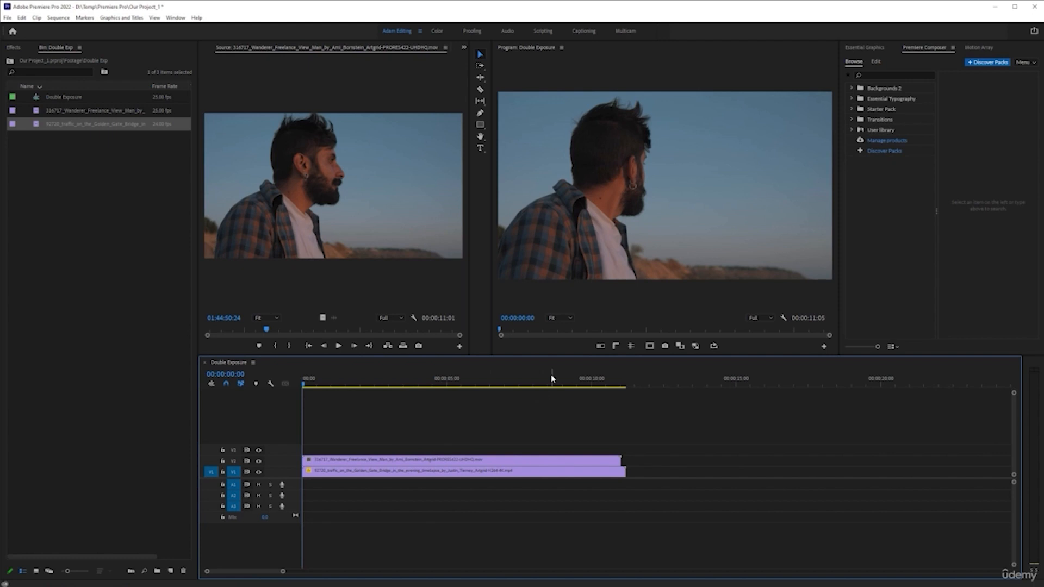
Inspect where the two clips end in the timeline by moving the playhead to their end points.
key("End")
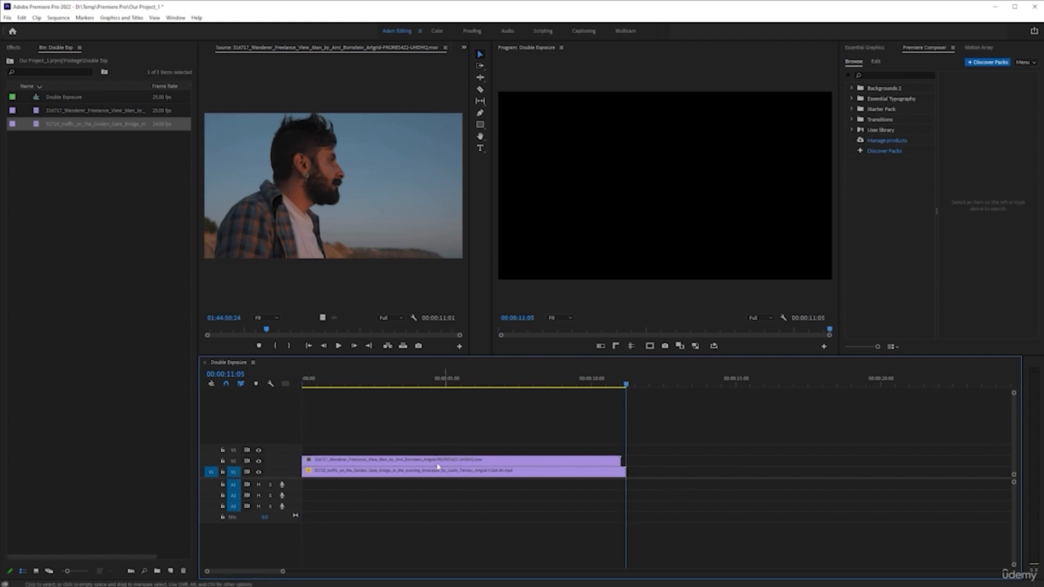
left_click(233, 462)
key("Up")
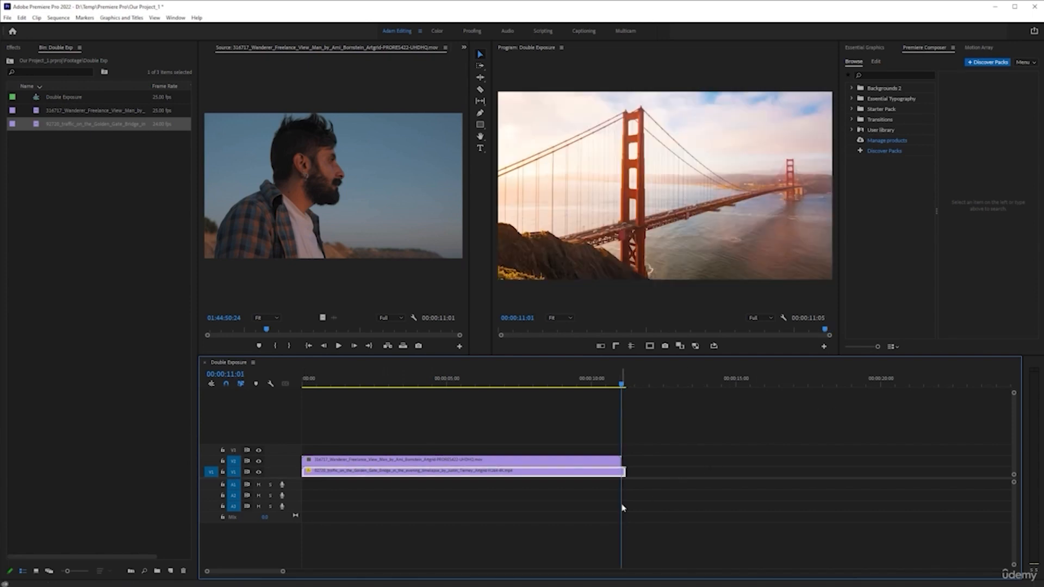
scroll(590, 493, "up", 4)
scroll(597, 494, "up", 1)
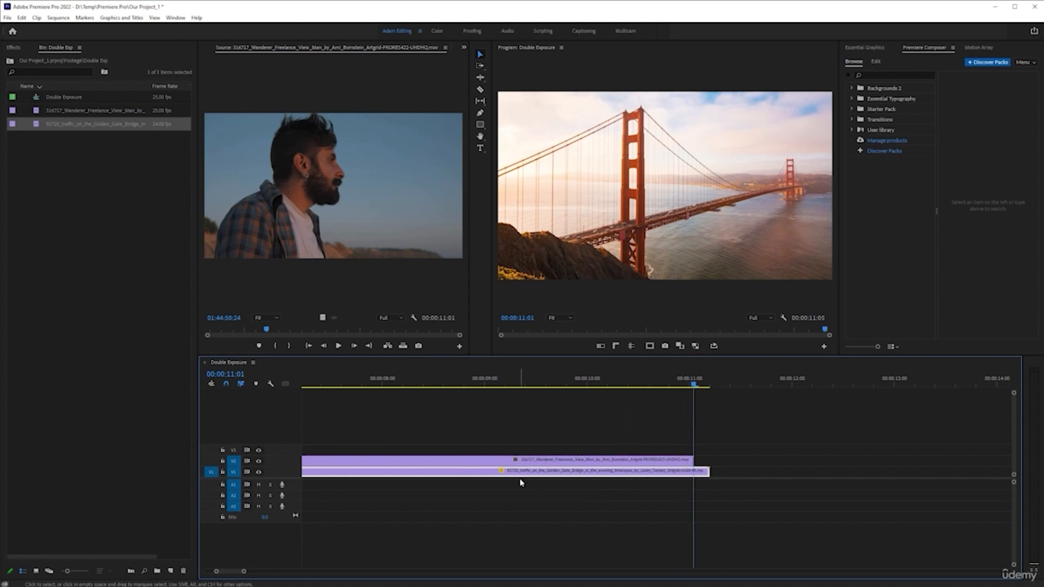
Trim the Golden Gate clip's end to the playhead so both clips end together, and return the playhead to the start.
key("w")
scroll(637, 507, "down", 1)
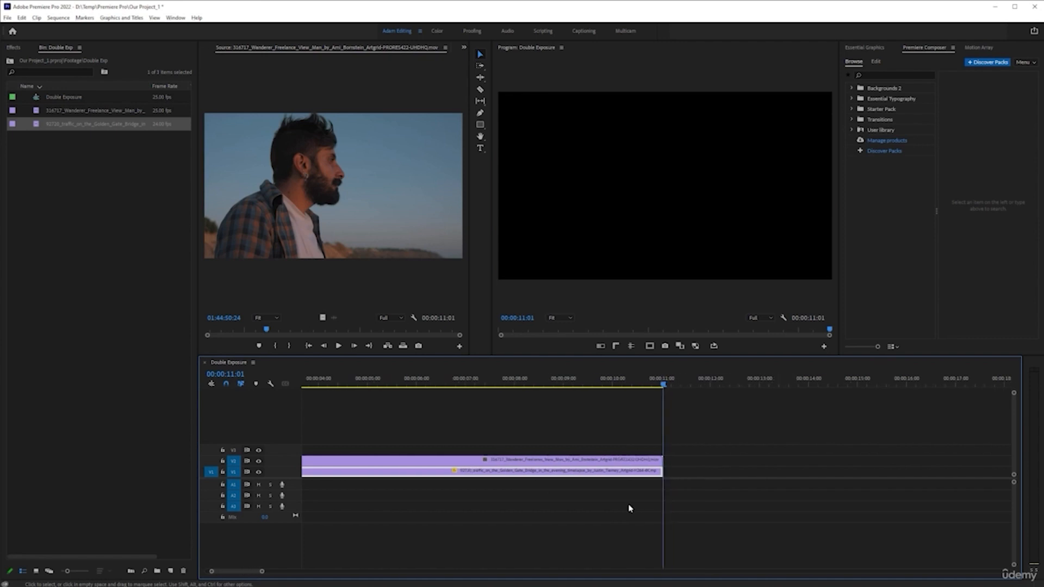
key("Home")
scroll(564, 499, "down", 2)
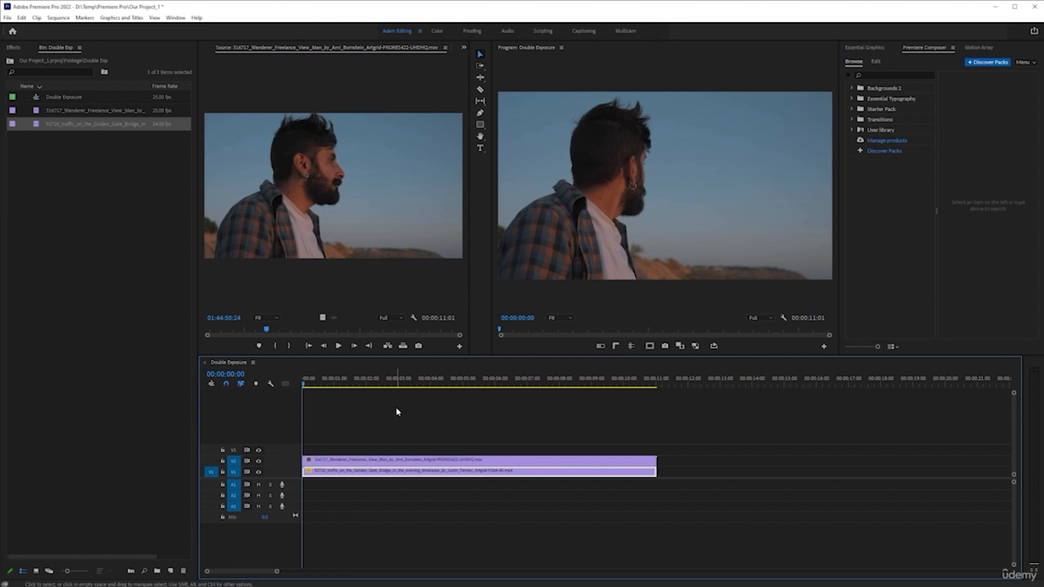
Select both clips in the timeline and replace them with a linked After Effects composition.
left_click_drag(343, 410, 686, 492)
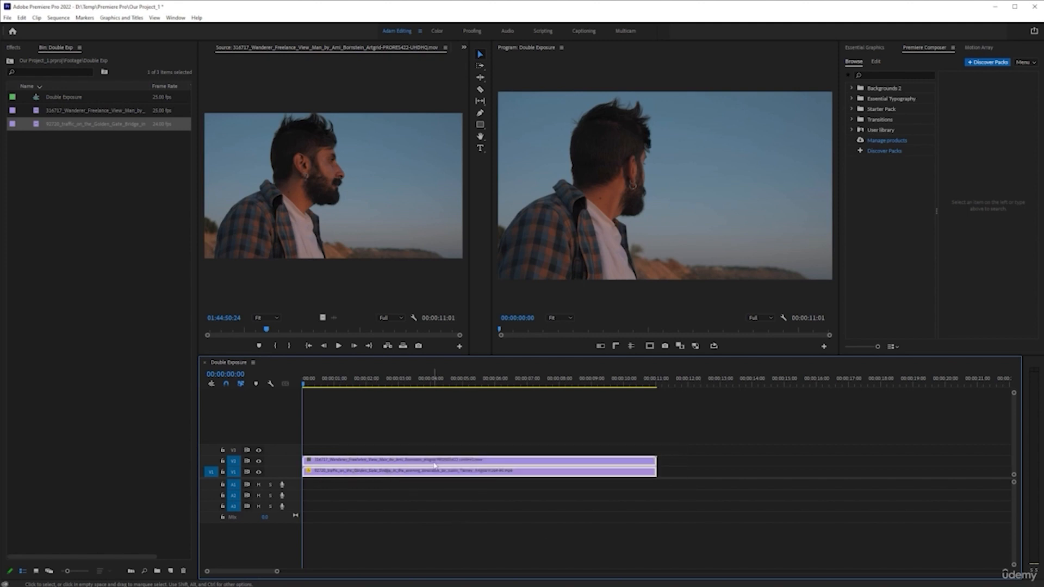
right_click(435, 465)
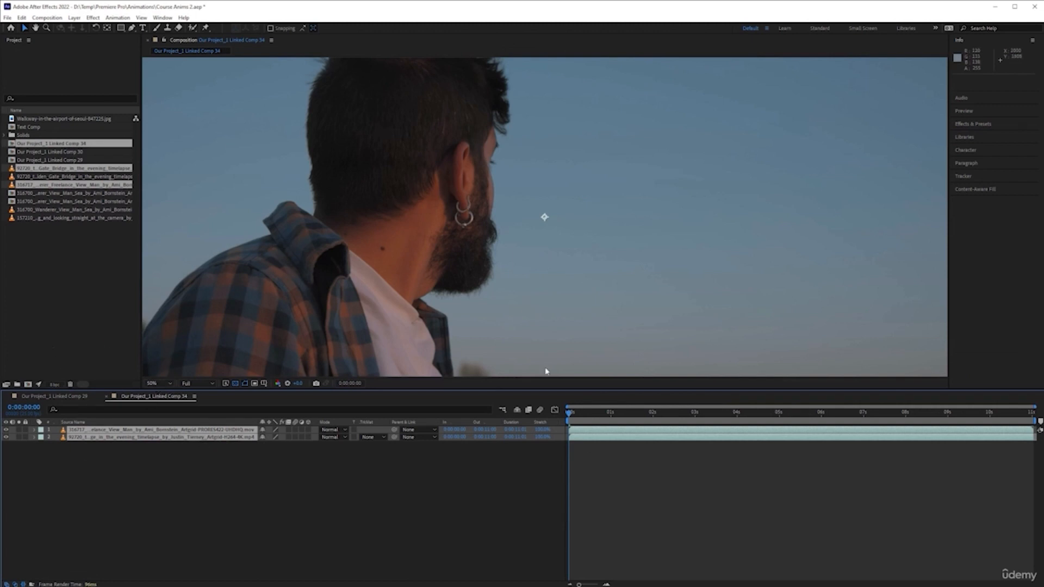
Preview the linked composition by adjusting the viewer zoom and scrubbing through its timeline.
left_click(157, 383)
left_click(169, 394)
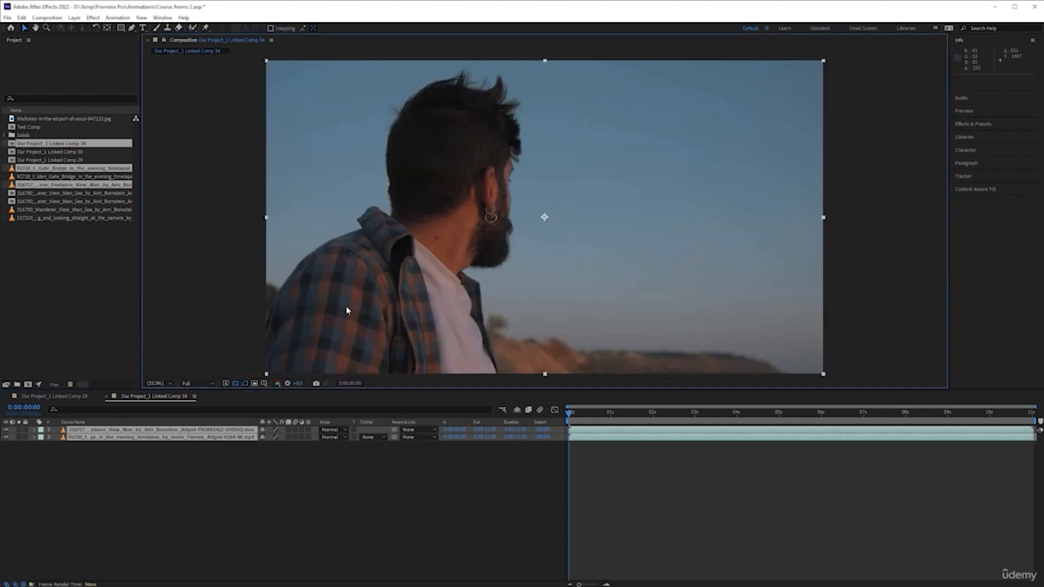
key("comma")
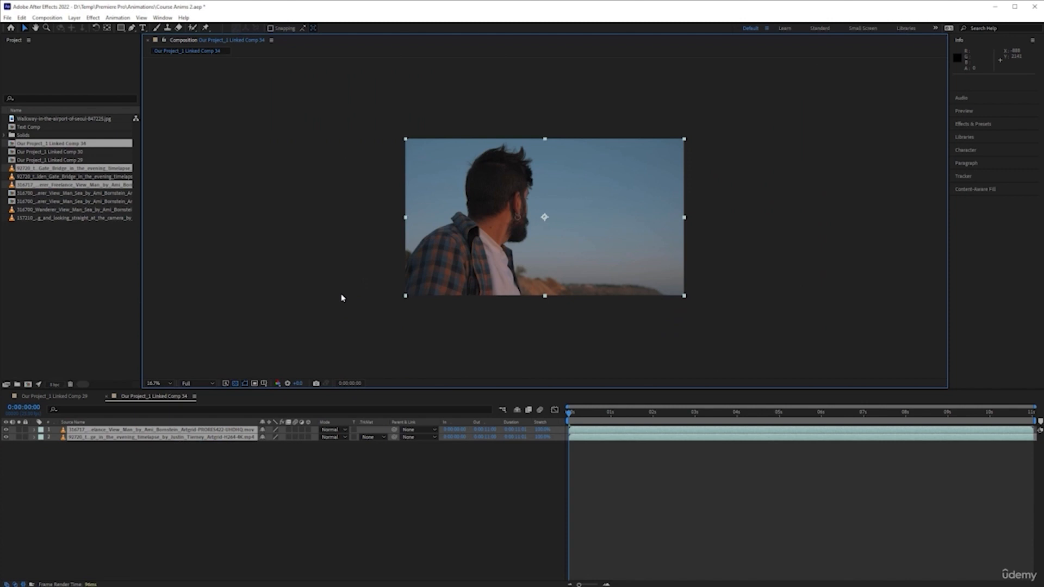
key("period")
left_click(517, 529)
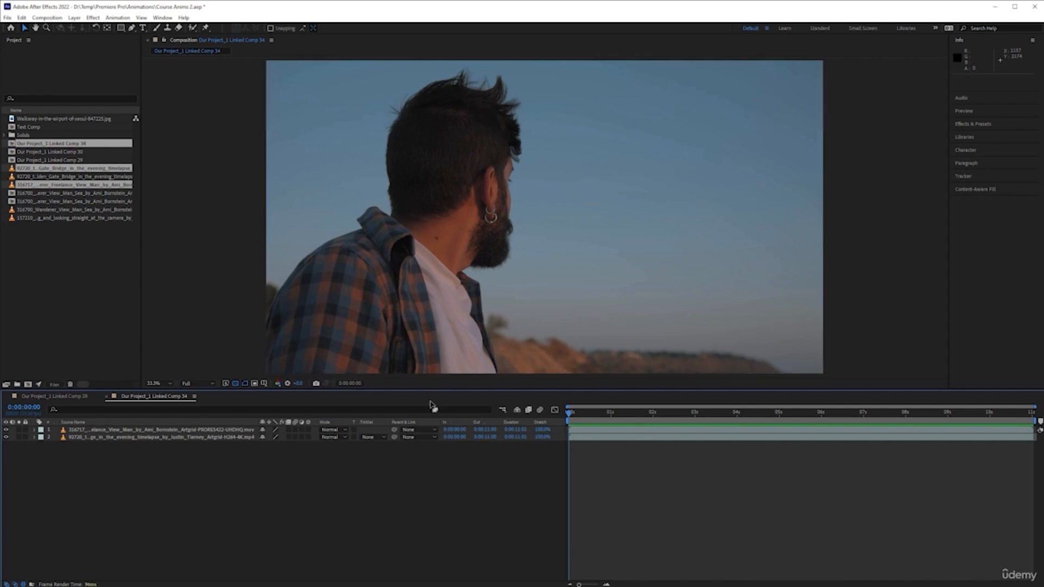
left_click_drag(569, 414, 656, 413)
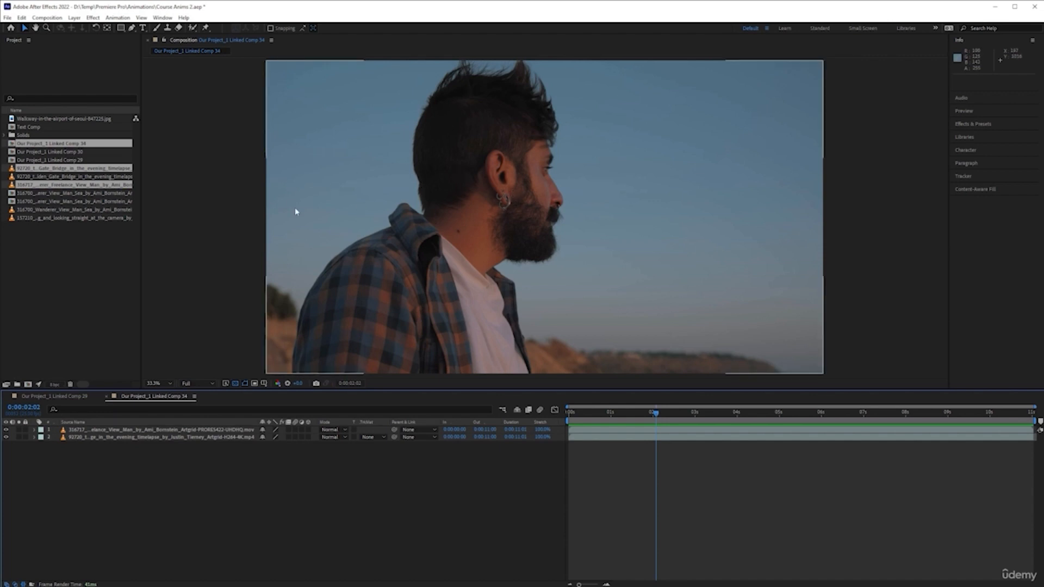
left_click(85, 273)
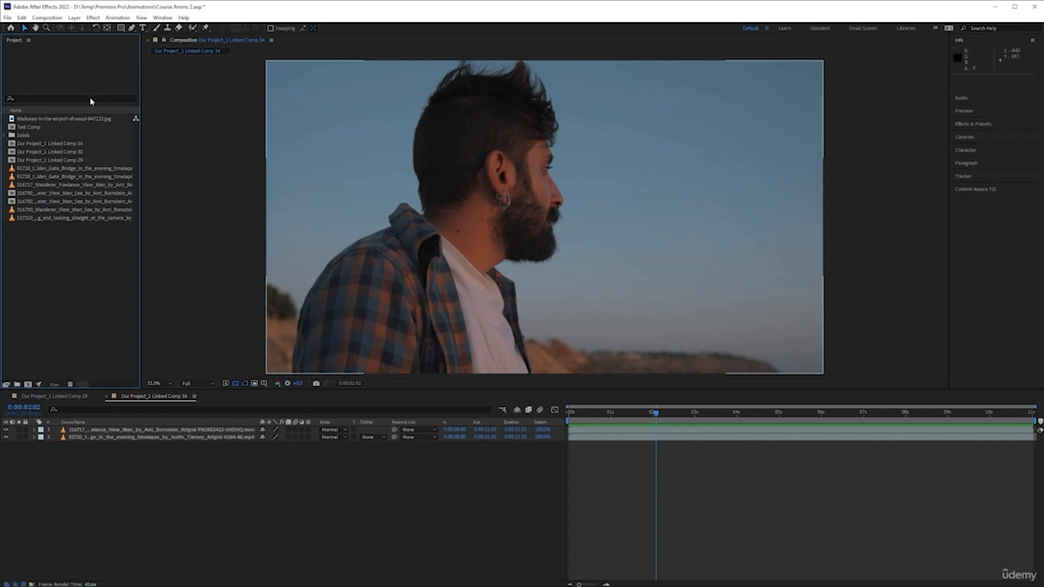
Purge all memory and disk cache in After Effects.
left_click(21, 18)
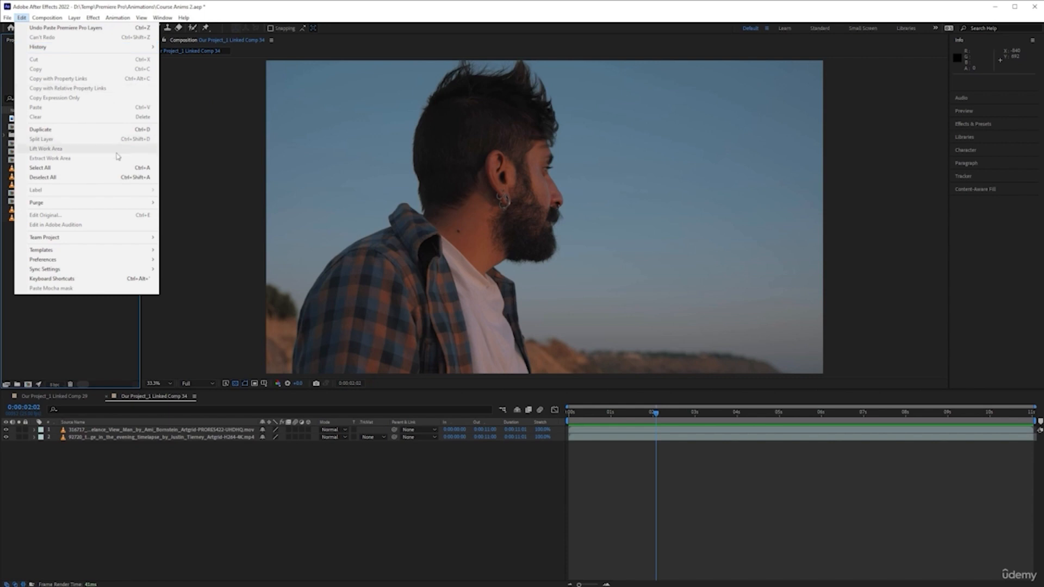
mouse_move(146, 204)
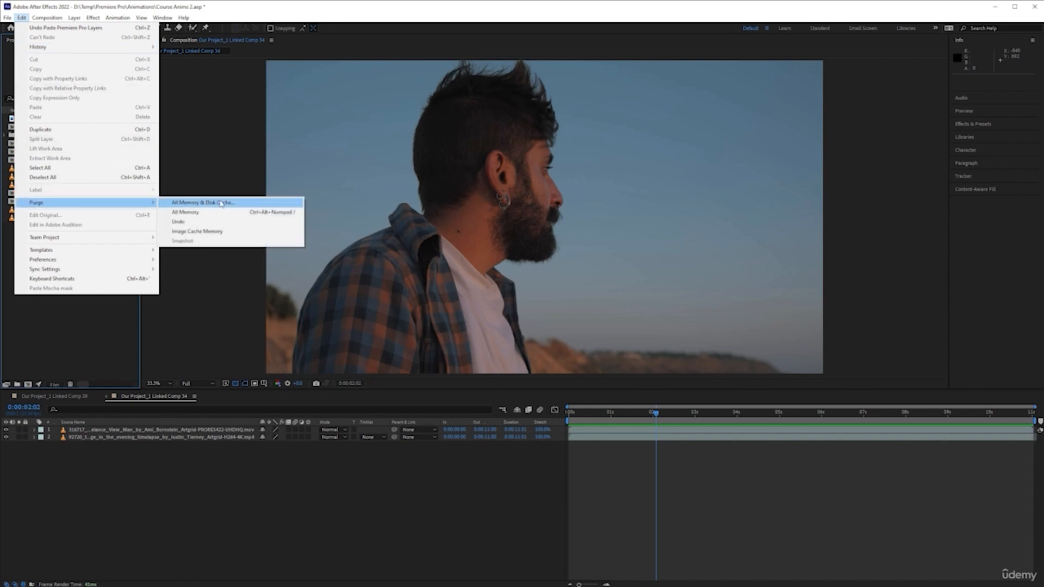
left_click(252, 204)
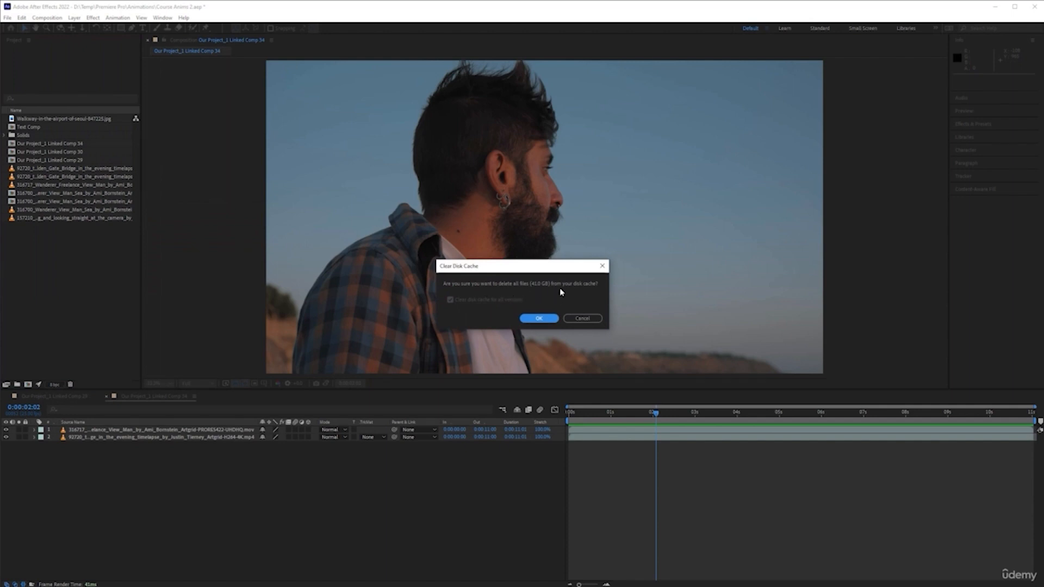
left_click(539, 319)
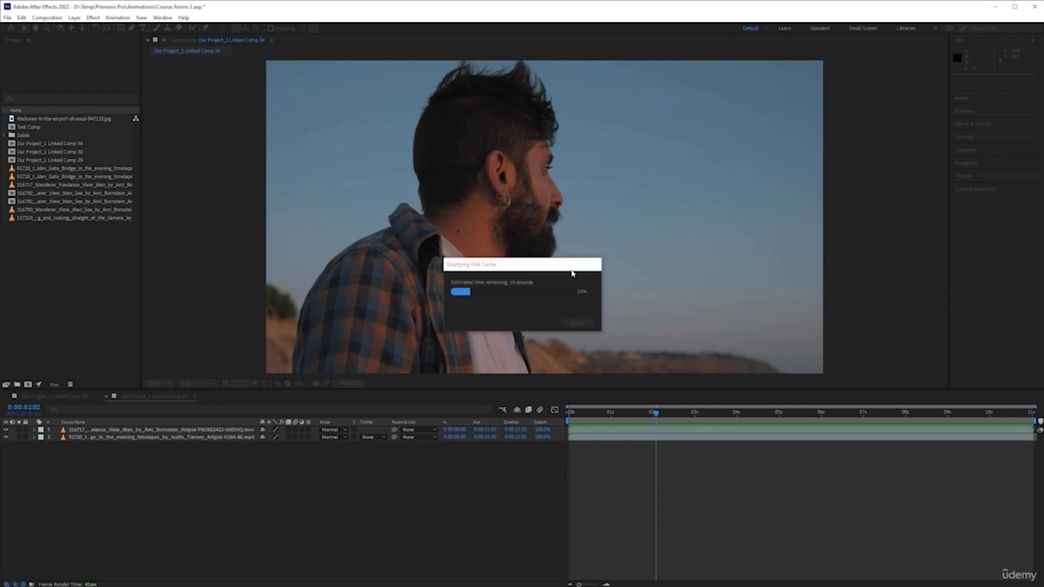
left_click(644, 414)
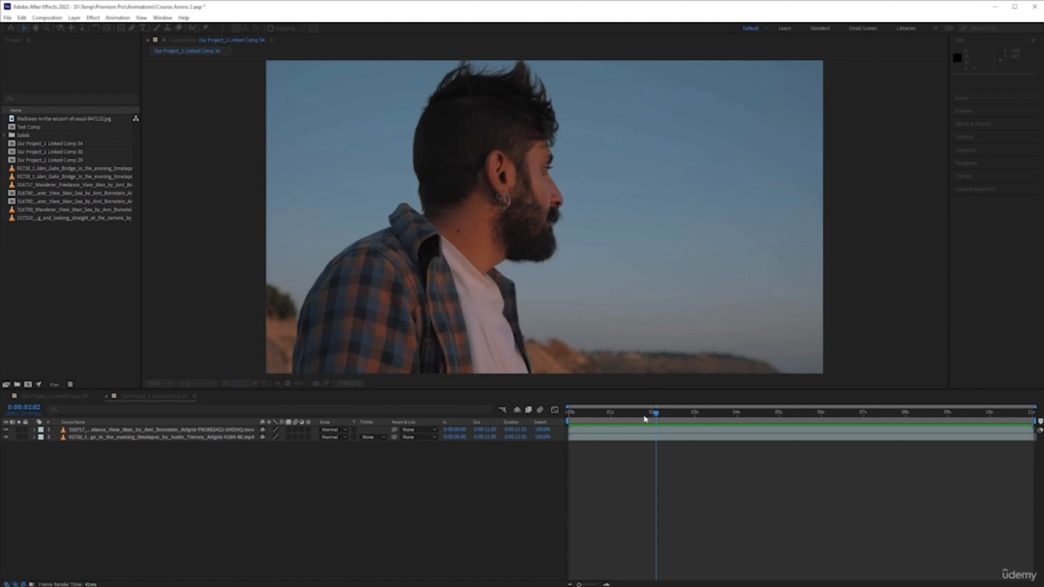
Switch to Premiere Pro and delete the media cache files in the Media Cache preferences, keeping oldest-file cleanup above 30 GB.
key("alt+Tab")
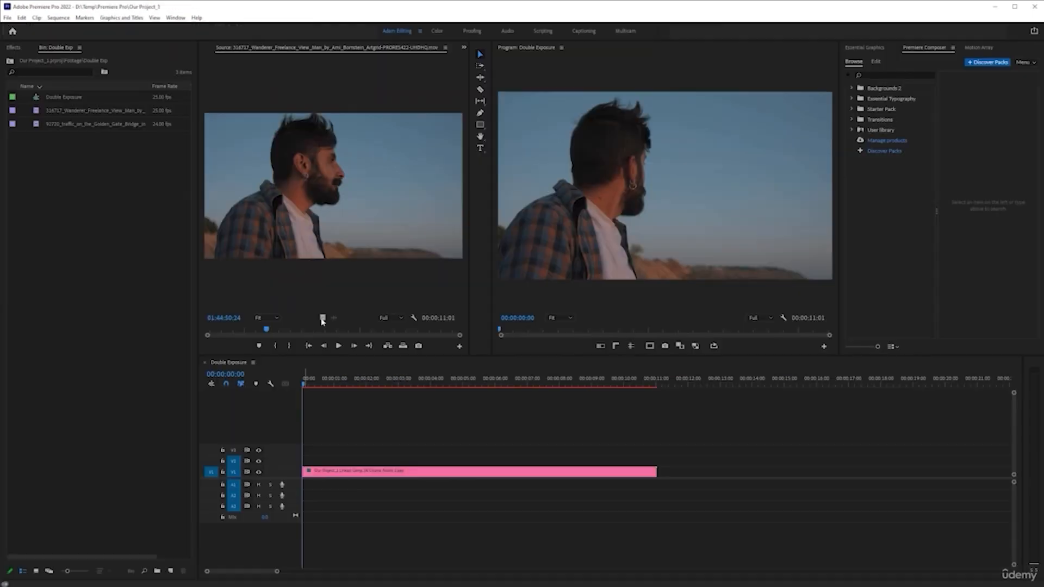
left_click(22, 17)
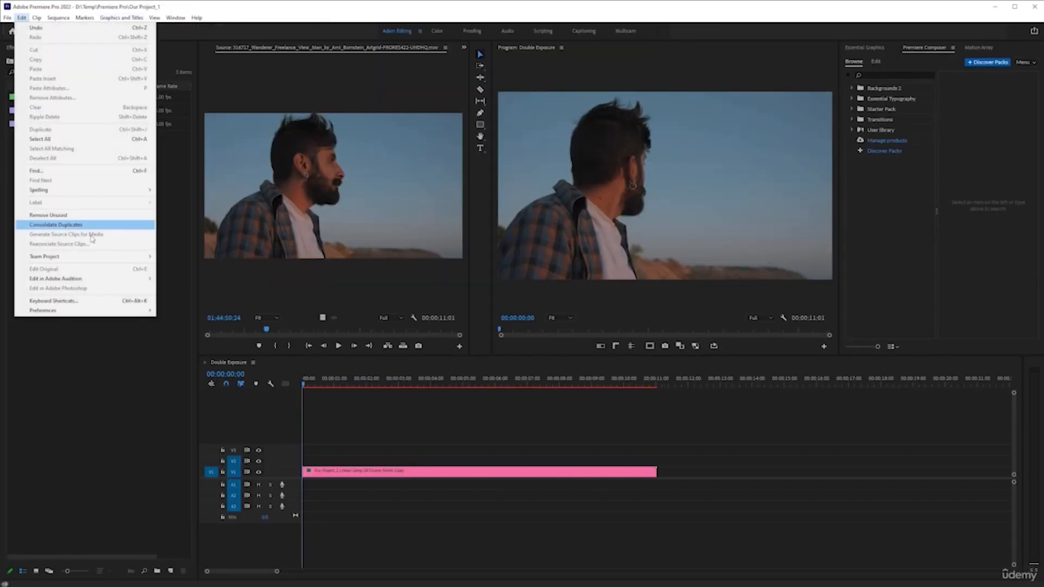
mouse_move(135, 310)
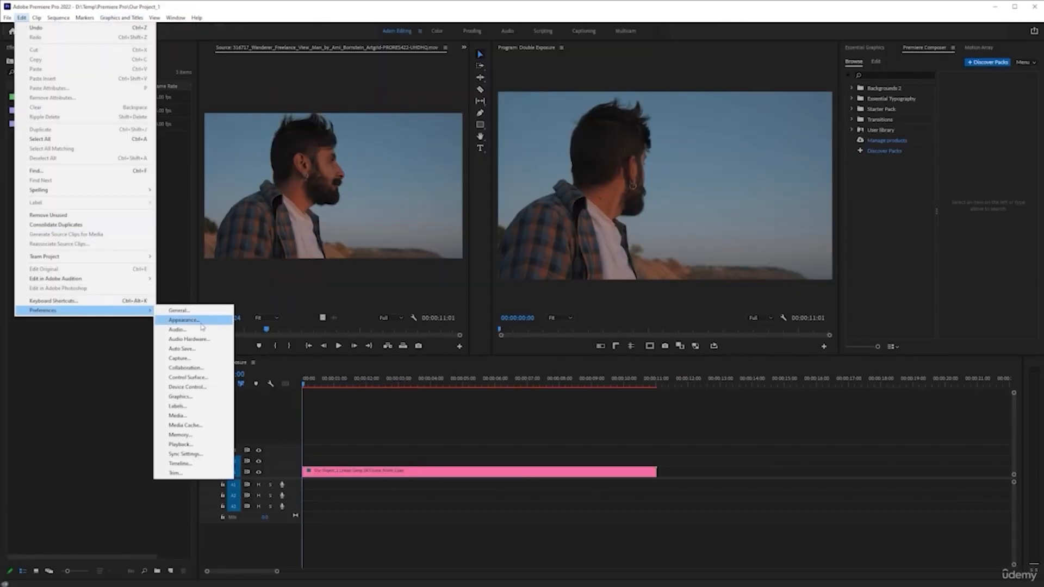
left_click(198, 426)
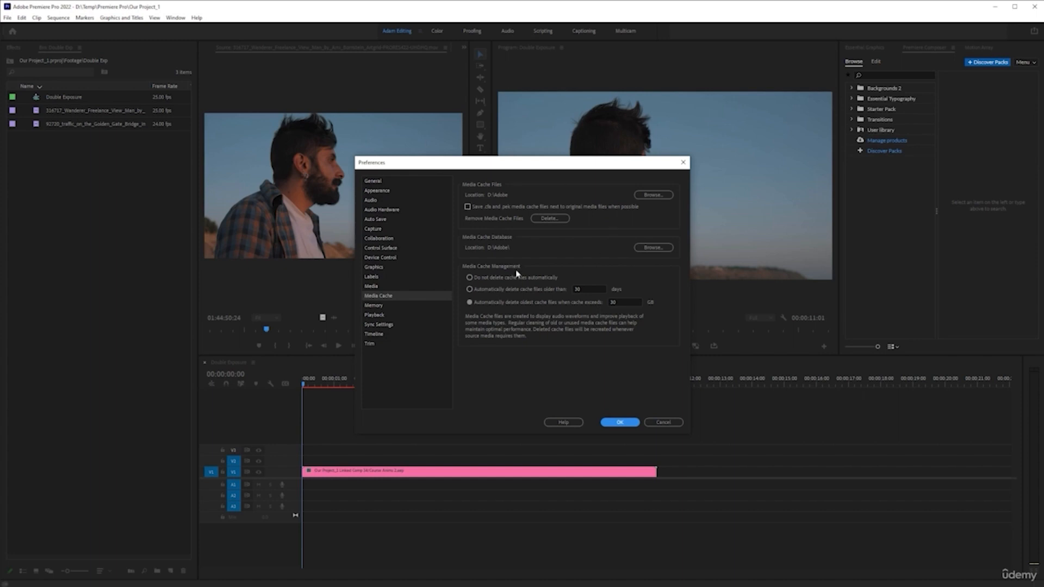
left_click(556, 219)
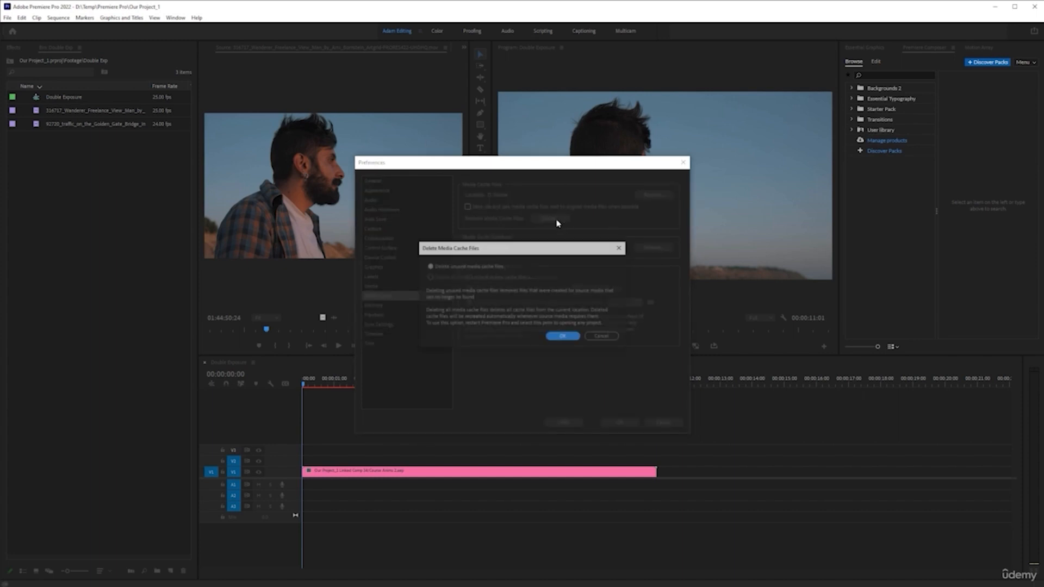
left_click(568, 339)
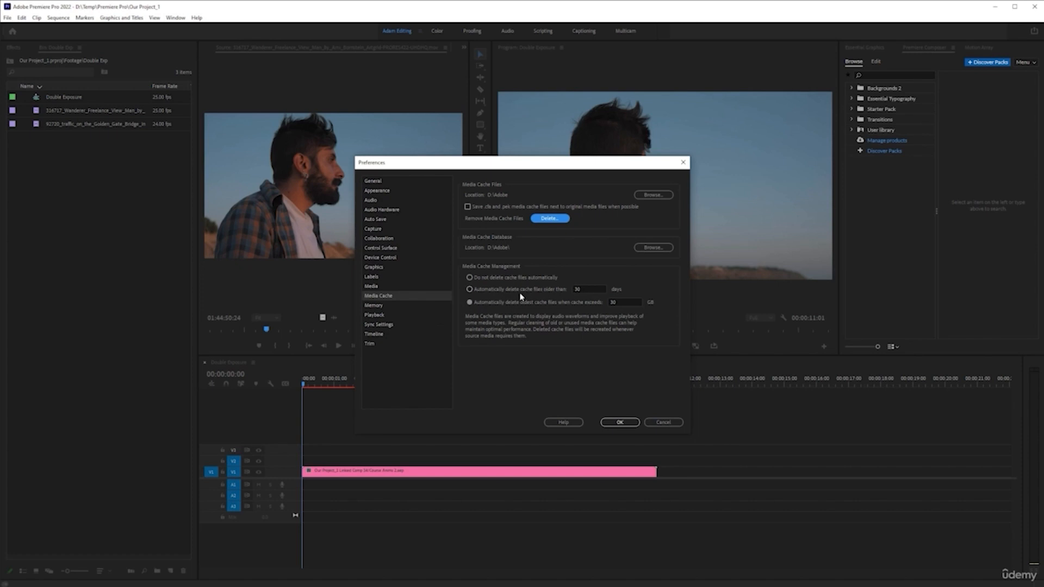
left_click(470, 289)
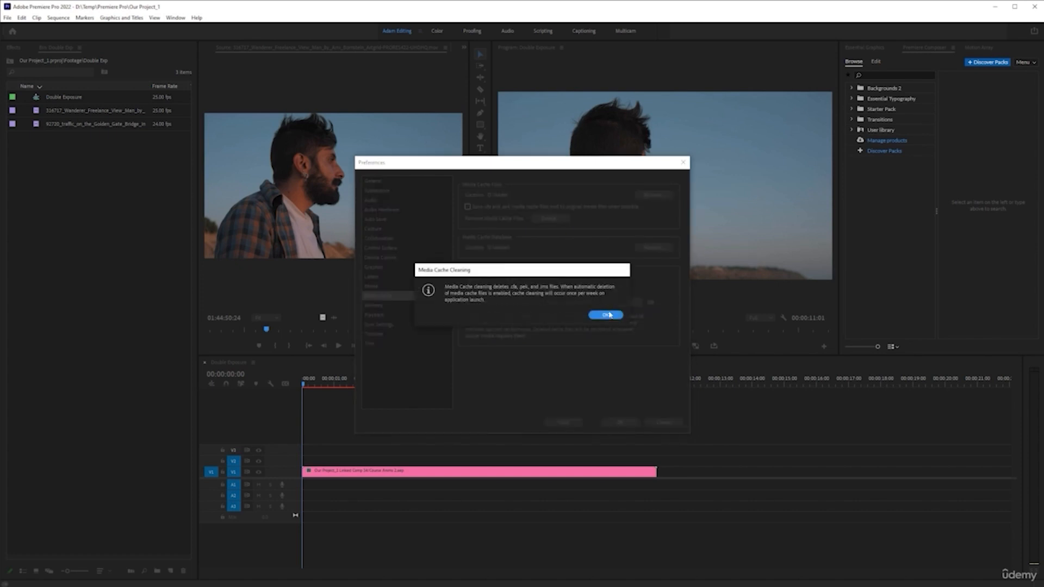
left_click(607, 315)
left_click(471, 303)
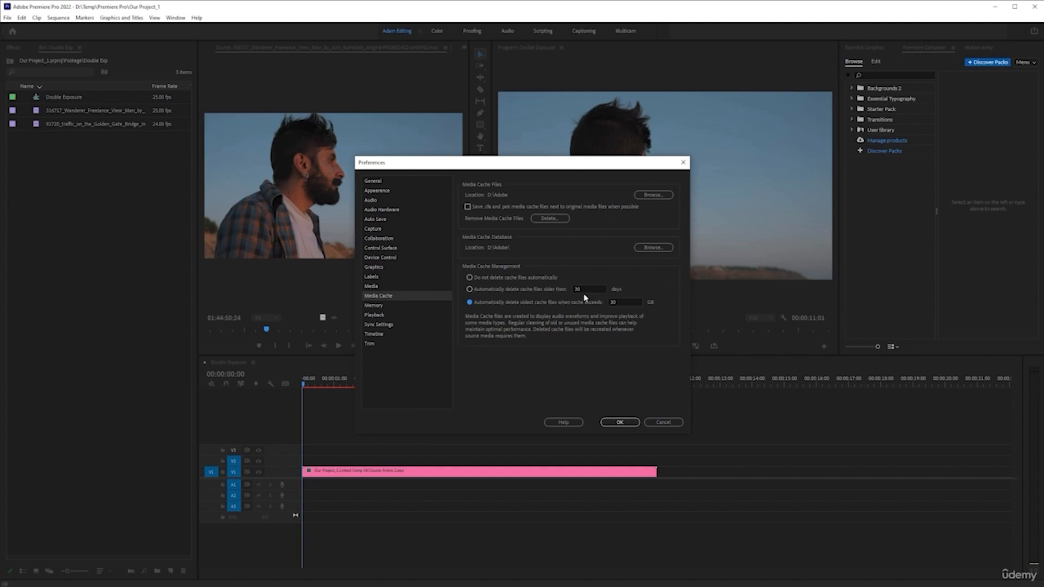
left_click(625, 424)
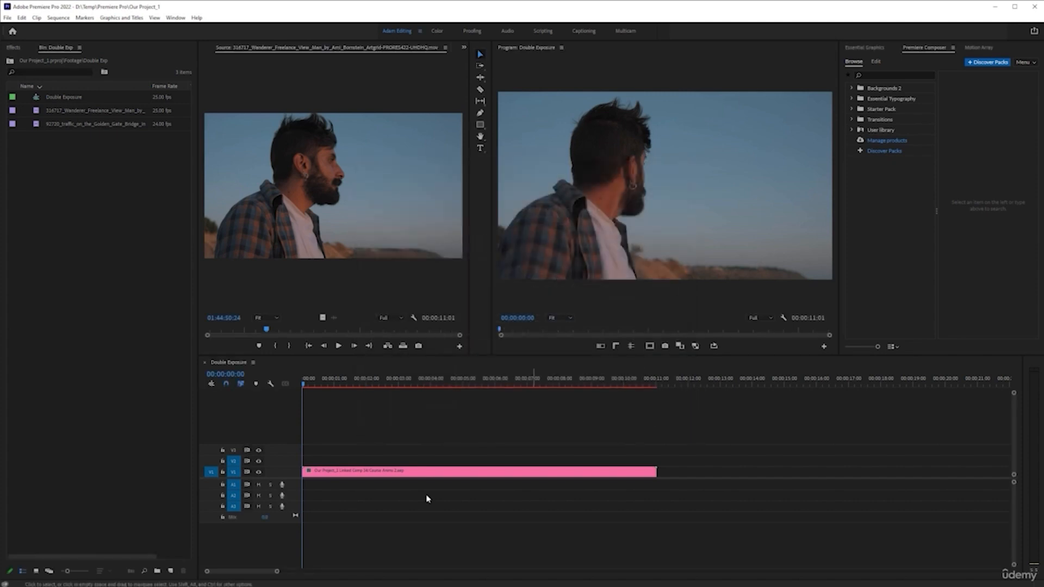
Switch back to After Effects, return to the first frame, and hide the Golden Gate layer.
key("alt+Tab")
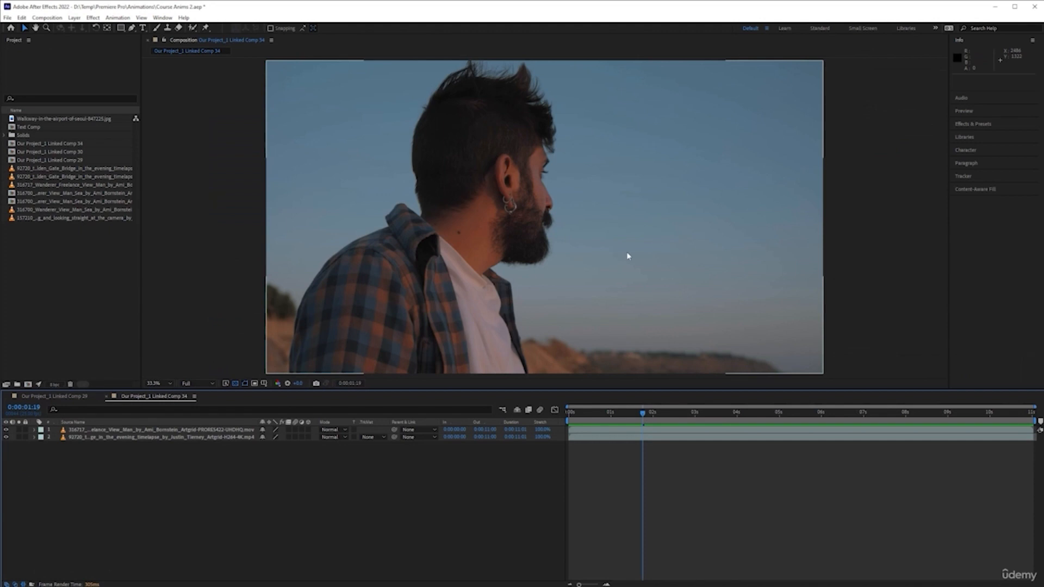
key("Home")
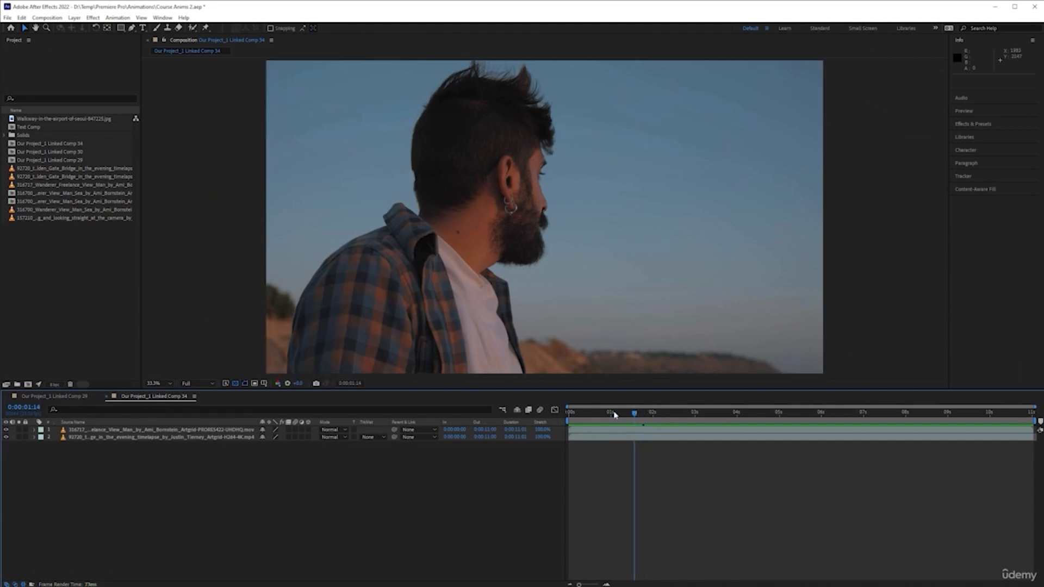
left_click(5, 437)
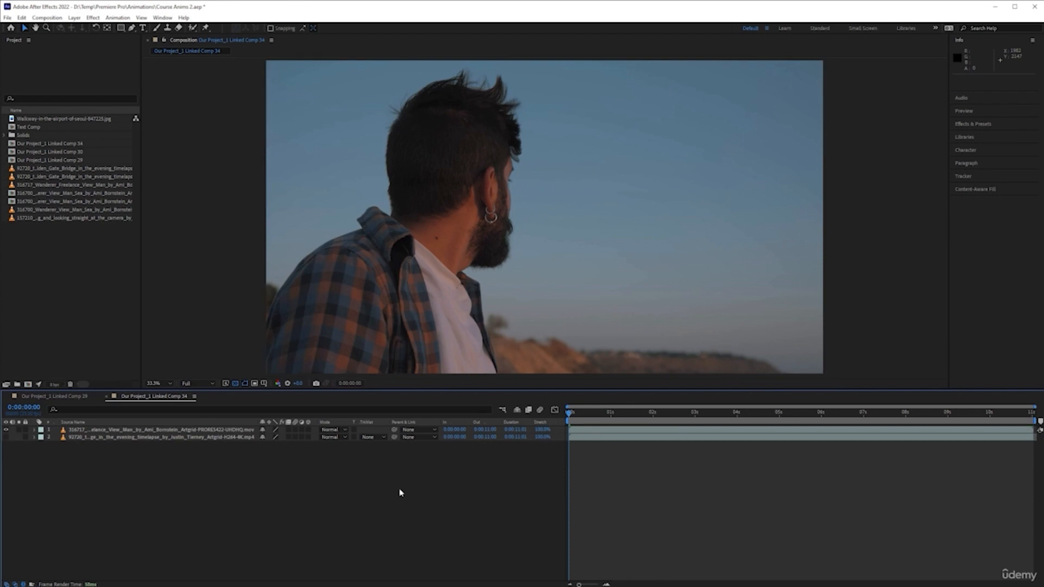
Open the Wanderer layer in its Layer panel and paint a Roto Brush stroke over the man to select him.
left_click(157, 430)
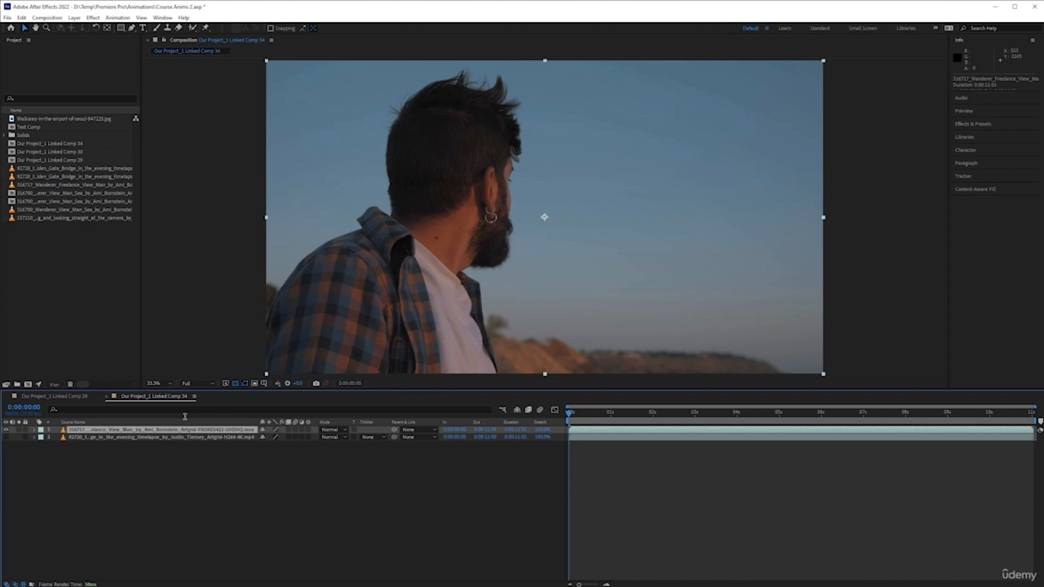
double_click(193, 431)
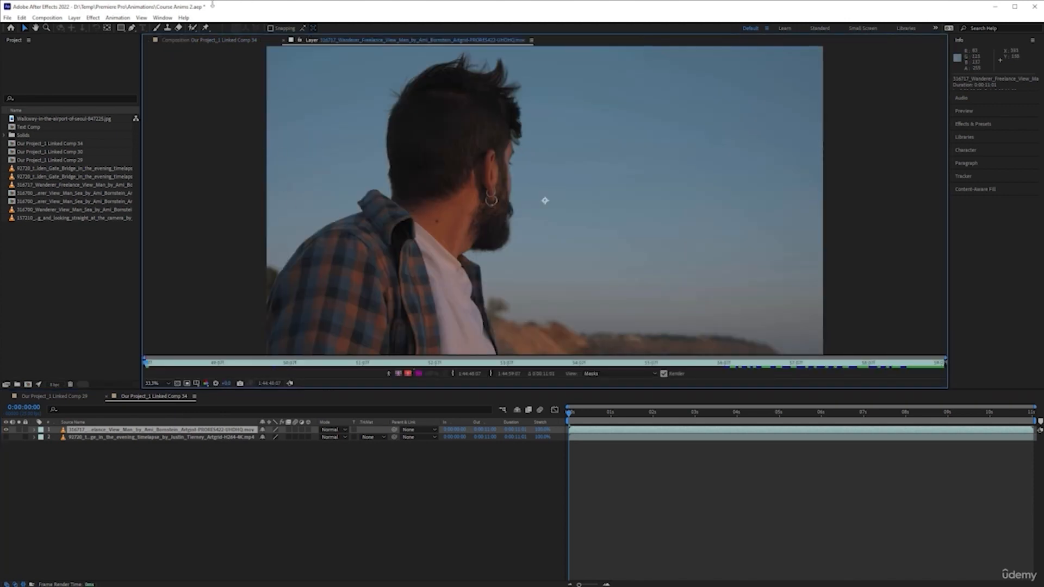
left_click(191, 28)
left_click_drag(443, 244, 449, 240)
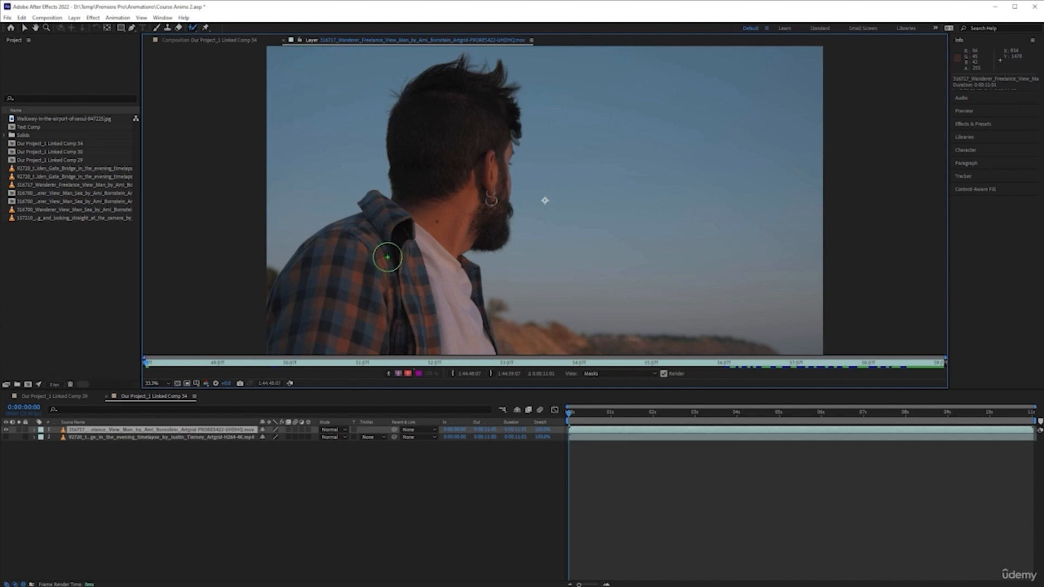
mouse_move(342, 340)
left_mouse_down()
mouse_move(356, 293)
mouse_move(398, 275)
mouse_move(422, 289)
mouse_move(436, 317)
left_mouse_up()
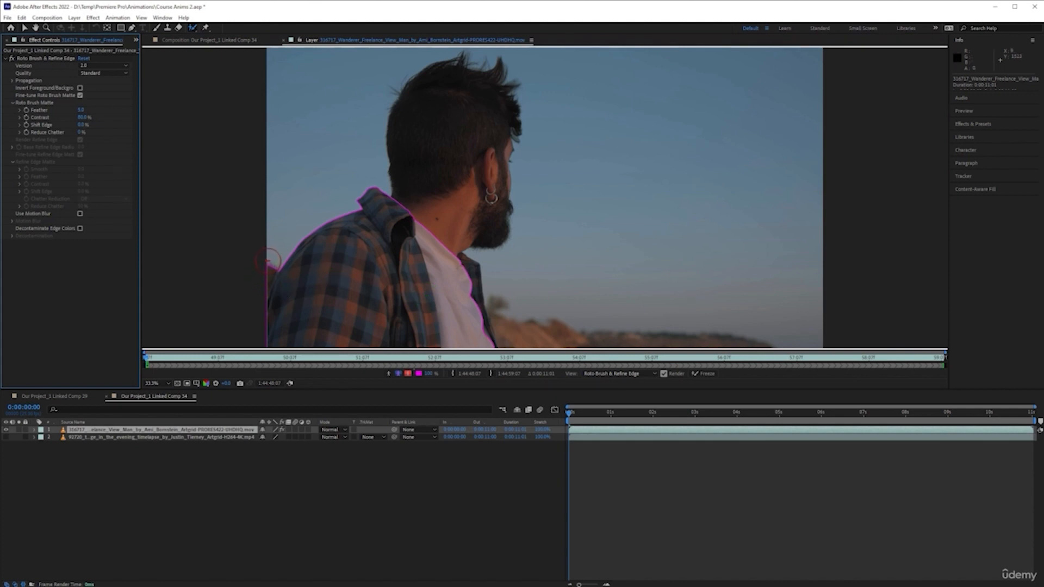
Refine the Roto Brush selection with extra strokes along the man's shoulder and chest.
left_click(270, 254, "alt")
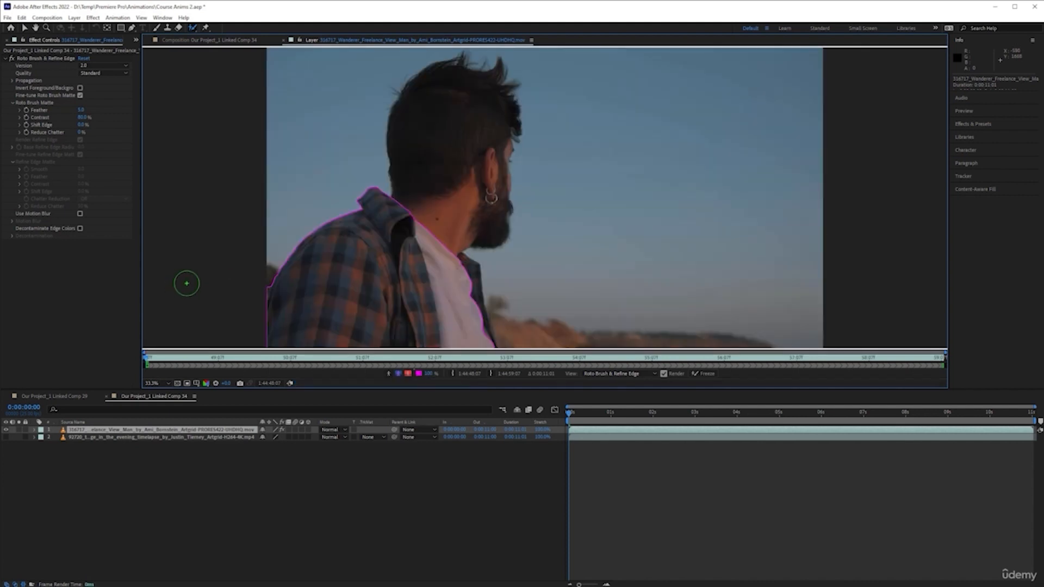
left_click(255, 287, "alt")
left_click_drag(464, 265, 478, 304)
left_click_drag(478, 318, 484, 334)
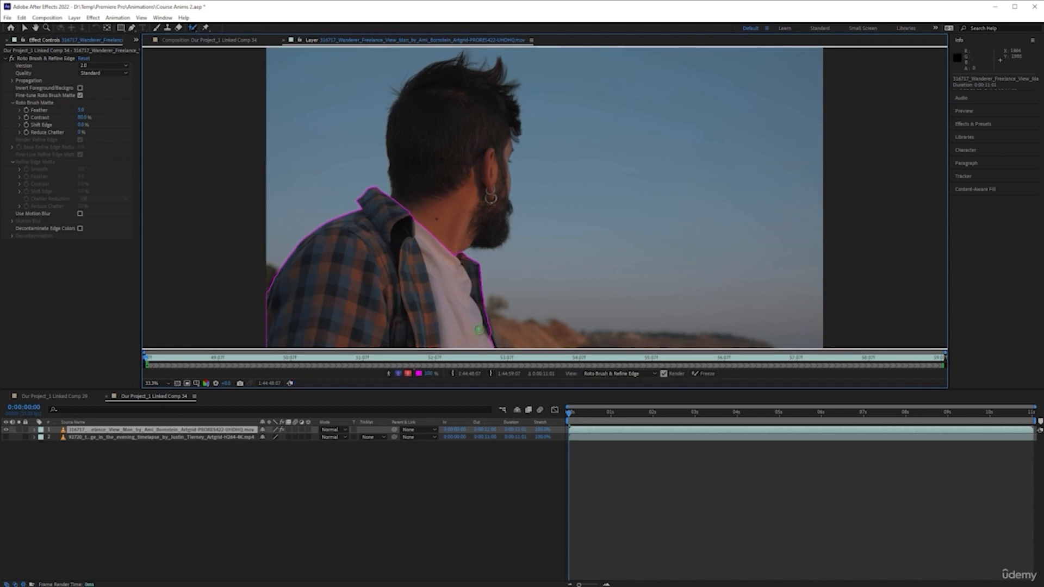
Zoom to 100% and paint Roto Brush strokes along the right edge of the man's shirt.
key("slash")
key("space")
left_click_drag(433, 299, 523, 82)
mouse_move(510, 280)
left_mouse_down()
mouse_move(527, 93)
mouse_move(520, 329)
left_mouse_up()
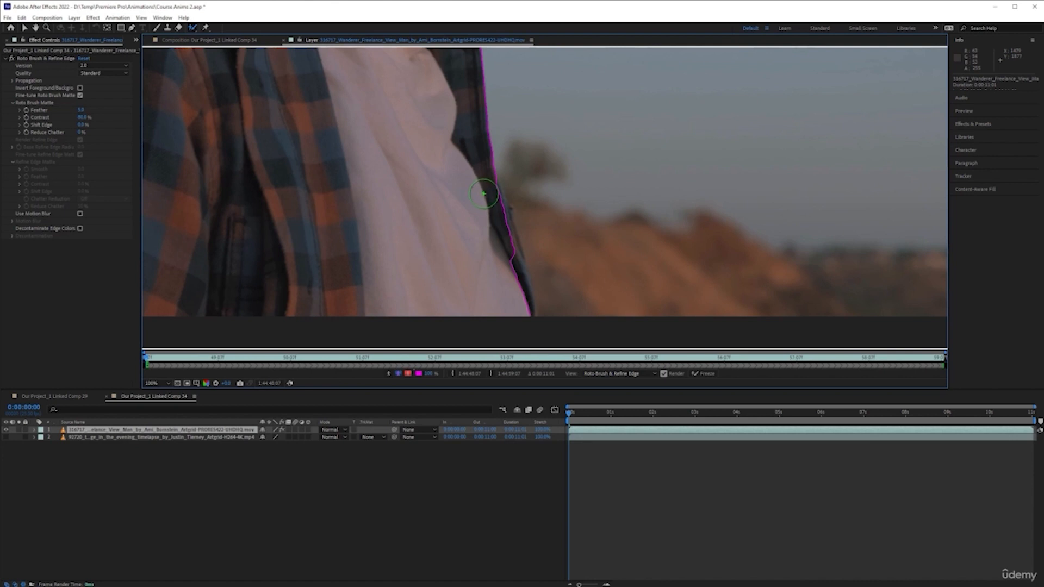
key("space")
mouse_move(484, 192)
left_mouse_down()
mouse_move(513, 210)
mouse_move(539, 294)
left_mouse_up()
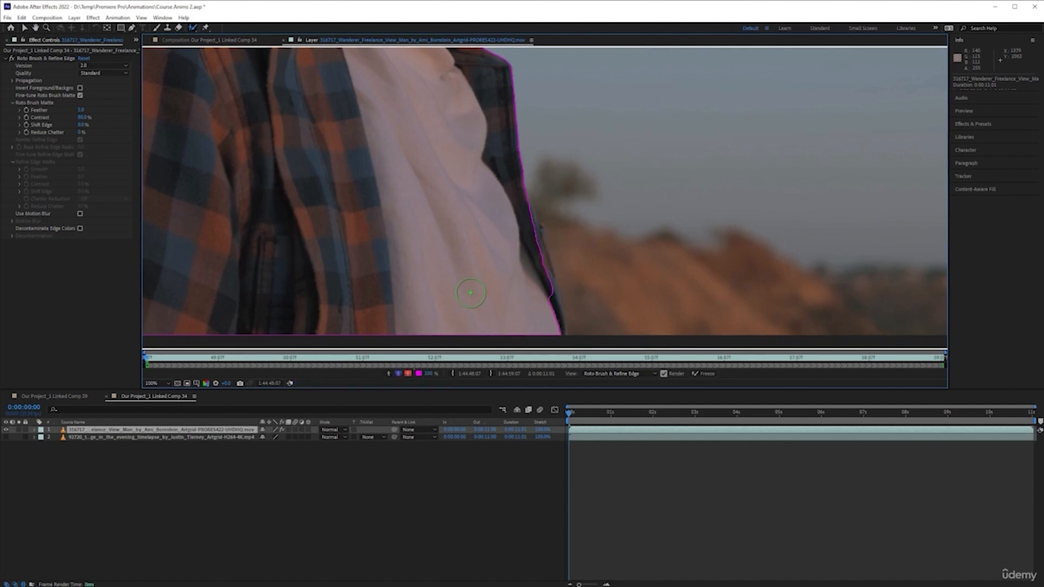
left_click_drag(517, 220, 538, 303)
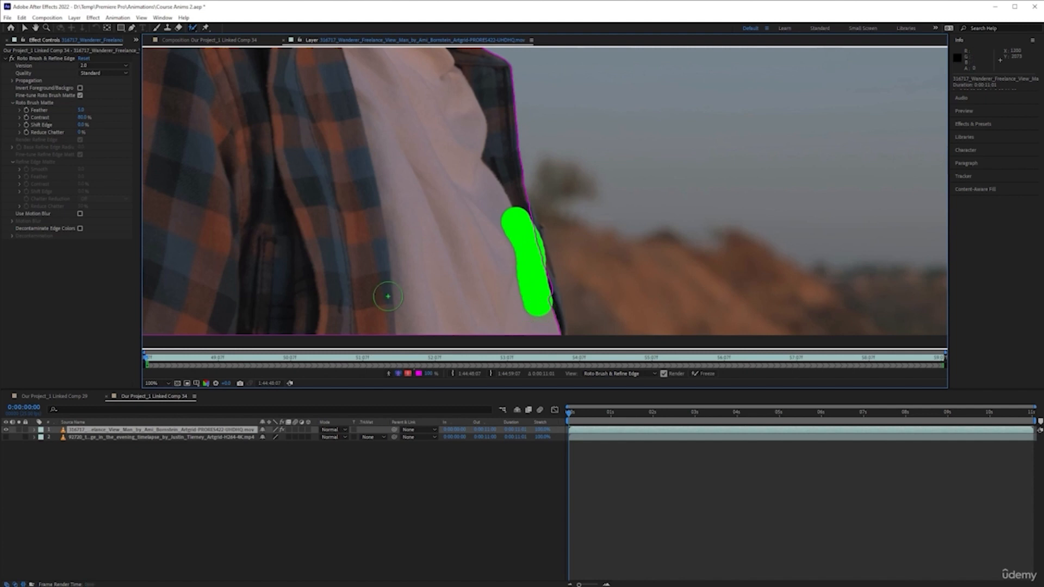
Add Roto Brush strokes along the lower right edge of the man's shirt to extend the selection.
left_click(523, 231)
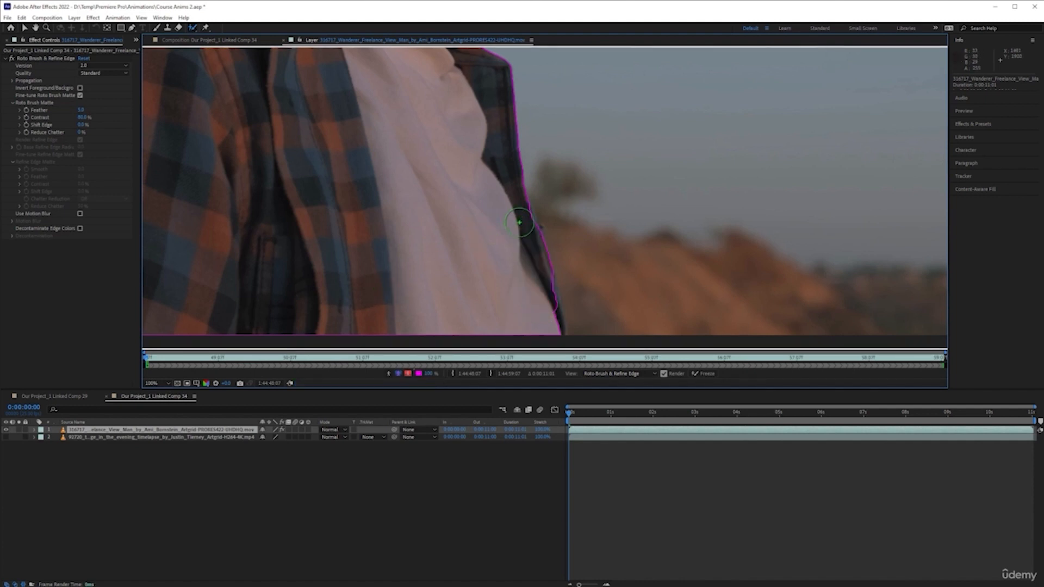
left_click(519, 224)
left_click_drag(539, 288, 544, 322)
left_click(540, 296)
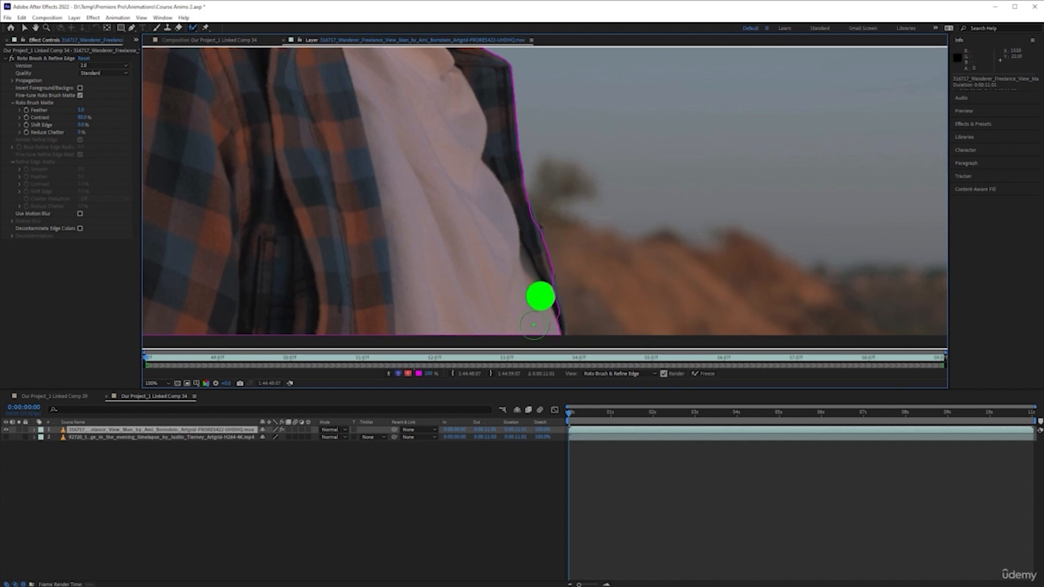
left_click_drag(537, 294, 545, 322)
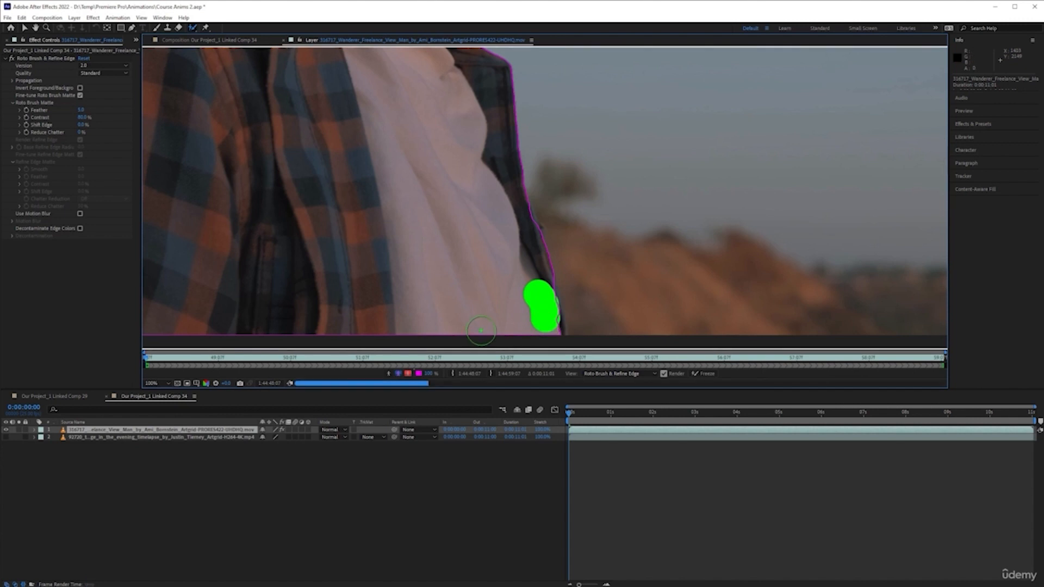
left_click(544, 322)
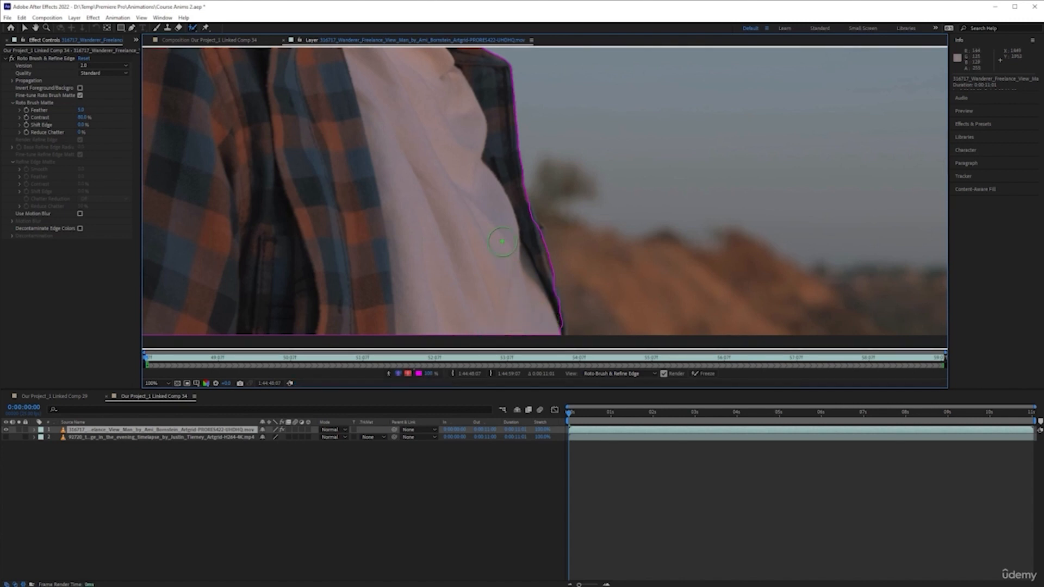
Paint Roto Brush strokes along the dark edge of the shirt collar near the shoulder.
scroll(527, 225, "up", 1)
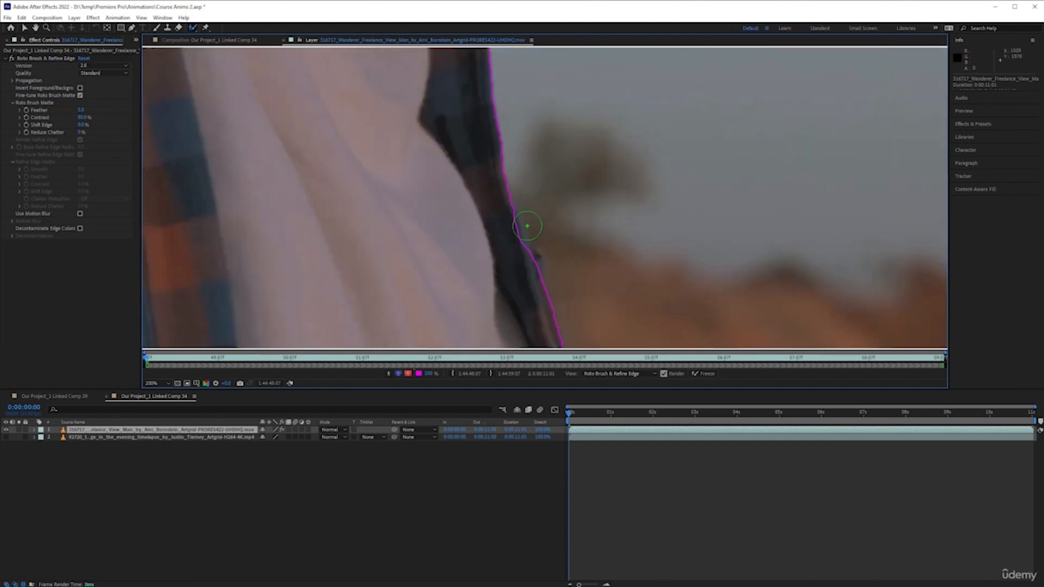
left_click_drag(537, 206, 536, 256)
left_click_drag(509, 215, 540, 282)
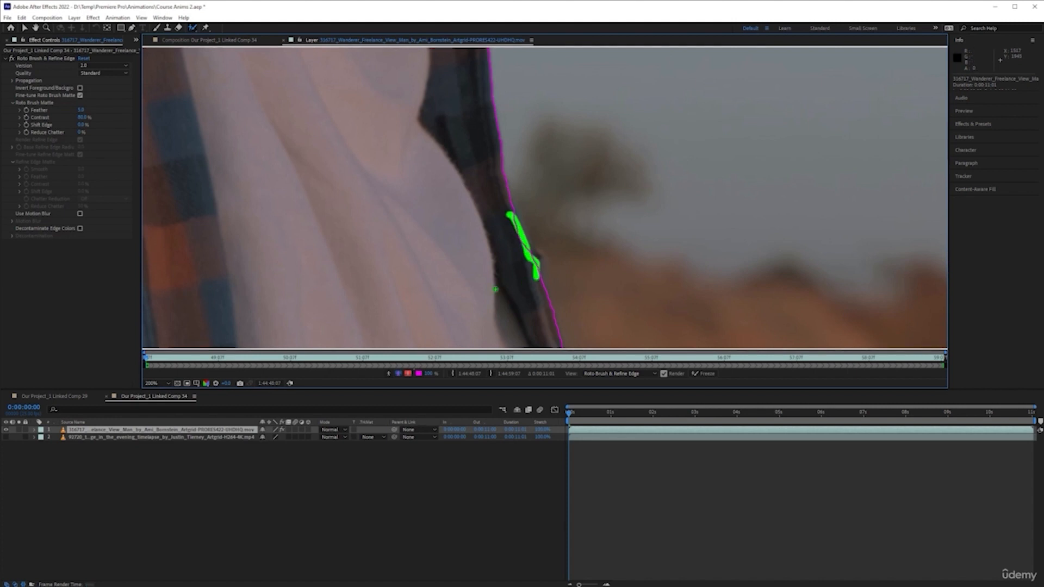
Switch to the Refine Edge tool and paint refine strokes along the outline of the man's hair.
scroll(492, 258, "down", 3)
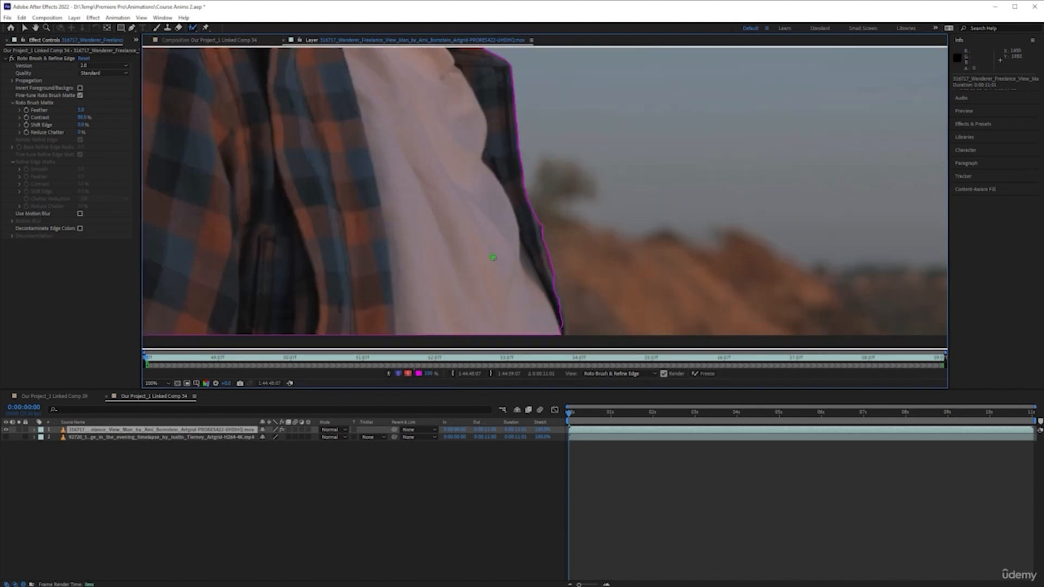
left_click_drag(412, 120, 529, 262)
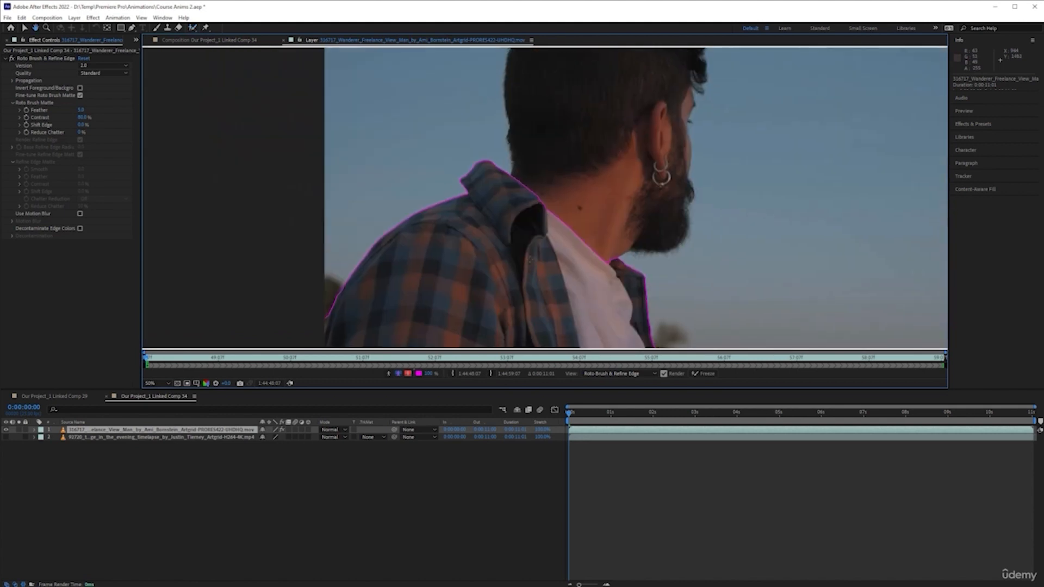
scroll(529, 262, "down", 2)
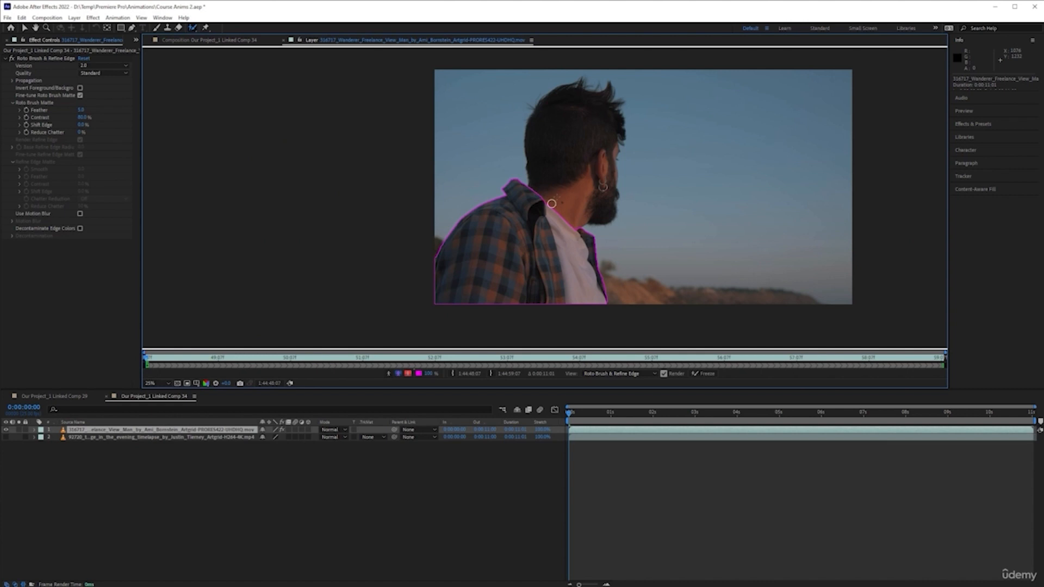
left_click_drag(578, 129, 564, 206)
scroll(632, 161, "up", 1)
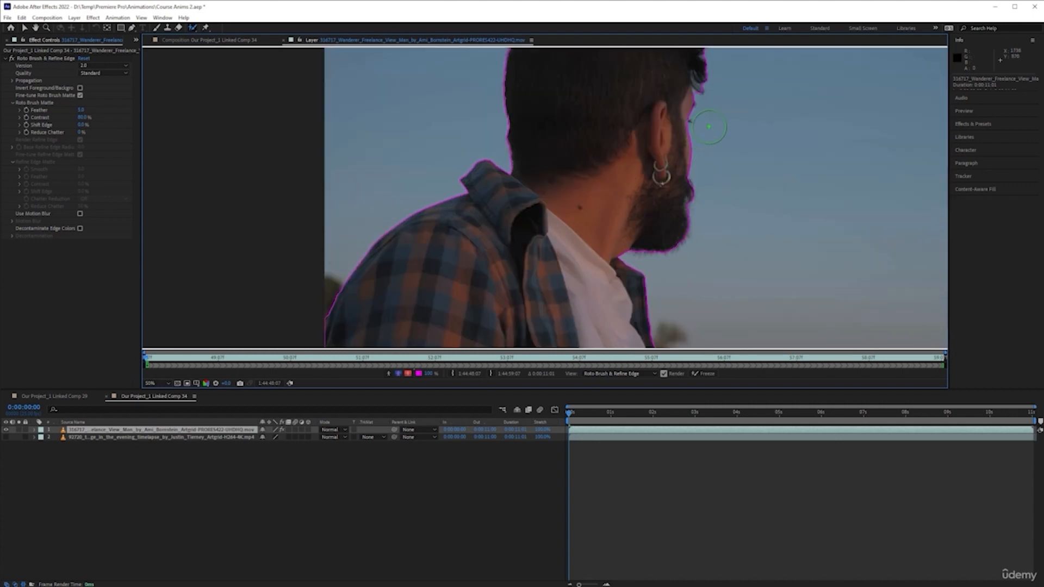
scroll(721, 117, "up", 1)
left_click_drag(688, 148, 558, 331)
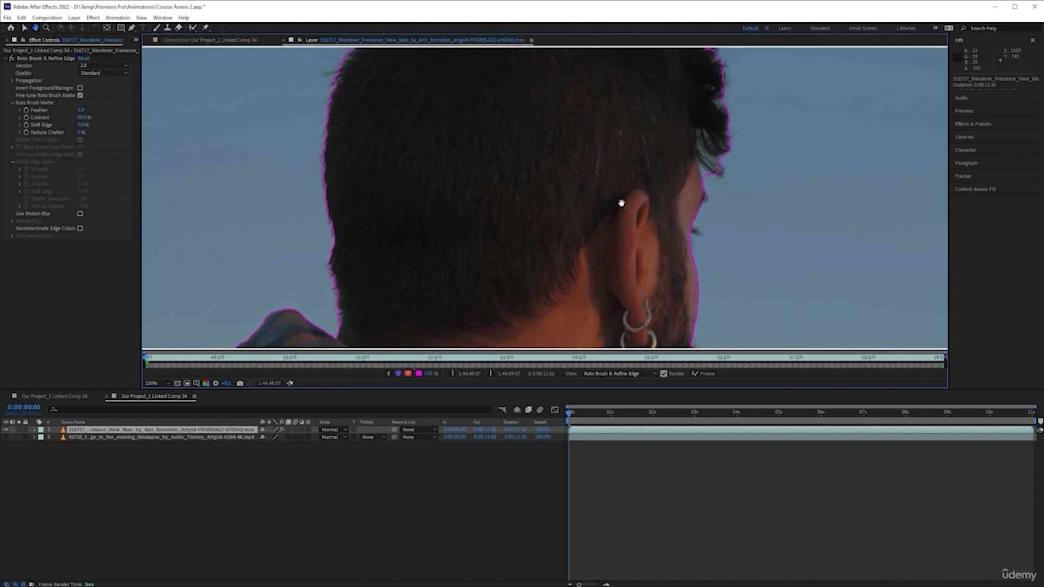
left_click_drag(623, 199, 641, 214)
scroll(507, 212, "down", 1)
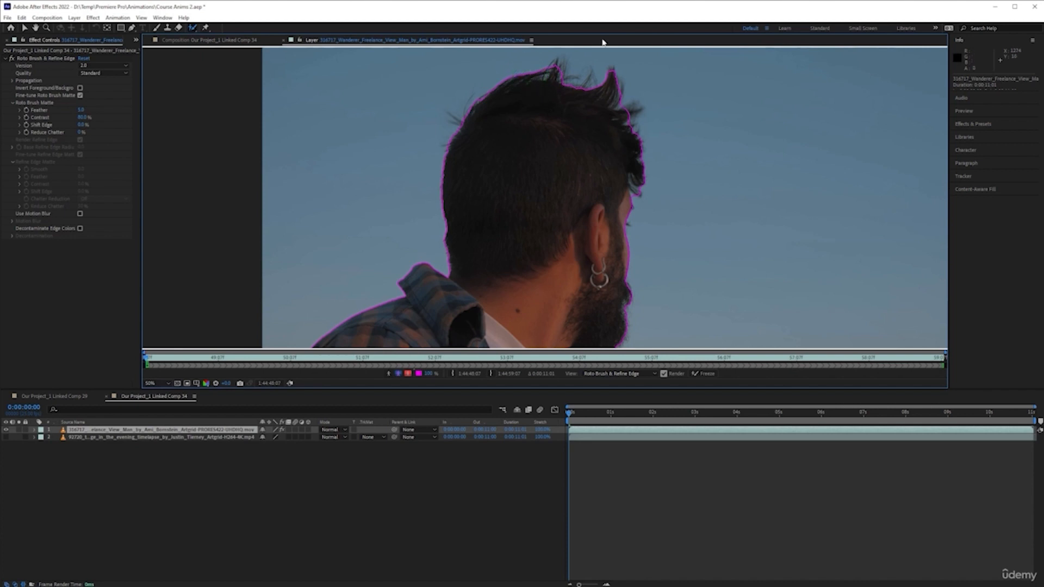
left_click_drag(515, 137, 554, 153)
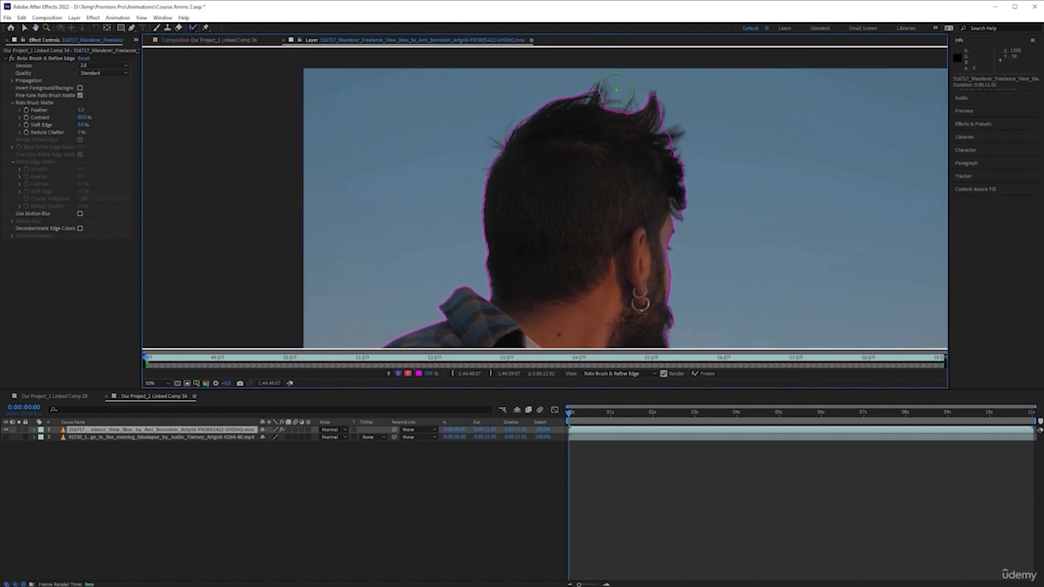
left_click(193, 27)
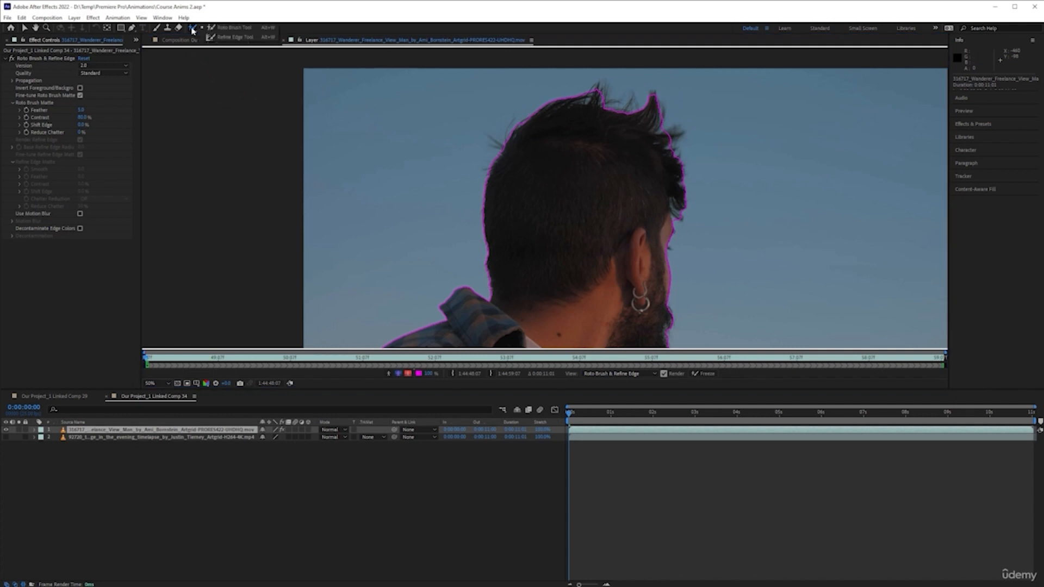
left_click(246, 37)
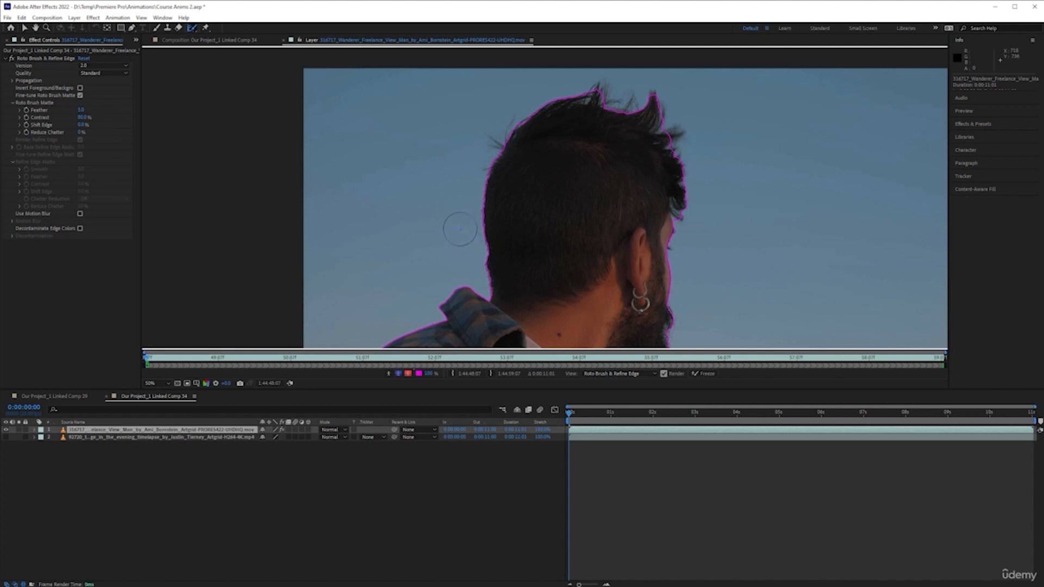
left_click_drag(461, 224, 457, 243)
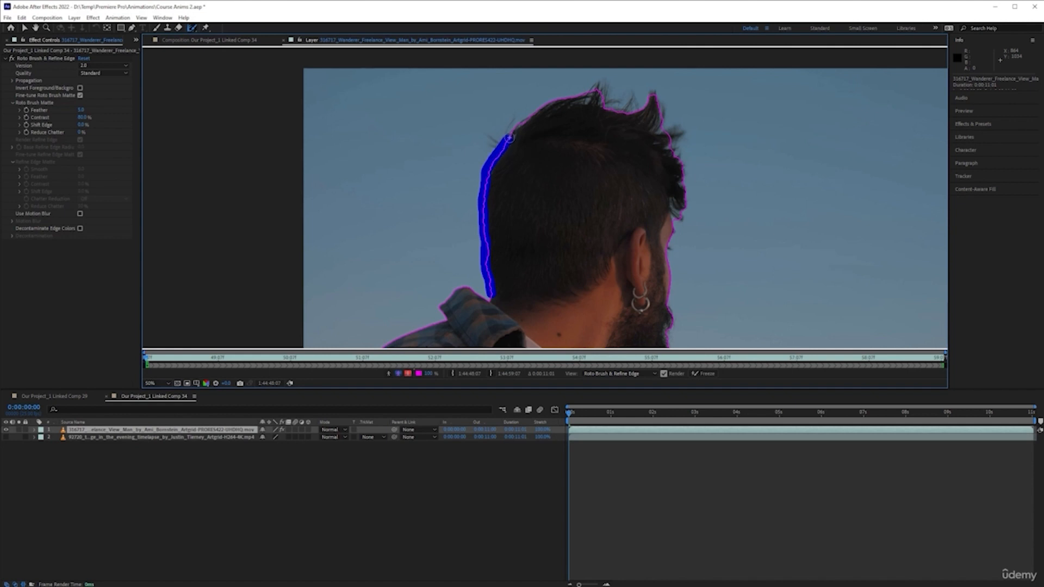
left_click_drag(523, 121, 535, 113)
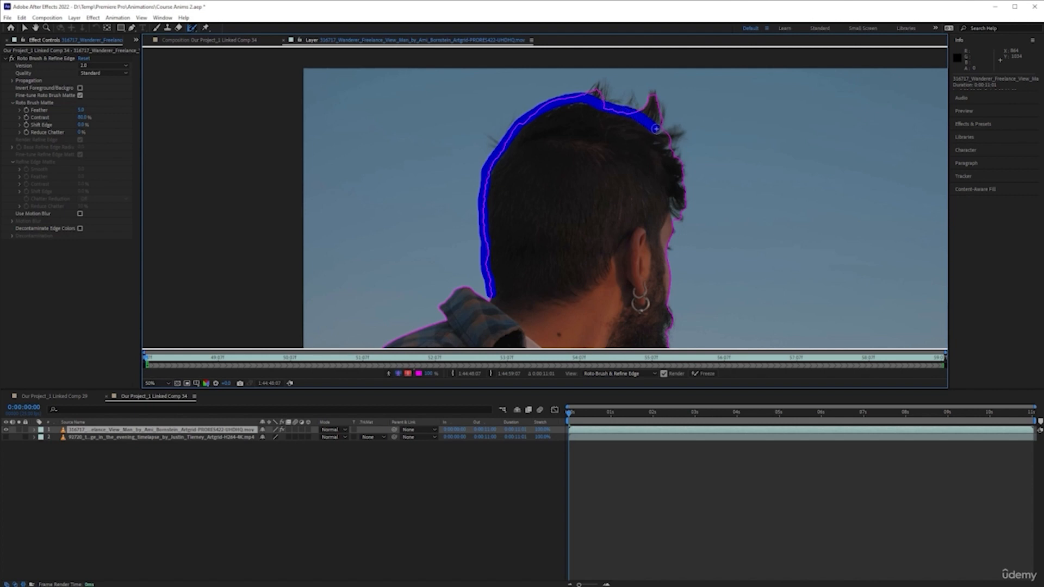
left_click_drag(669, 144, 683, 191)
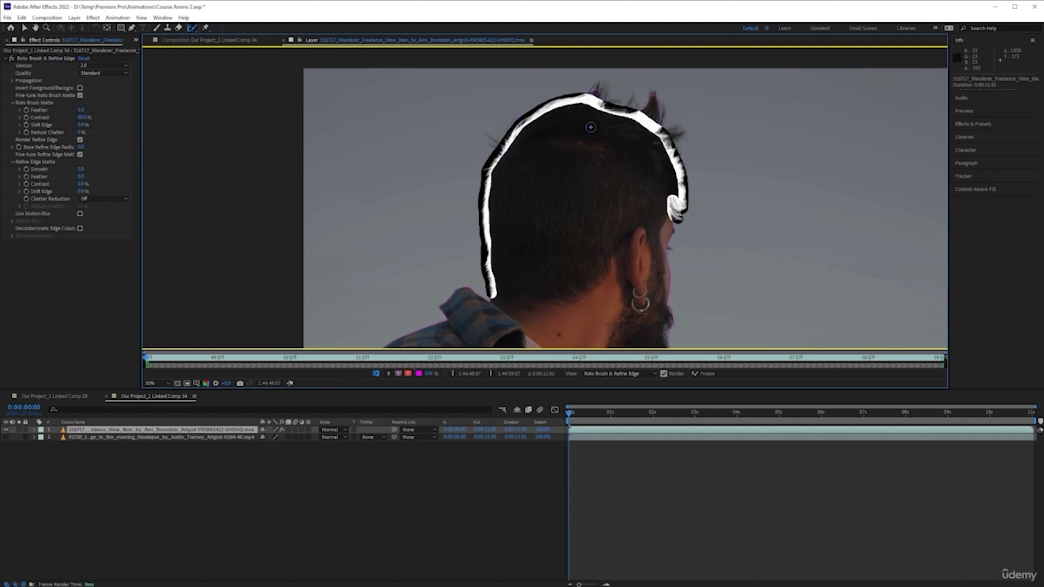
Paint Refine Edge strokes over the hair tufts on top of the man's head.
scroll(584, 116, "up", 2)
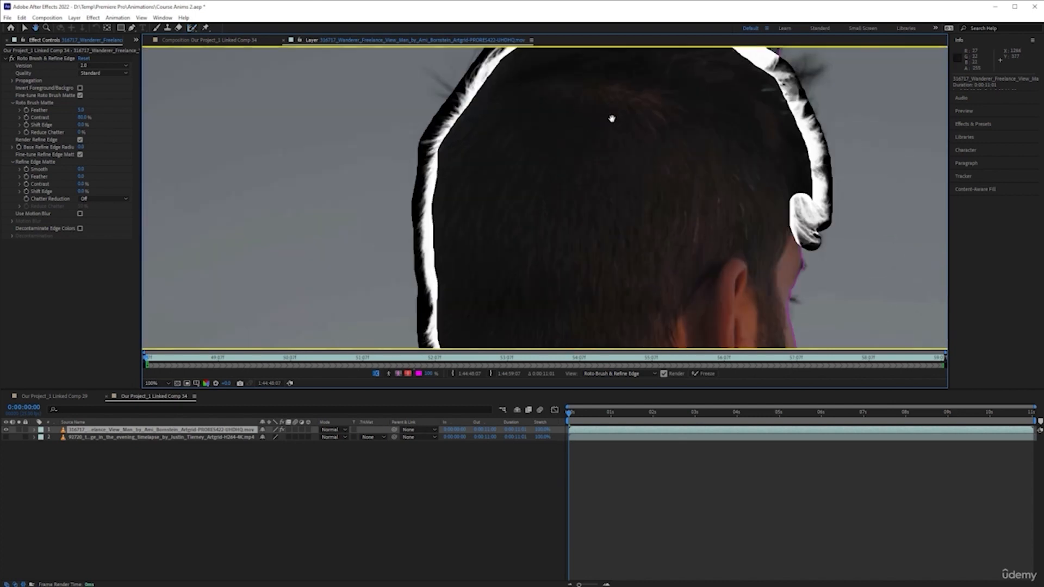
left_click_drag(610, 116, 619, 256)
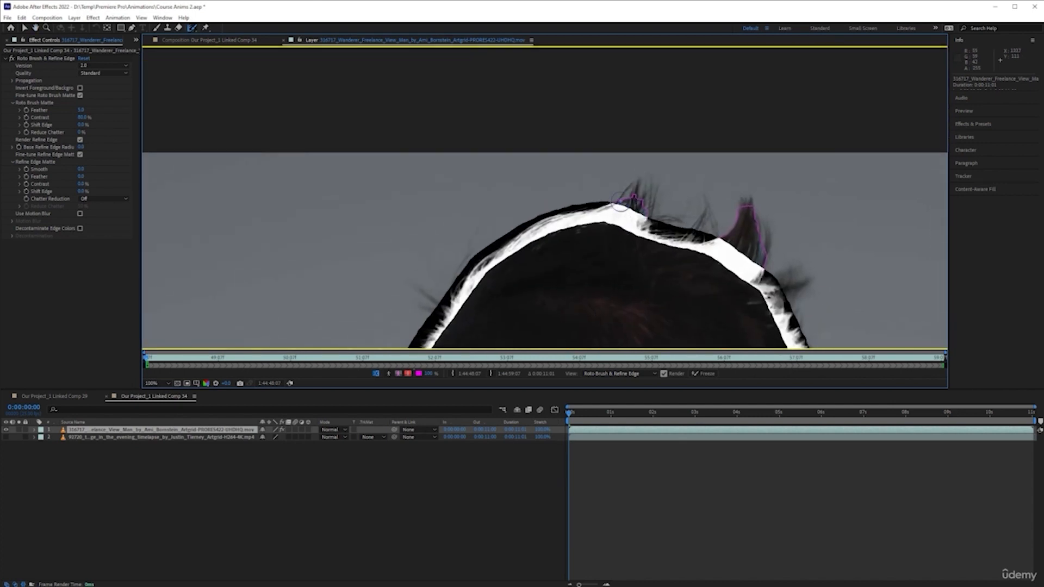
mouse_move(631, 198)
left_mouse_down()
mouse_move(651, 180)
mouse_move(648, 215)
mouse_move(637, 209)
mouse_move(655, 221)
mouse_move(698, 227)
mouse_move(704, 201)
mouse_move(709, 229)
left_mouse_up()
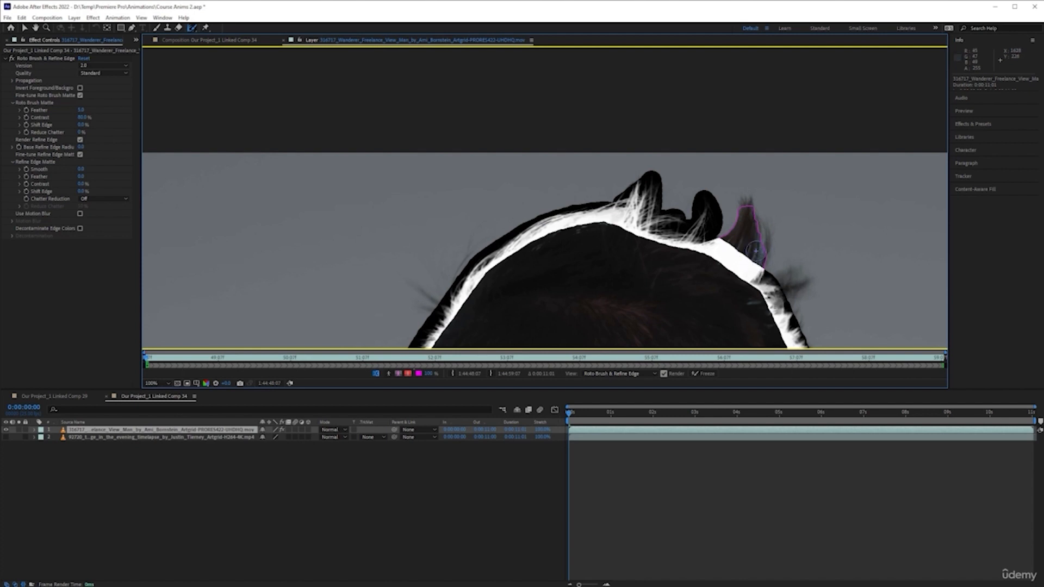
mouse_move(721, 244)
left_mouse_down()
mouse_move(744, 197)
mouse_move(768, 238)
mouse_move(764, 262)
mouse_move(743, 240)
mouse_move(754, 244)
left_mouse_up()
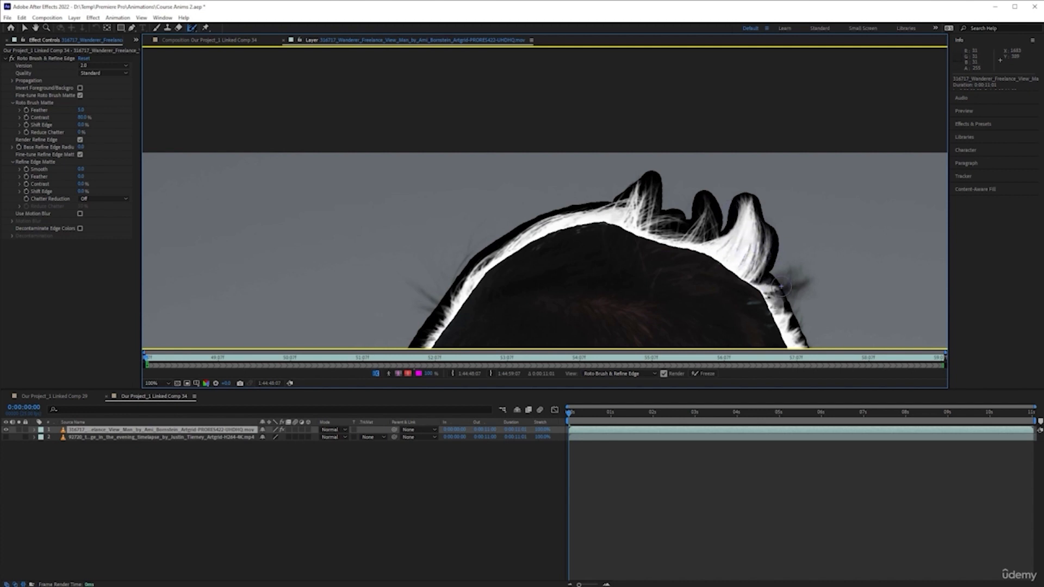
mouse_move(775, 280)
left_mouse_down()
mouse_move(799, 274)
mouse_move(795, 320)
mouse_move(775, 288)
mouse_move(786, 288)
left_mouse_up()
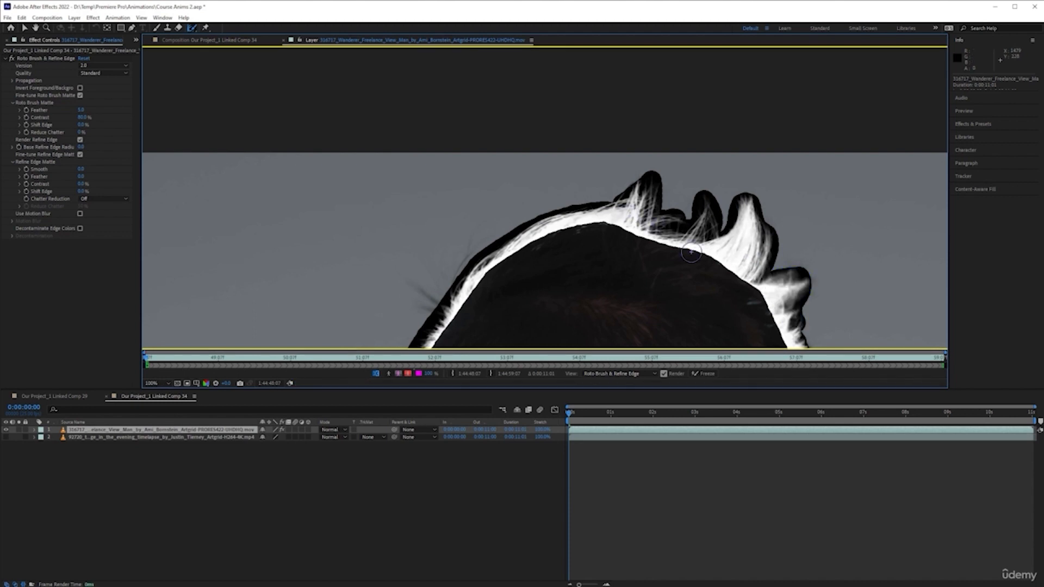
scroll(691, 251, "down", 2)
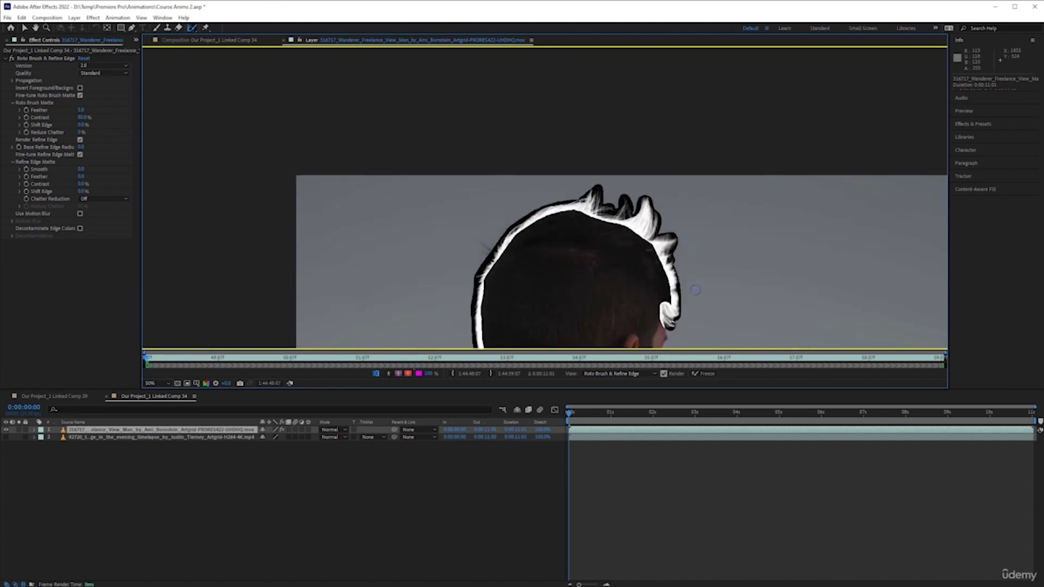
left_click_drag(694, 287, 728, 173)
left_click_drag(704, 245, 704, 233)
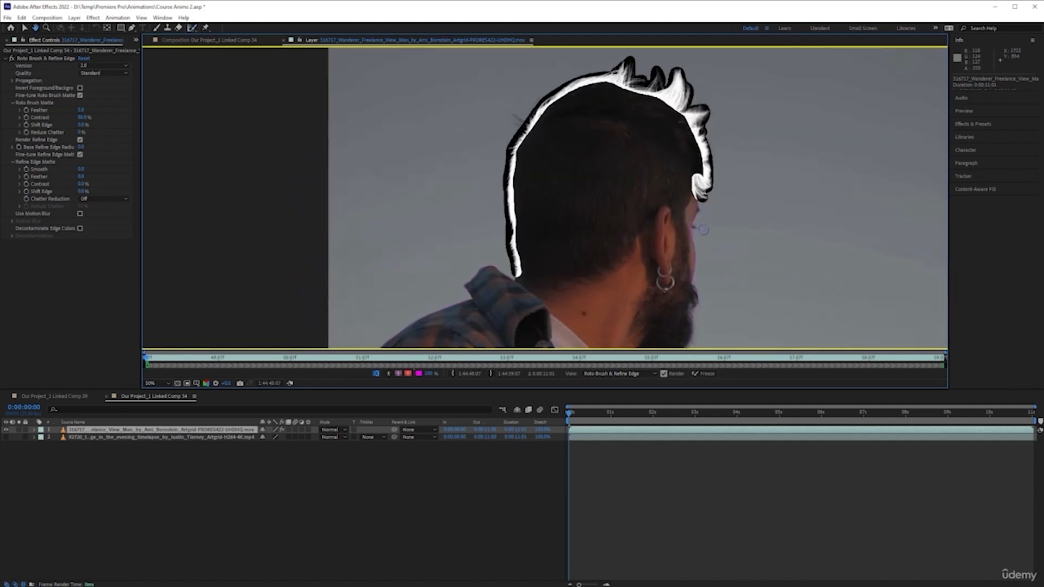
scroll(704, 219, "up", 2)
left_click_drag(781, 219, 661, 225)
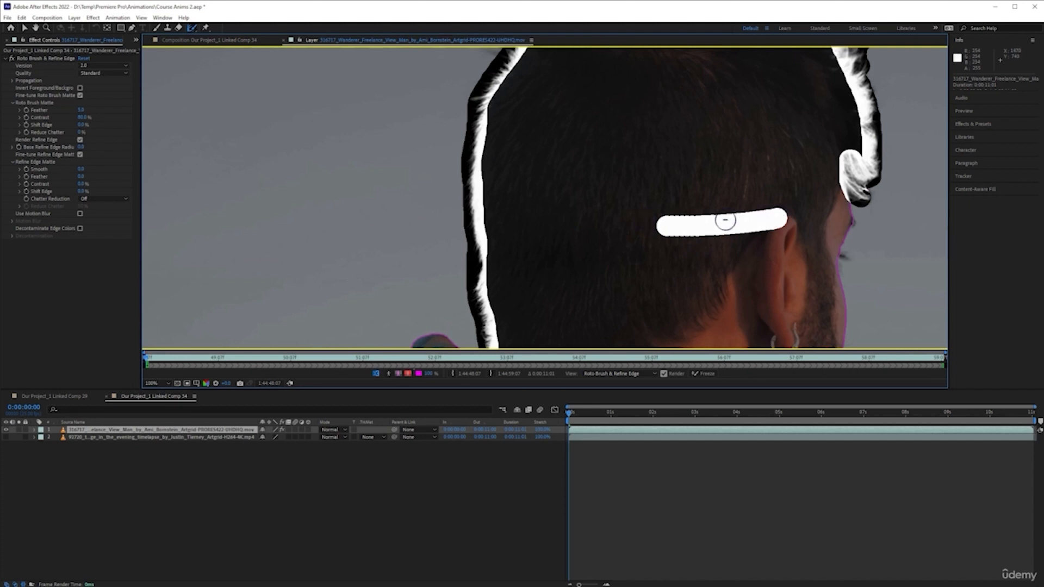
key("ctrl+z")
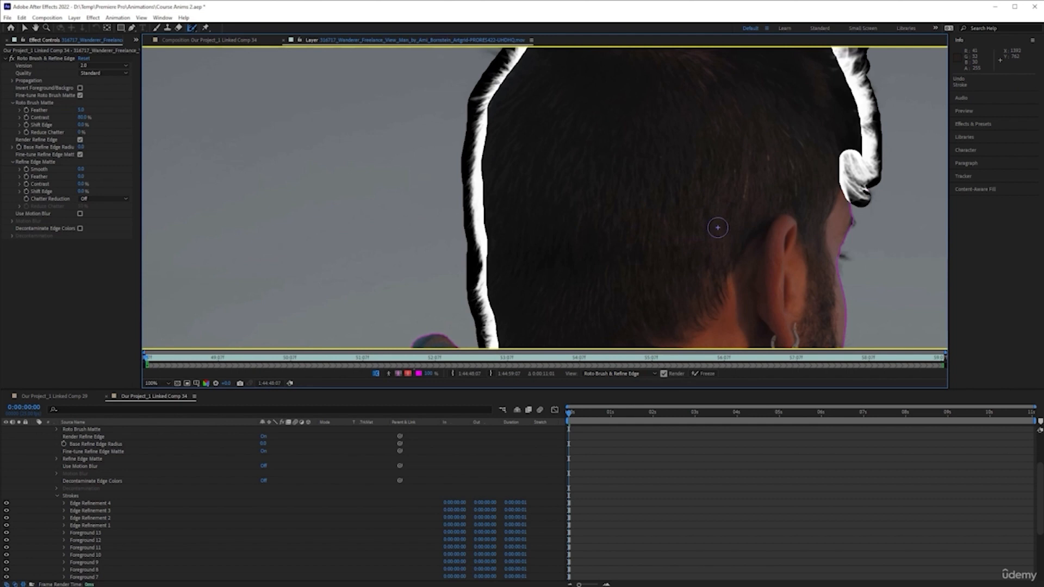
Paint Refine Edge strokes along the hair edge behind the man's ear.
mouse_move(758, 230)
left_mouse_down()
mouse_move(655, 203)
mouse_move(596, 203)
left_mouse_up()
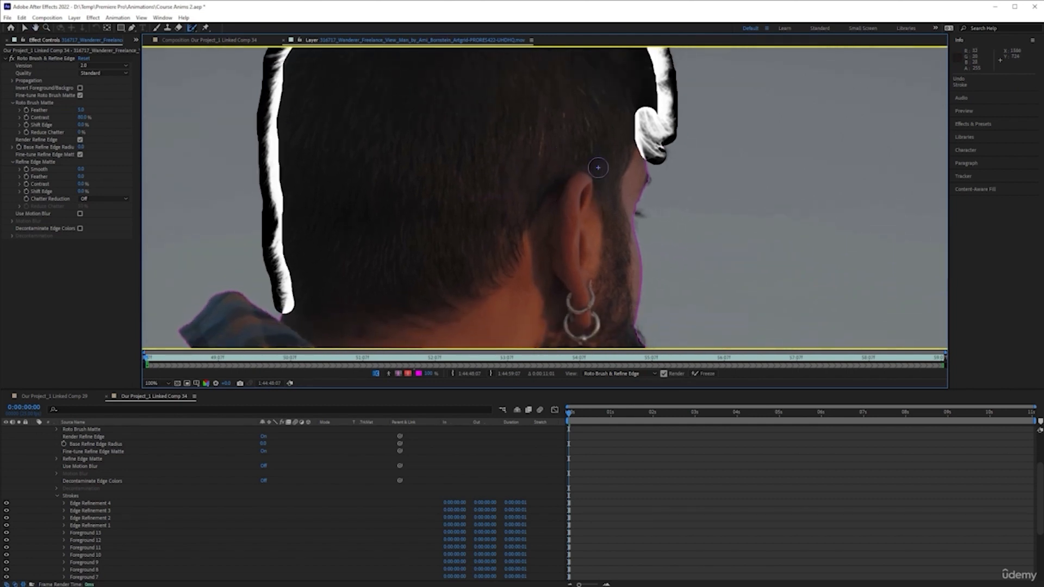
key("period")
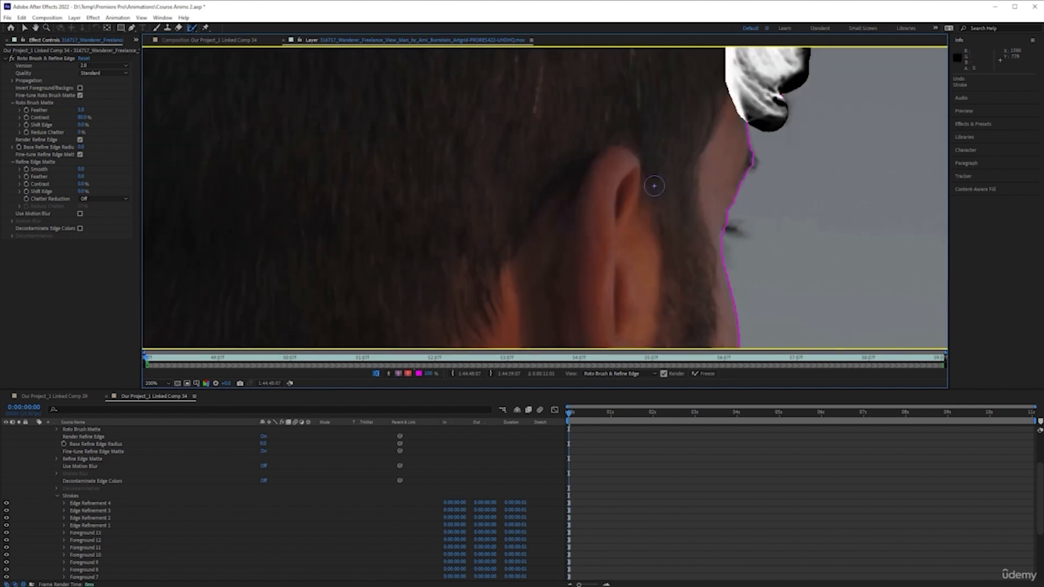
mouse_move(791, 167)
left_mouse_down()
mouse_move(751, 157)
mouse_move(753, 166)
left_mouse_up()
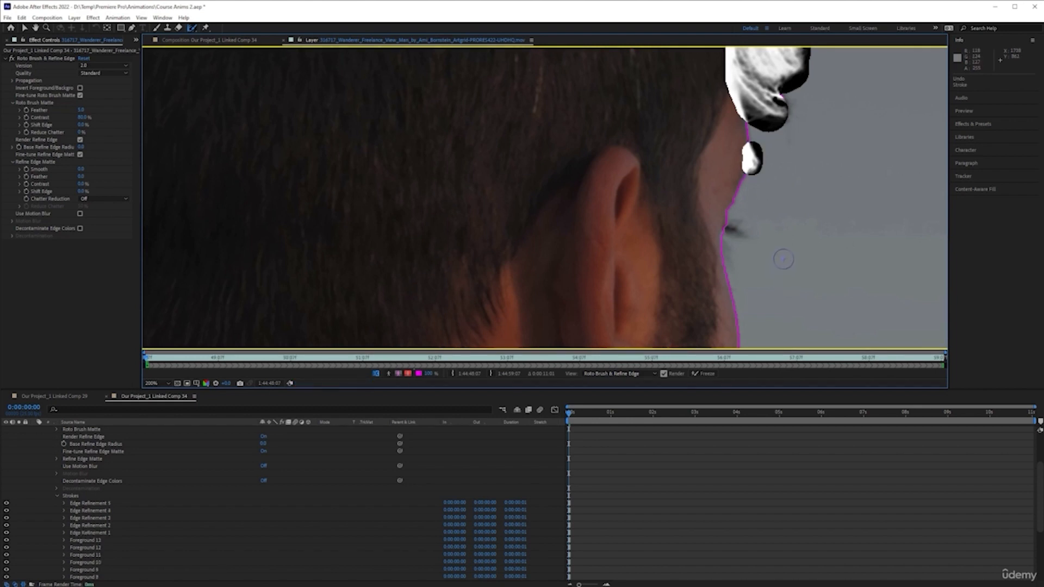
left_click_drag(732, 229, 736, 231)
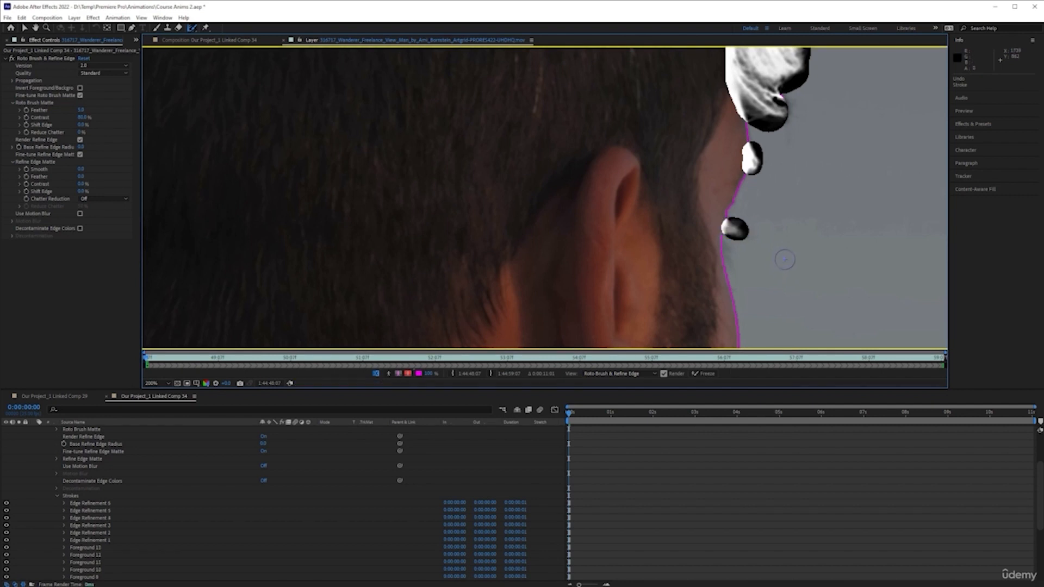
Paint Refine Edge strokes along the outline of the man's beard.
key("comma")
left_click_drag(680, 275, 681, 215)
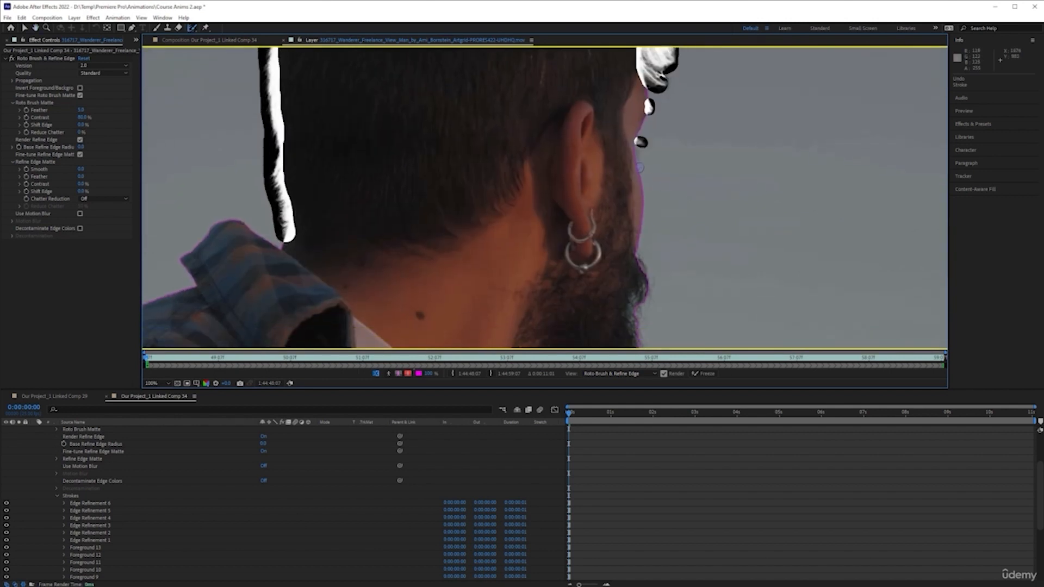
left_click_drag(639, 170, 646, 276)
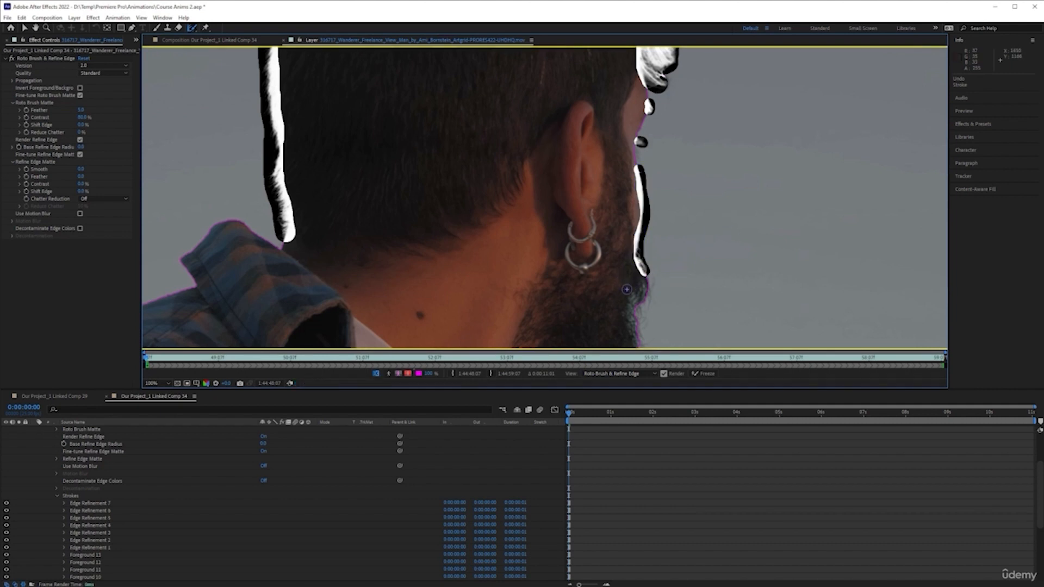
left_click_drag(627, 288, 642, 189)
scroll(644, 190, "up", 1)
left_click_drag(759, 216, 707, 179)
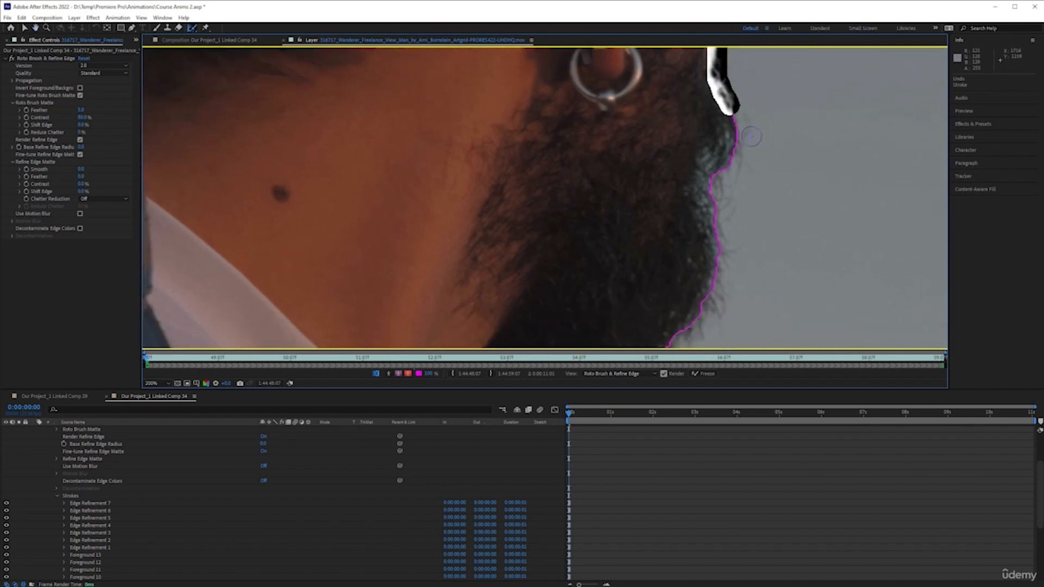
mouse_move(728, 104)
left_mouse_down()
mouse_move(728, 130)
mouse_move(696, 174)
mouse_move(695, 210)
mouse_move(716, 254)
mouse_move(707, 174)
mouse_move(743, 119)
mouse_move(721, 176)
mouse_move(707, 288)
mouse_move(678, 335)
left_mouse_up()
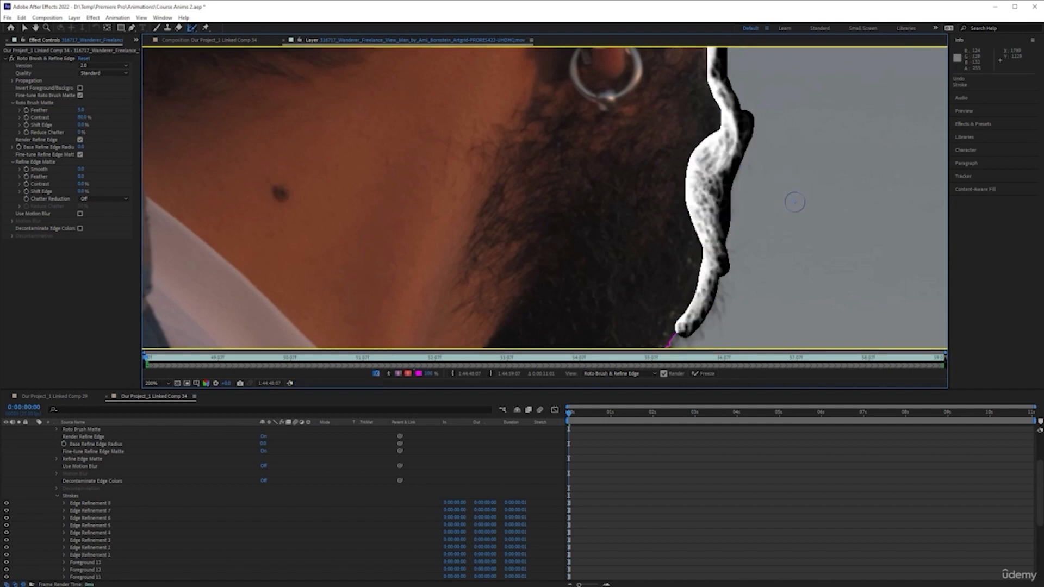
Extend the Refine Edge stroke along the lower edge of the beard under the man's chin.
scroll(794, 201, "down", 5)
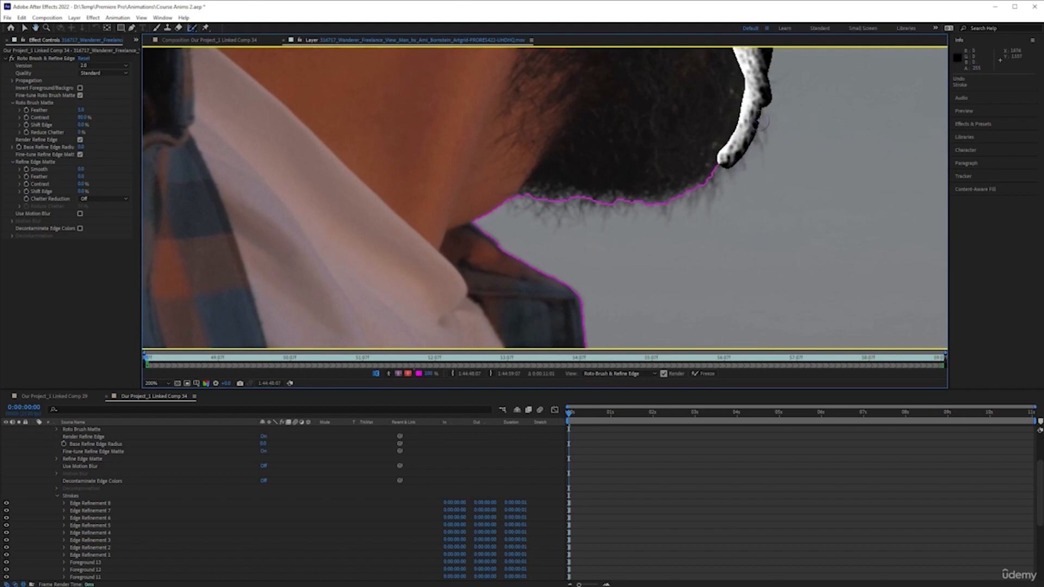
mouse_move(758, 102)
left_mouse_down()
mouse_move(755, 141)
mouse_move(702, 190)
mouse_move(669, 199)
mouse_move(527, 193)
mouse_move(522, 203)
mouse_move(603, 215)
mouse_move(712, 186)
mouse_move(745, 160)
mouse_move(762, 87)
left_mouse_up()
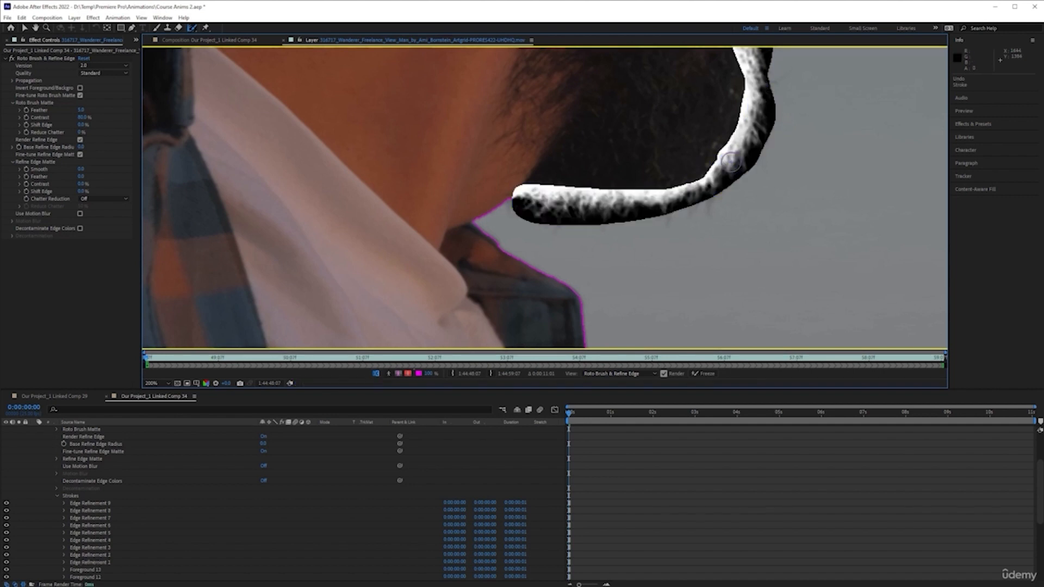
Zoom out to fit the frame and inspect the matte at the clip start in alpha overlay and boundary views.
key("comma")
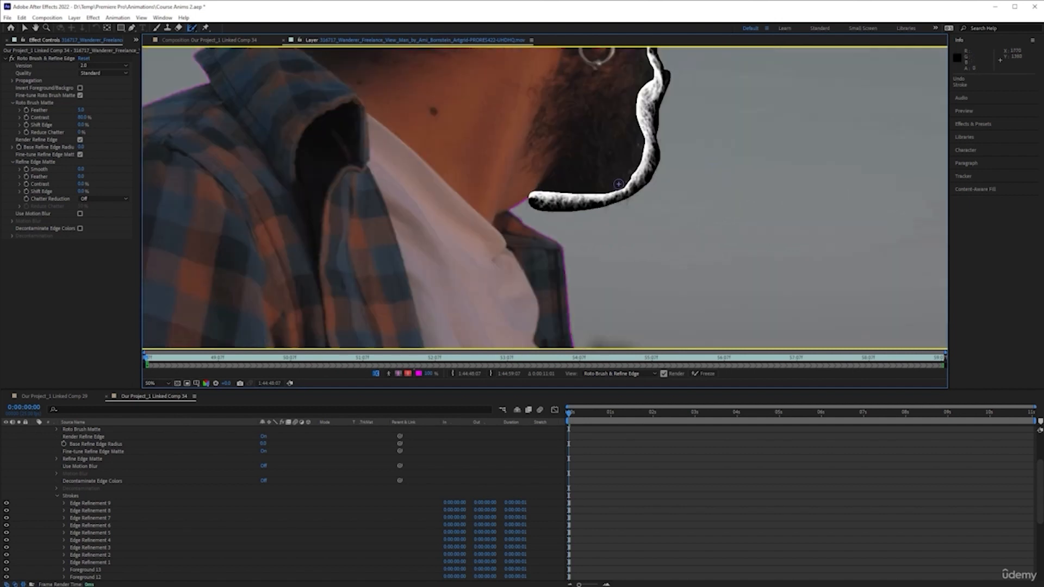
key("comma")
key("comma")
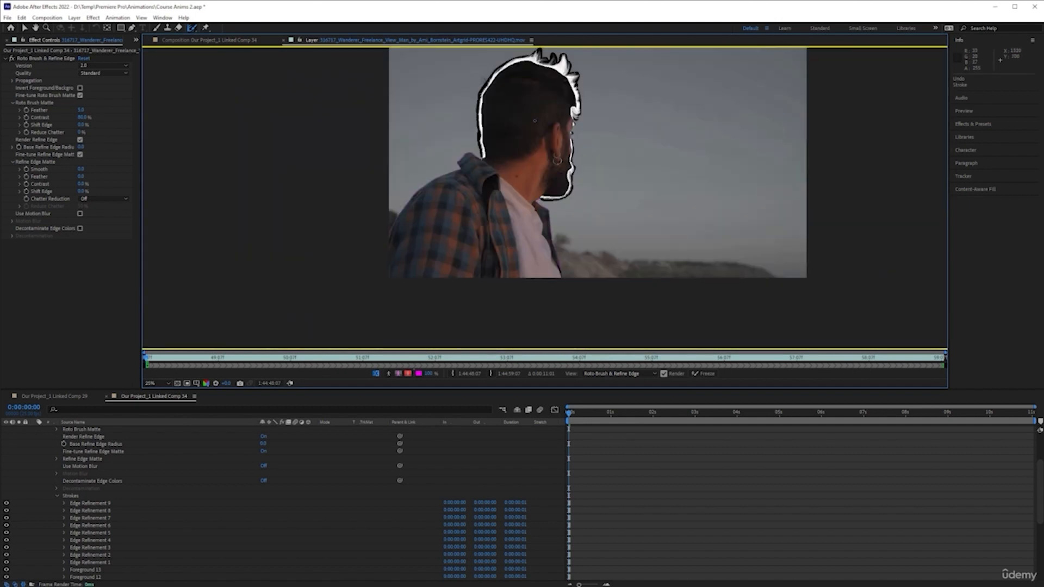
left_click(158, 383)
left_click(163, 338)
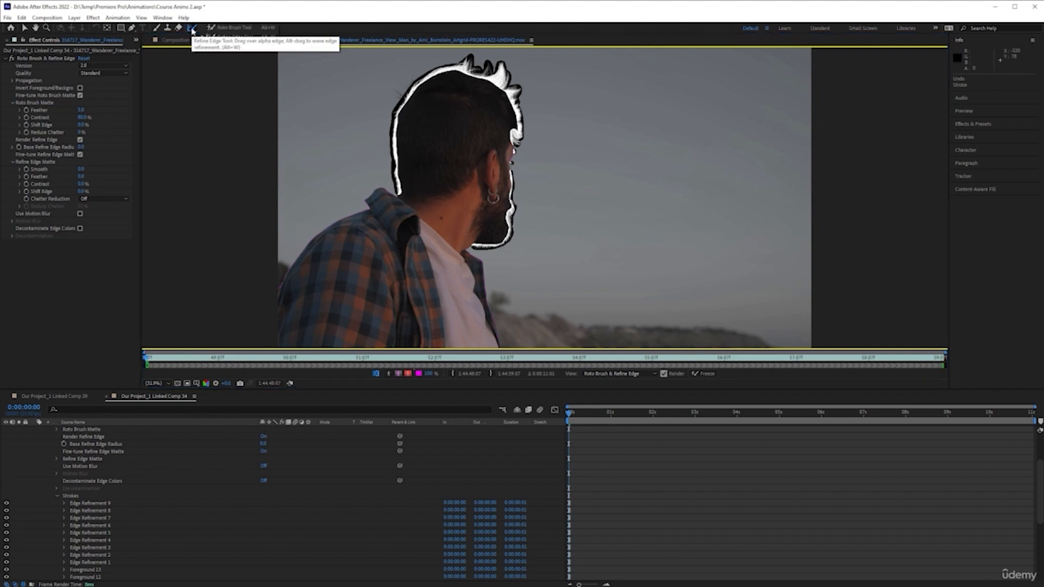
left_click(155, 359)
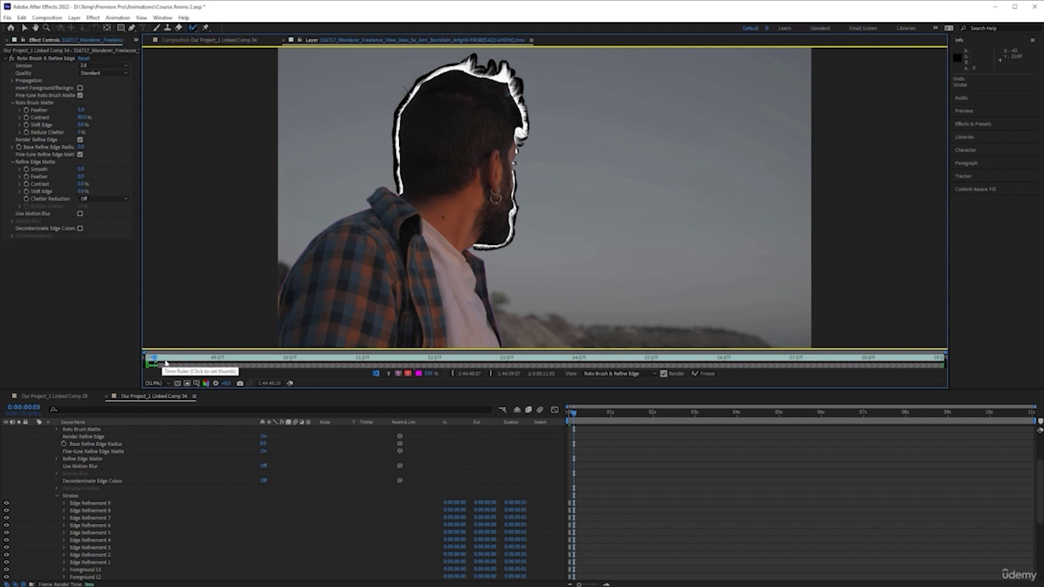
left_click(408, 374)
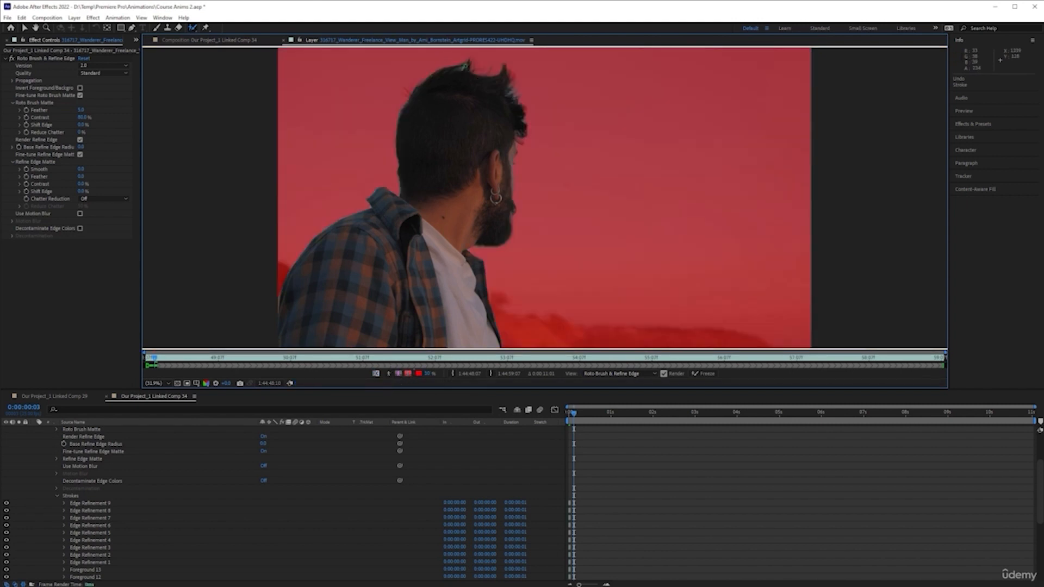
left_click(398, 374)
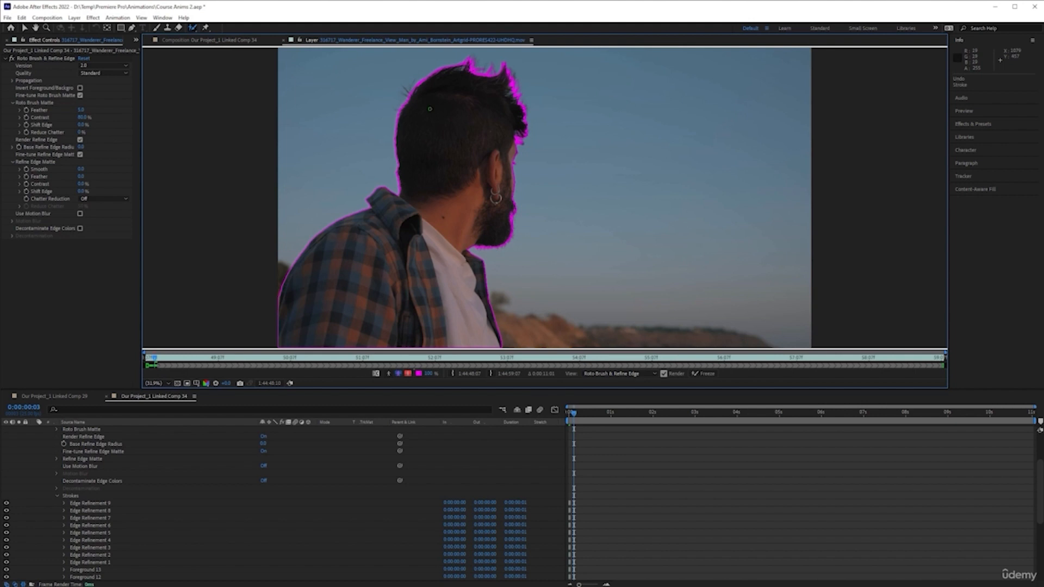
Zoom in on the top of the head and paint Refine Edge strokes over the stray hair strands.
scroll(446, 85, "up", 1)
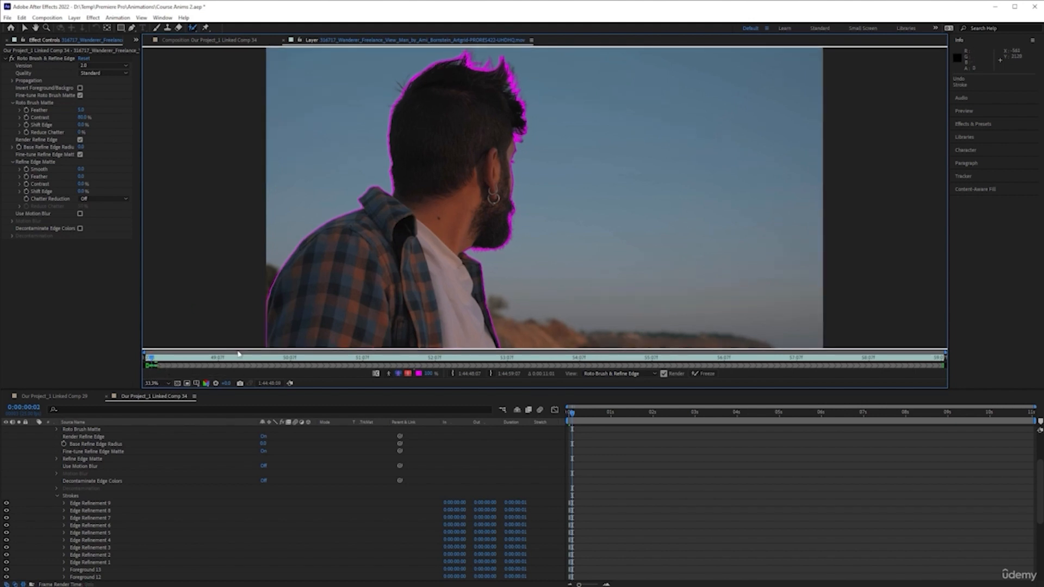
key("alt+w")
scroll(439, 73, "up", 2)
key("space")
left_click_drag(410, 86, 616, 351)
left_click_drag(502, 120, 561, 229)
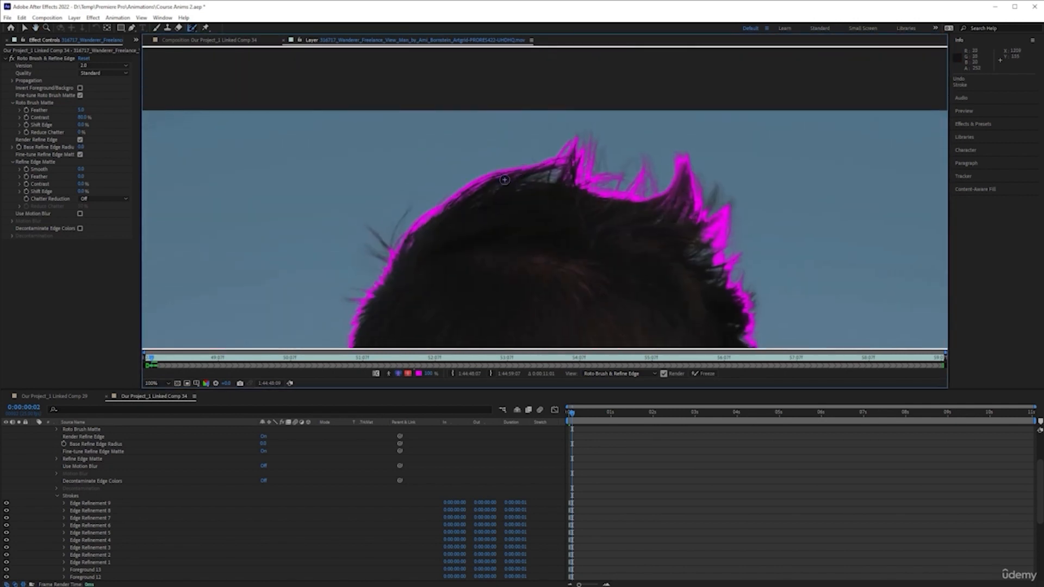
mouse_move(470, 193)
left_mouse_down()
mouse_move(565, 170)
mouse_move(502, 179)
mouse_move(467, 202)
mouse_move(562, 180)
left_mouse_up()
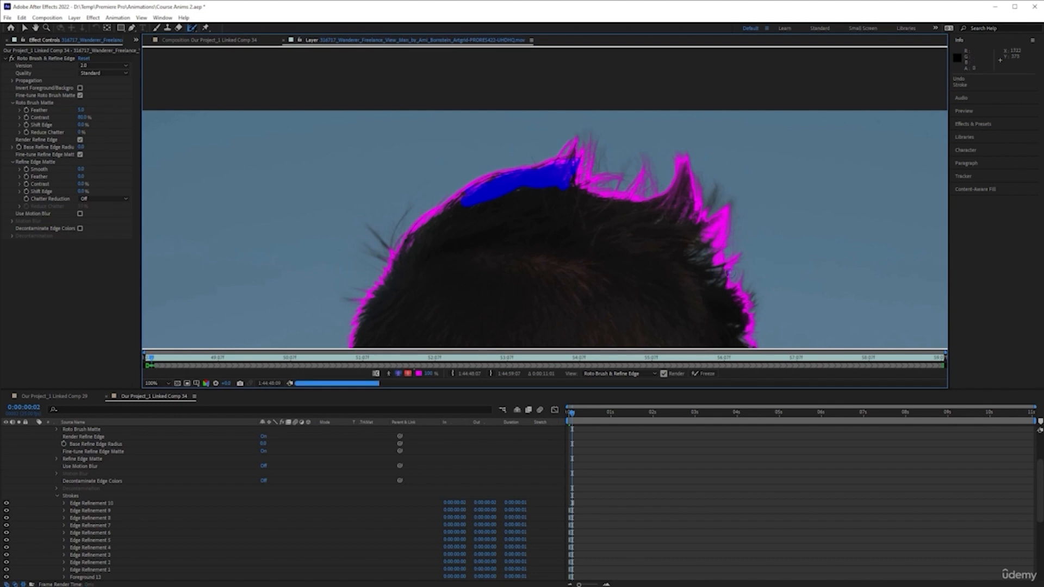
left_click(702, 242)
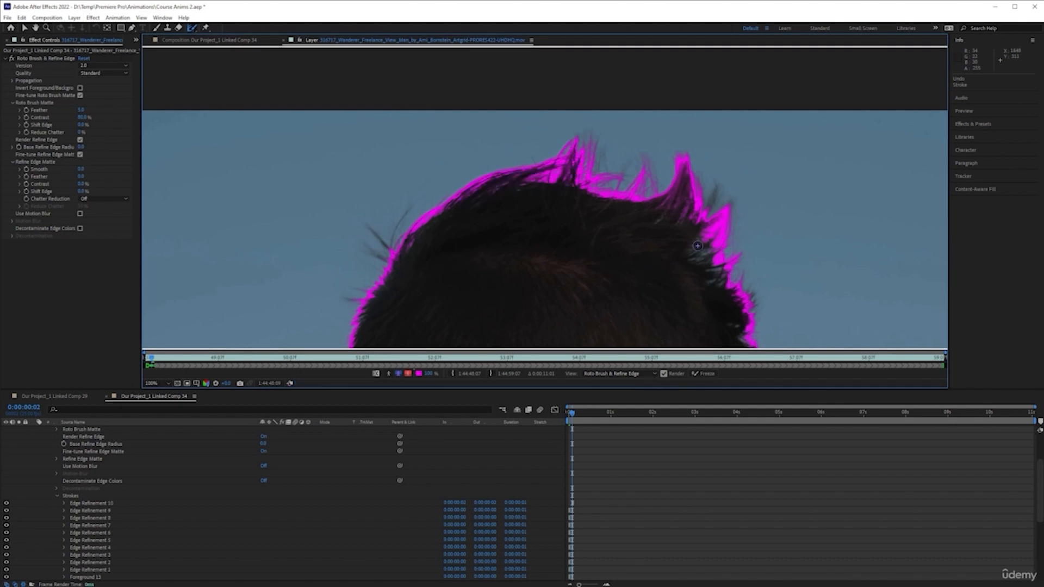
mouse_move(685, 253)
left_mouse_down()
mouse_move(710, 237)
mouse_move(704, 261)
mouse_move(721, 283)
mouse_move(699, 249)
mouse_move(694, 259)
mouse_move(714, 244)
mouse_move(716, 265)
left_mouse_up()
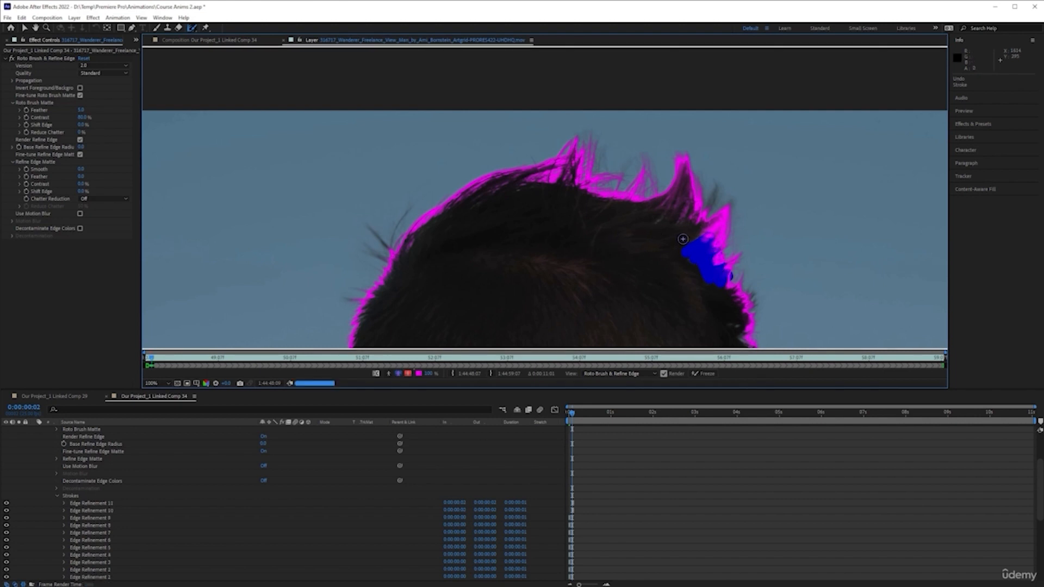
left_click_drag(733, 325, 740, 330)
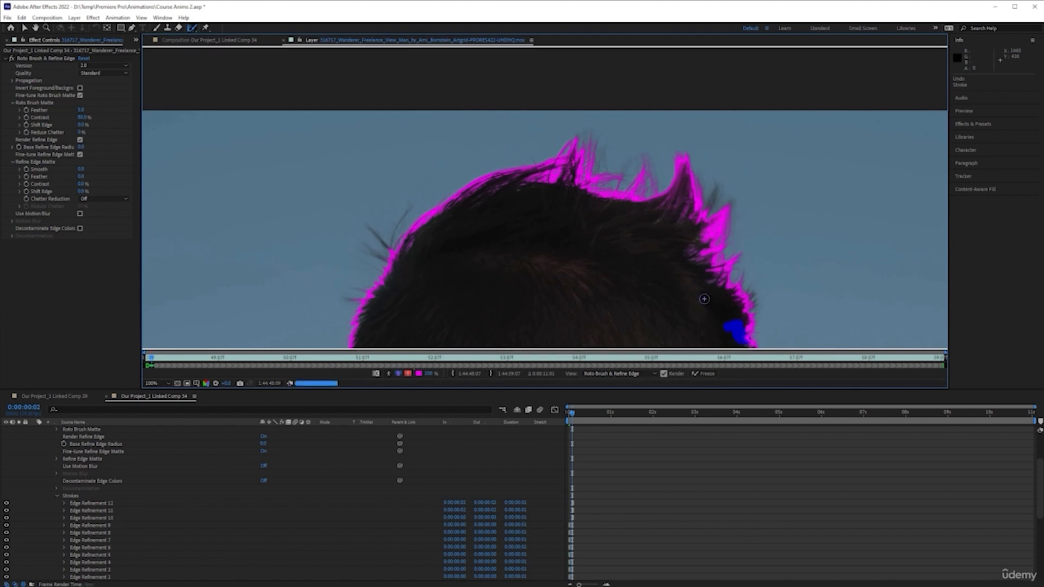
mouse_move(700, 242)
left_mouse_down()
mouse_move(721, 238)
mouse_move(703, 237)
mouse_move(707, 250)
left_mouse_up()
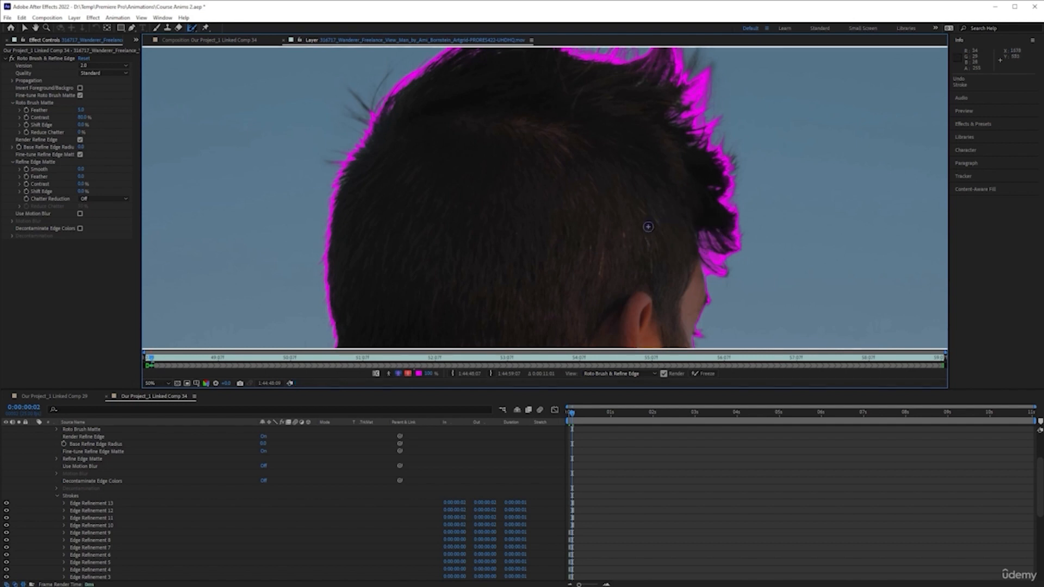
Add another Refine Edge stroke on the hair, then step through frames to propagate the matte to the clip's end.
scroll(606, 226, "down", 2)
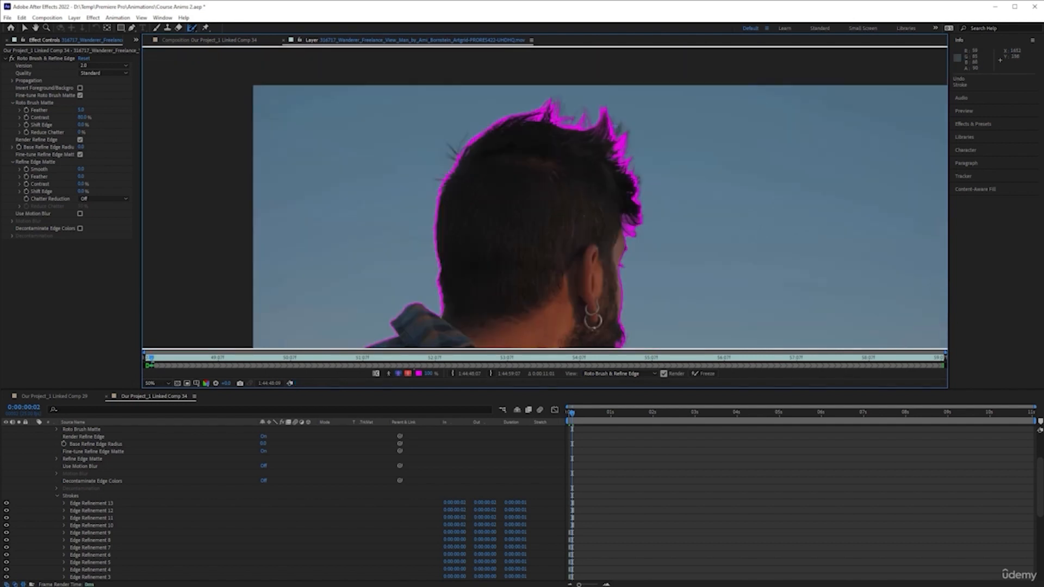
left_click_drag(618, 124, 618, 136)
key("Page_Down")
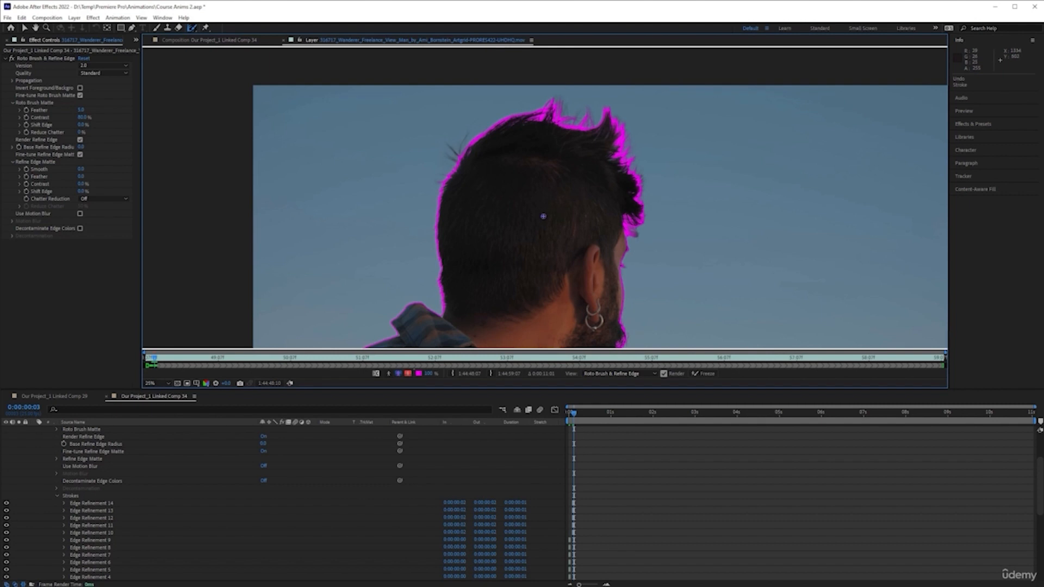
scroll(544, 217, "down", 2)
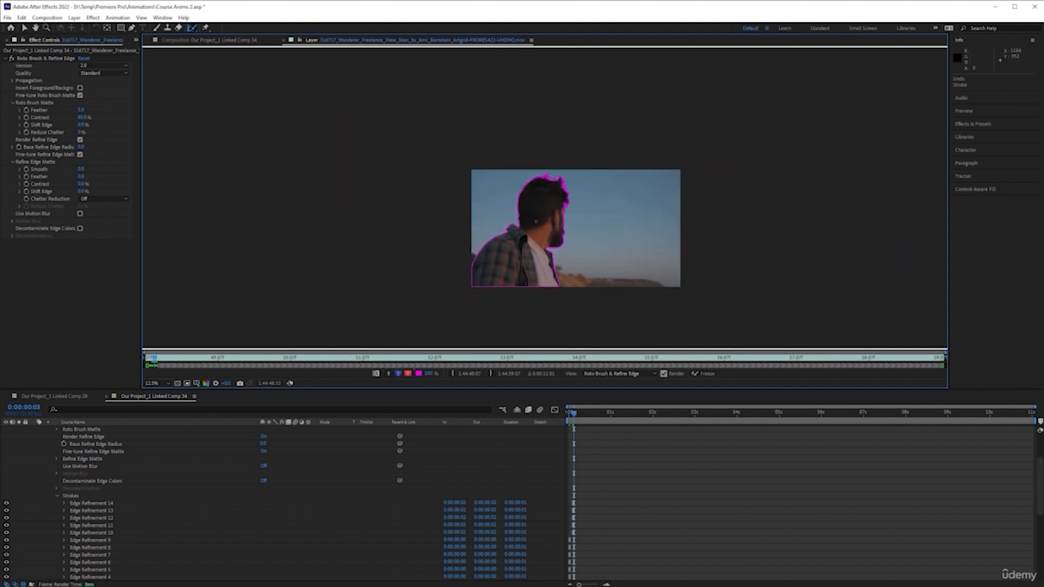
scroll(536, 221, "up", 2)
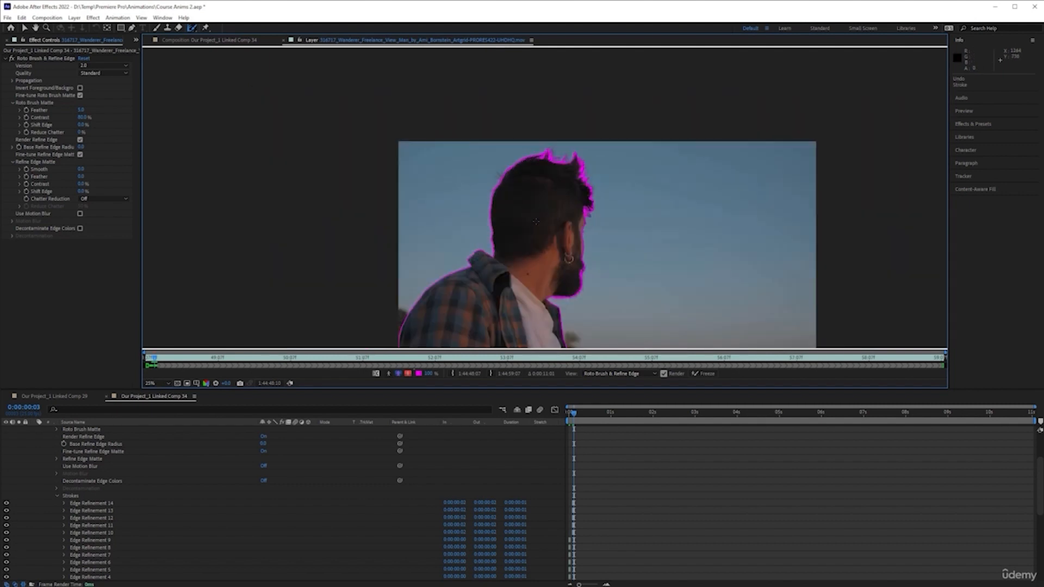
left_click(159, 359)
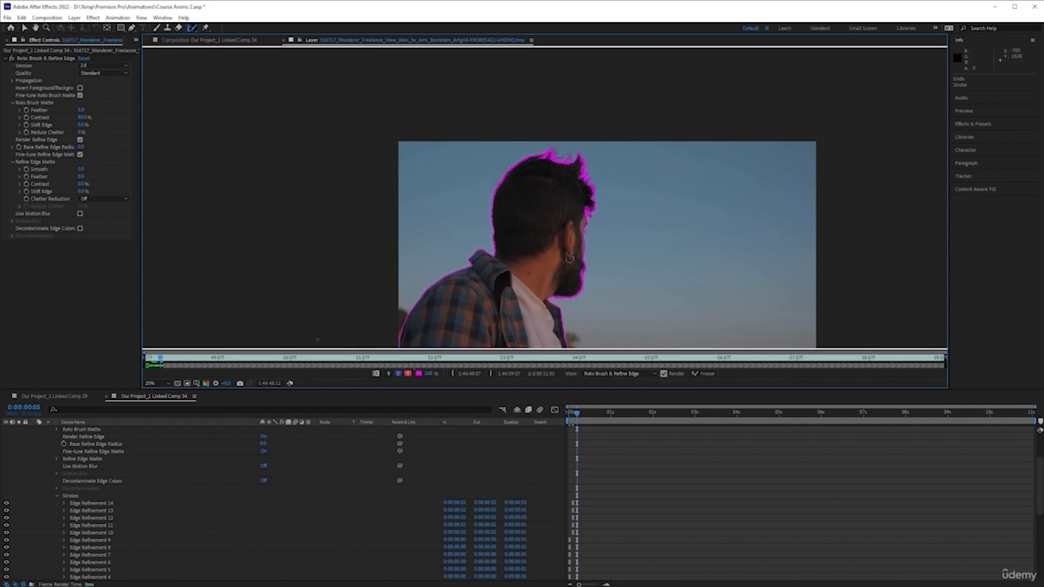
left_click(167, 362)
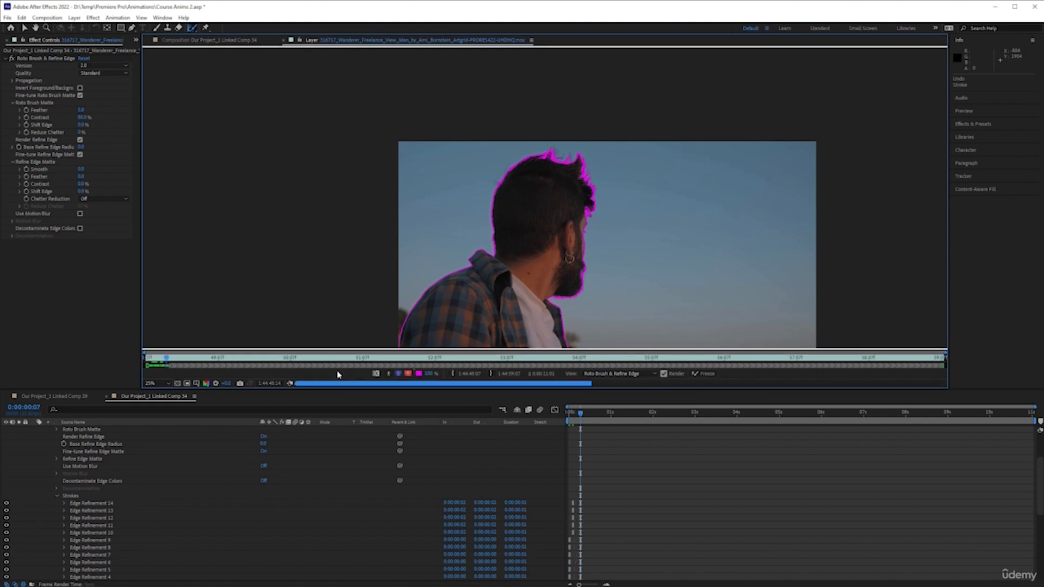
left_click(606, 316)
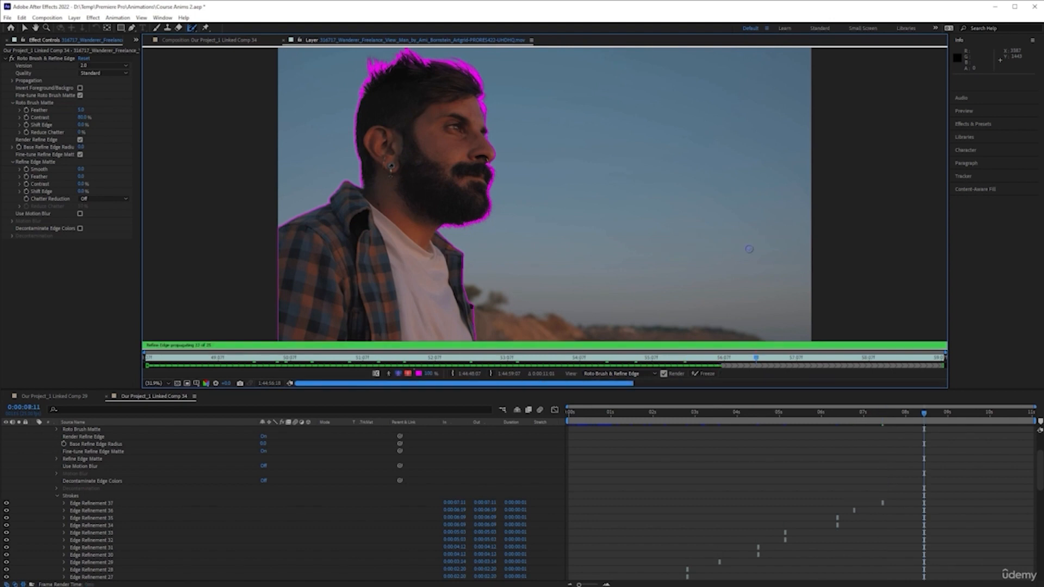
key("Page_Down")
key("Page_Down")
key("Page_Down")
key("Page_Down")
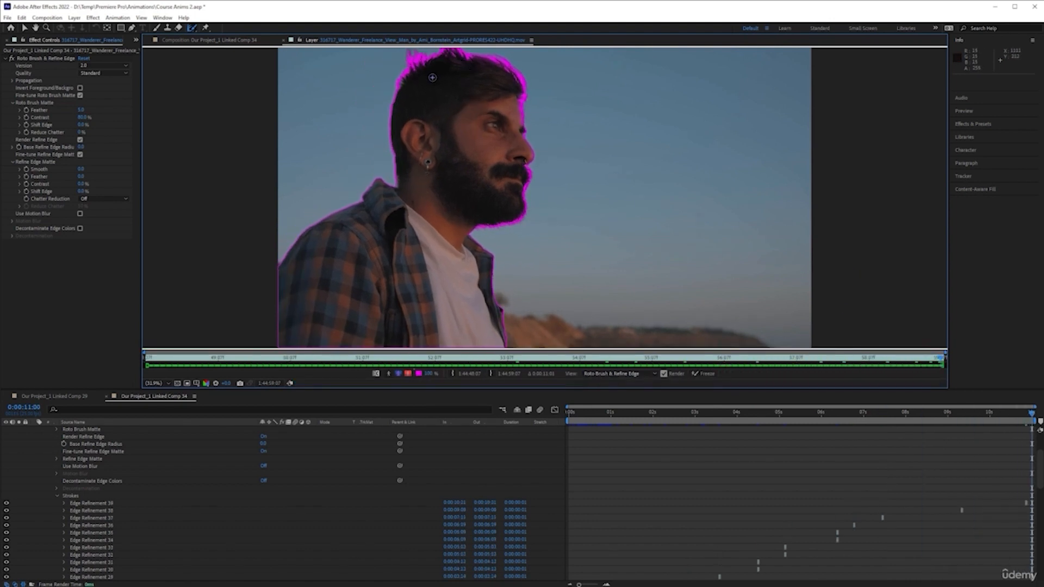
Freeze the Roto Brush & Refine Edge propagation.
left_click_drag(401, 84, 400, 86)
left_click(705, 374)
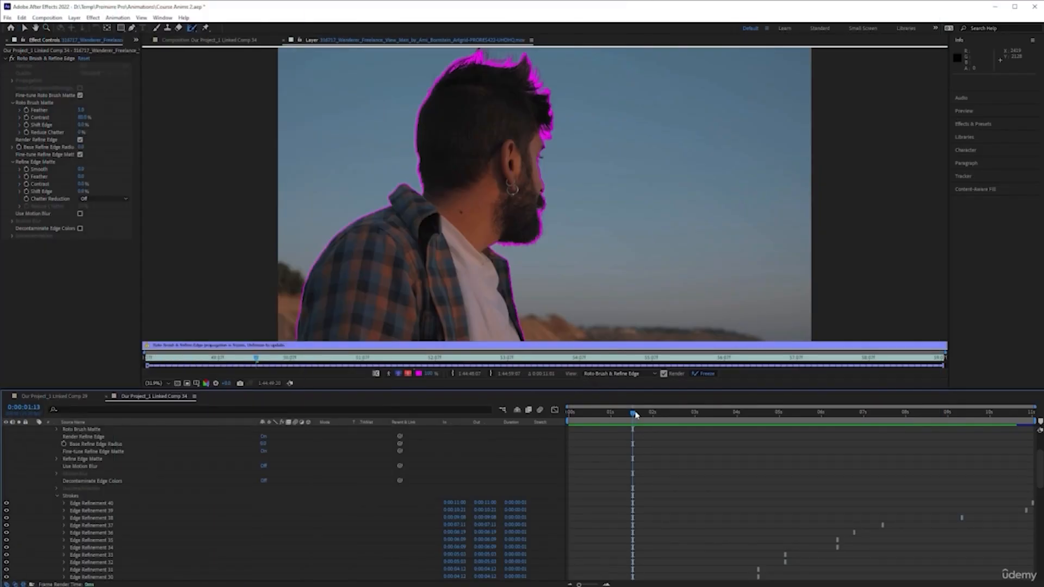
left_click_drag(636, 415, 834, 418)
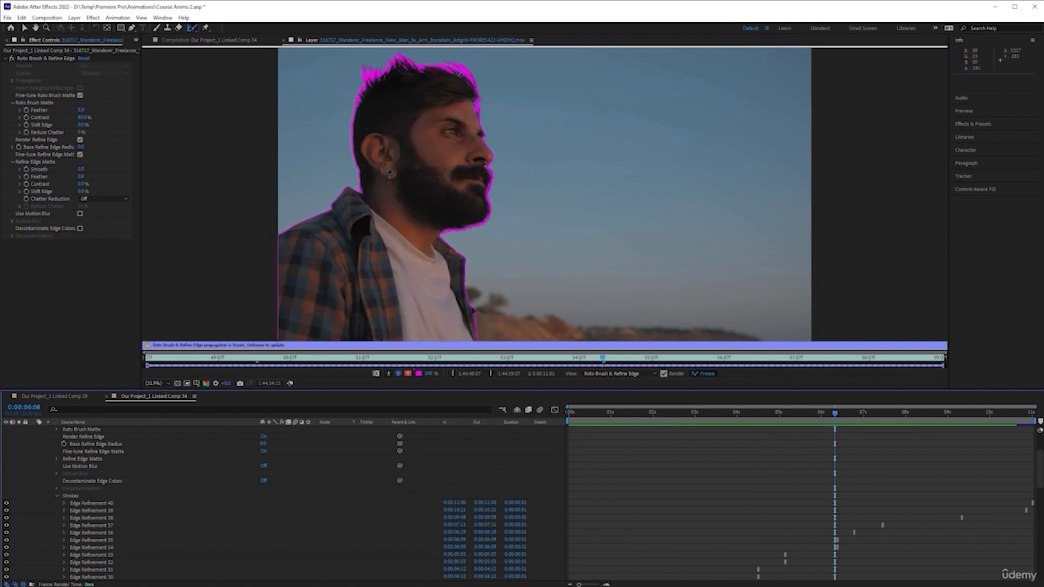
Switch to the composition view and scrub the timeline to preview the isolated man.
left_click(217, 41)
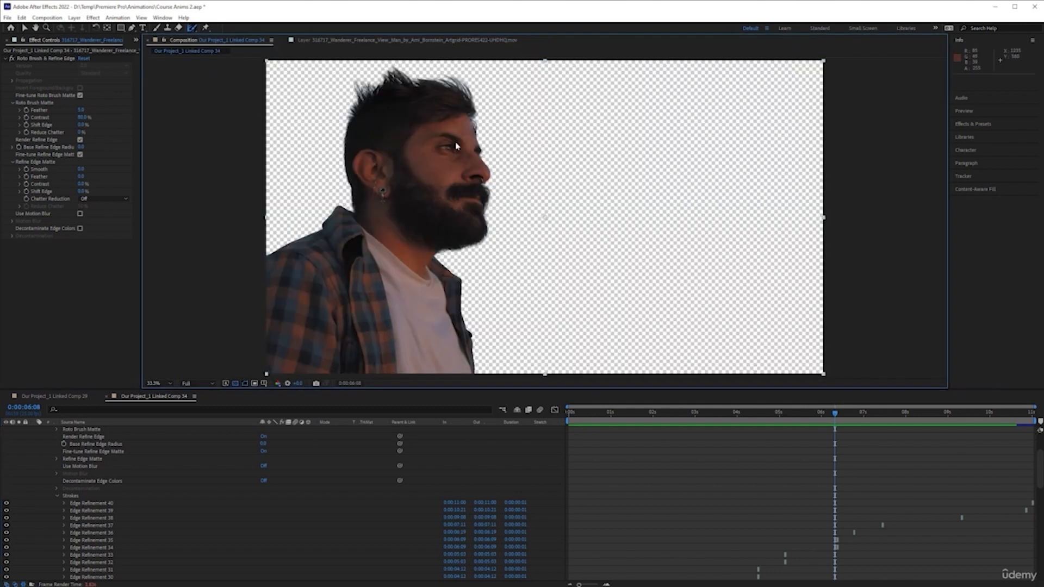
left_click_drag(834, 415, 779, 414)
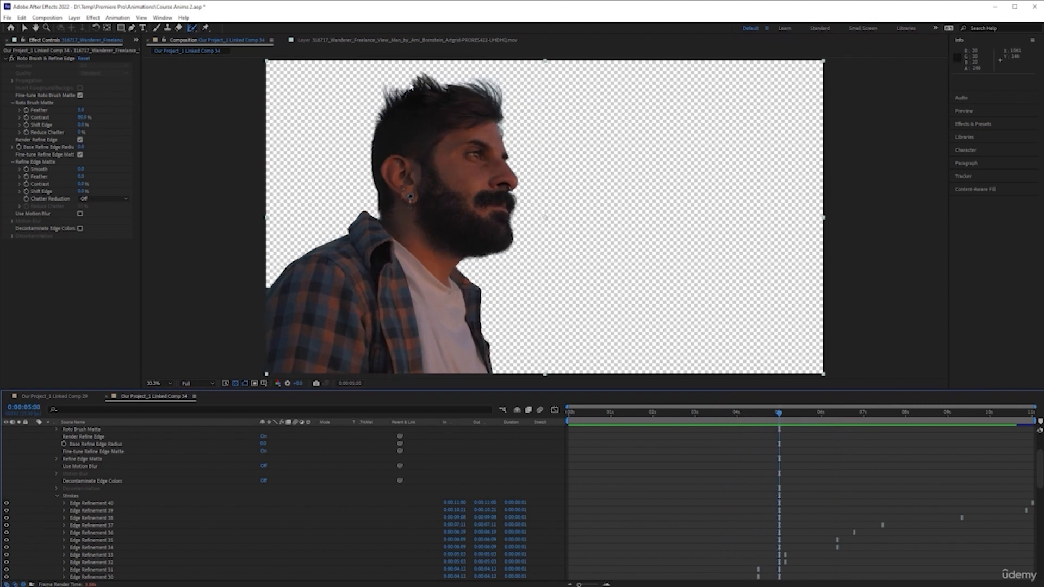
left_click_drag(779, 414, 730, 419)
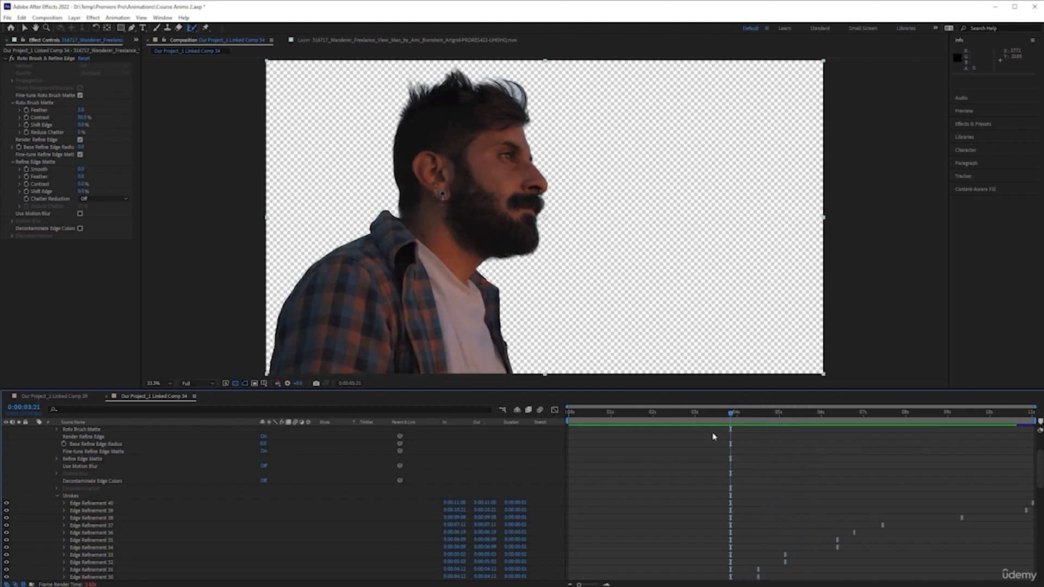
Collapse the portrait layer's effect properties in the timeline.
scroll(70, 432, "up", 3)
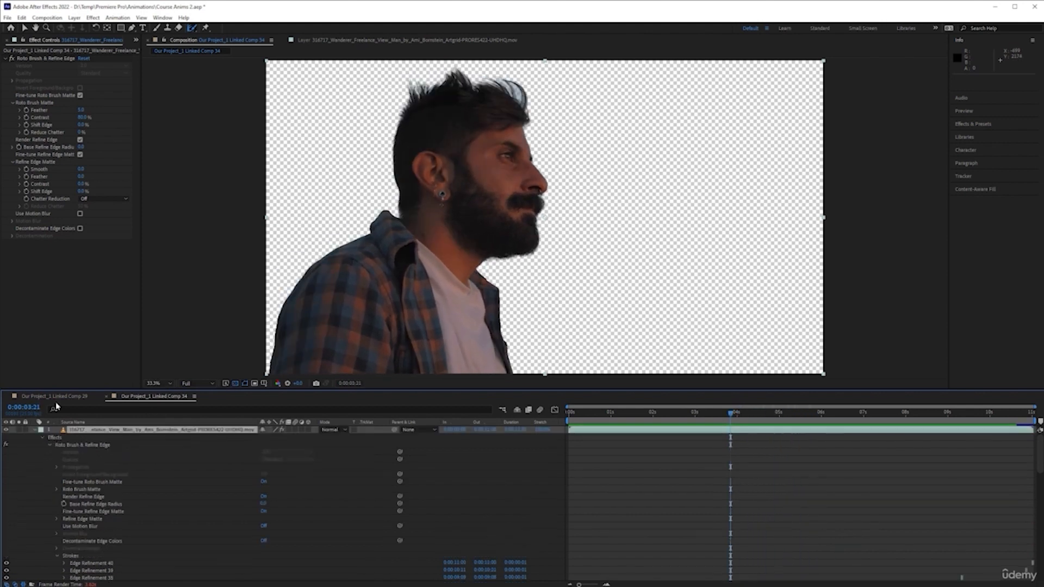
left_click(33, 430)
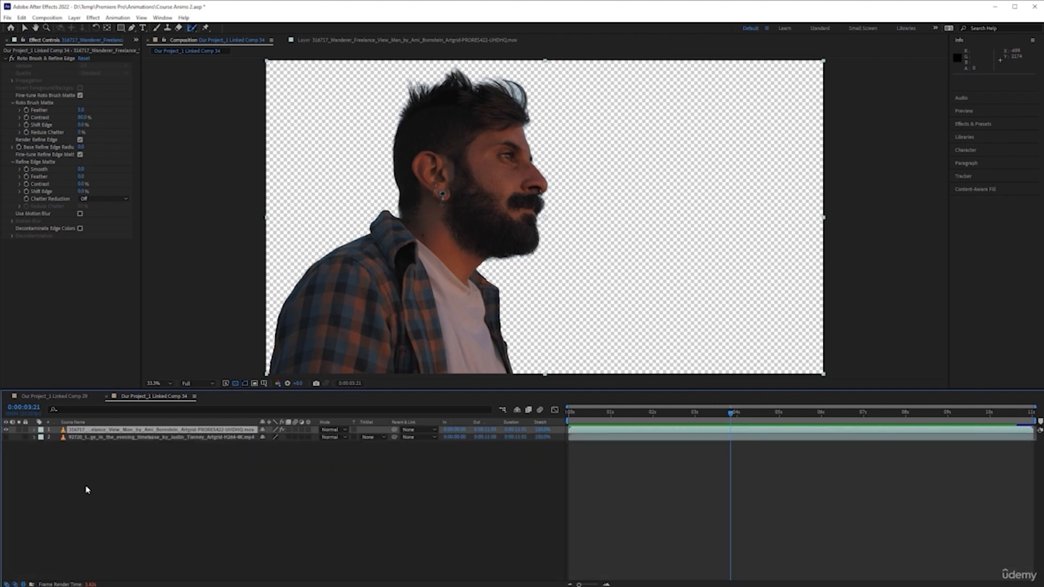
left_click(209, 477)
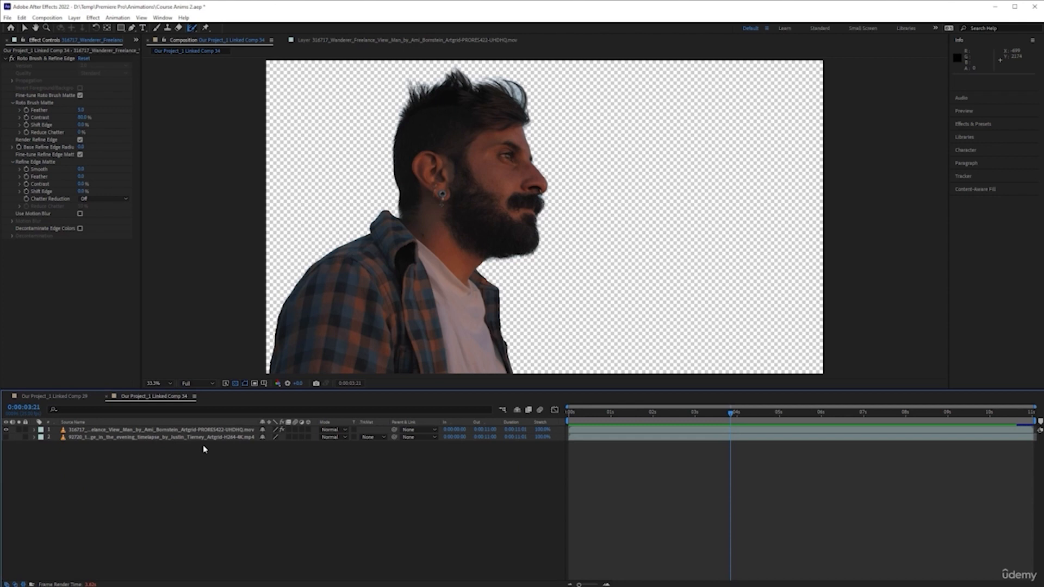
Pre-compose the portrait layer, then undo the pre-compose.
left_click_drag(733, 413, 774, 412)
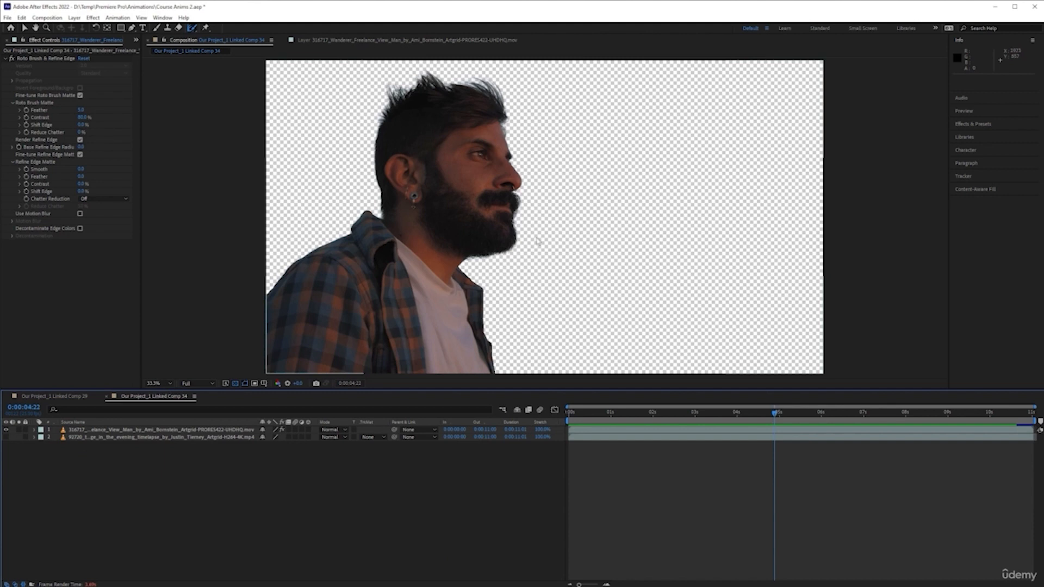
left_click(164, 430)
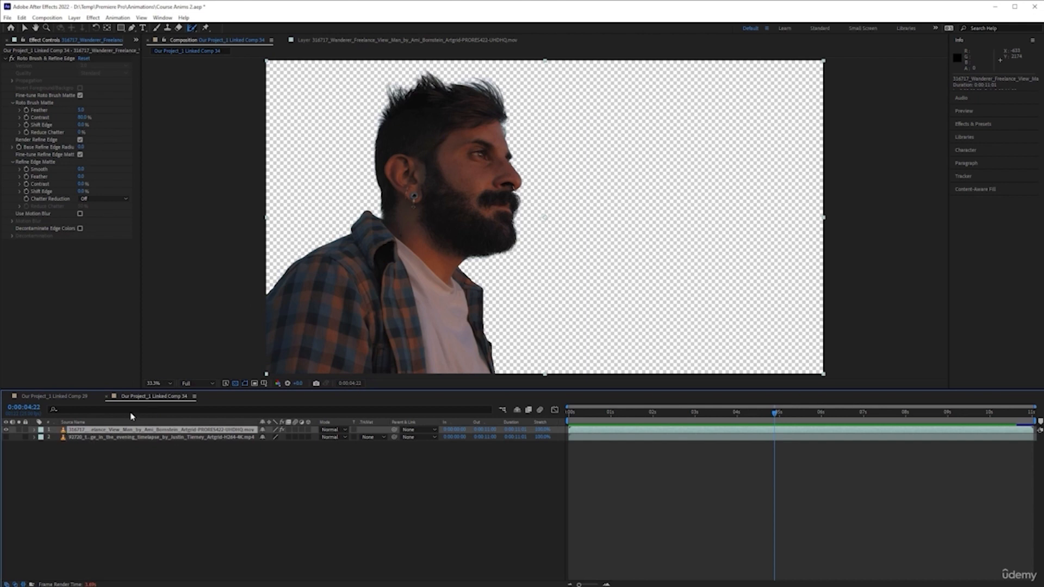
right_click(112, 431)
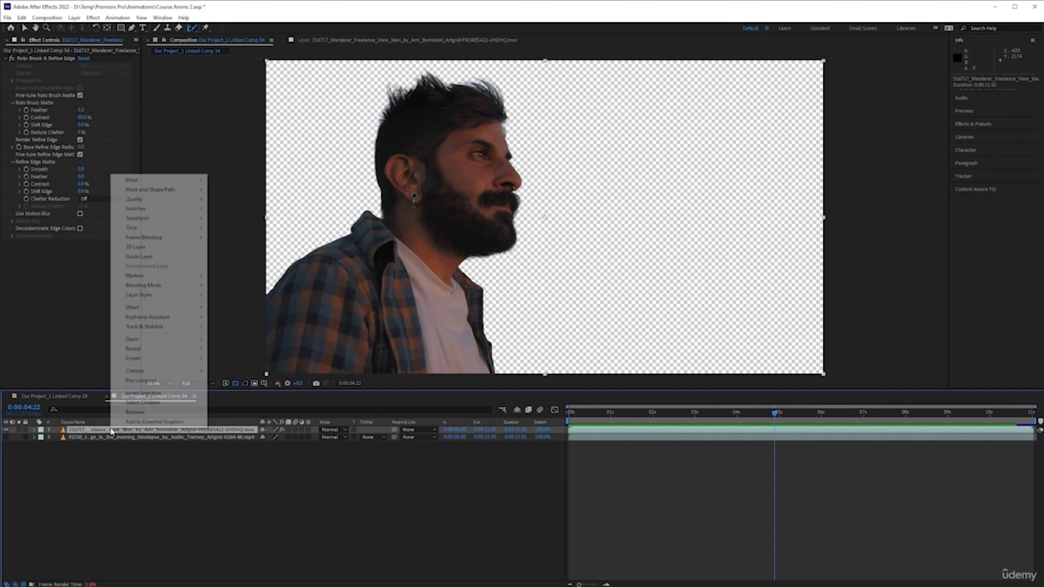
left_click(147, 379)
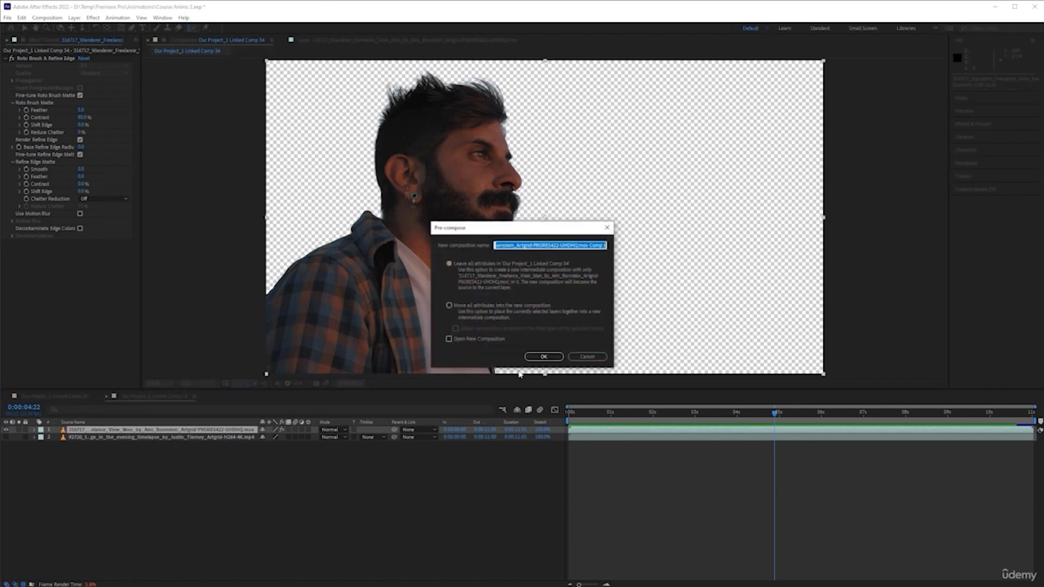
left_click(543, 356)
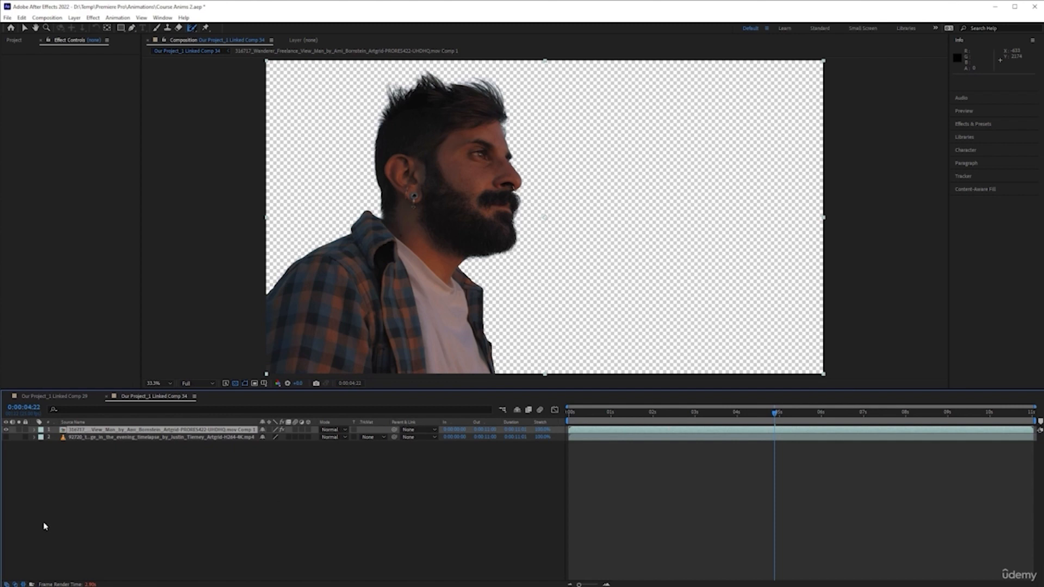
key("ctrl+z")
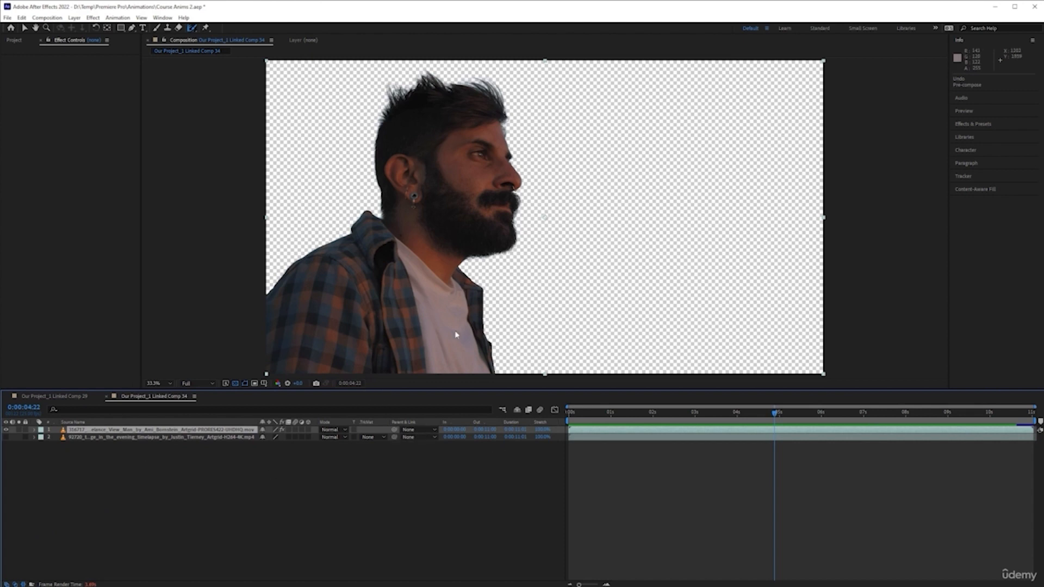
Create a new dark grey solid layer at comp size and move it between the portrait and the bridge footage layers.
left_click(643, 431)
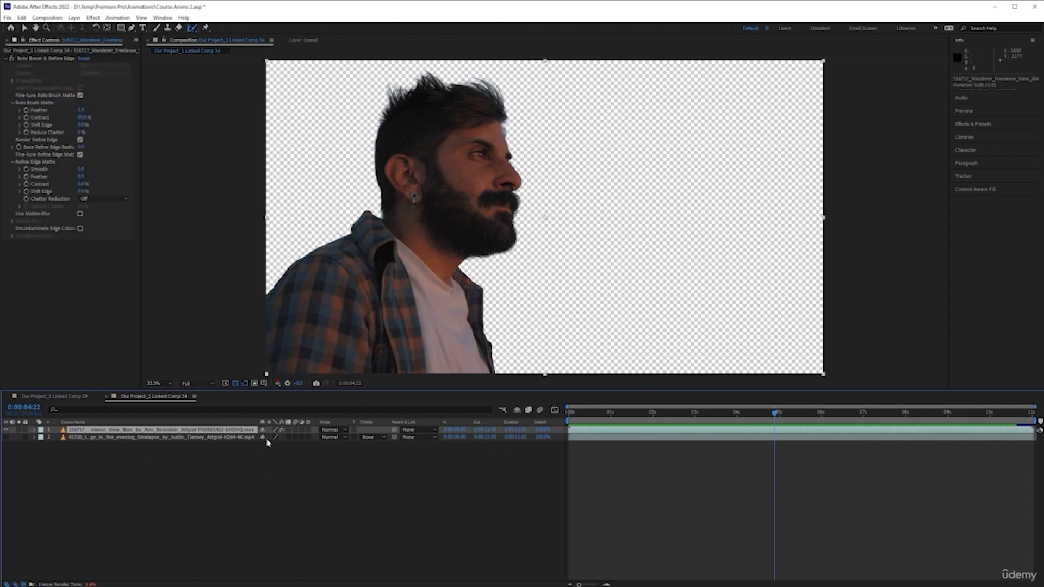
left_click(332, 483)
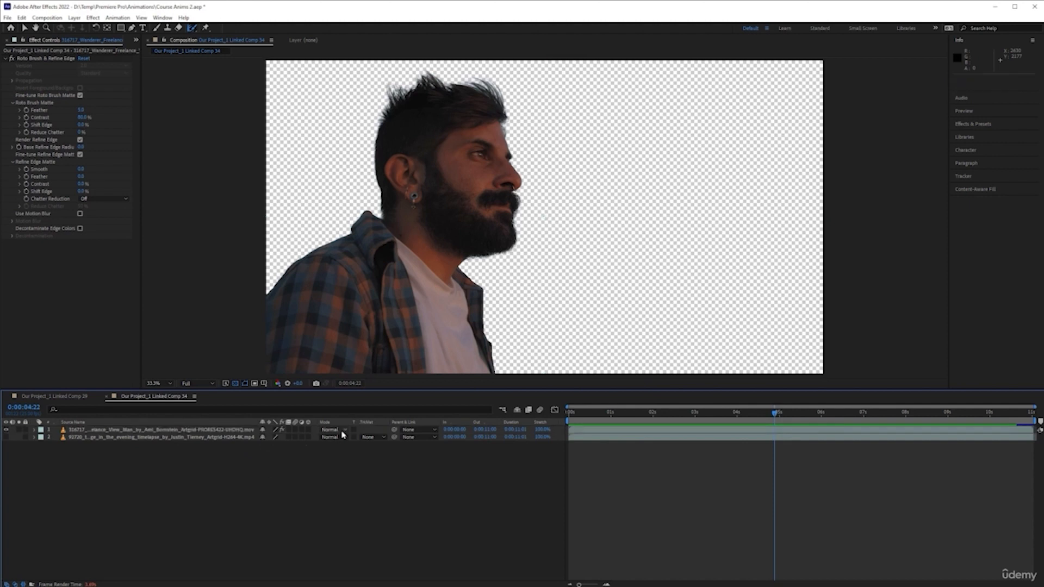
right_click(248, 477)
mouse_move(336, 480)
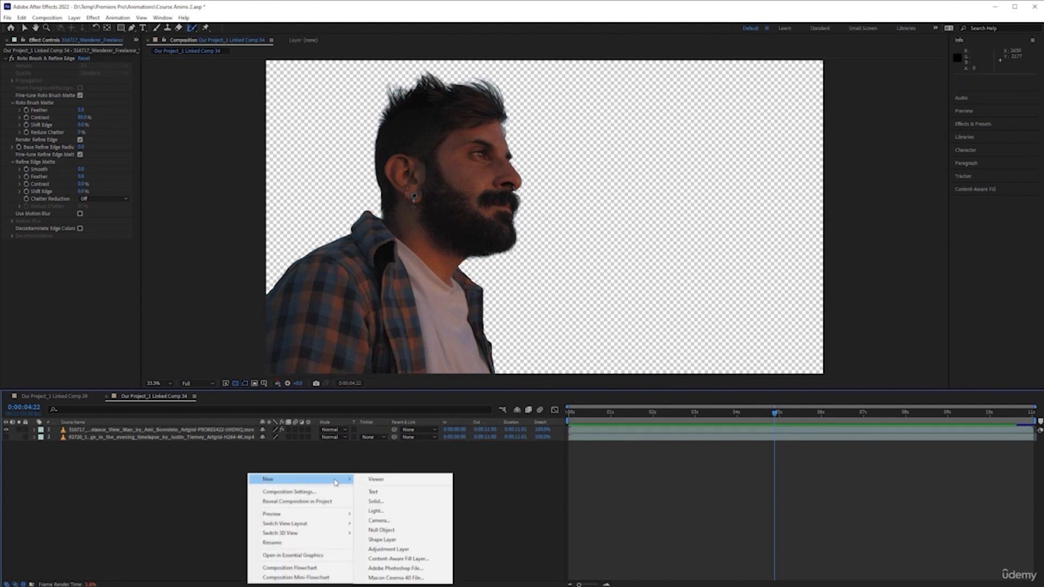
left_click(405, 501)
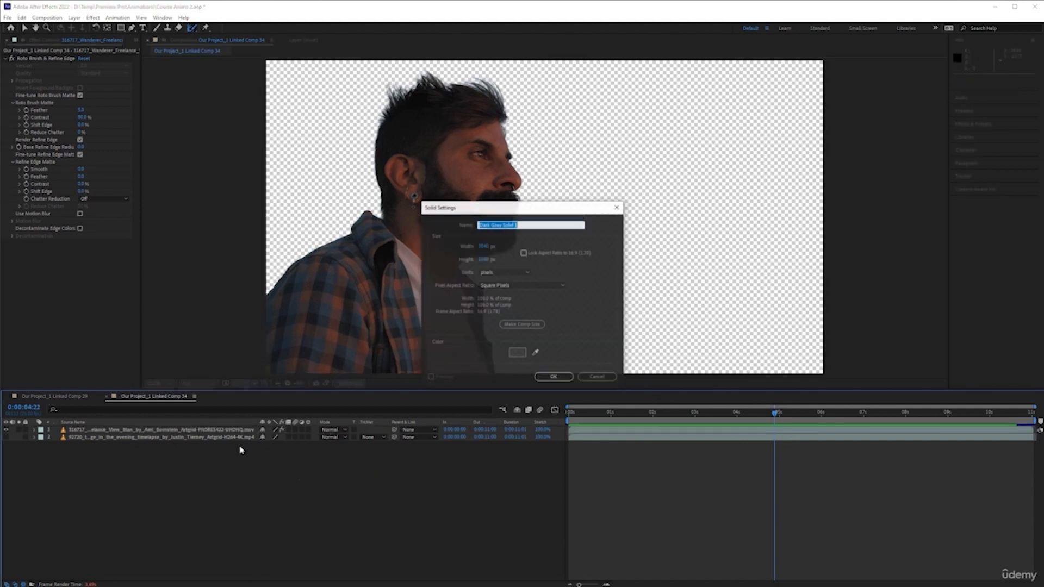
left_click(554, 377)
left_click_drag(114, 429, 122, 441)
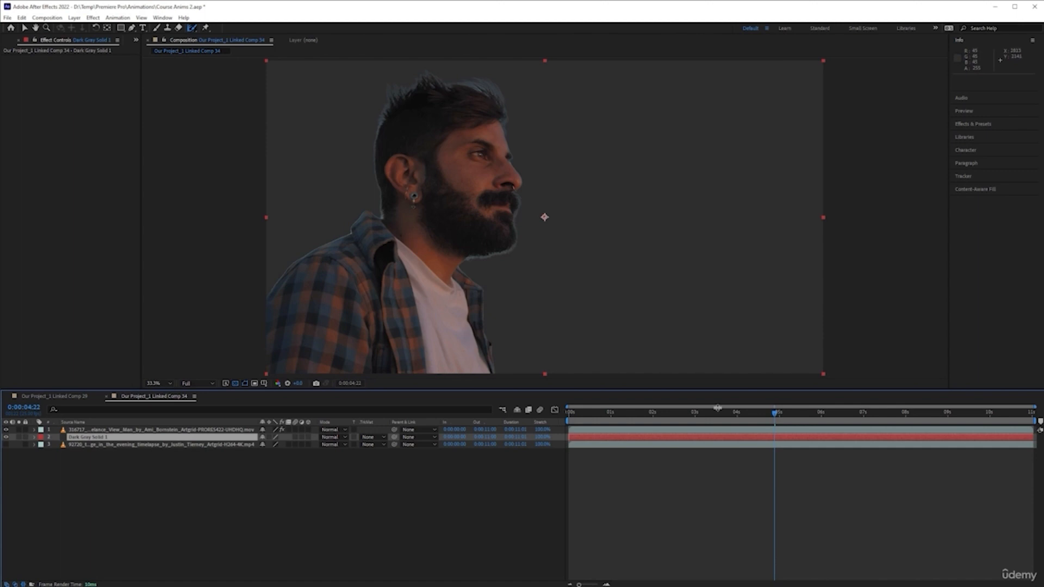
Hide the solid, then pre-compose the portrait and solid layers together, moving all attributes into the new composition.
left_click_drag(778, 414, 734, 412)
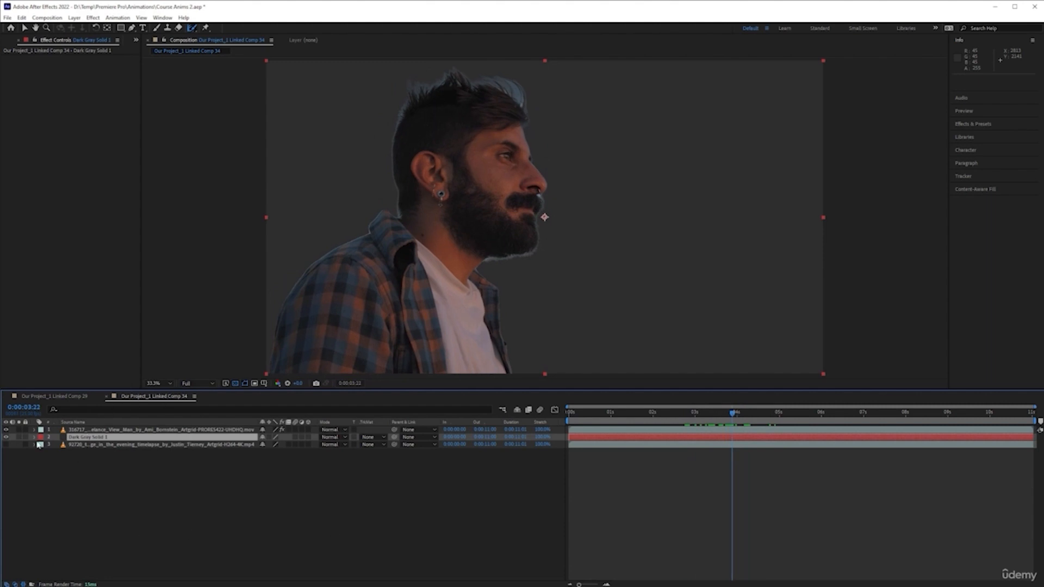
left_click(6, 438)
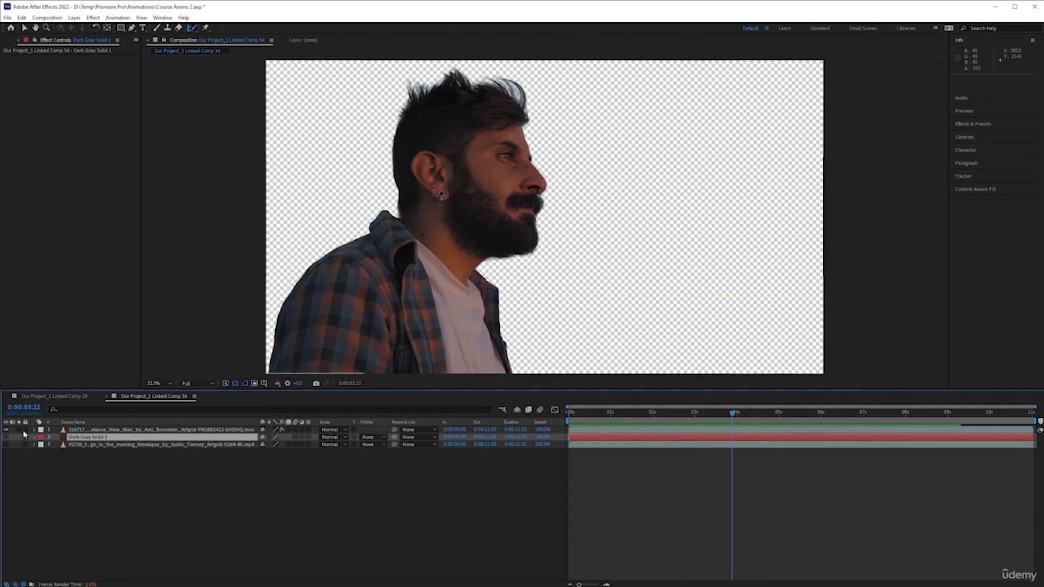
left_click(138, 431, "shift")
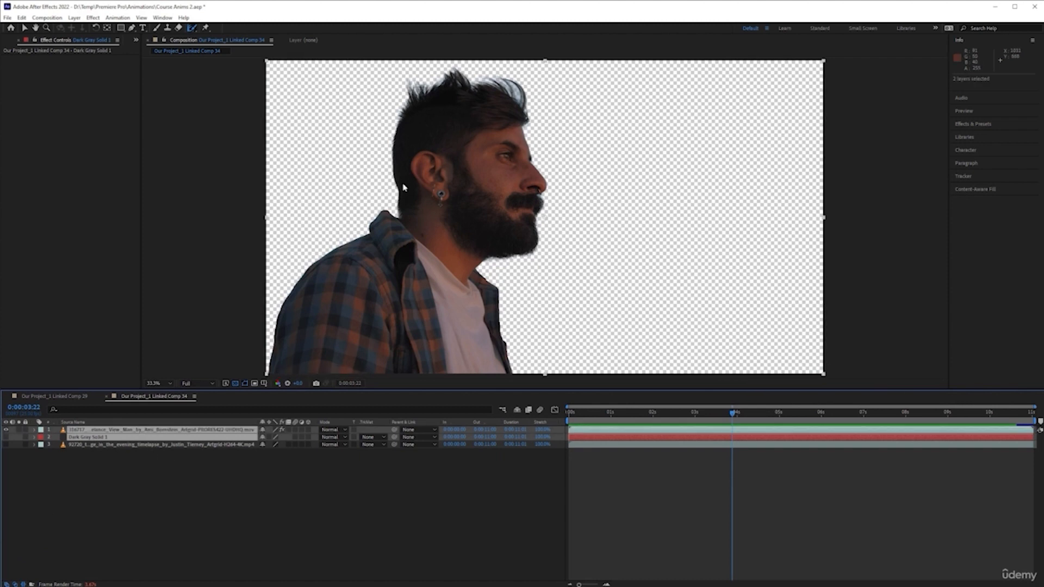
right_click(200, 433)
left_click(270, 383)
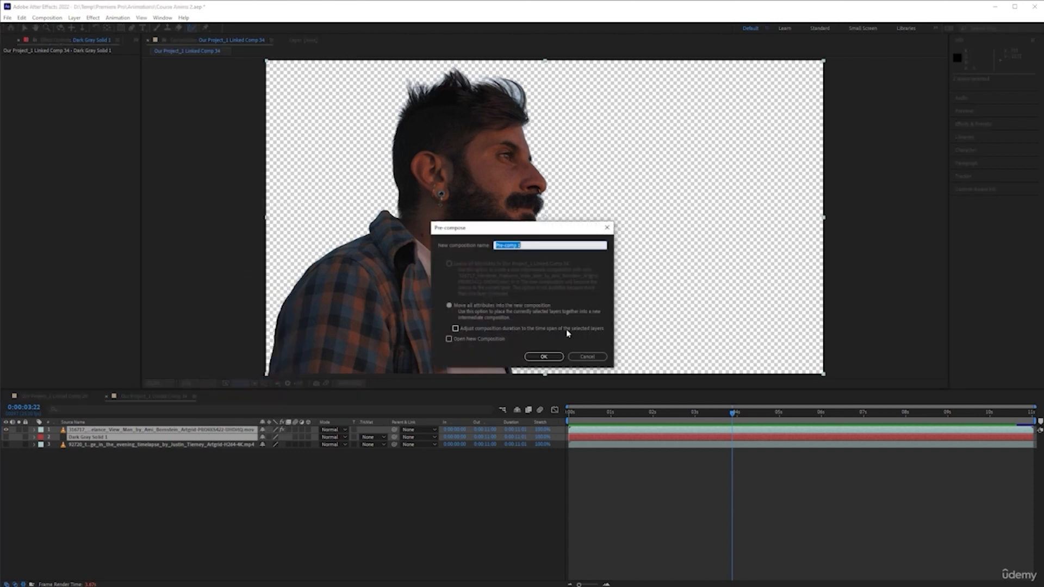
left_click(544, 358)
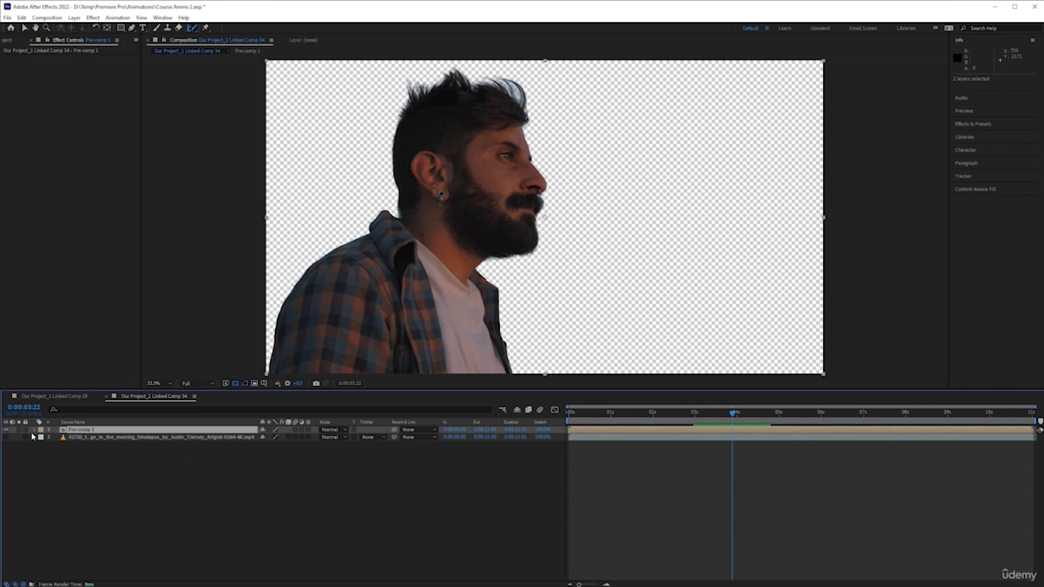
Show the bridge footage layer and set its track matte to Alpha Matte "Pre-comp 1".
left_click(6, 437)
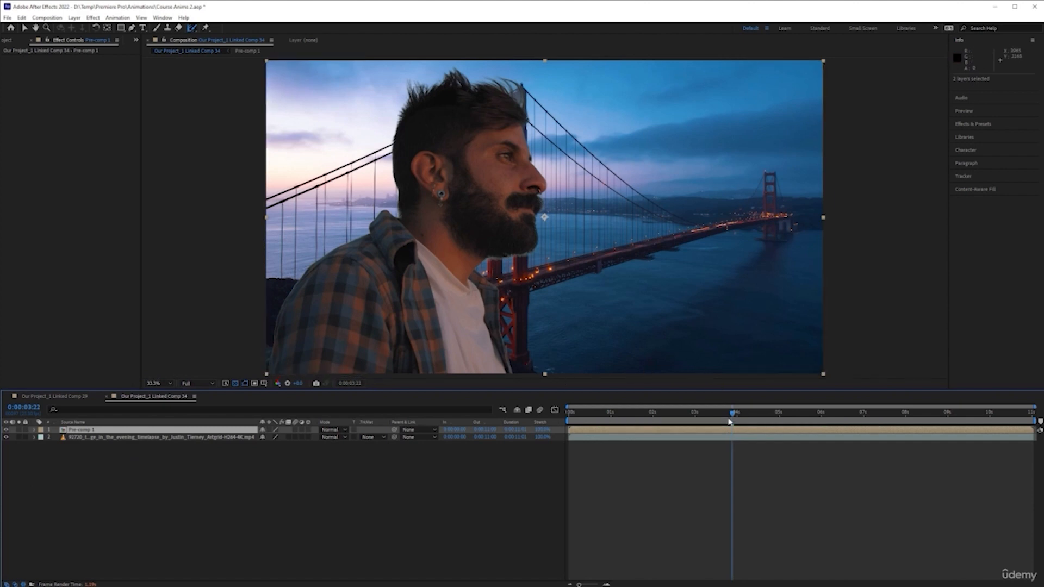
left_click_drag(732, 416, 694, 417)
left_click(210, 433)
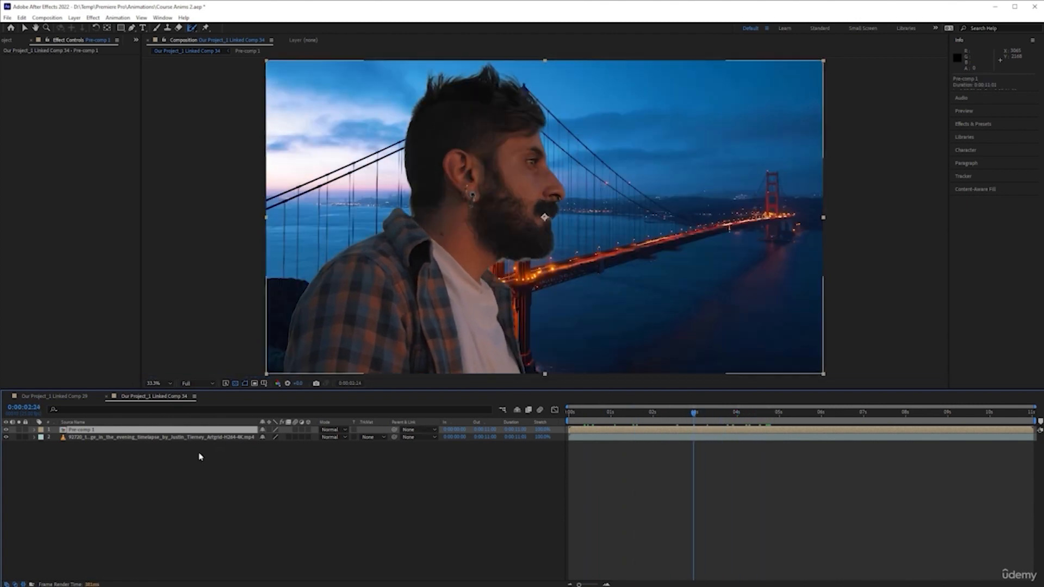
left_click(367, 437)
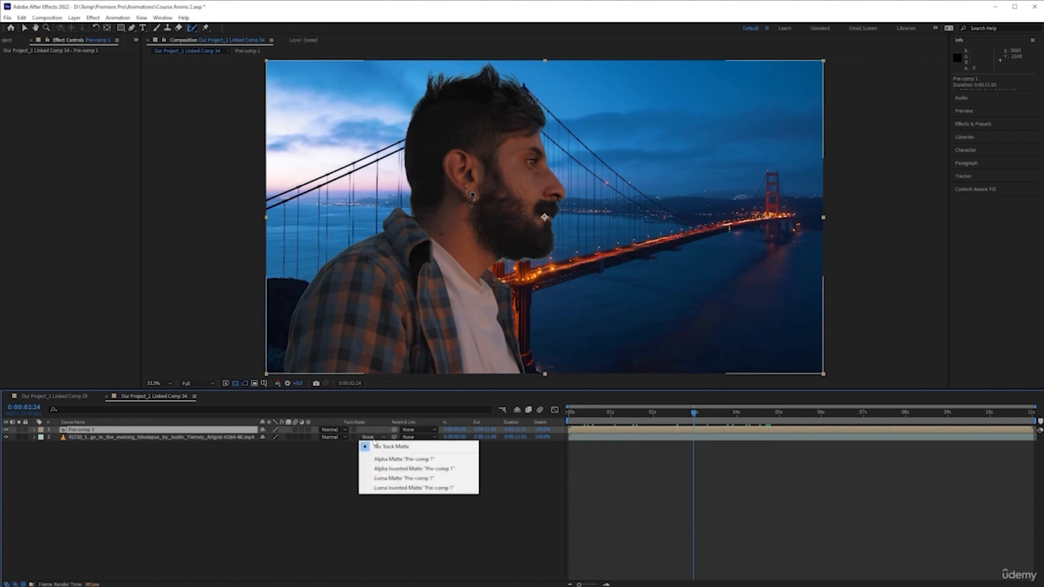
left_click(404, 461)
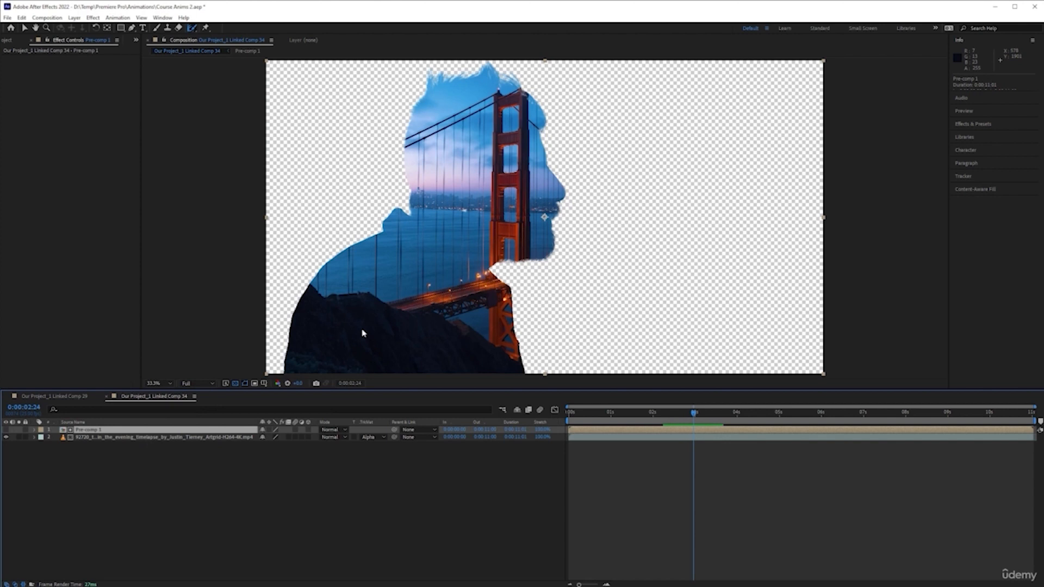
Duplicate the Pre-comp 1 layer and toggle the top duplicate's visibility to compare it with the matted footage.
left_click_drag(694, 413, 658, 416)
left_click(356, 504)
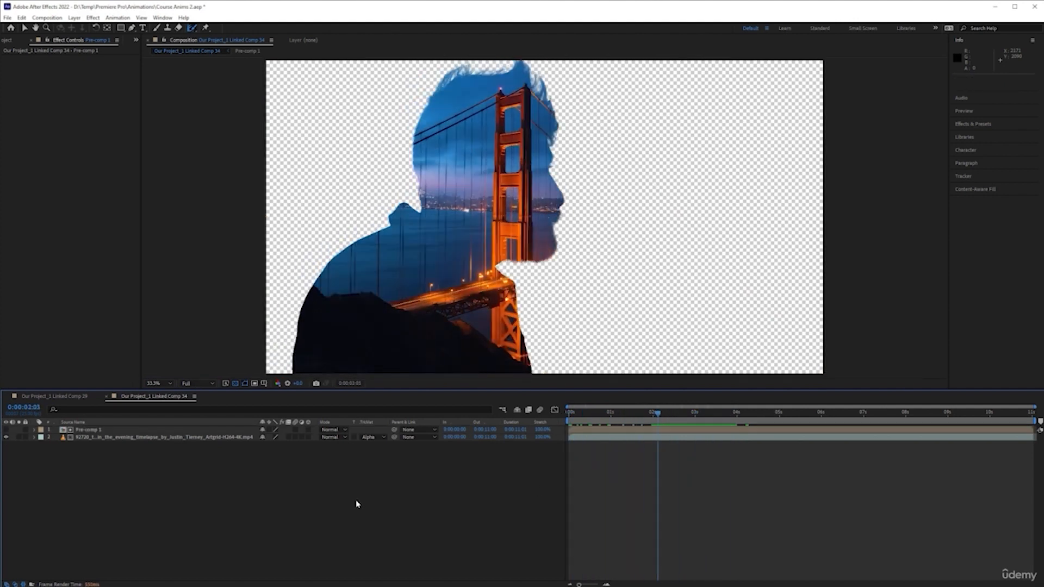
left_click(106, 431)
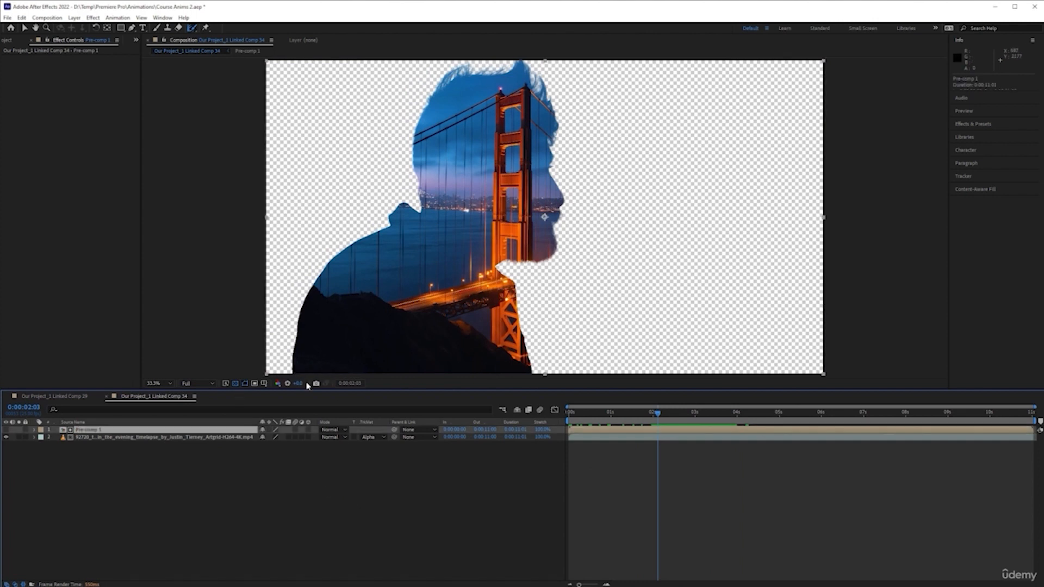
key("ctrl+d")
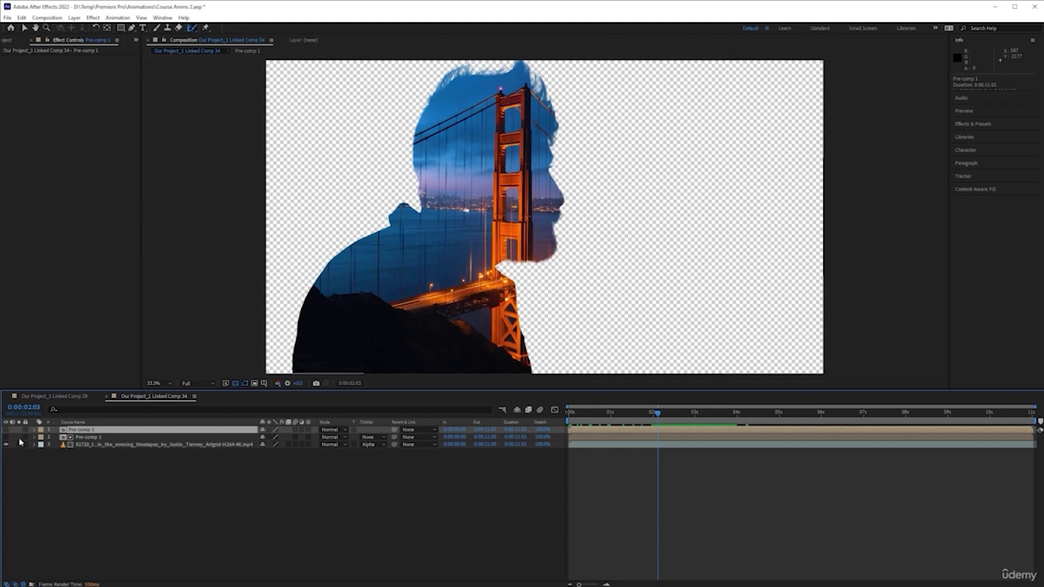
left_click(270, 510)
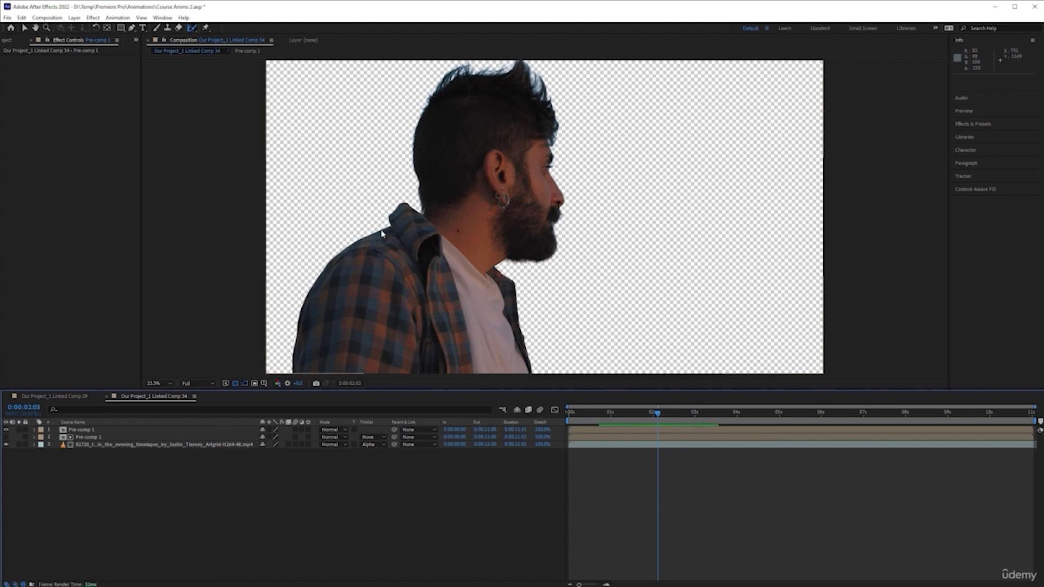
left_click(6, 430)
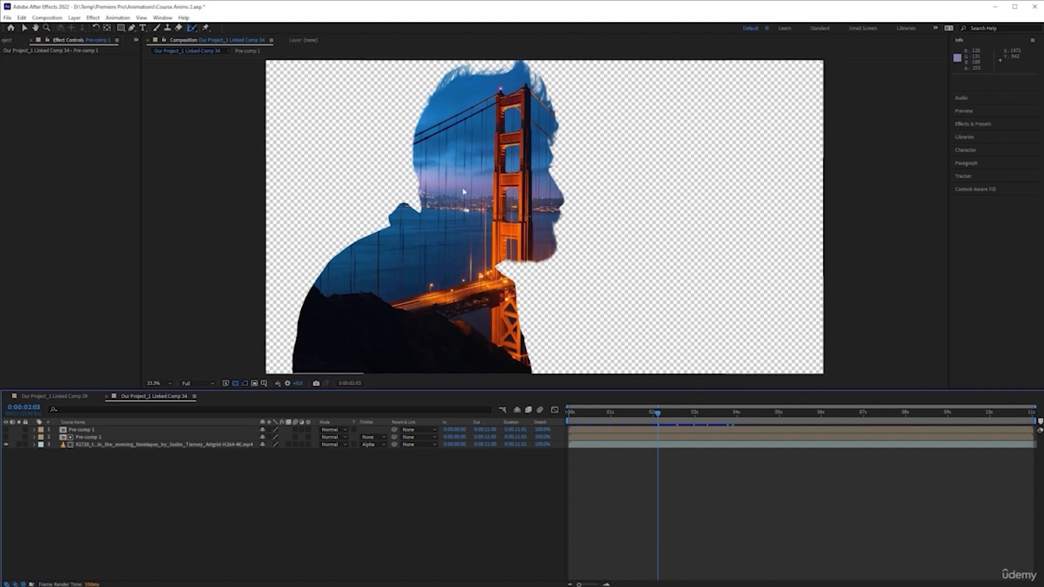
left_click(6, 430)
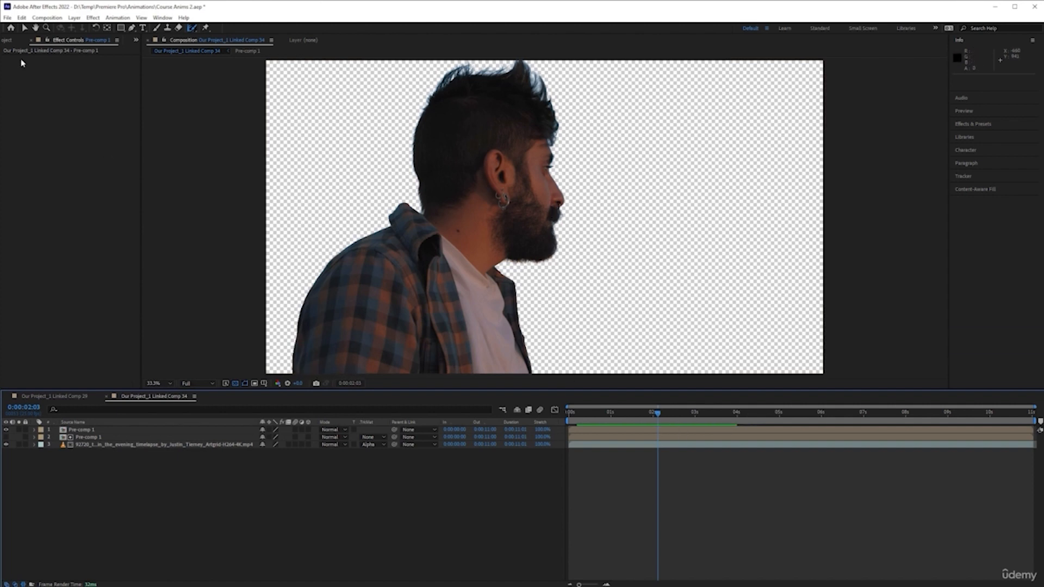
Draw a rectangle mask on the top Pre-comp 1 layer covering the head down to the shoulders.
left_click(100, 430)
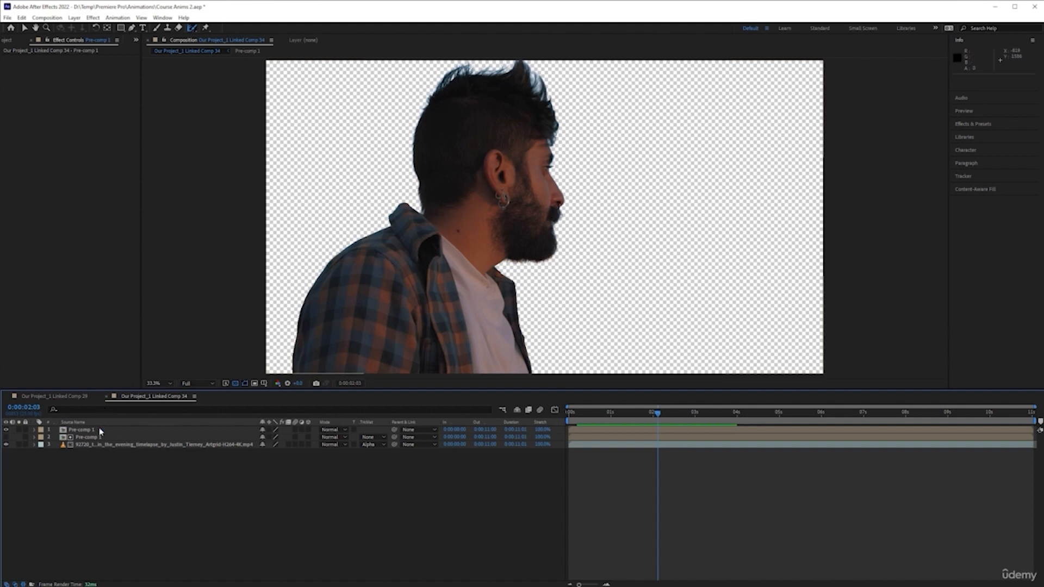
left_click(100, 430)
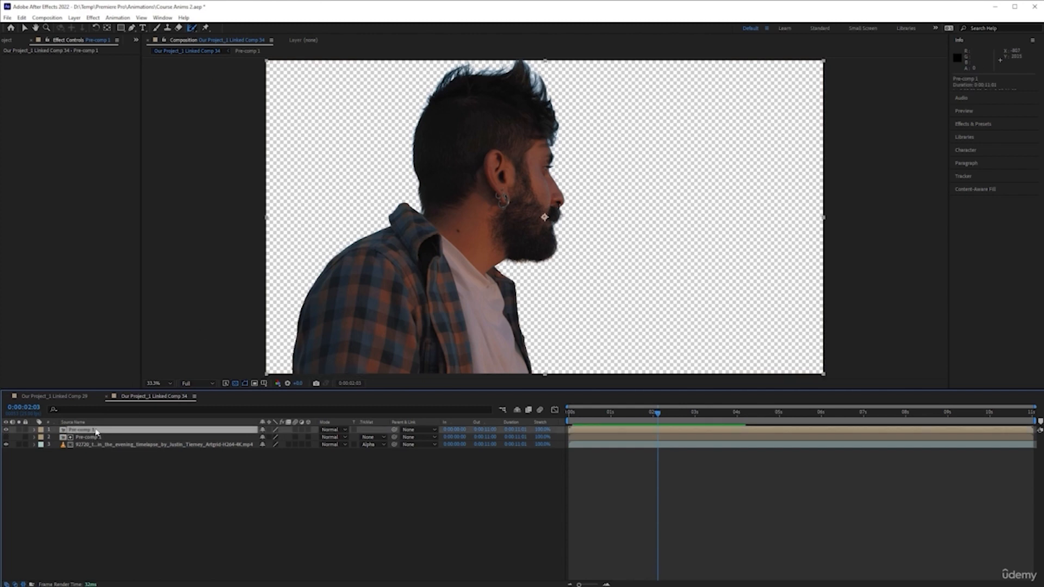
left_click(121, 28)
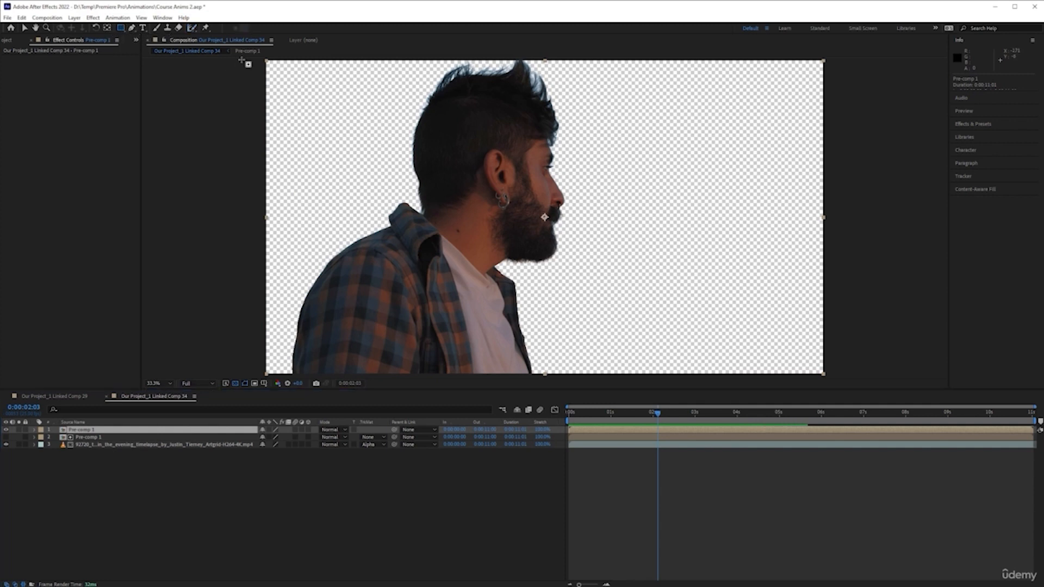
left_click_drag(242, 58, 861, 275)
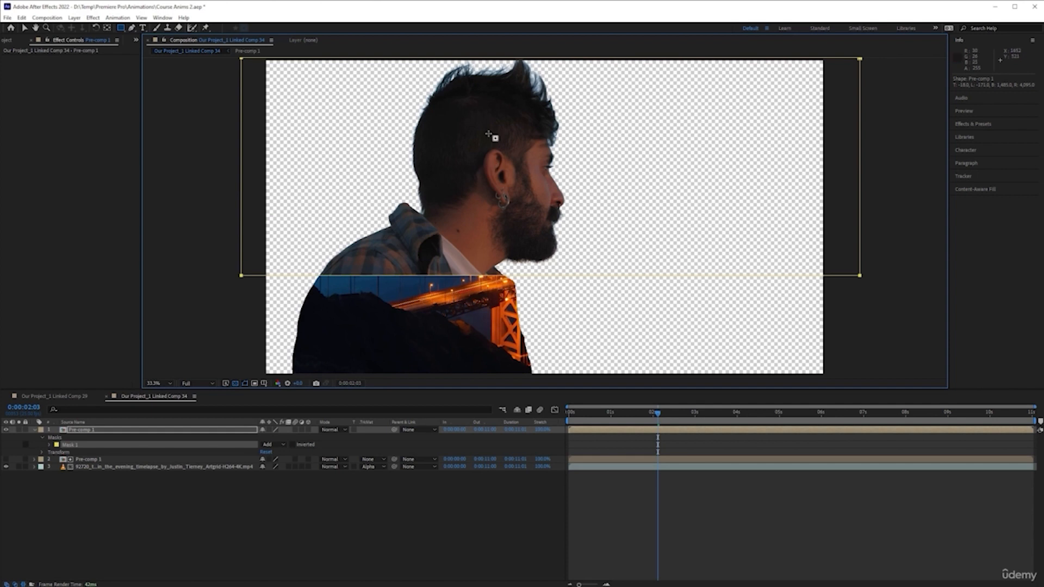
Expand the mask properties and raise Mask Feather to a large value so the head blends into the bridge.
left_click(49, 446)
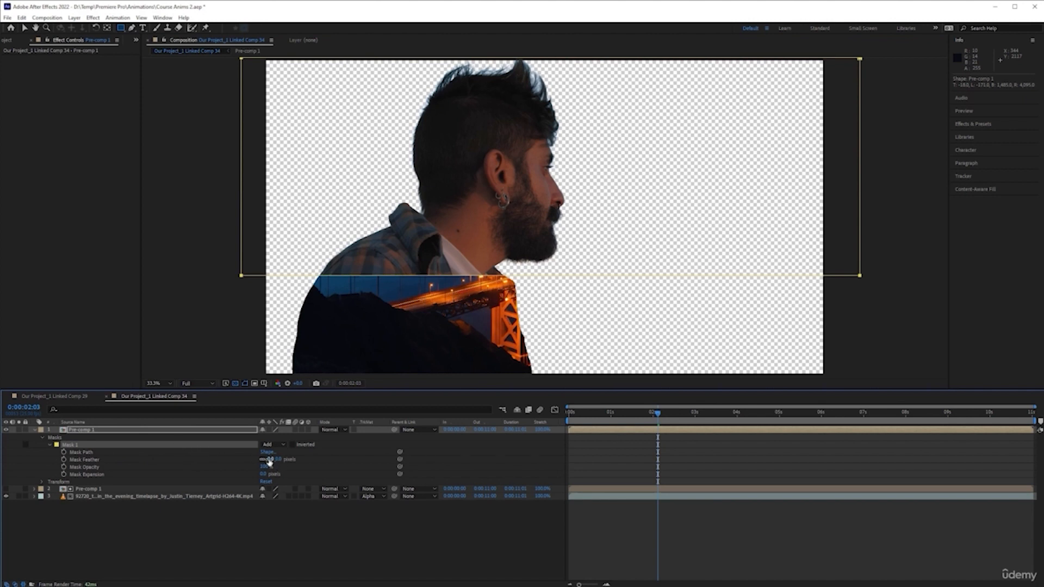
left_click_drag(269, 461, 276, 459)
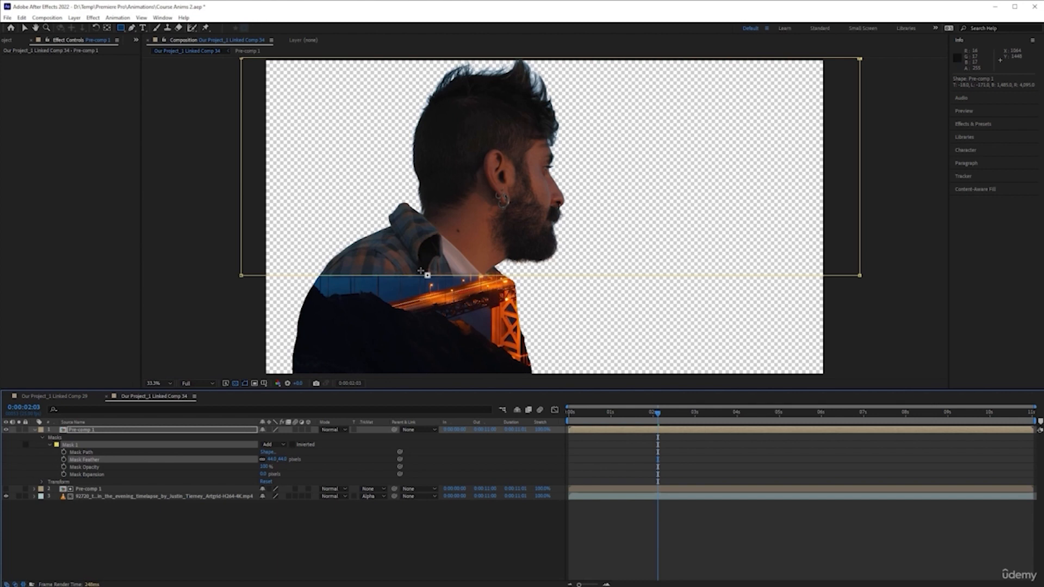
left_click(272, 460)
left_click_drag(328, 452, 404, 453)
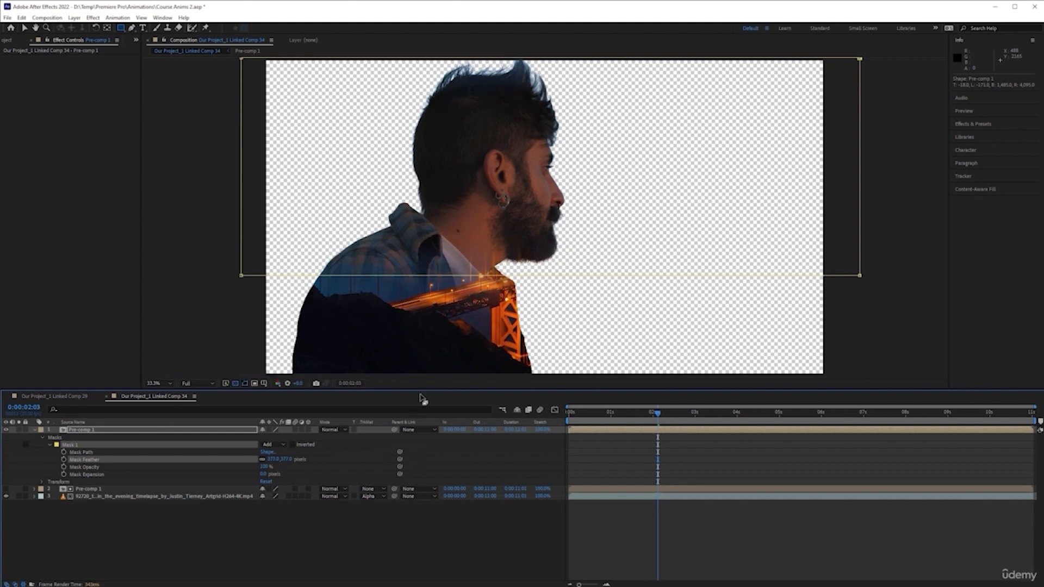
left_click_drag(279, 459, 406, 458)
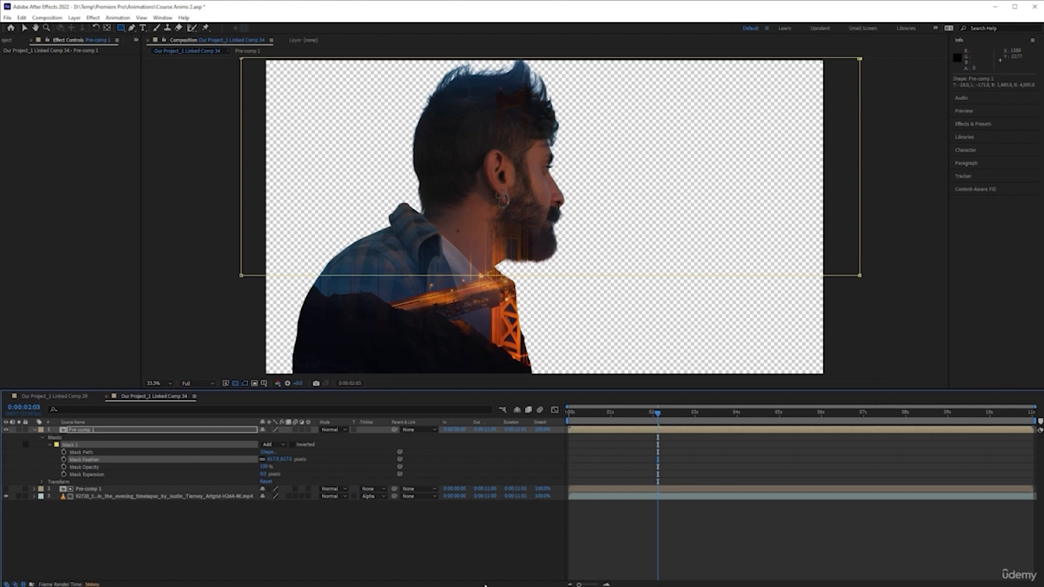
left_click(440, 558)
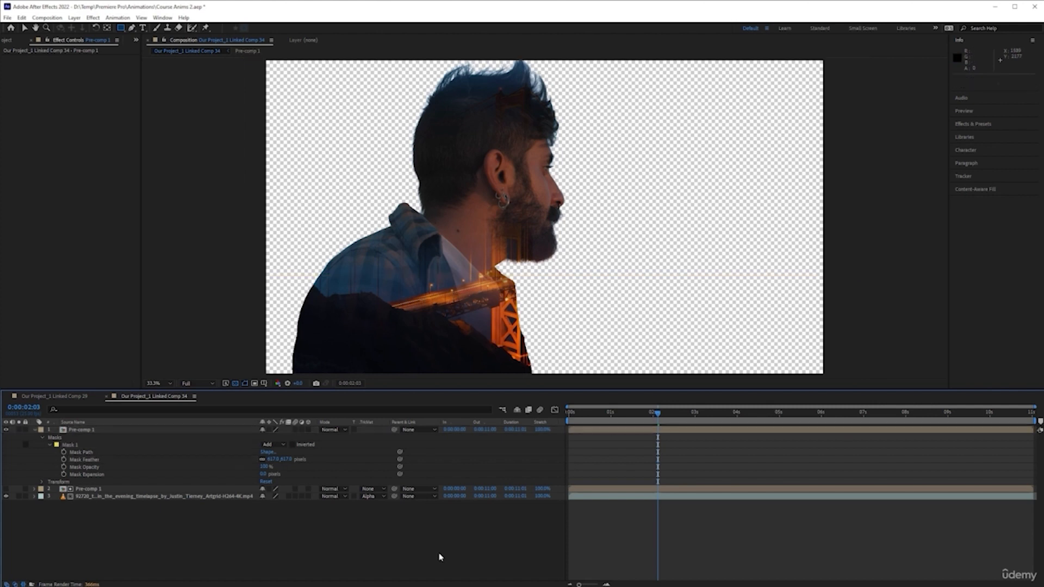
Preview the composition playback from the start.
key("Home")
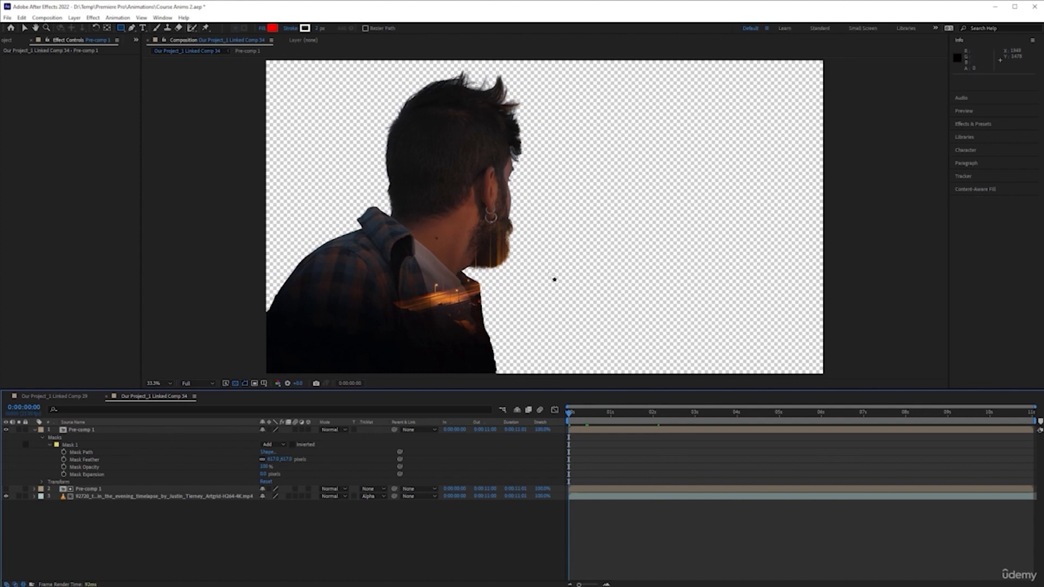
left_click(24, 28)
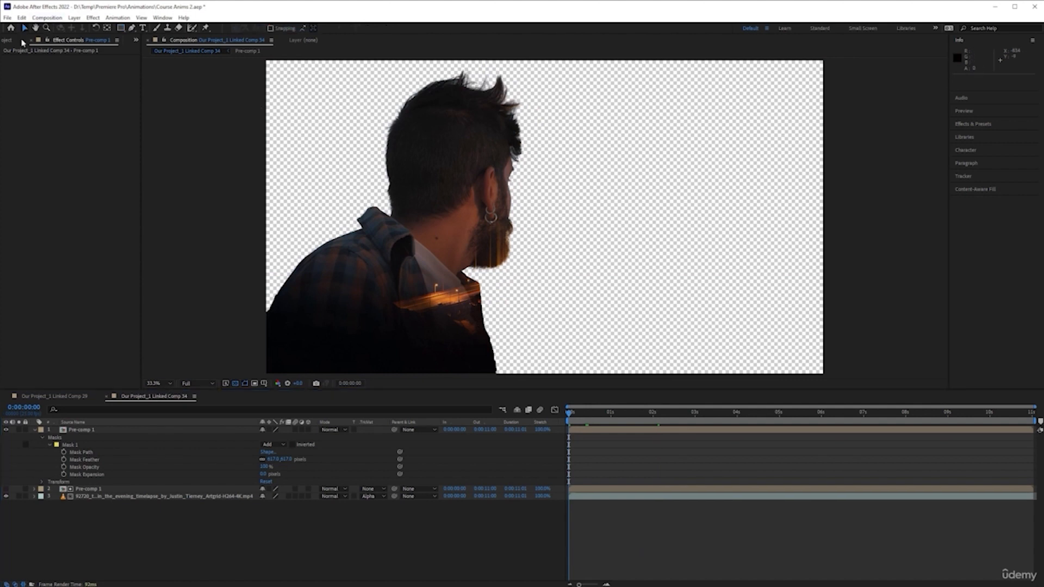
key("space")
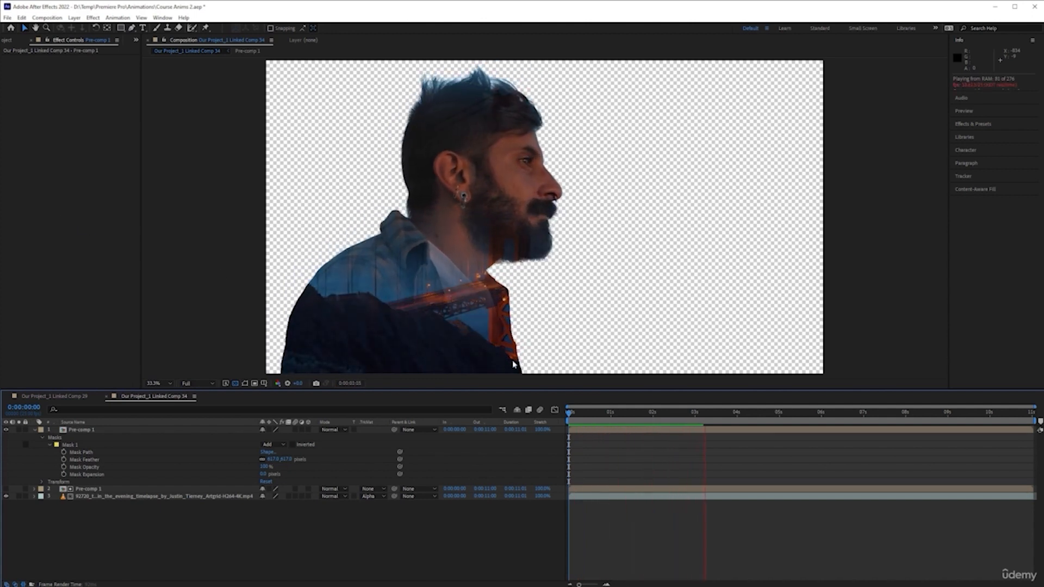
key("space")
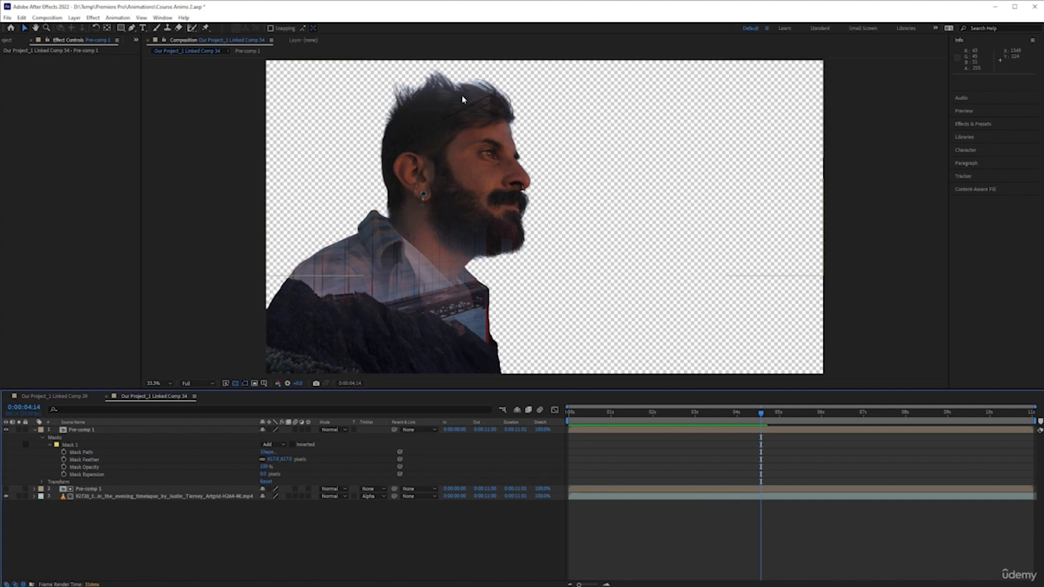
Raise the top edge of Mask 1 on the top Pre-comp 1 layer well above the composition frame.
left_click(93, 445)
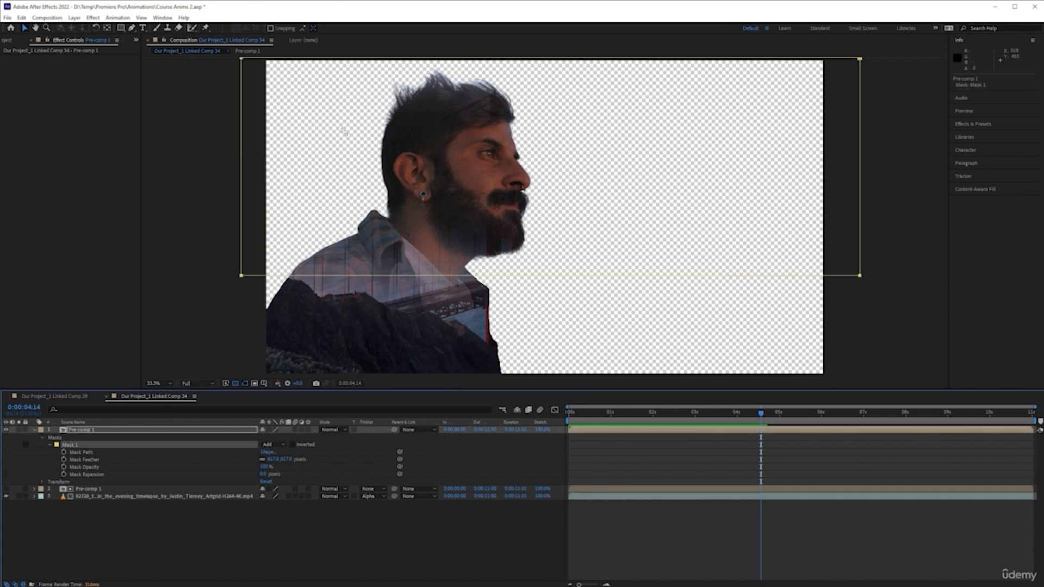
key("comma")
left_click_drag(395, 140, 400, 112)
key("ctrl+z")
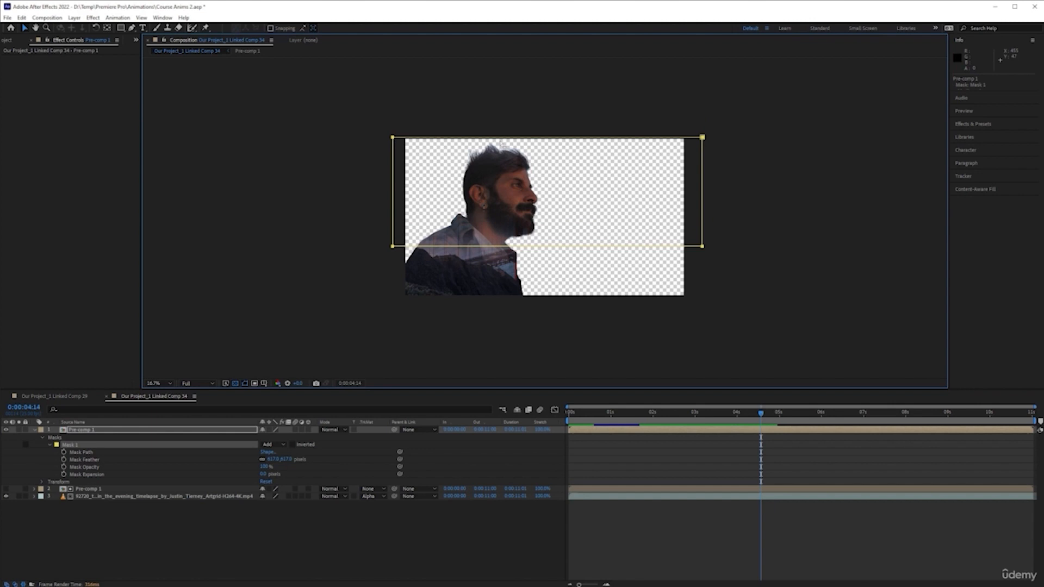
left_click(432, 150)
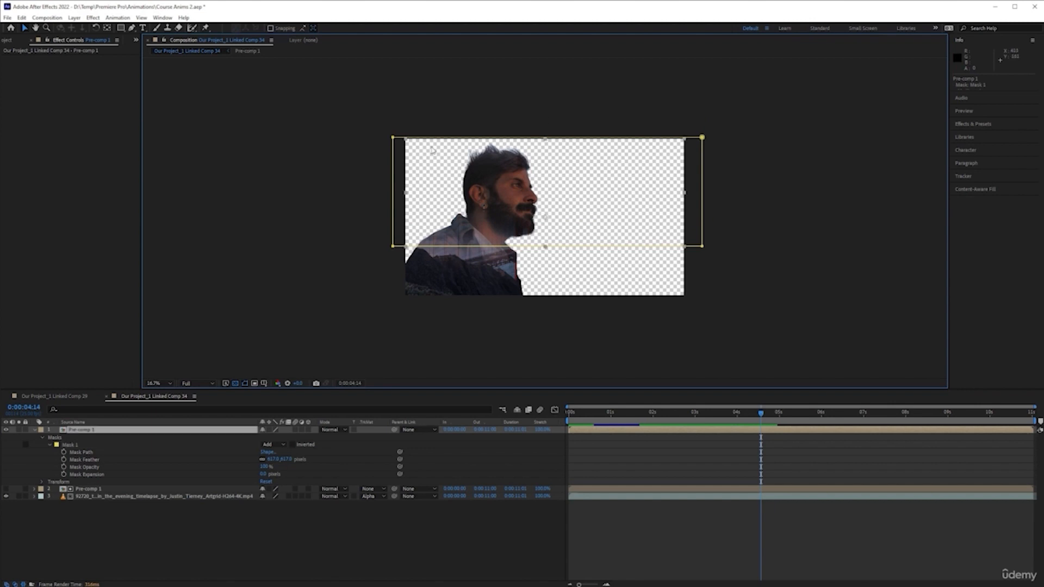
left_click(393, 139)
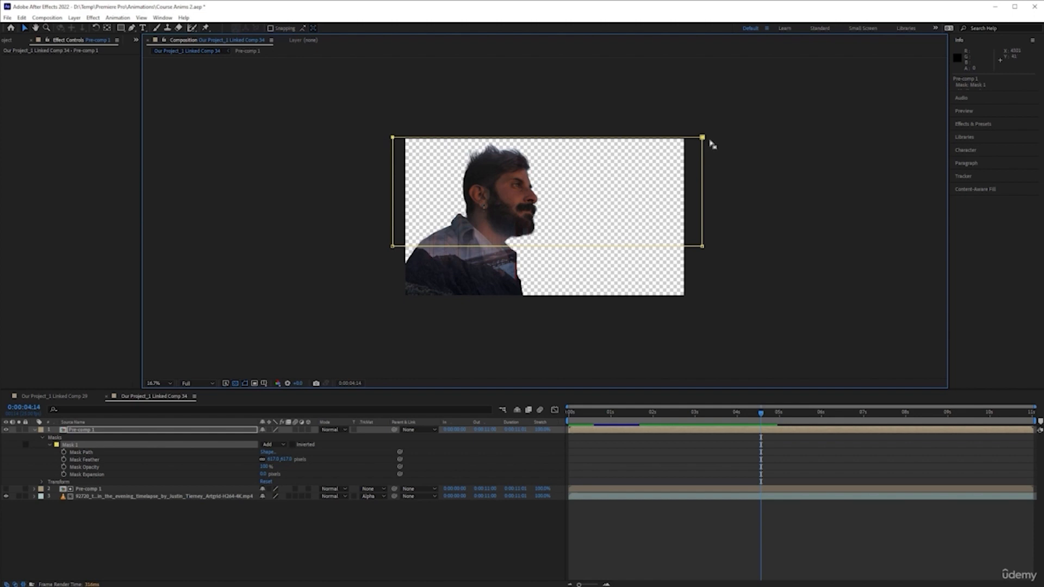
left_click_drag(702, 136, 705, 67)
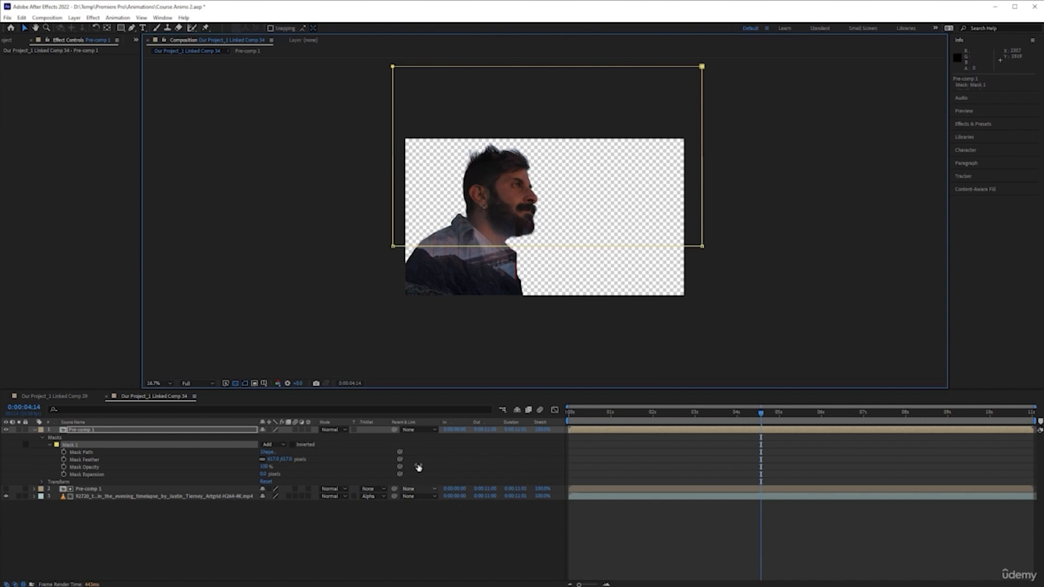
left_click(494, 523)
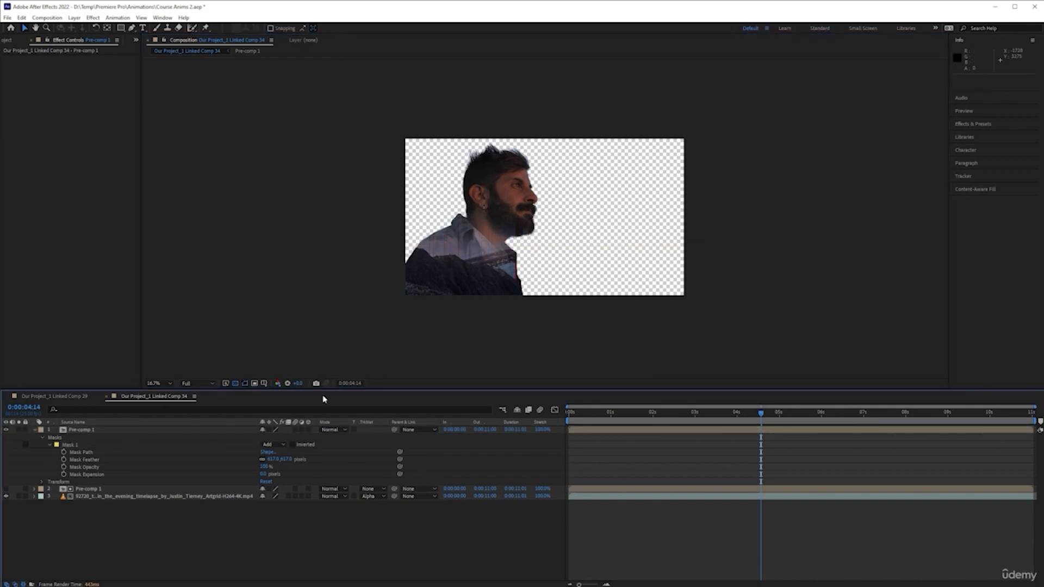
left_click(167, 382)
left_click(172, 393)
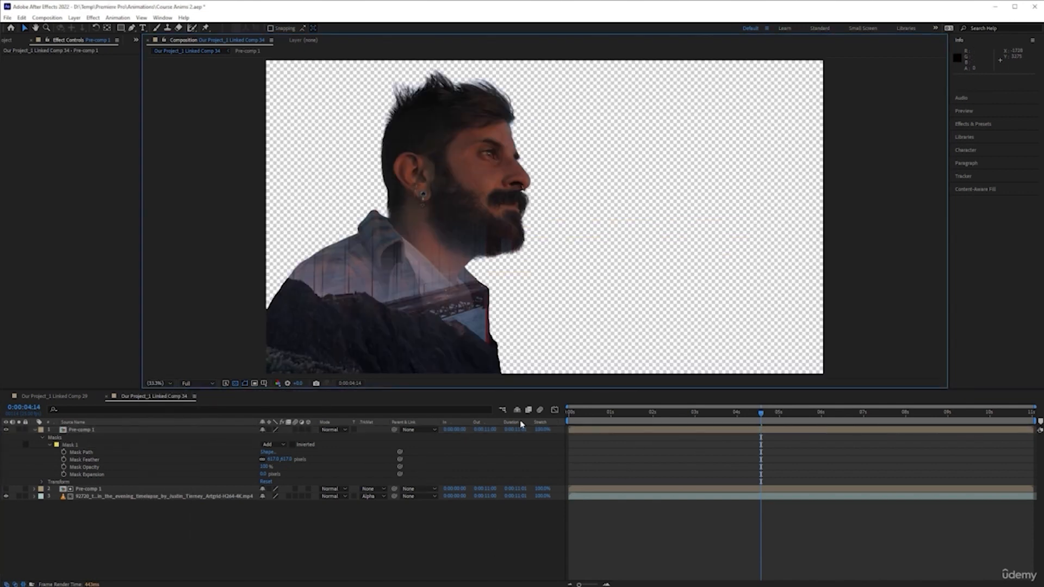
Lower the top Pre-comp 1 layer's Opacity so the bridge shows through the face.
left_click(762, 415)
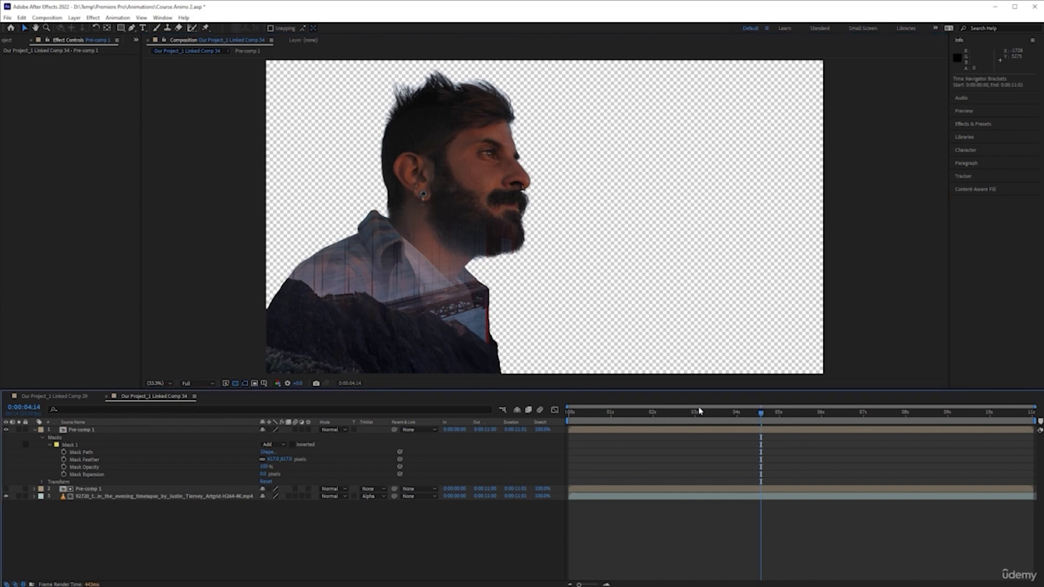
left_click(699, 416)
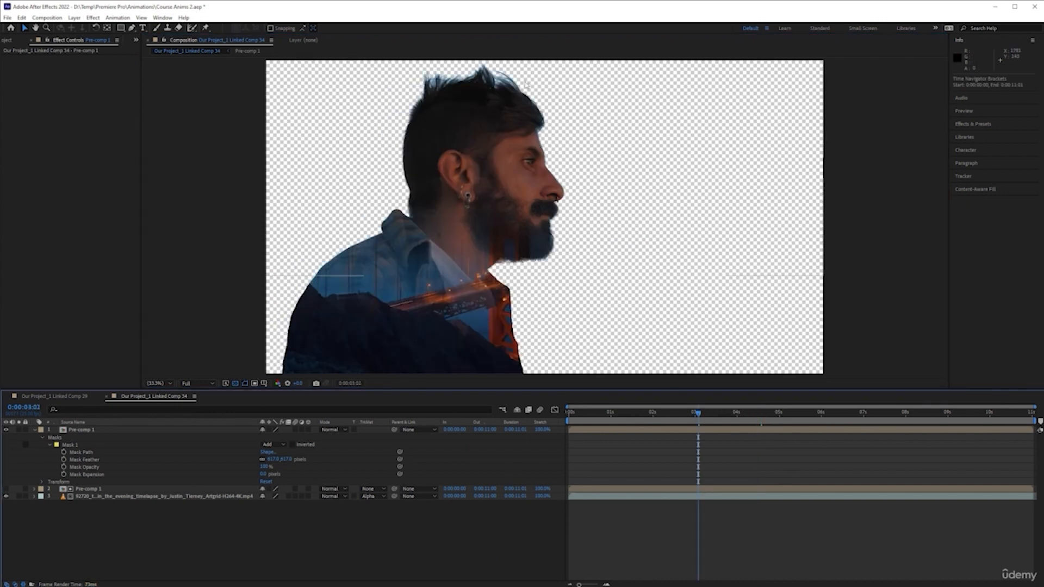
mouse_move(689, 416)
left_mouse_down()
mouse_move(659, 416)
mouse_move(701, 416)
left_mouse_up()
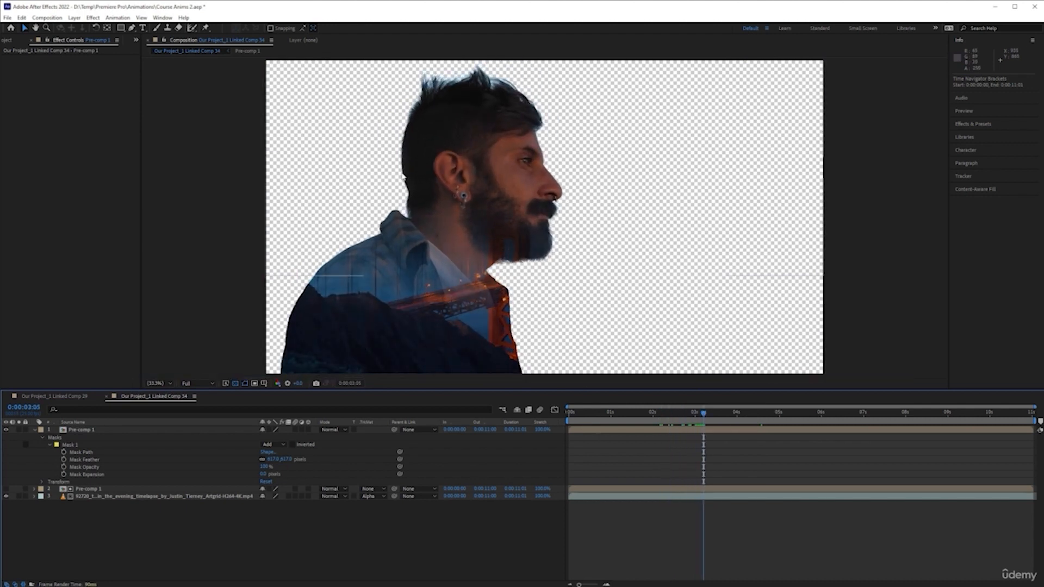
left_click_drag(703, 415, 700, 413)
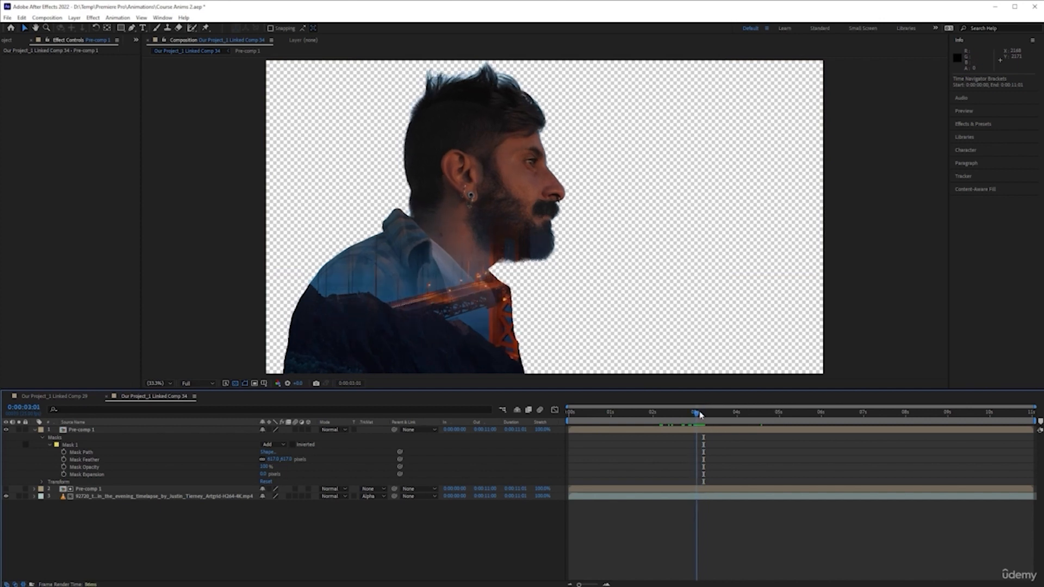
left_click(237, 431)
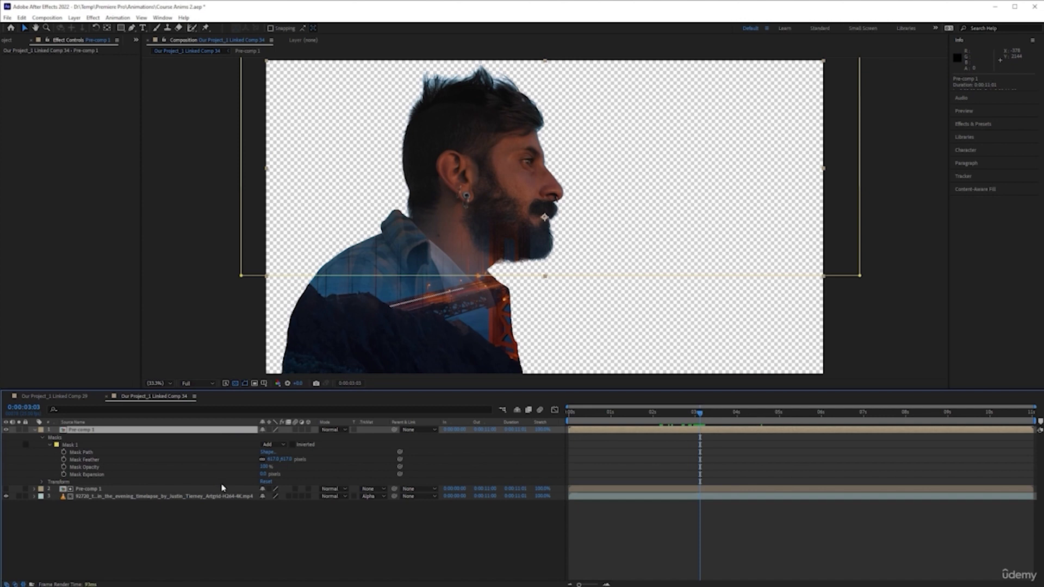
key("t")
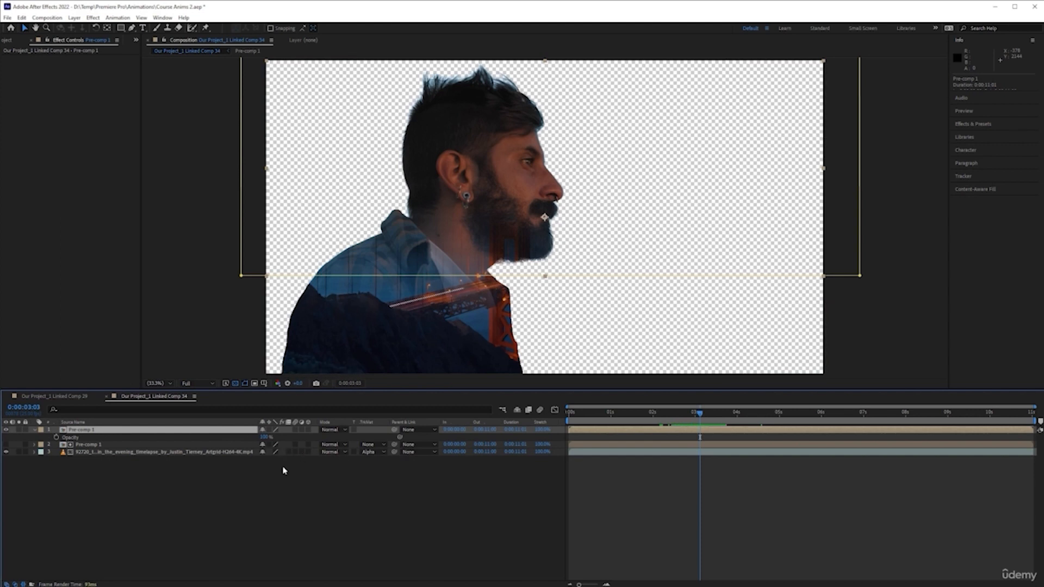
left_click_drag(264, 438, 241, 436)
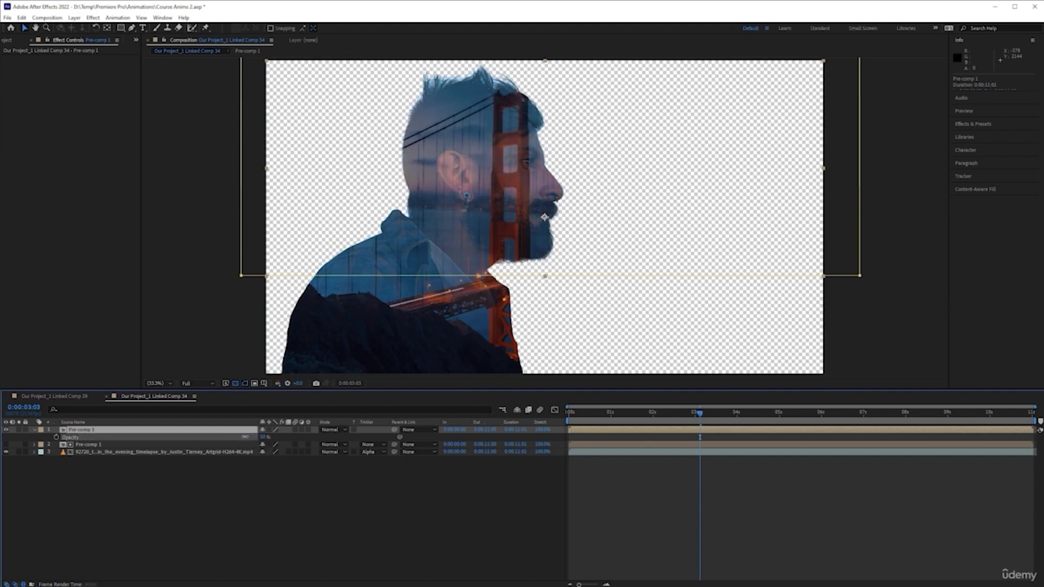
Preview the composition playback from the start.
key("Home")
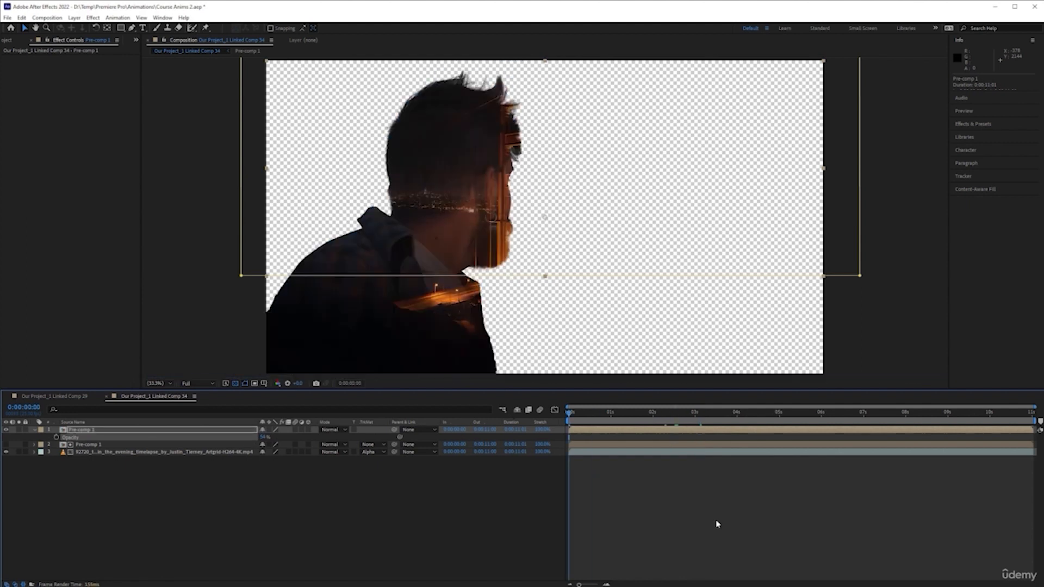
left_click(705, 523)
key("space")
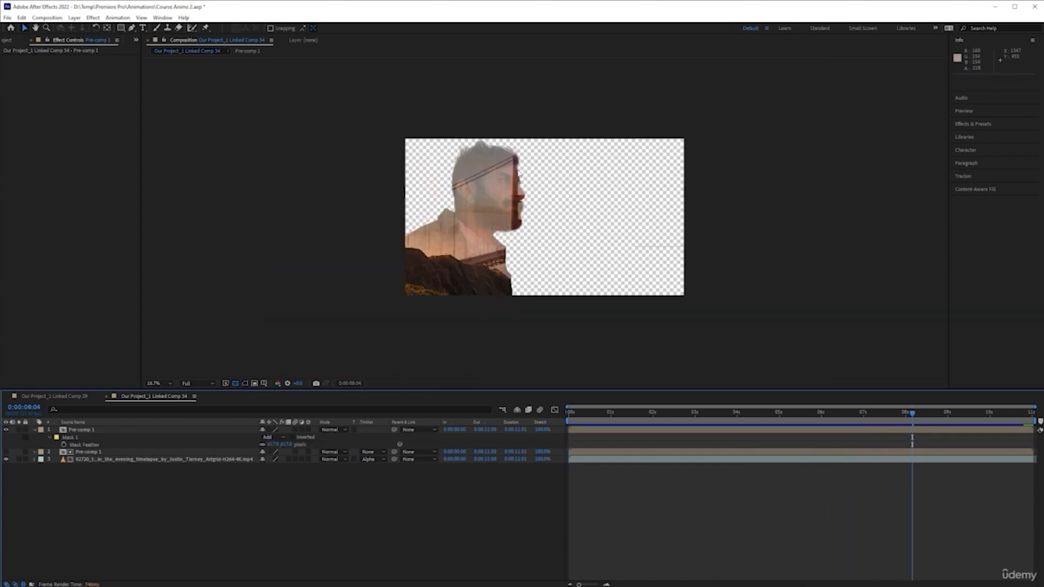
left_click_drag(597, 420, 691, 430)
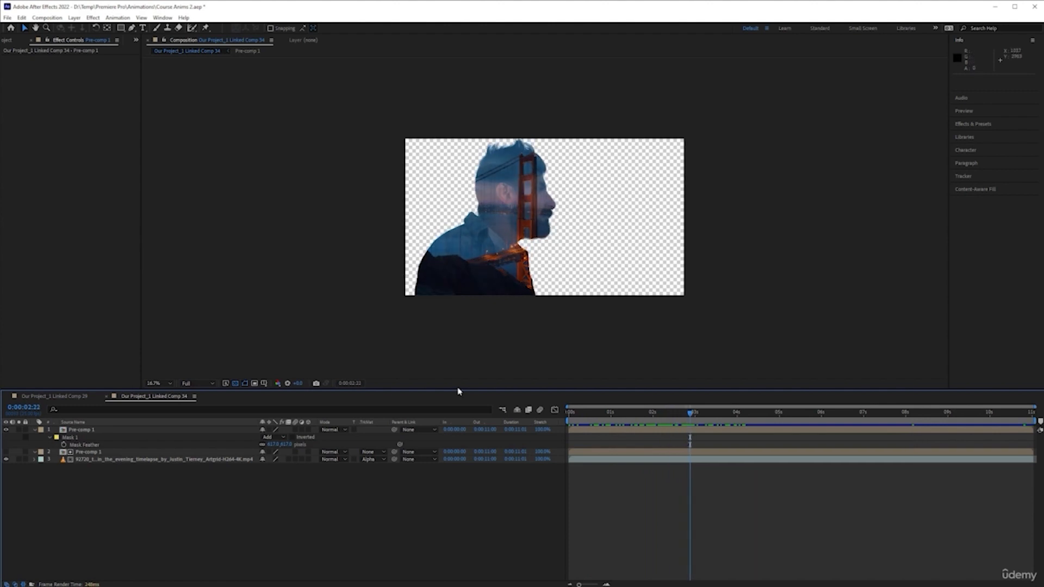
Shift the bridge footage layer's Position to the left.
left_click(210, 460)
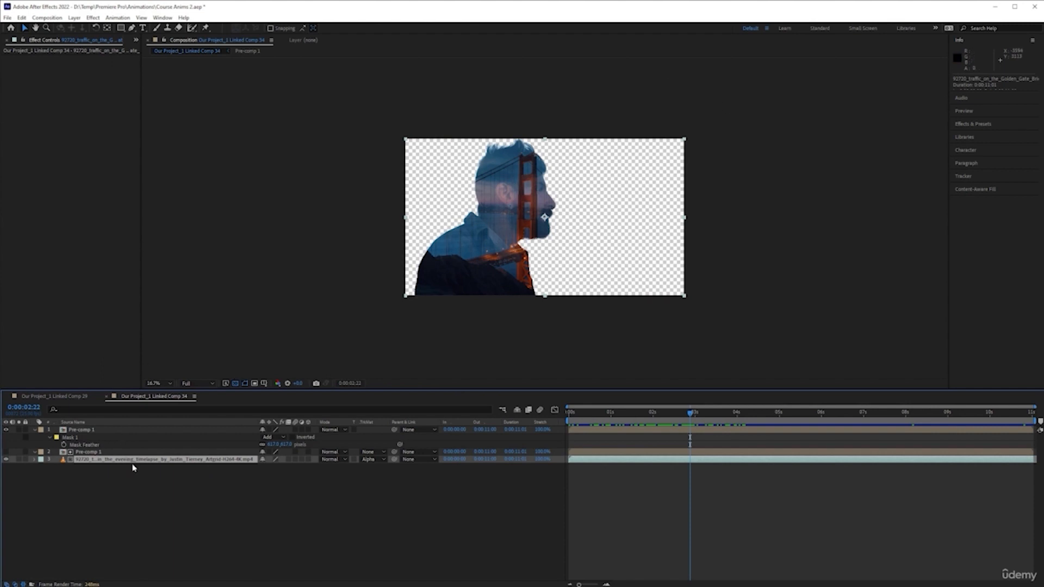
key("p")
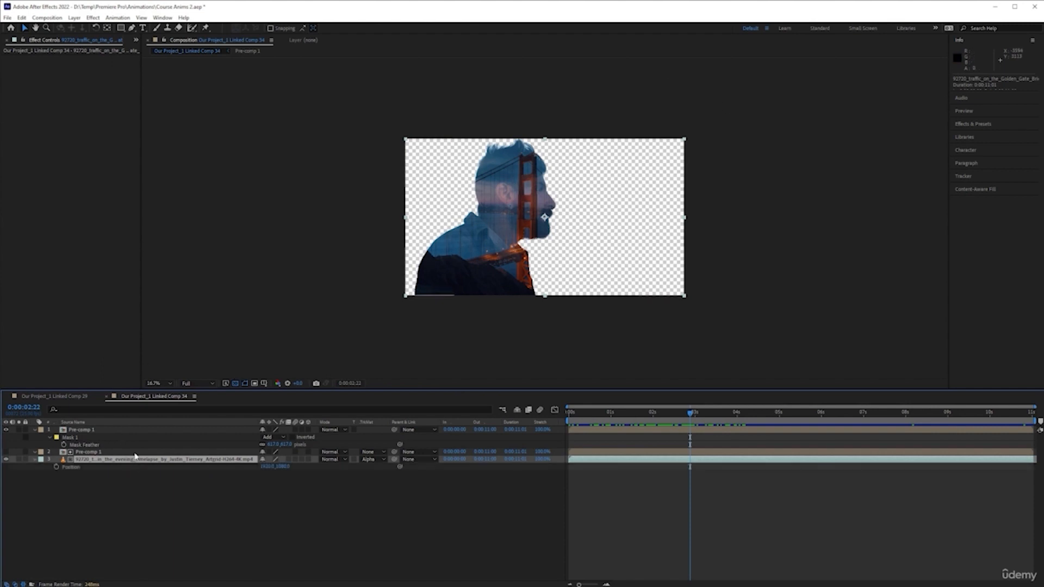
left_click_drag(268, 471, 173, 474)
left_click(481, 549)
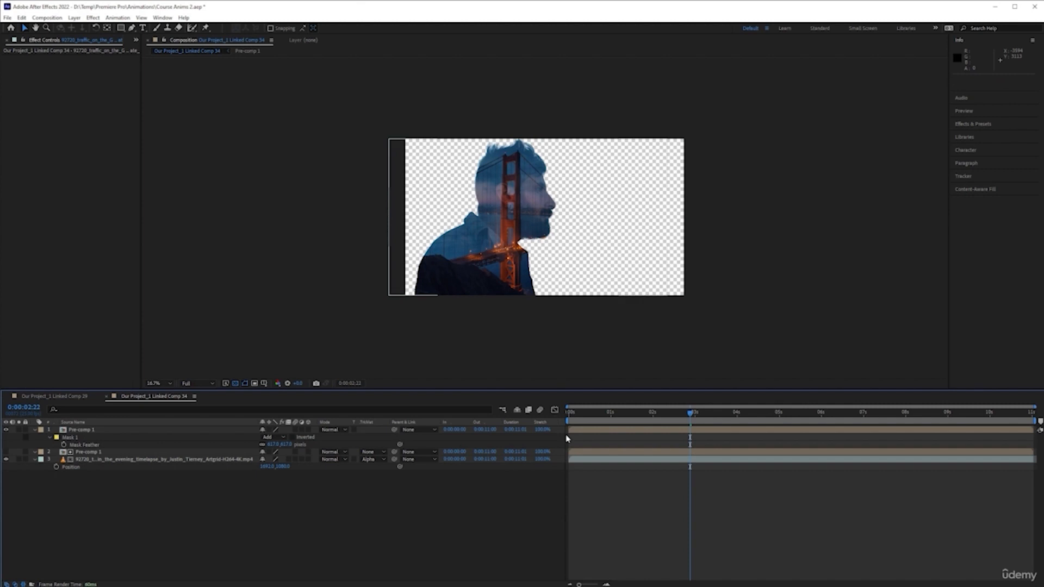
Preview the composition playback from the start.
left_click(570, 411)
key("space")
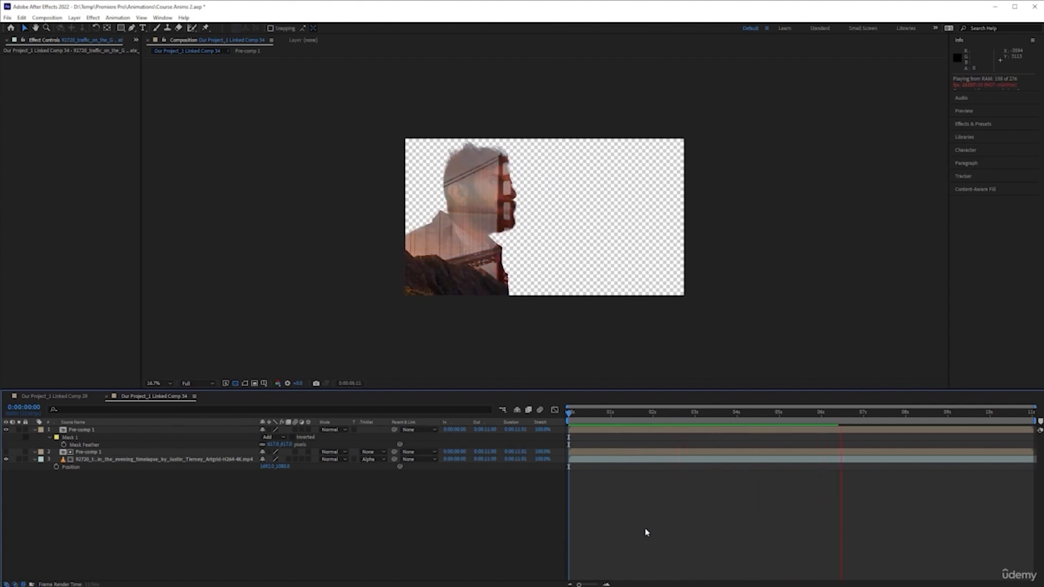
left_click_drag(645, 413, 701, 422)
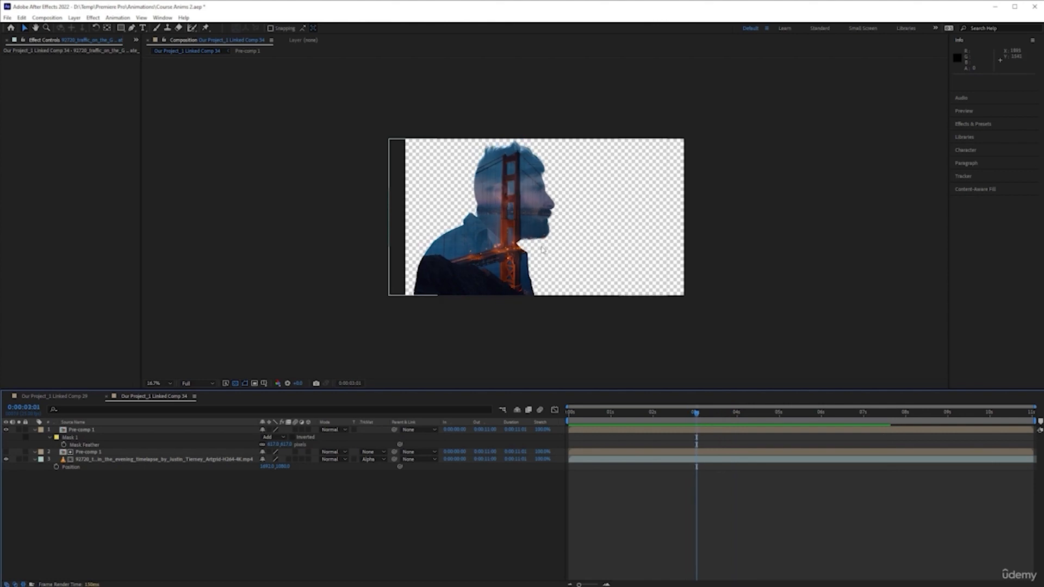
Keyframe the bridge footage's Position at about 3 seconds and add horizontal offsets at several later times to slide it across the head.
left_click(57, 468)
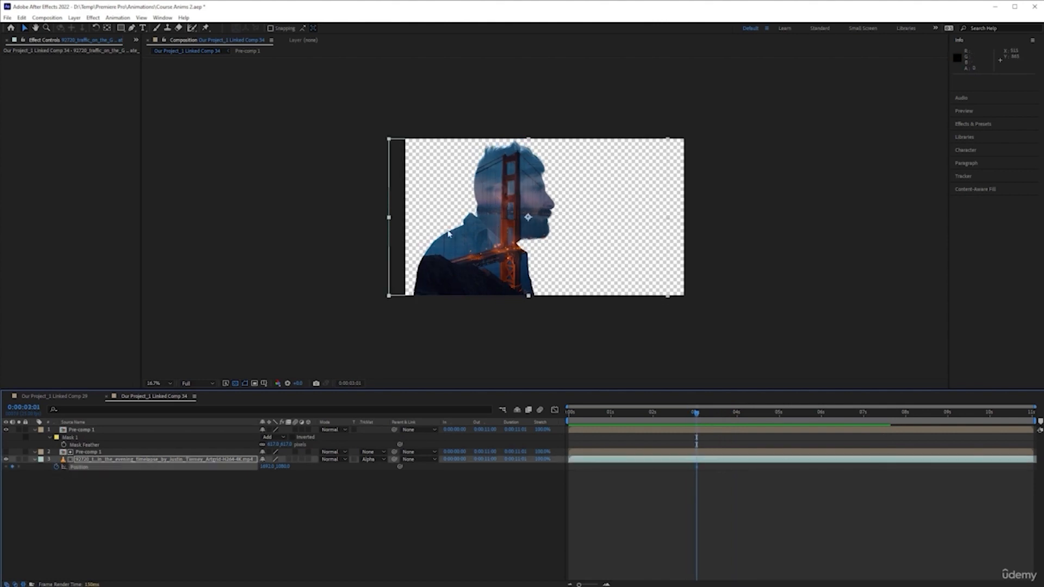
left_click_drag(699, 417, 778, 414)
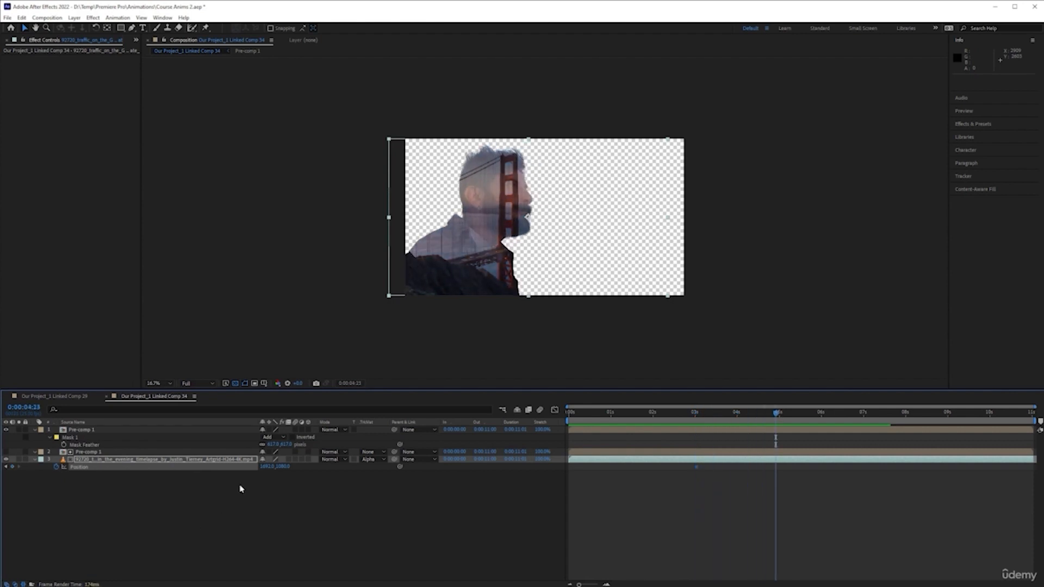
left_click_drag(249, 467, 142, 471)
left_click_drag(776, 417, 731, 420)
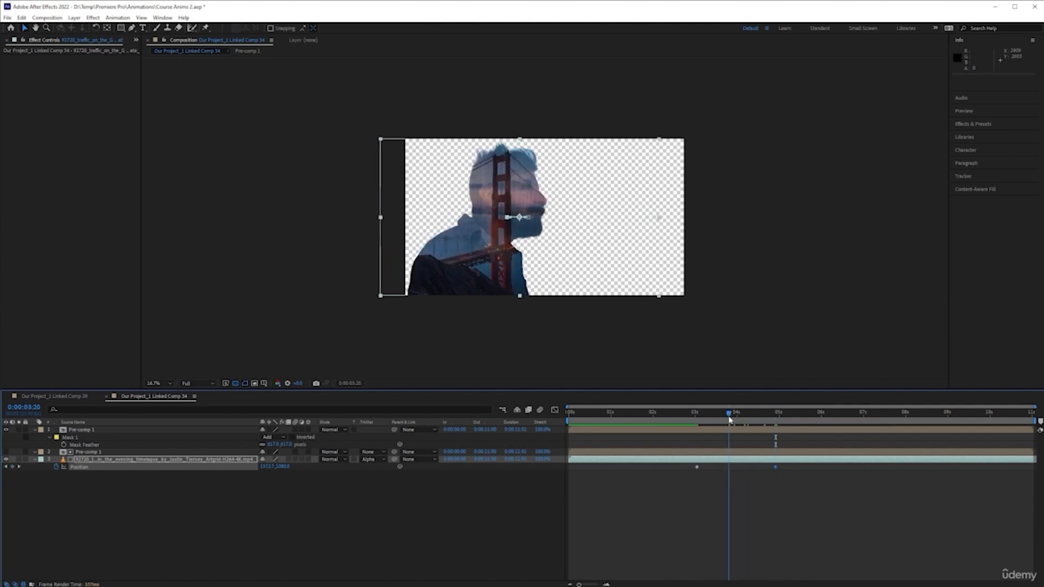
left_click_drag(255, 462, 241, 463)
left_click_drag(737, 415, 867, 428)
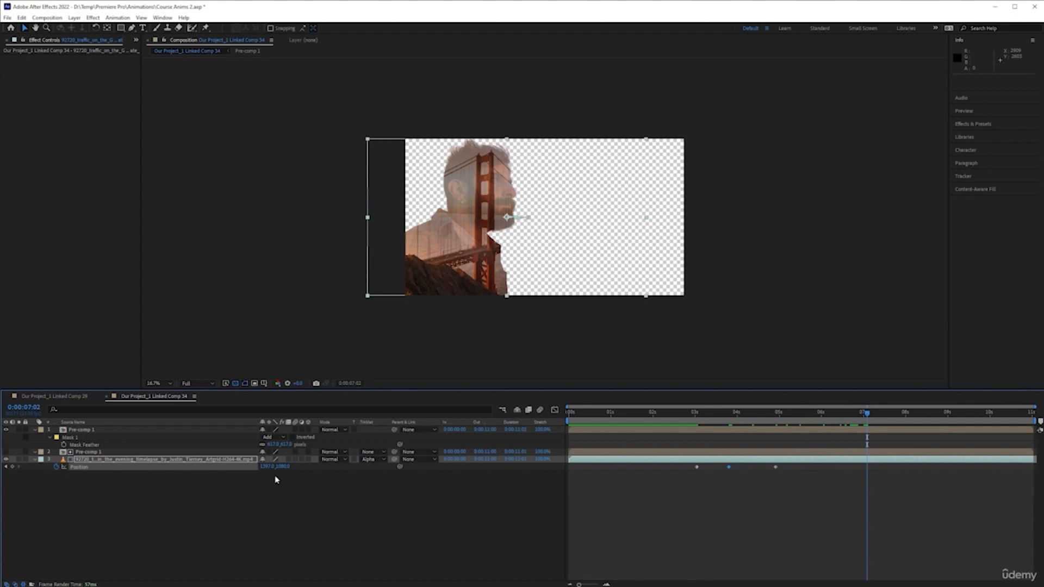
left_click_drag(264, 467, 203, 471)
left_click_drag(866, 418, 969, 418)
left_click_drag(265, 469, 340, 467)
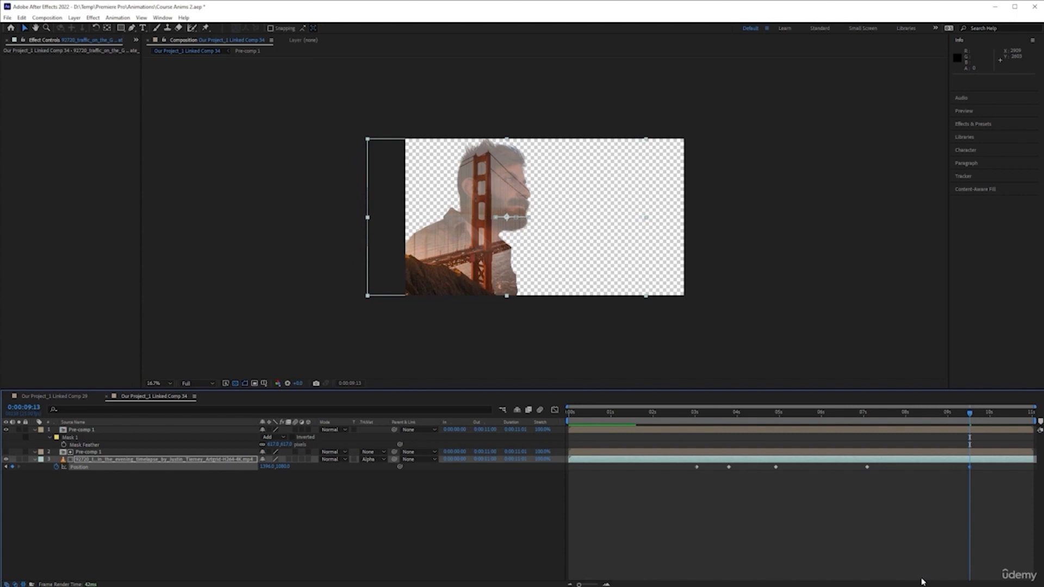
Preview the animated composition from the start.
left_click_drag(937, 417, 494, 456)
left_click(721, 529)
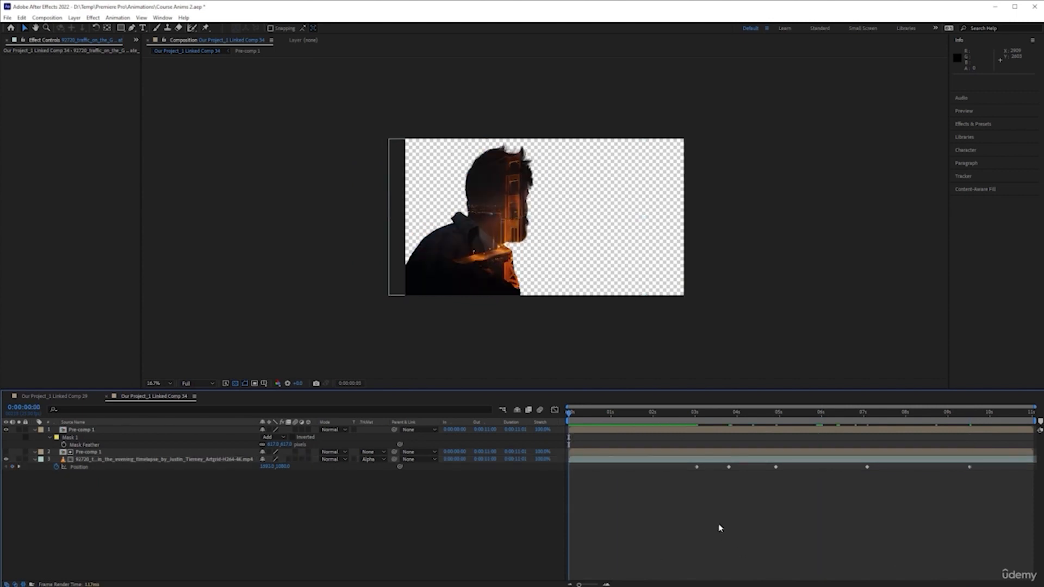
key("space")
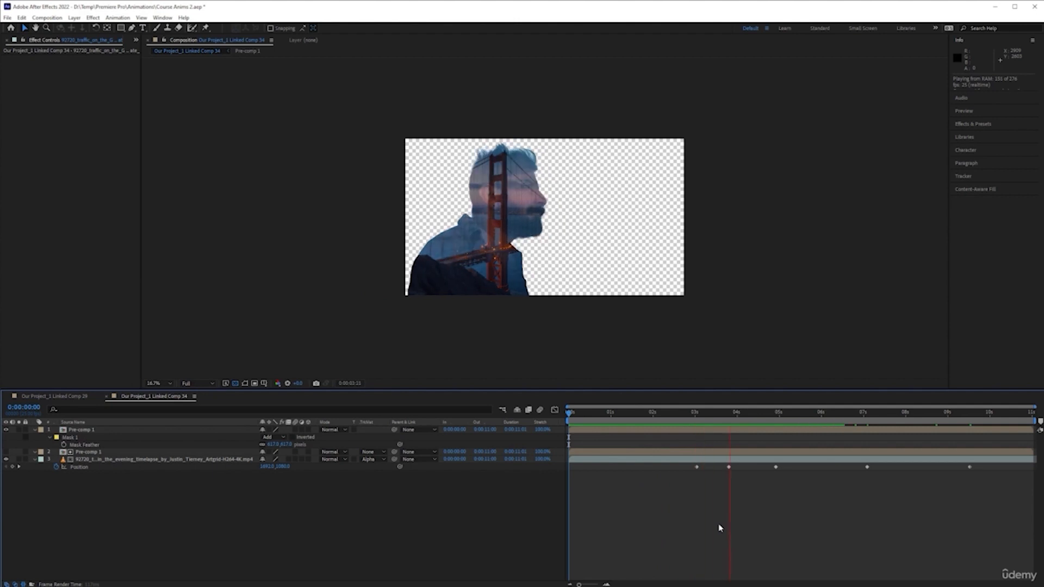
key("space")
Delete the bridge footage's Position keyframe at 0:00:03:20.
left_click(724, 420)
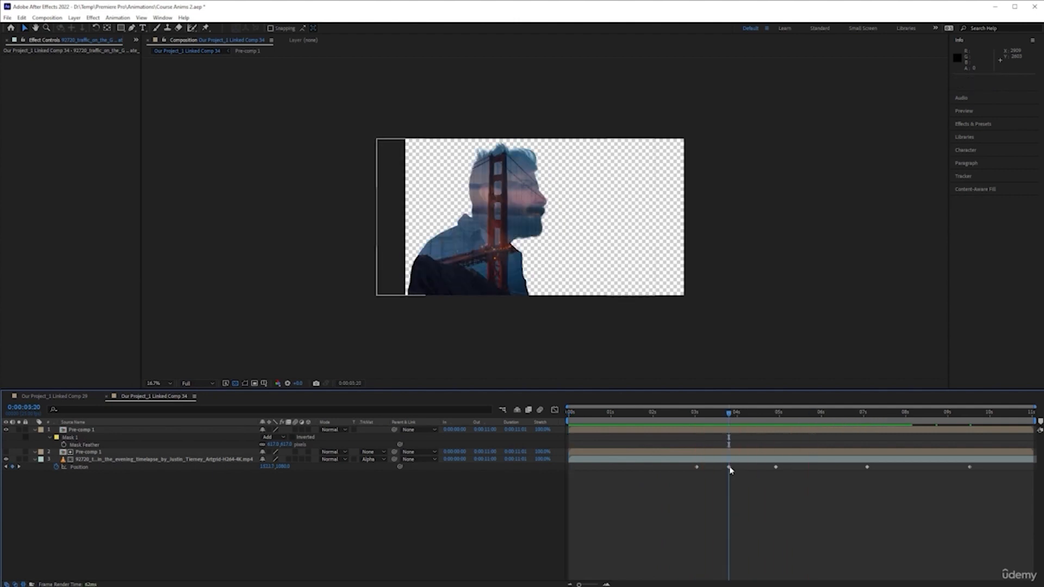
left_click(728, 467)
key("Delete")
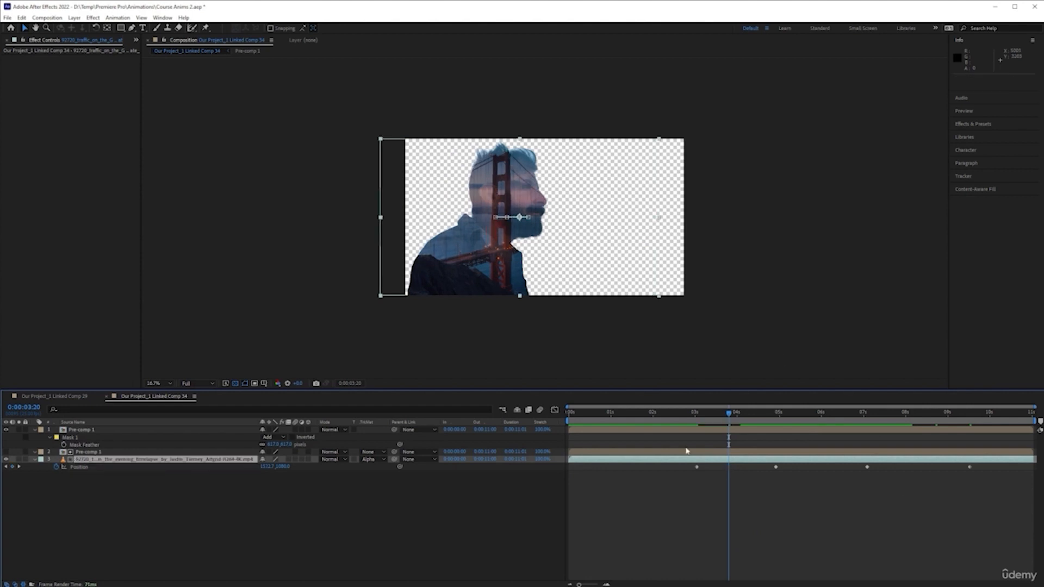
Play the composition from about 3 seconds to review the slide.
left_click(677, 417)
key("space")
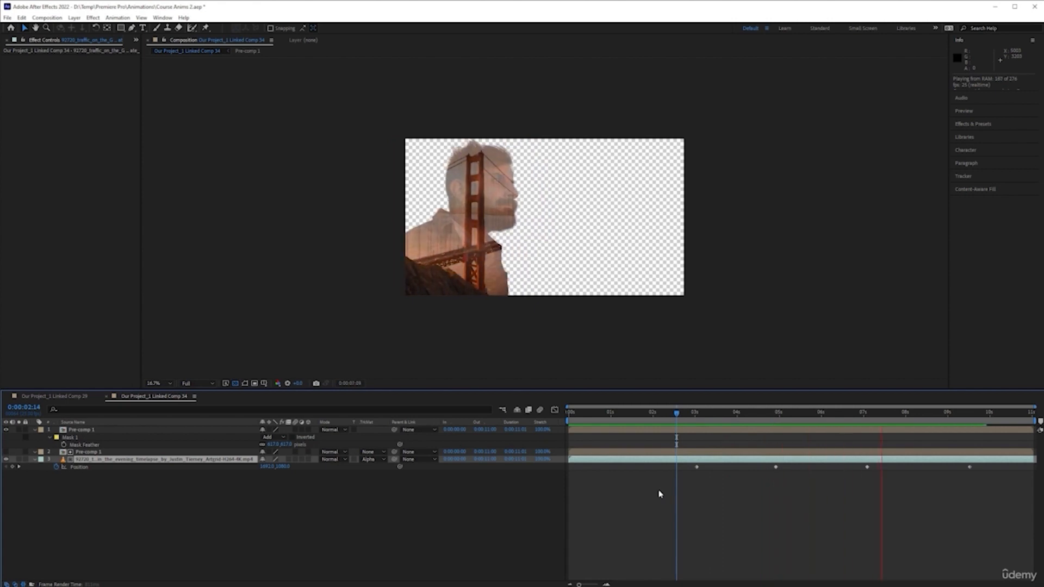
Select all of the bridge footage's Position keyframes and apply Easy Ease to them.
left_click(966, 485)
left_click_drag(1008, 489, 668, 470)
key("F9")
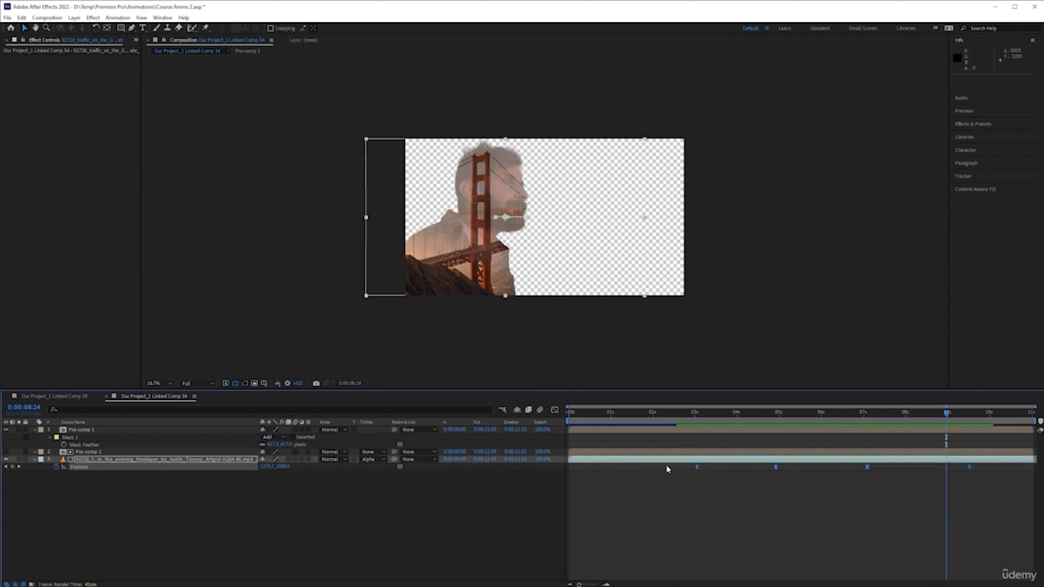
Preview the eased animation from the start of the composition.
key("Home")
left_click(687, 531)
key("space")
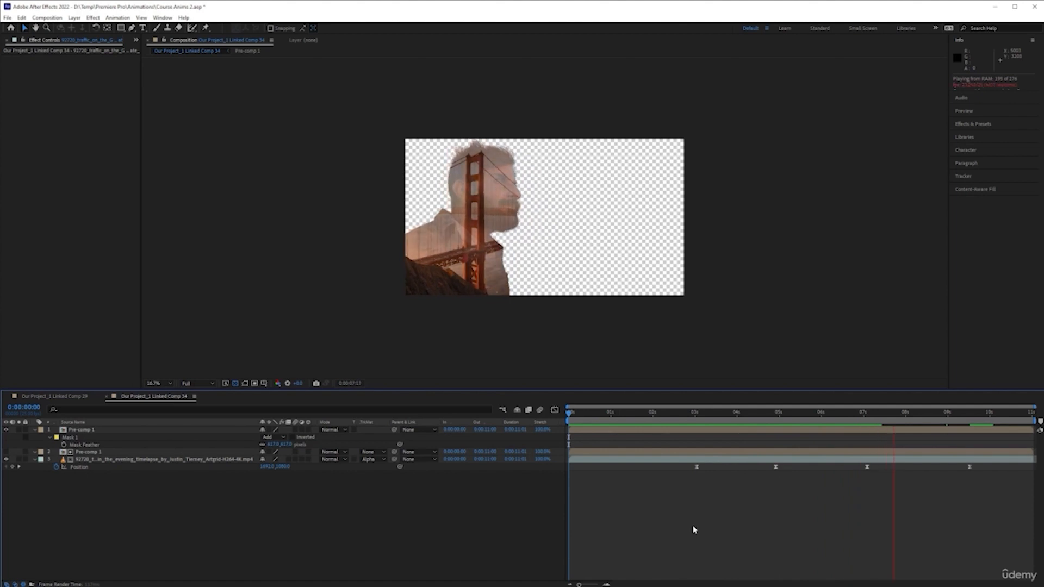
Delete the bridge footage's Position keyframe at about 5 seconds.
left_click_drag(801, 496, 762, 467)
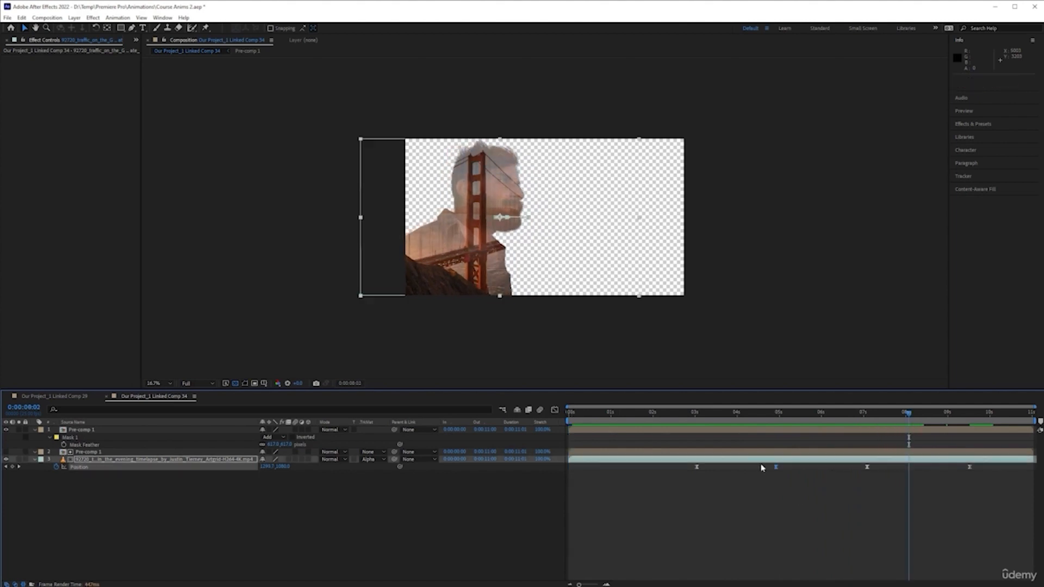
key("space")
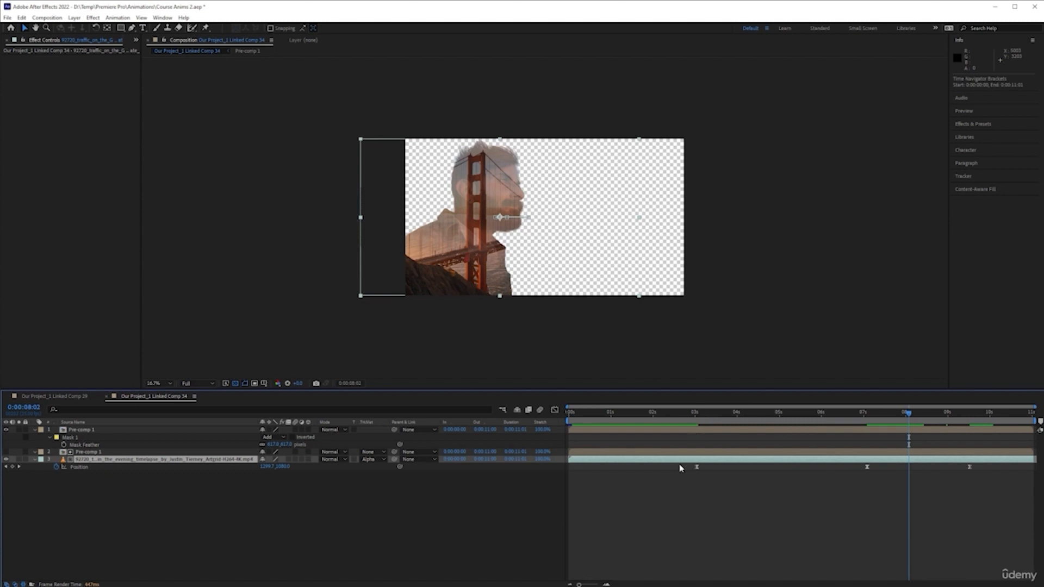
Delete the last Position keyframe of the bridge footage at about 9 seconds.
left_click(696, 415)
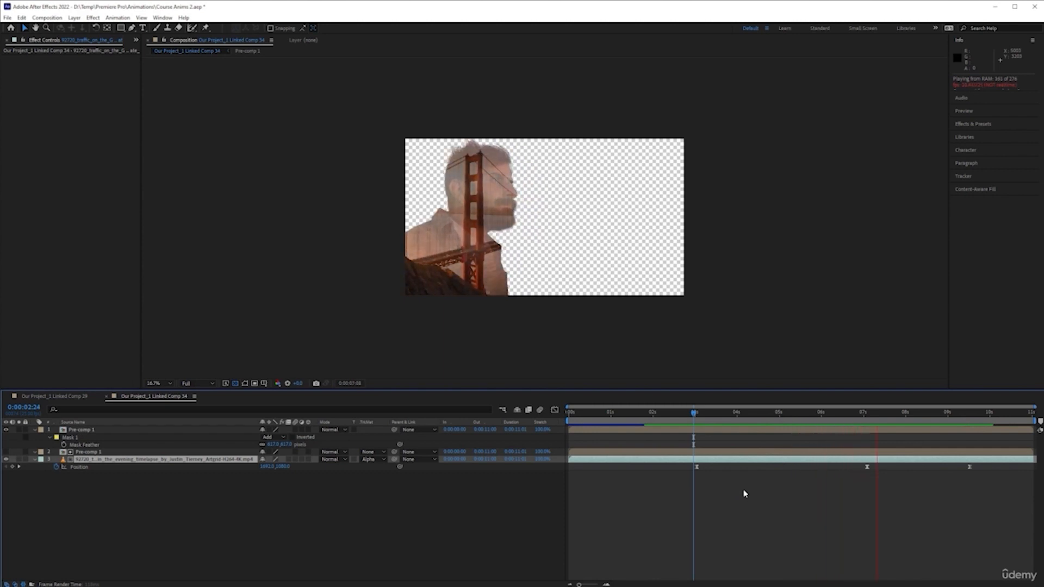
key("space")
left_click_drag(1016, 480, 952, 466)
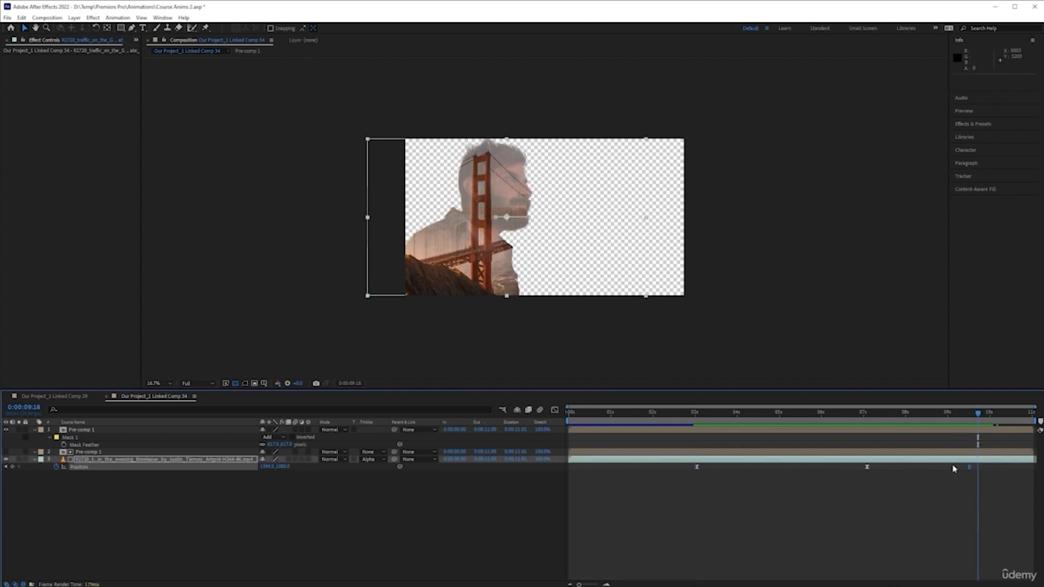
key("Delete")
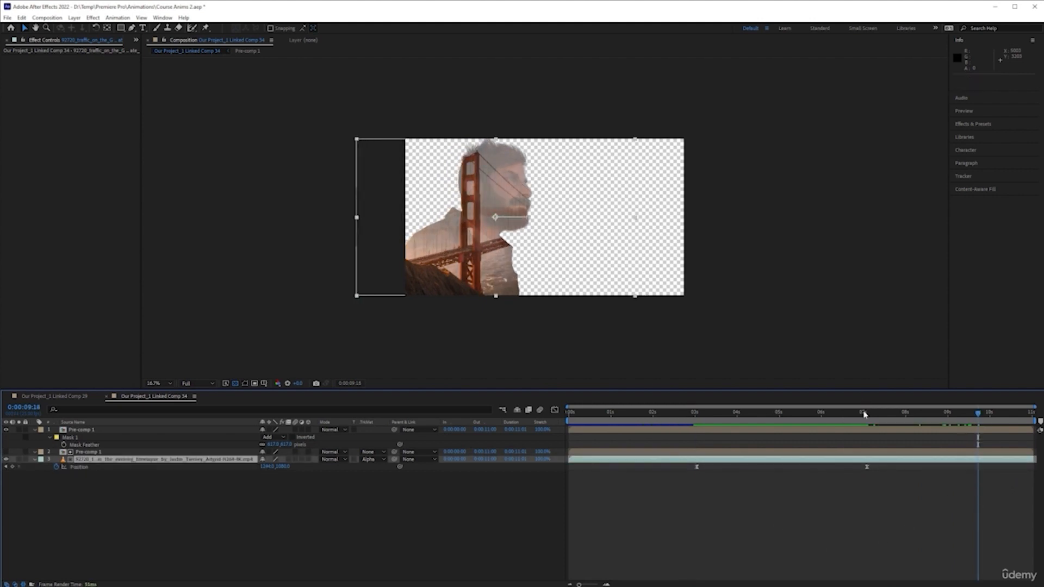
Preview the composition from about 7 seconds and again from the start.
left_click(863, 414)
key("space")
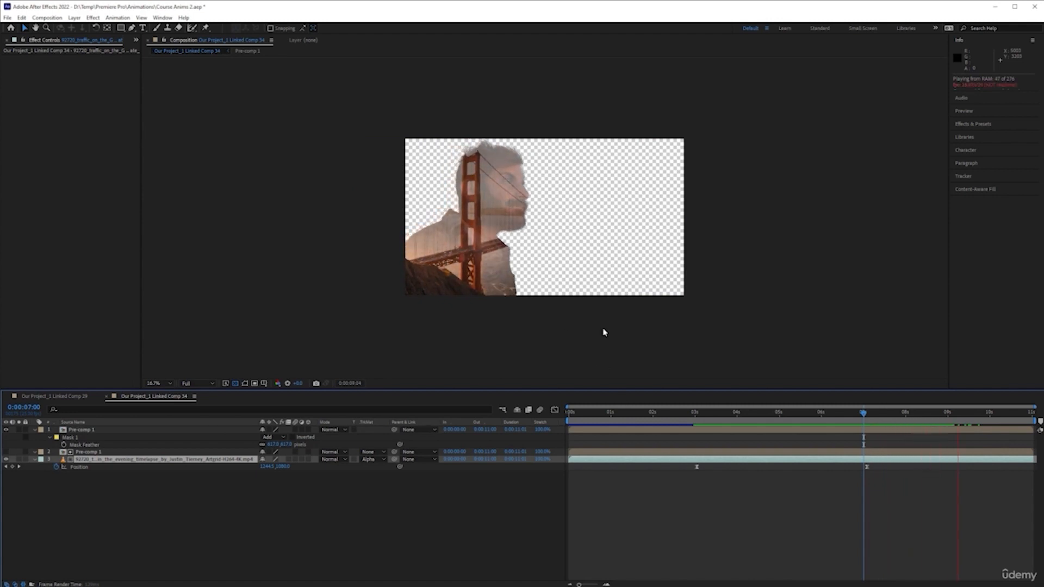
key("space")
left_click(673, 512)
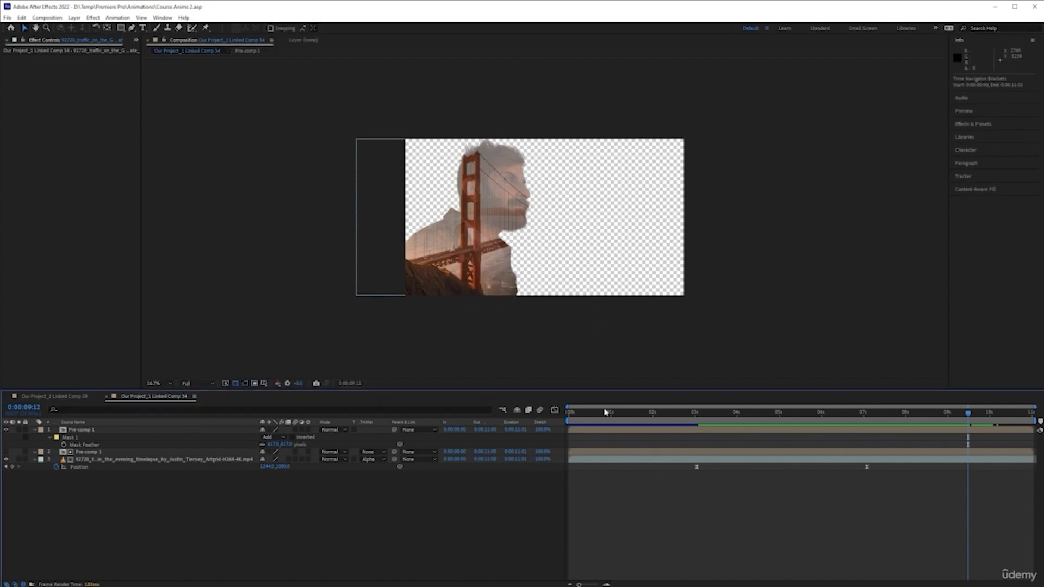
left_click(622, 415)
key("space")
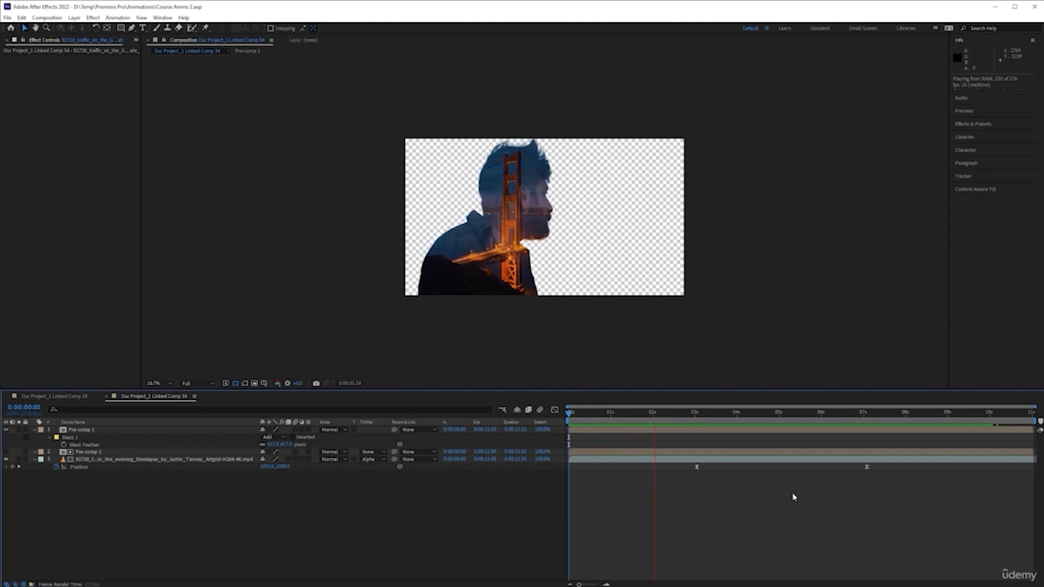
key("space")
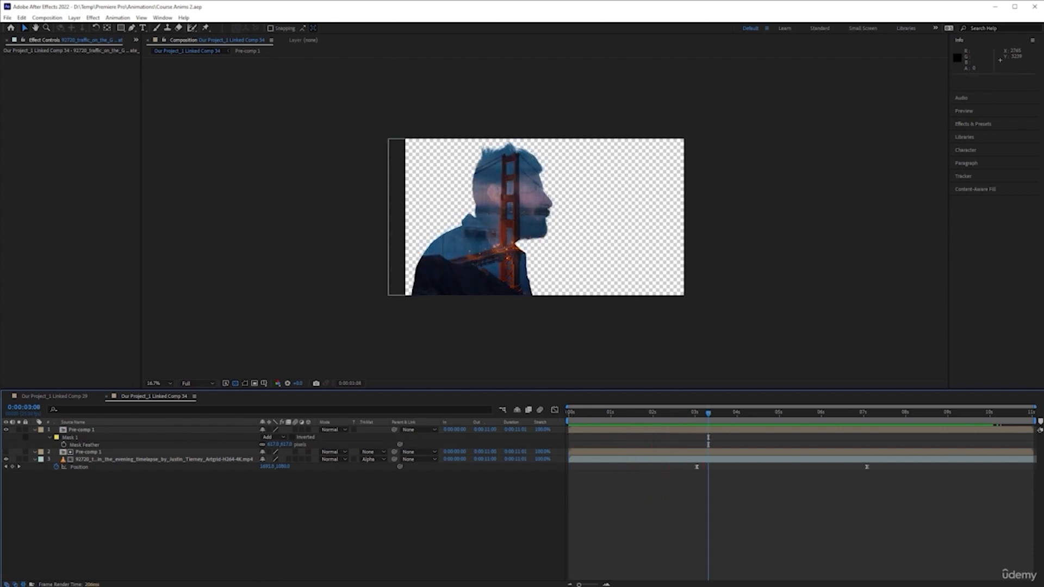
Switch to Premiere Pro and move the linked composition clip up one video track in the Double Exposure sequence.
key("alt+Tab")
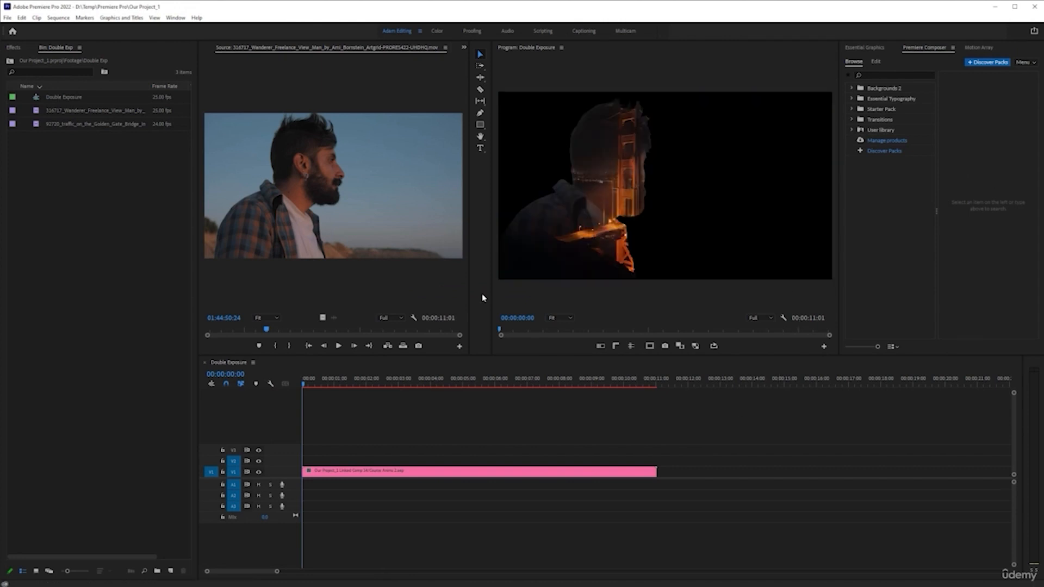
key("alt+Tab")
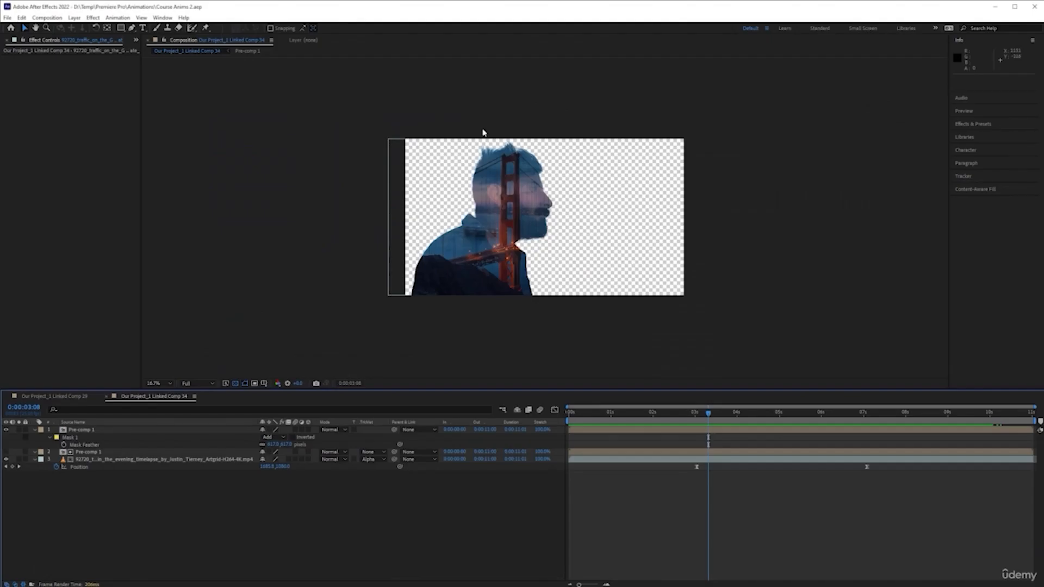
key("alt+Tab")
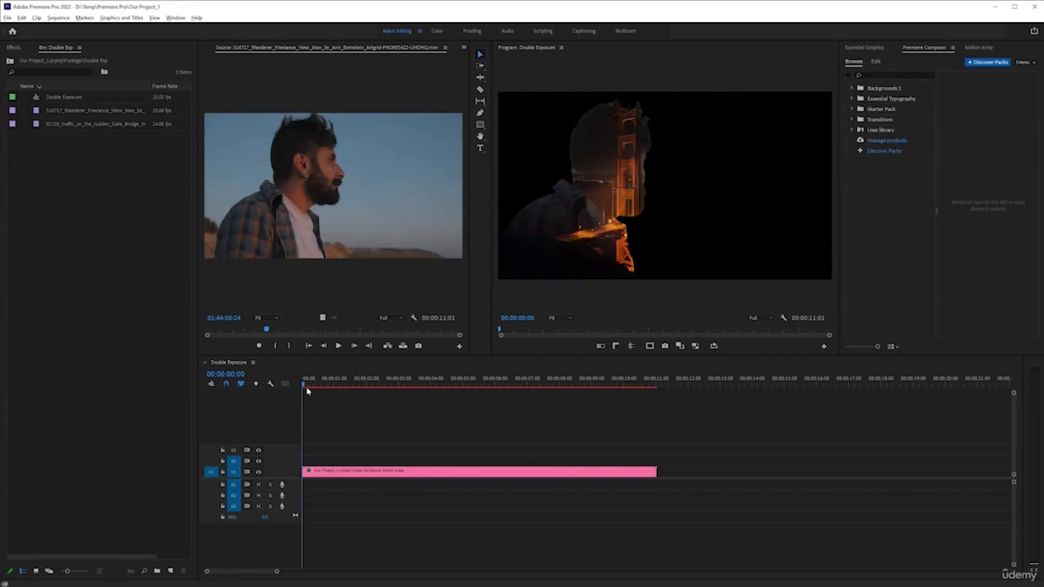
mouse_move(306, 387)
left_mouse_down()
mouse_move(584, 385)
mouse_move(303, 387)
left_mouse_up()
left_click_drag(403, 475, 433, 467)
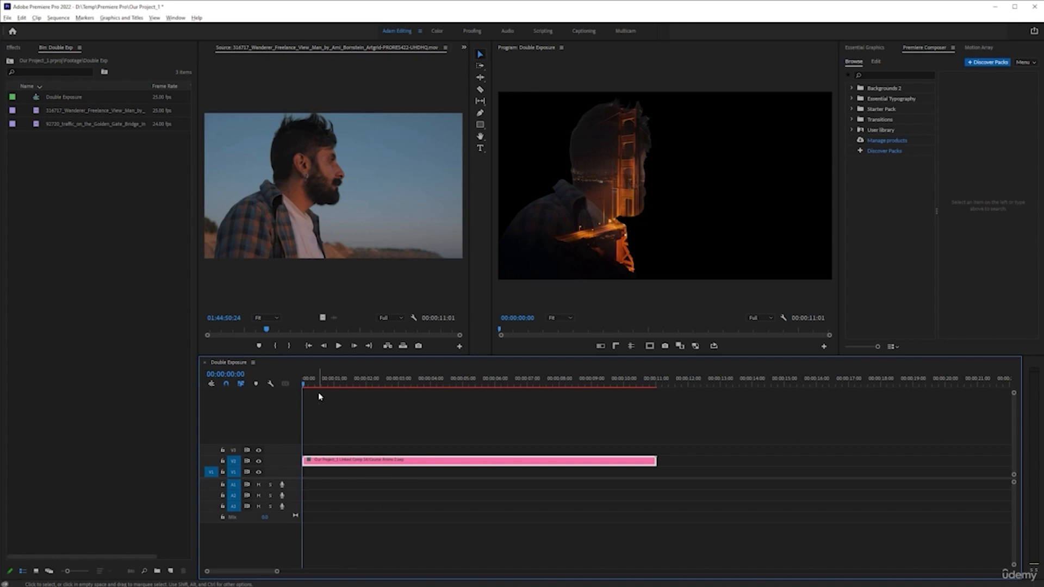
left_click_drag(305, 384, 504, 385)
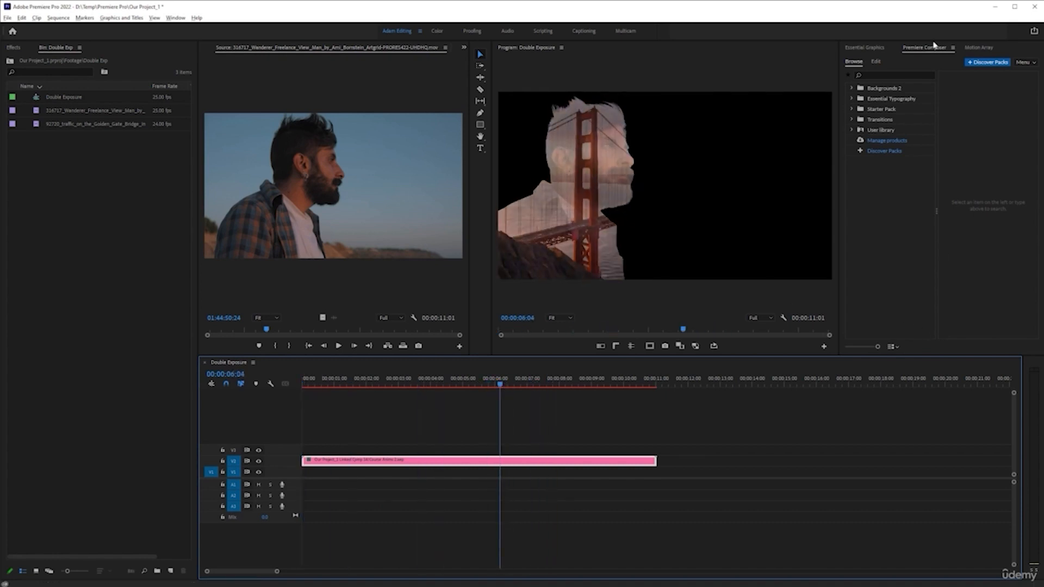
Add Texture Background 2 from the Premiere Composer Backgrounds 2 Texture category to the sequence.
left_click(860, 90)
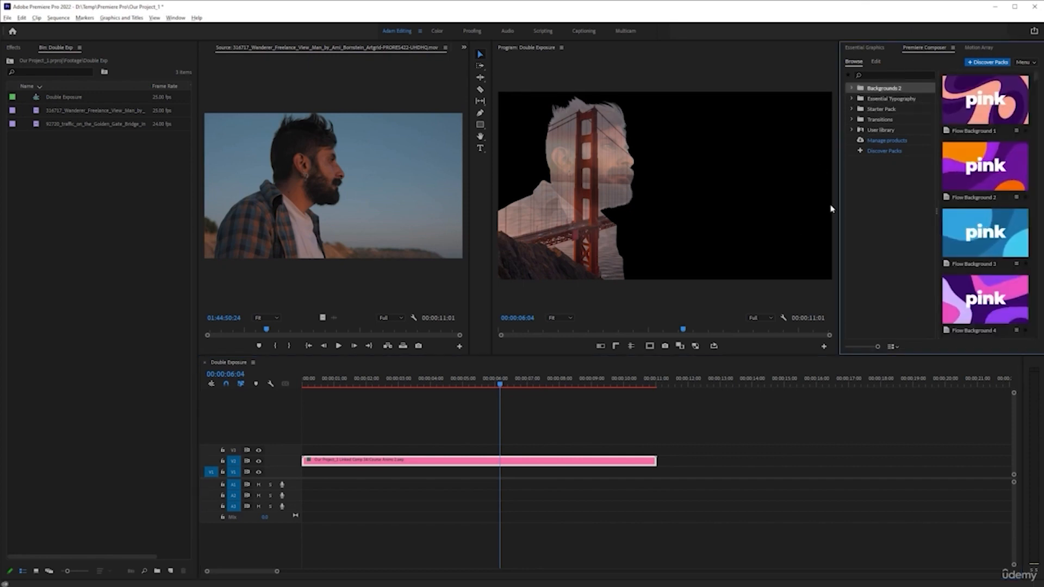
left_click(851, 88)
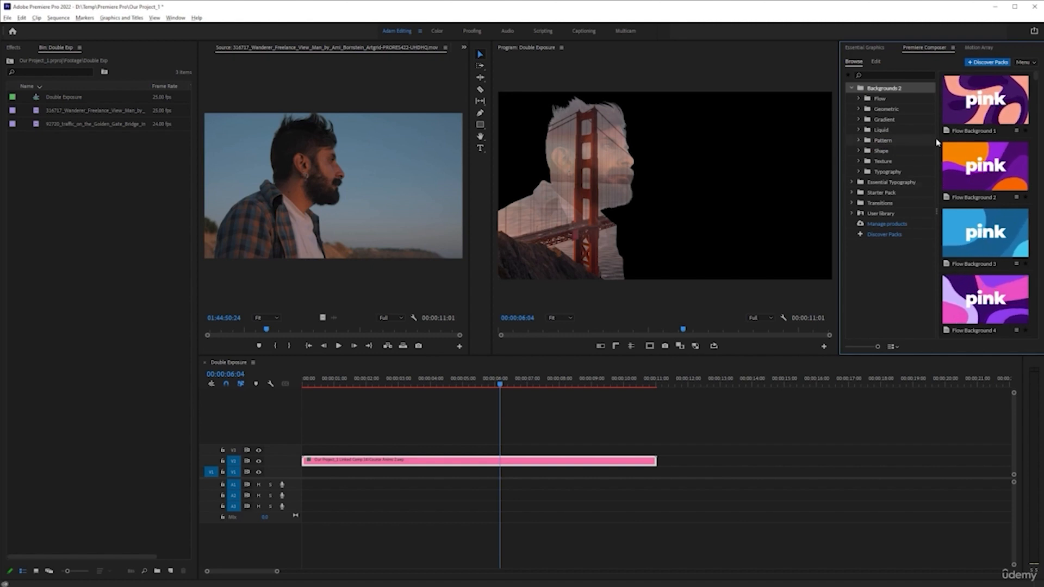
key("grave")
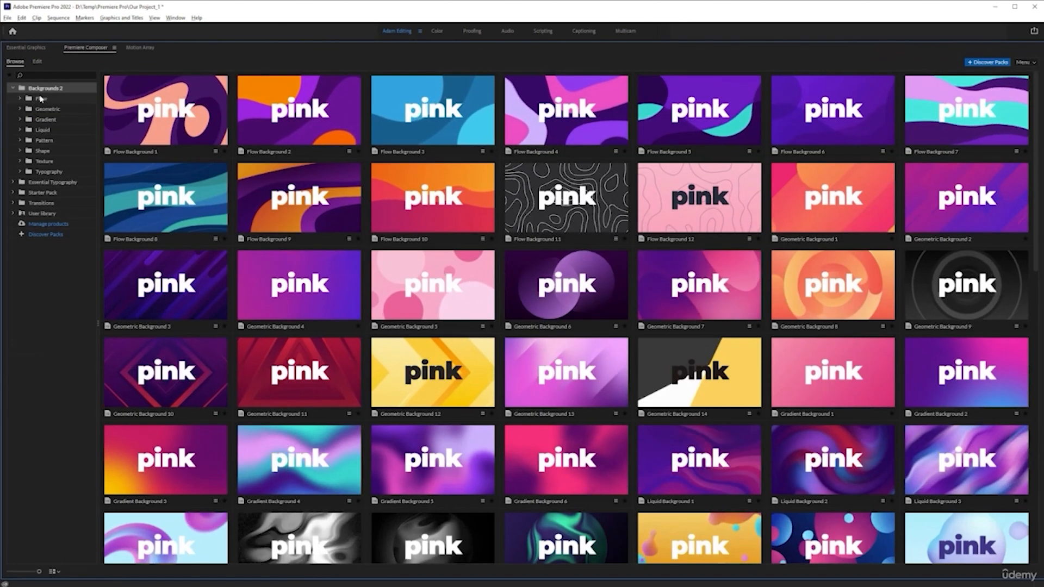
left_click(41, 99)
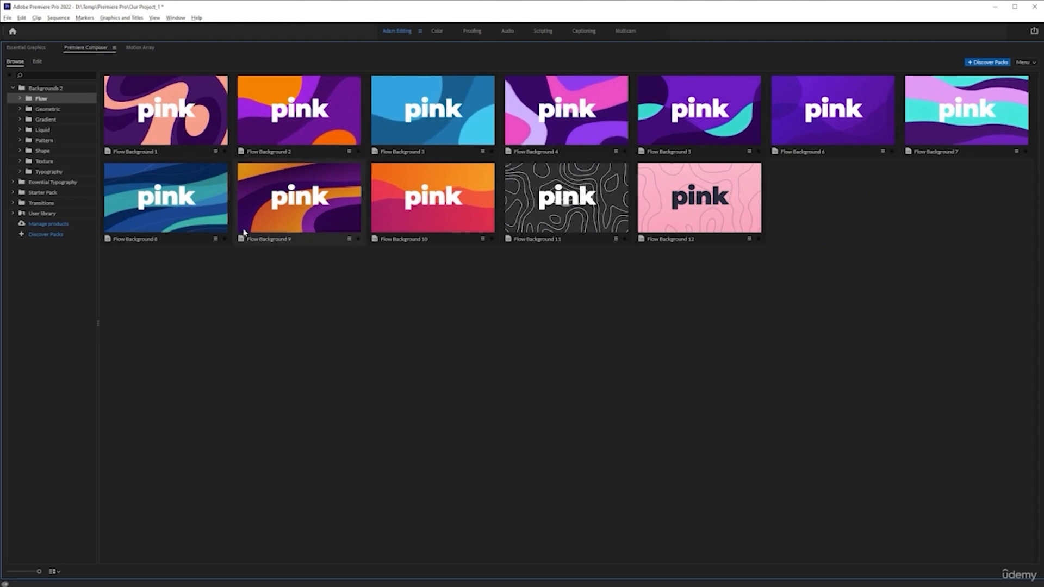
left_click(41, 112)
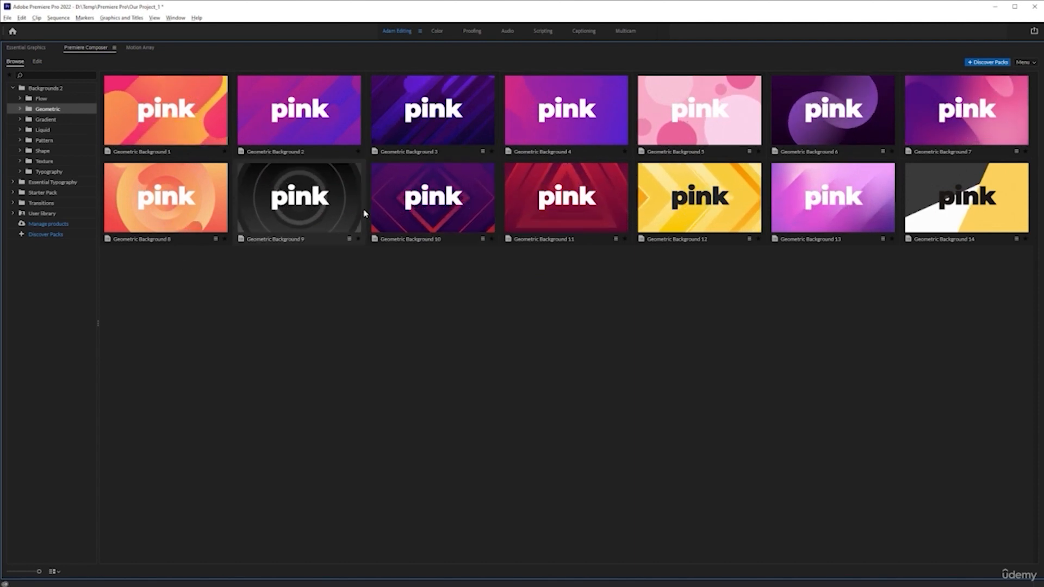
left_click(44, 162)
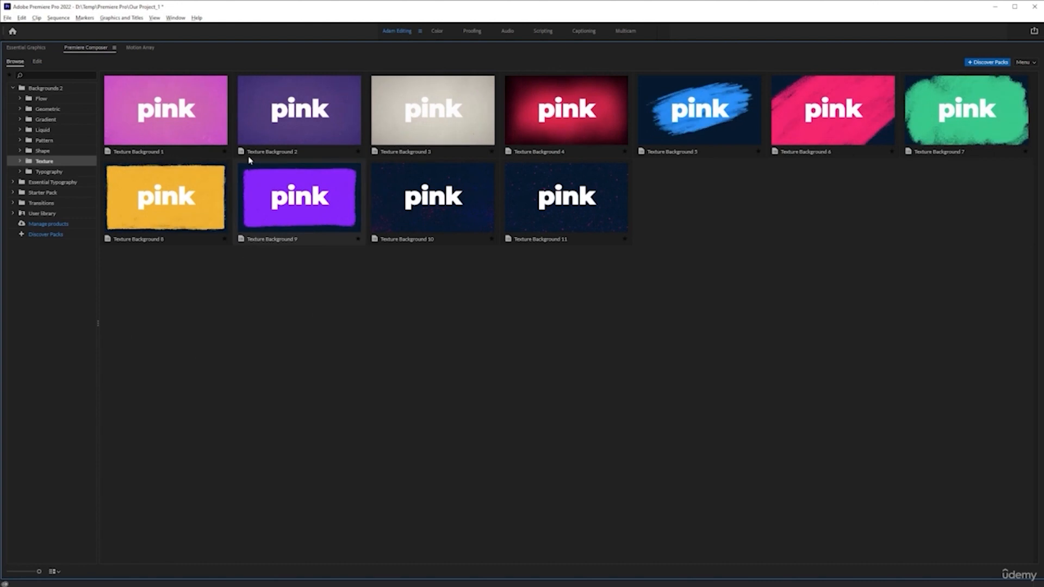
left_click(333, 123)
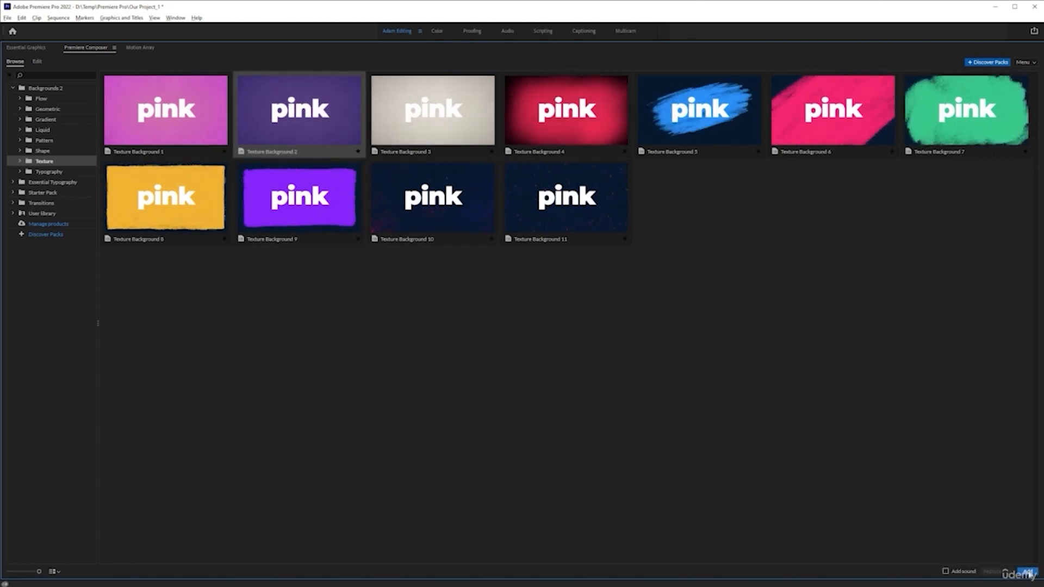
left_click(1027, 572)
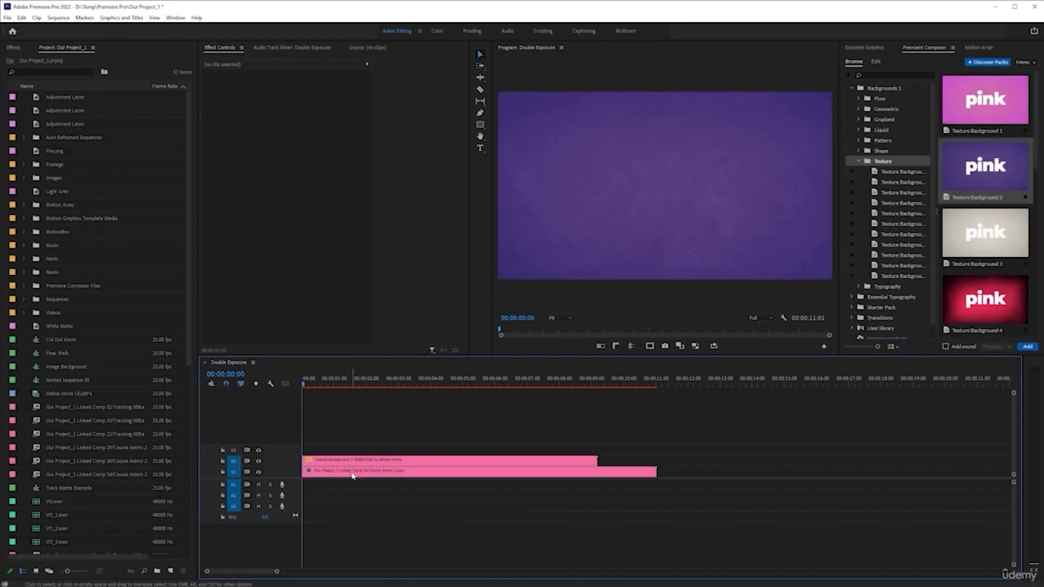
Place the texture background on the track beneath the linked composition clip.
left_click_drag(354, 472, 540, 490)
left_click_drag(475, 479, 476, 481)
left_click(476, 434)
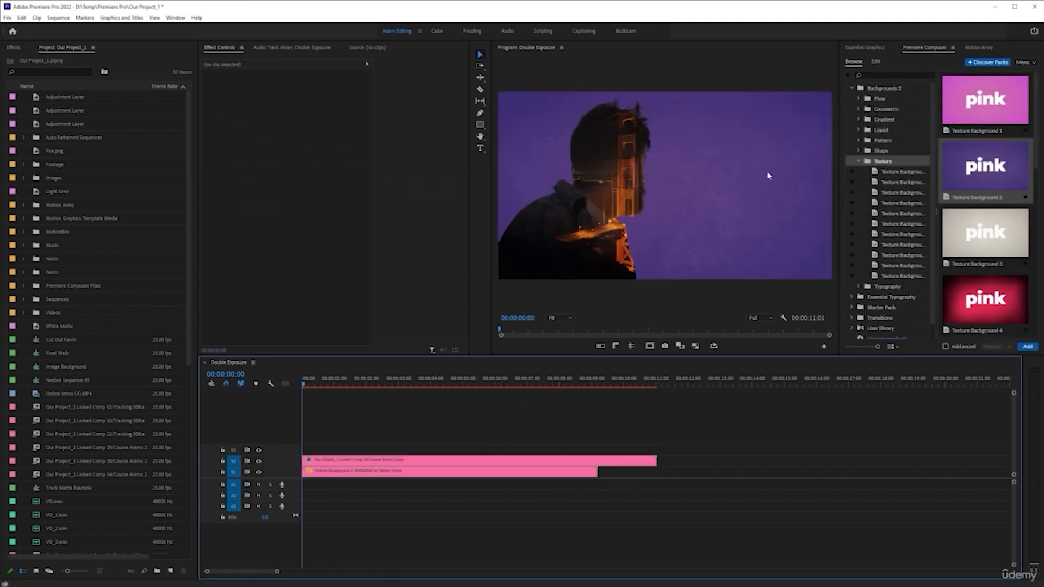
Toggle the background track's visibility off and on and try to lengthen the texture clip.
left_click(260, 473)
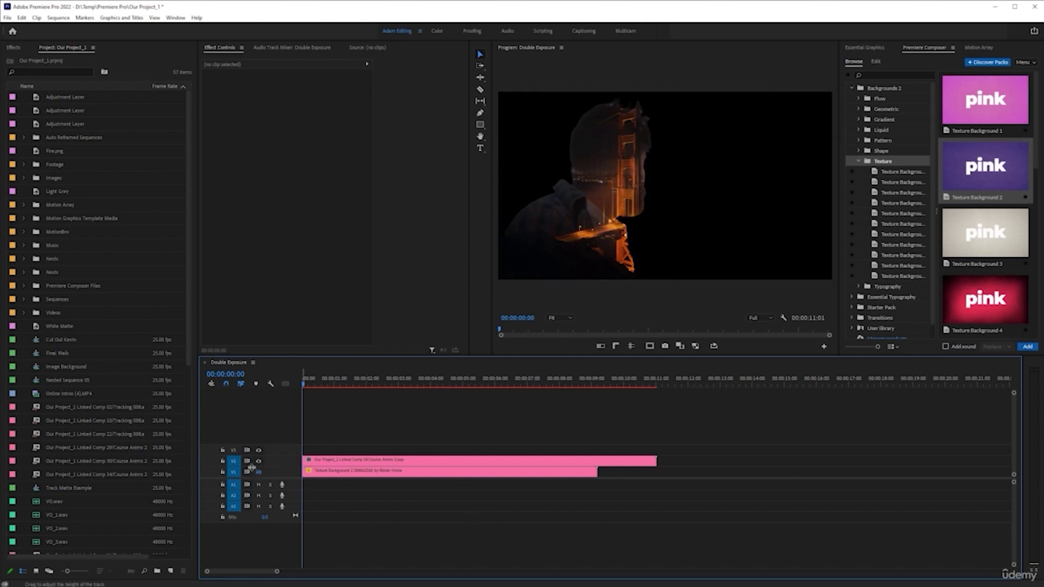
left_click(258, 473)
left_click_drag(596, 471, 833, 480)
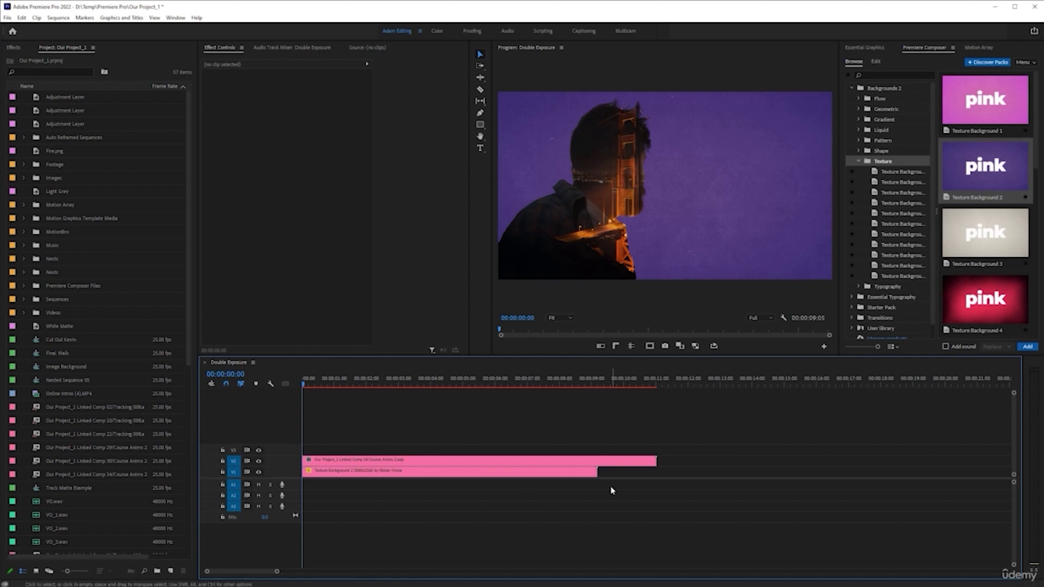
Set the texture background's colour palette to Palette 3.
left_click(556, 476)
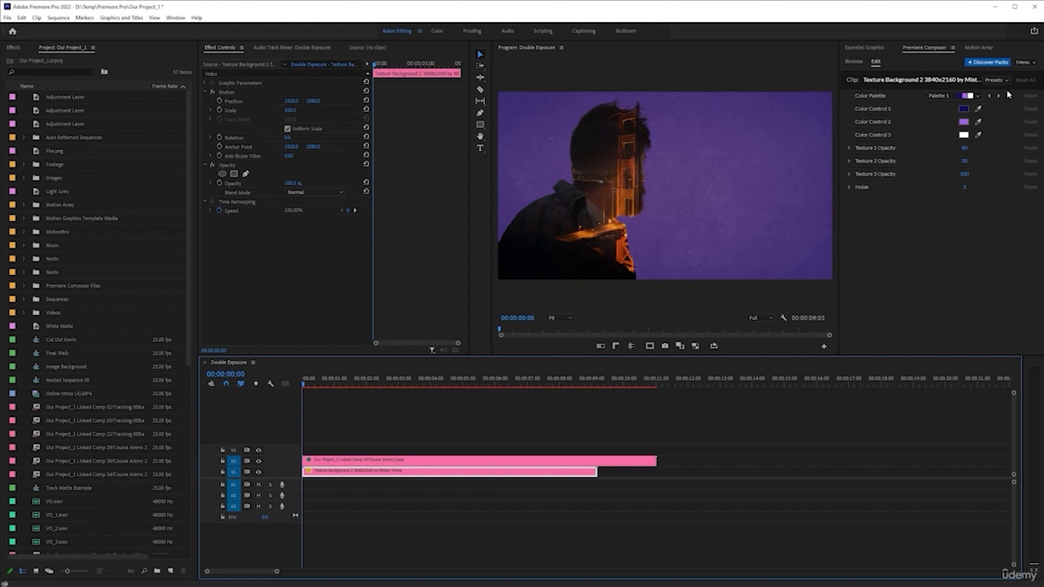
left_click(979, 96)
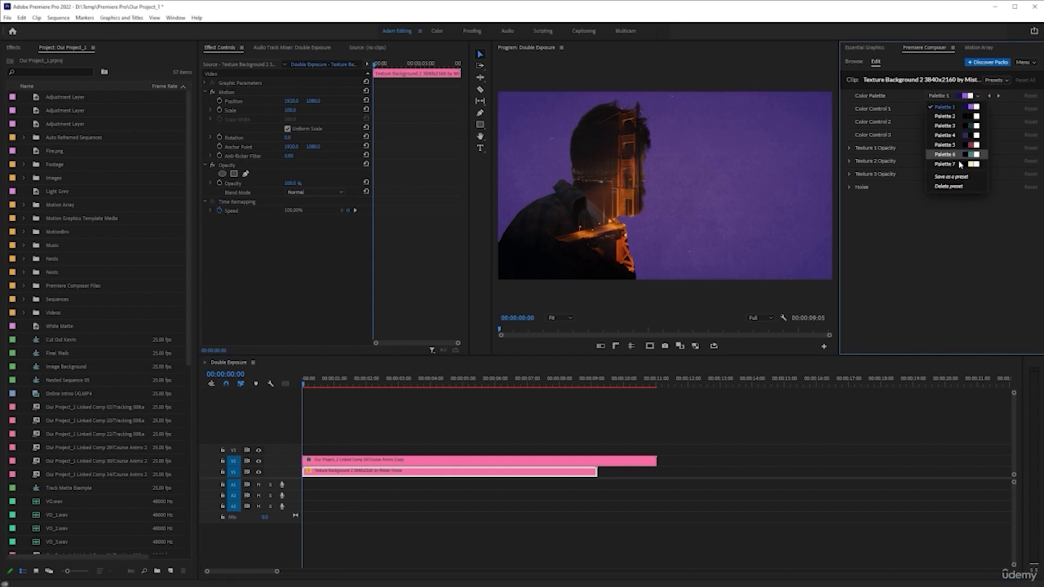
left_click(944, 126)
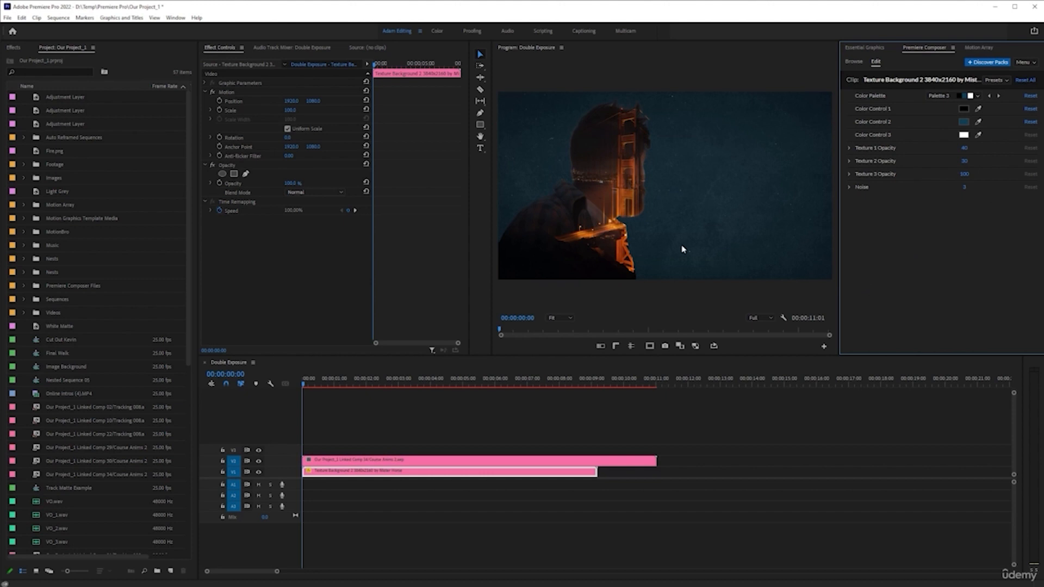
Try again to extend the texture clip's end to match the composition clip's length.
left_click(327, 385)
left_click_drag(335, 386, 482, 421)
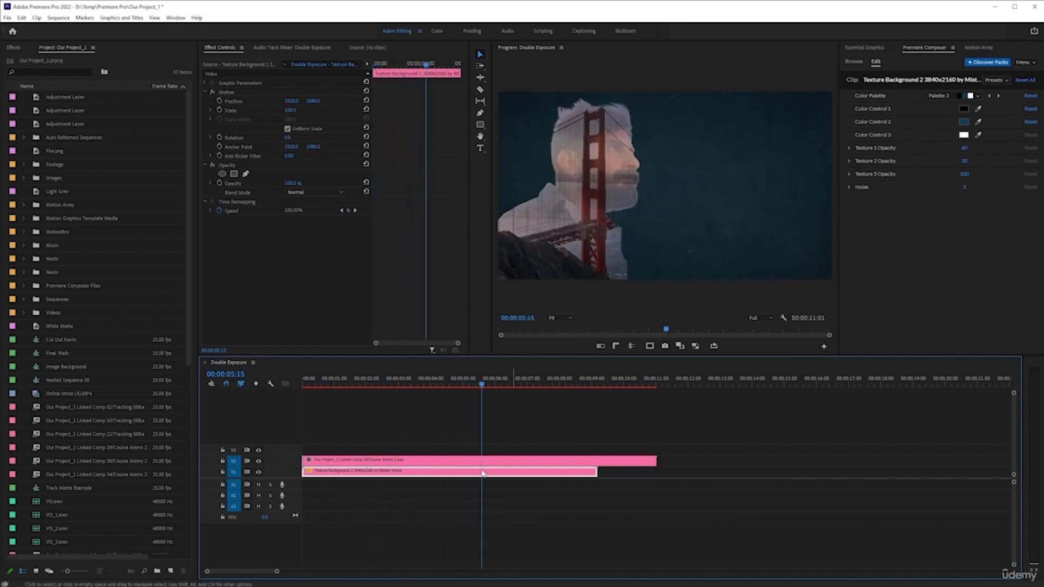
left_click_drag(600, 471, 836, 467)
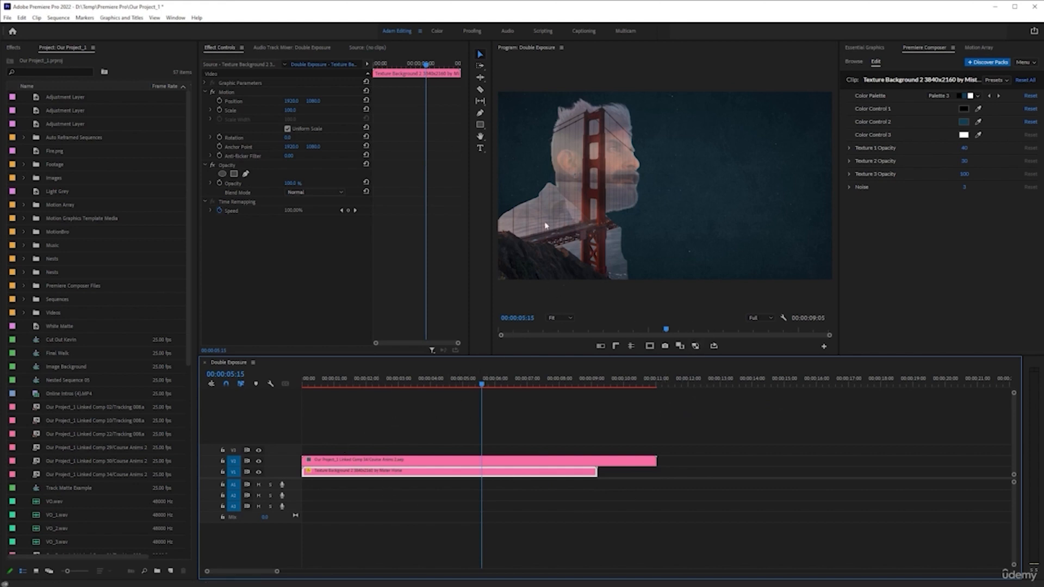
Open the Double Exp bin inside the project's Footage folder.
left_click(388, 461)
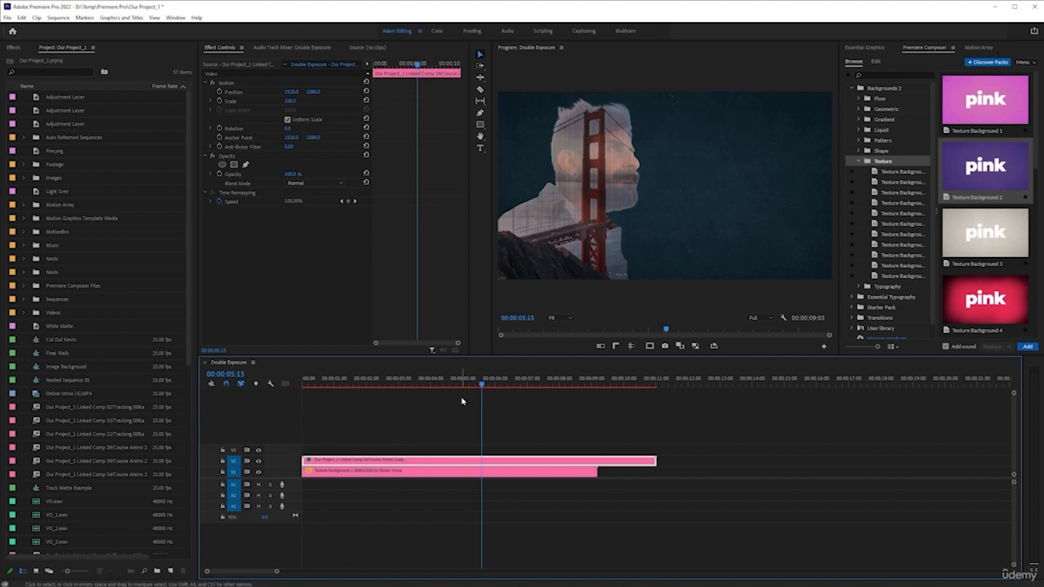
double_click(35, 166)
double_click(38, 138)
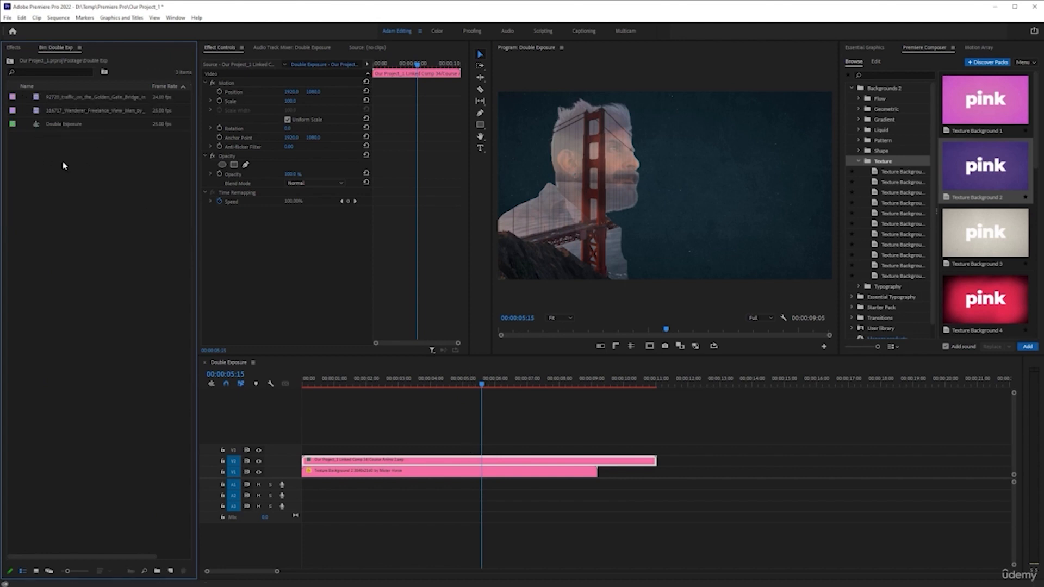
Place the Wanderer man footage on a track above the composition clip and disable that clip.
left_click_drag(100, 114, 302, 450)
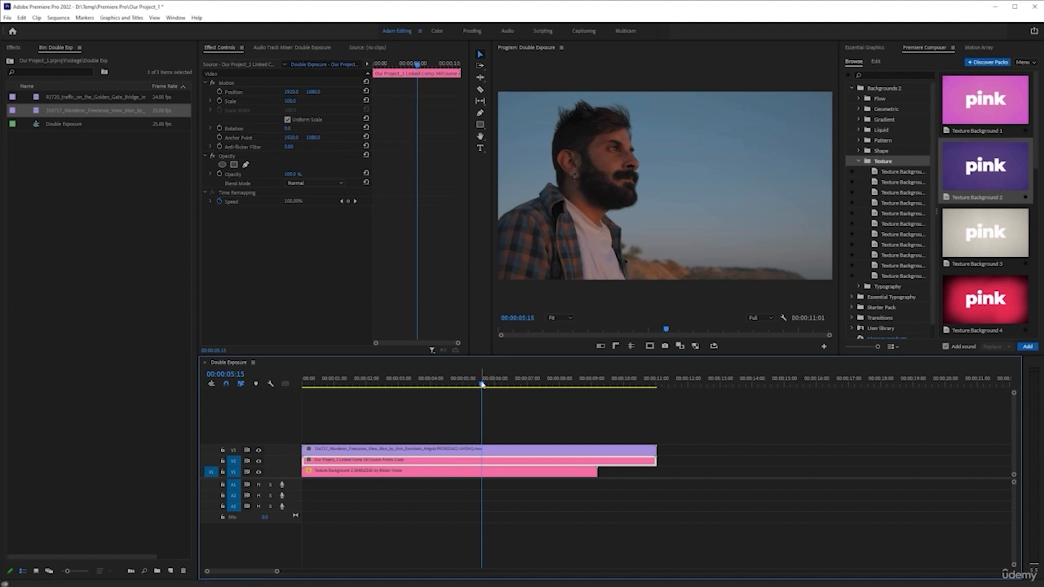
key("Home")
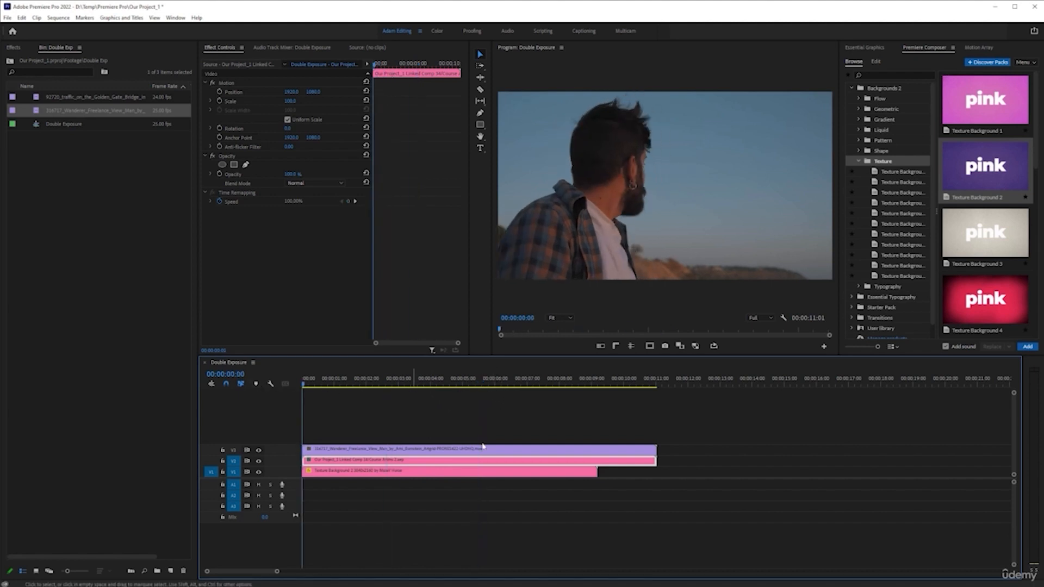
left_click(617, 452)
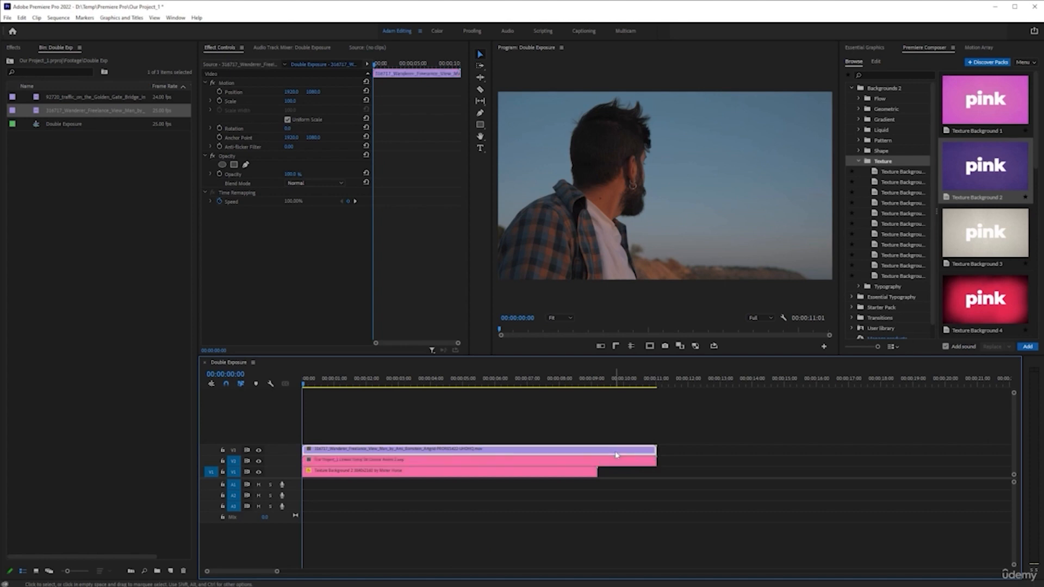
key("shift+e")
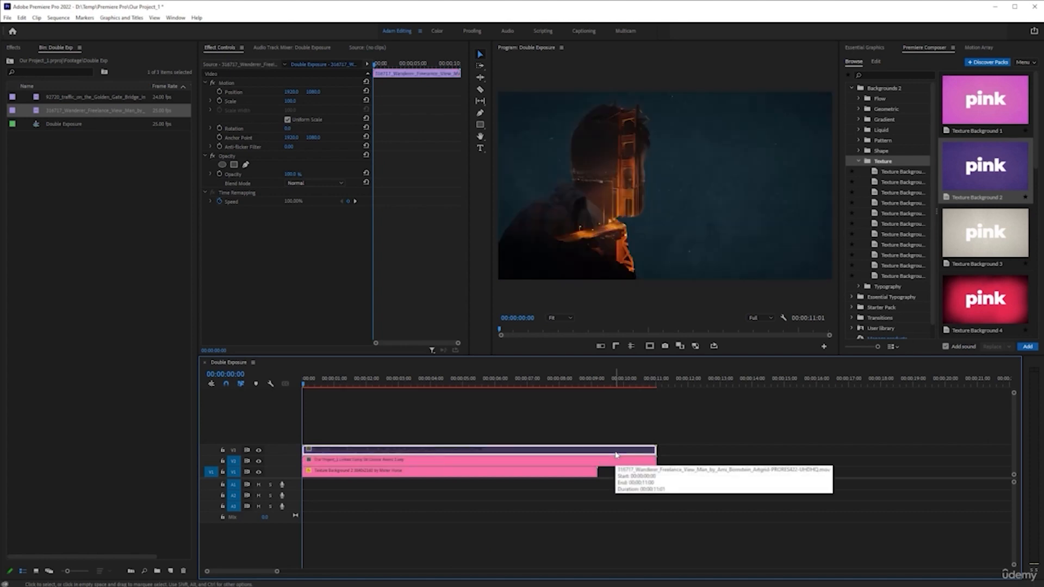
Move the man clip up to the fourth video track and duplicate the composition clip onto the third track.
left_click(417, 462)
left_click(403, 379)
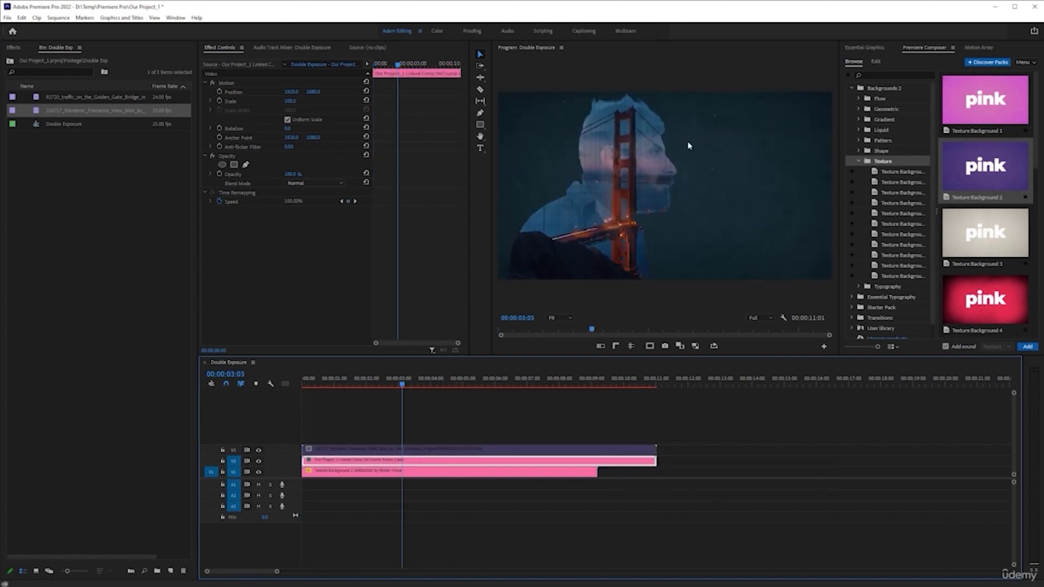
left_click(464, 449)
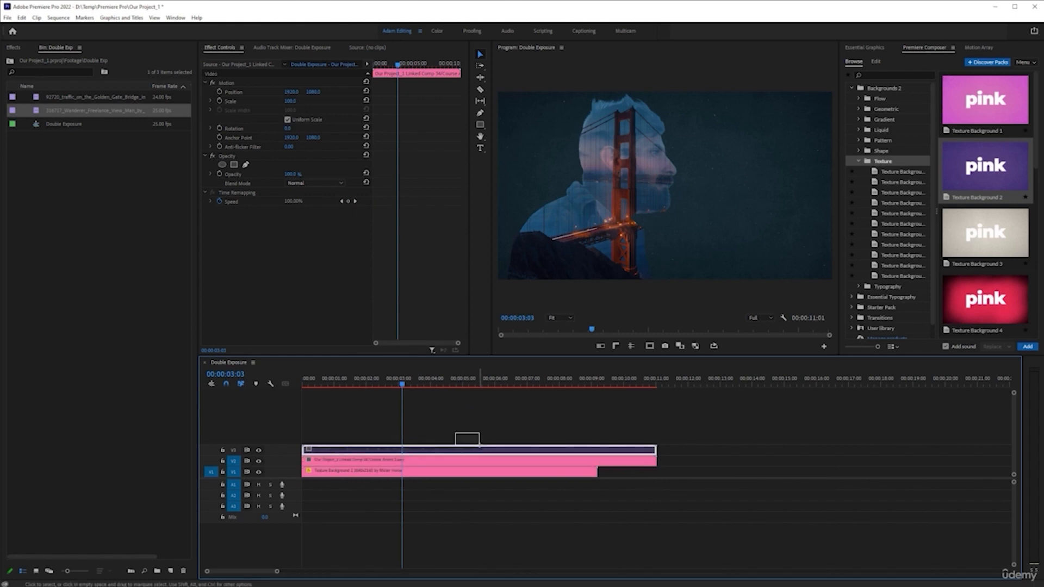
key("shift+e")
mouse_move(468, 444)
left_mouse_down()
mouse_move(474, 411)
mouse_move(468, 432)
left_mouse_up()
left_click(440, 466)
left_click_drag(428, 464, 428, 451)
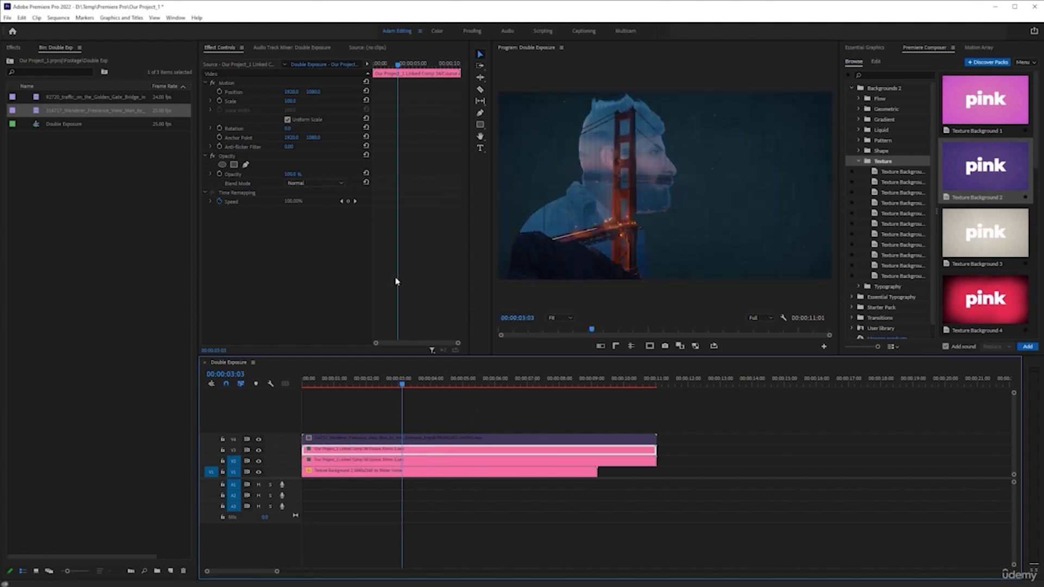
Set the upper composition copy's blend mode to Soft Light and disable the original composition clip beneath it.
left_click(315, 183)
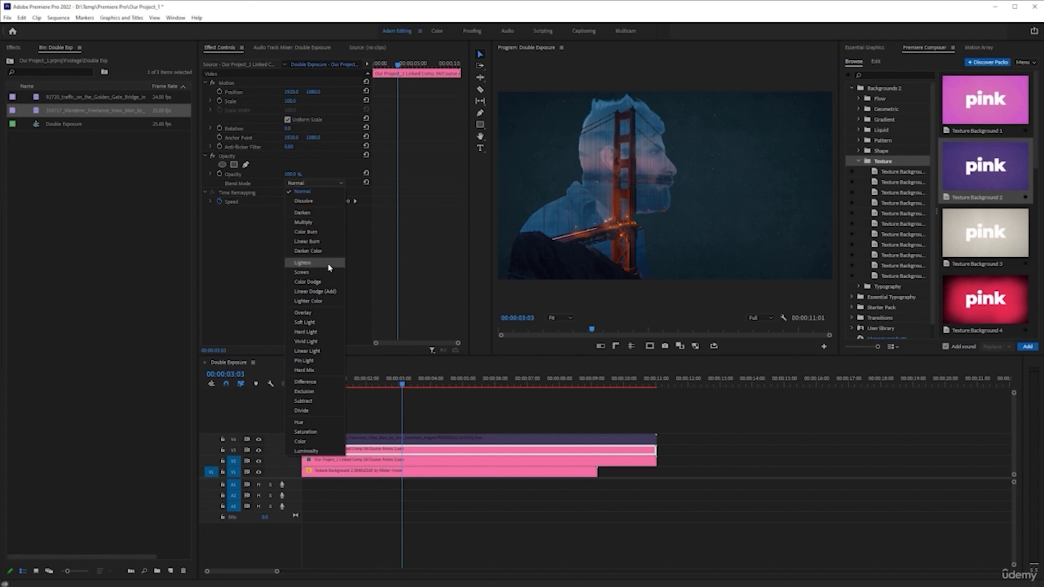
left_click(324, 323)
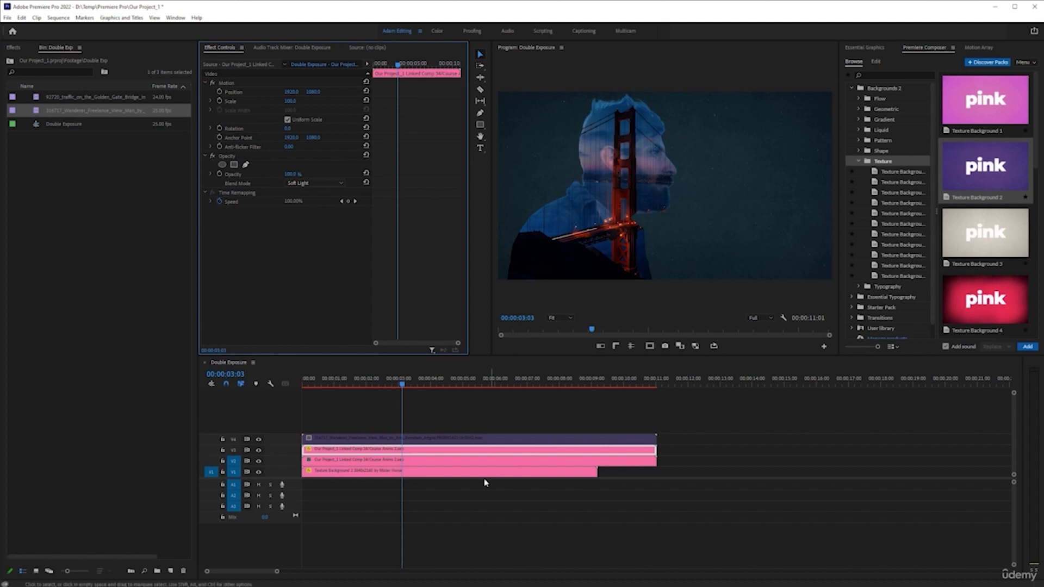
left_click(431, 466)
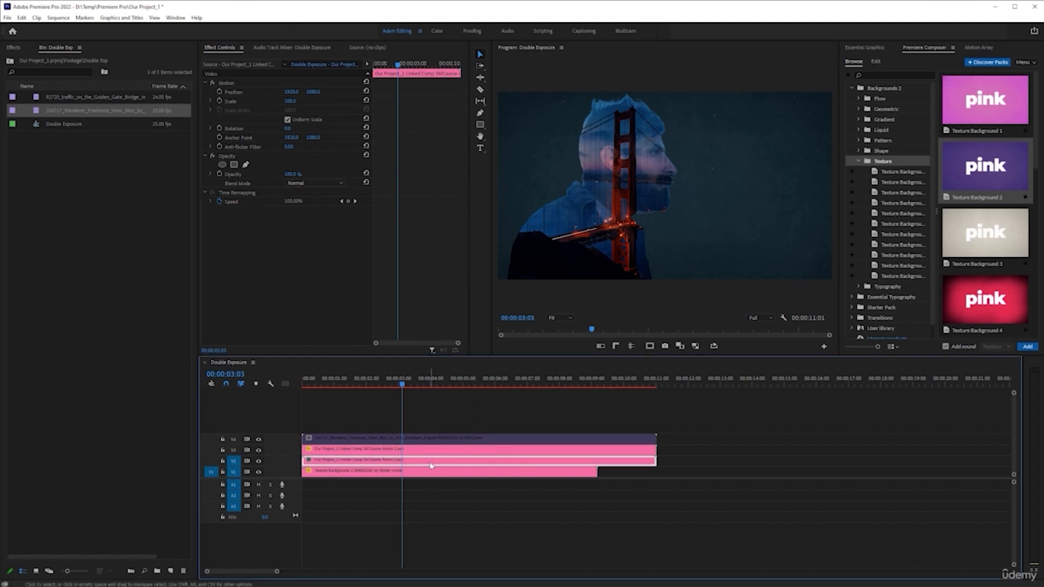
key("shift+e")
key("shift+e")
key("shift+e")
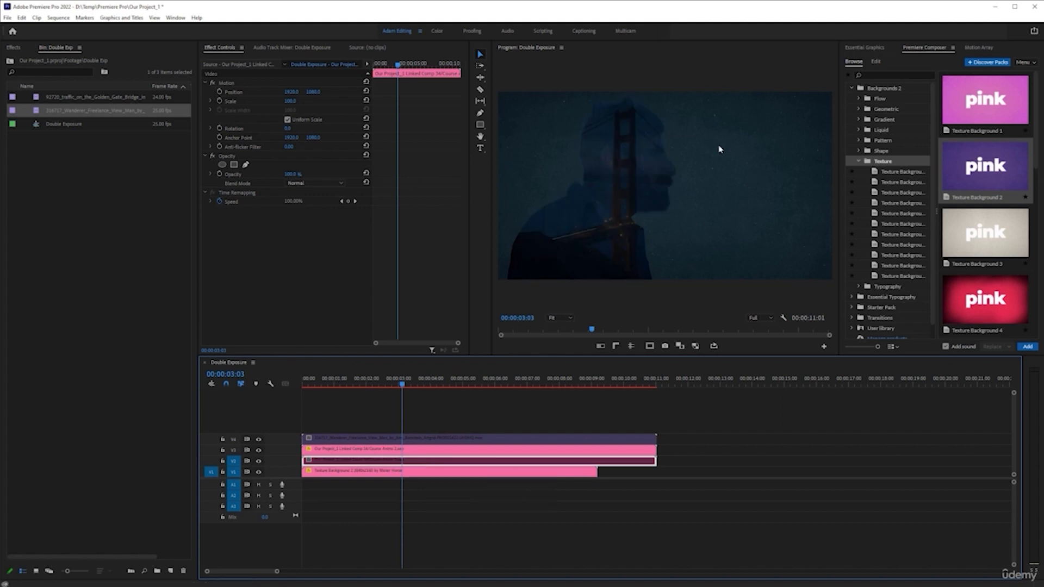
Change the upper composition copy's blend mode to Screen.
left_click_drag(405, 385, 427, 388)
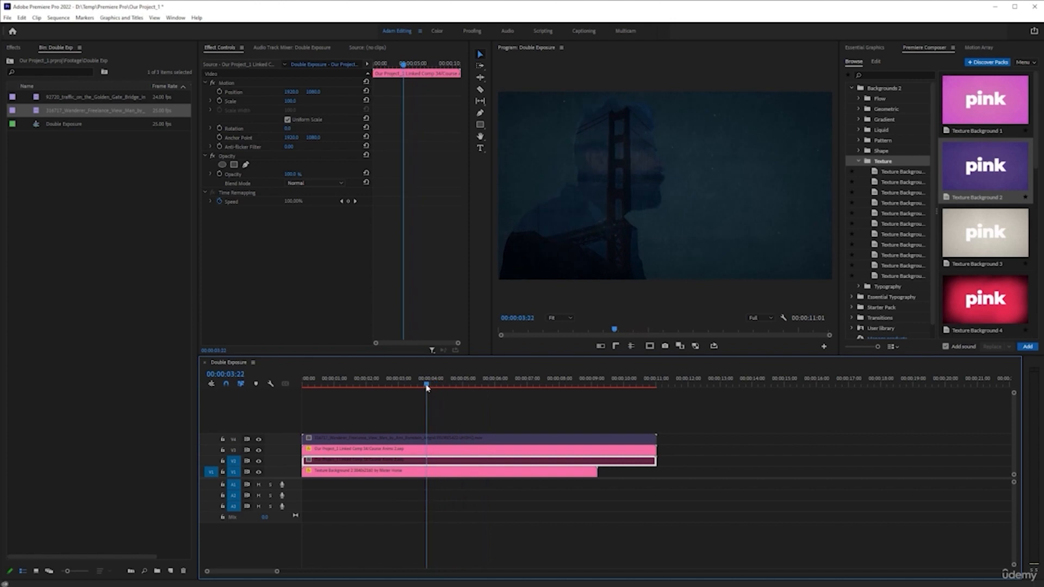
left_click(400, 449)
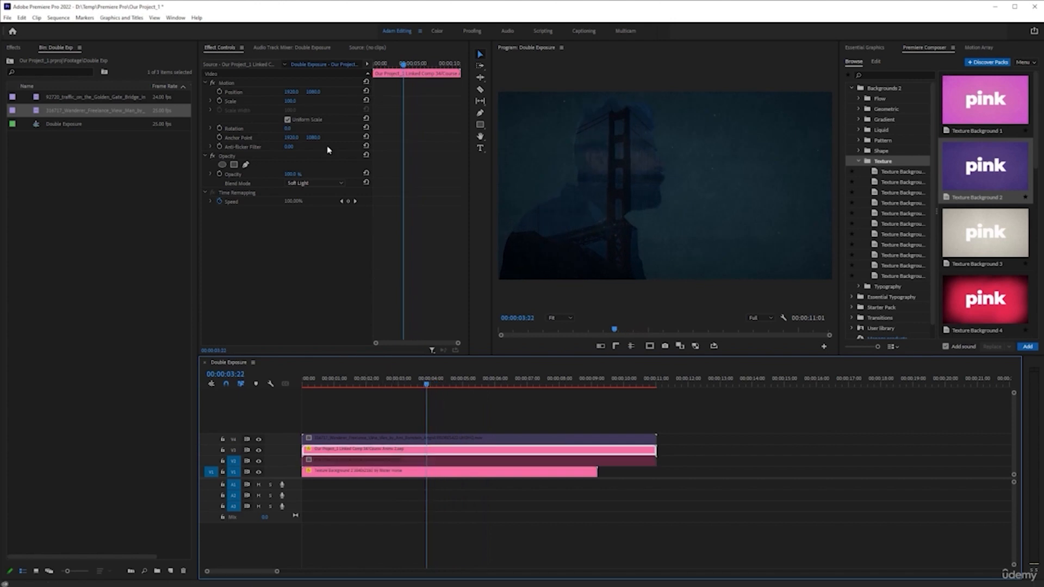
left_click(327, 186)
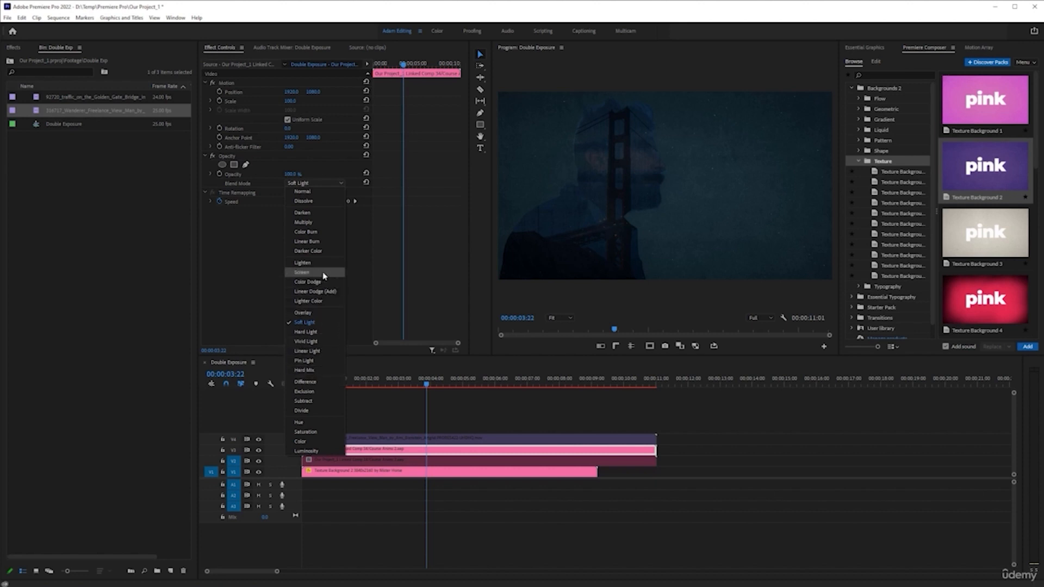
left_click(302, 272)
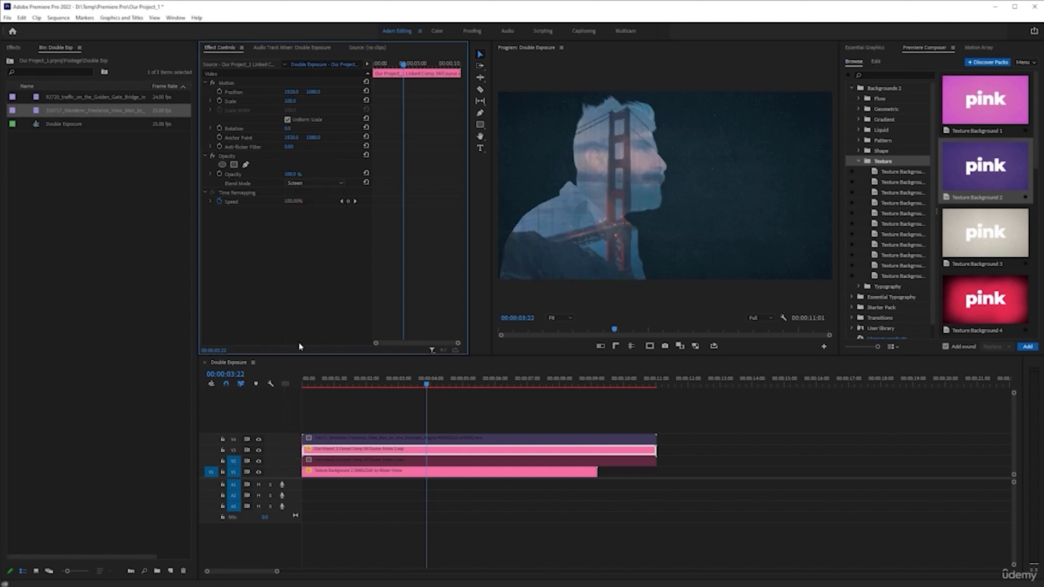
Toggle the upper copy's opacity effect off and on to compare the blend, scrubbing back to the start.
left_click(215, 157)
left_click(215, 157)
left_click(215, 157)
left_click(215, 157)
left_click_drag(426, 381, 389, 381)
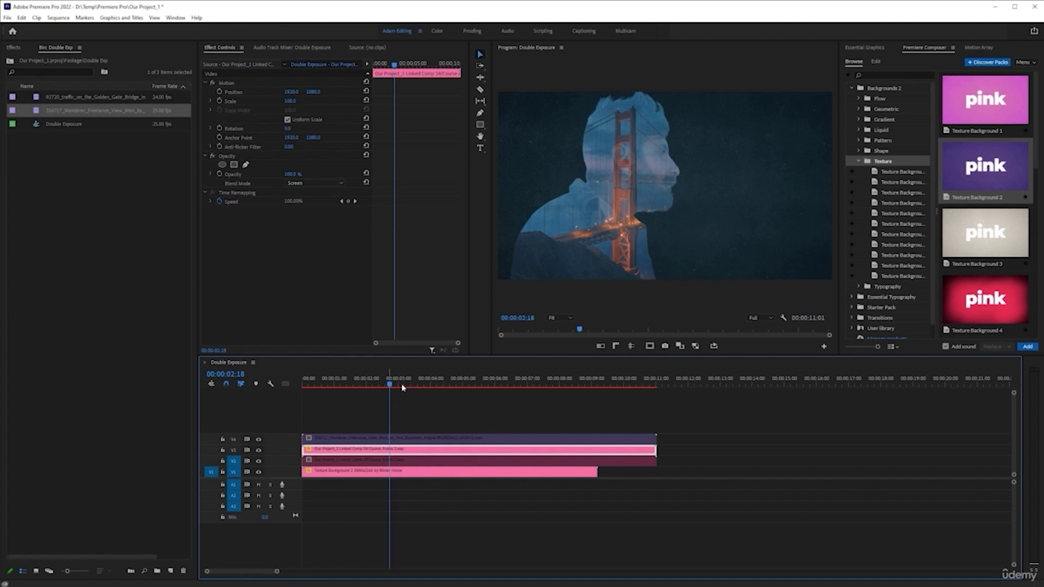
left_click_drag(390, 386, 305, 385)
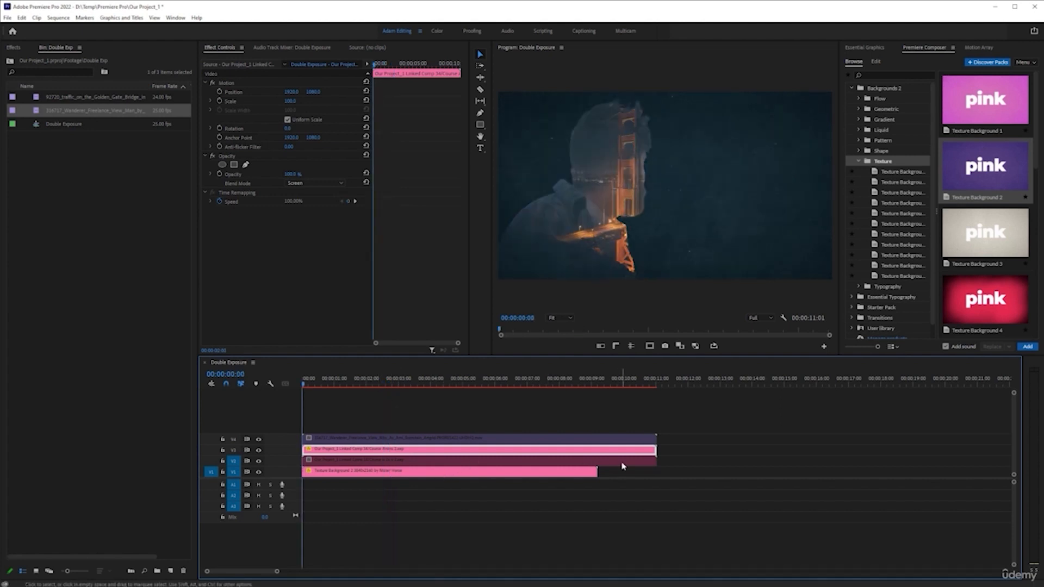
Move the texture background clip so its end lines up with the end of the composition clips.
key("space")
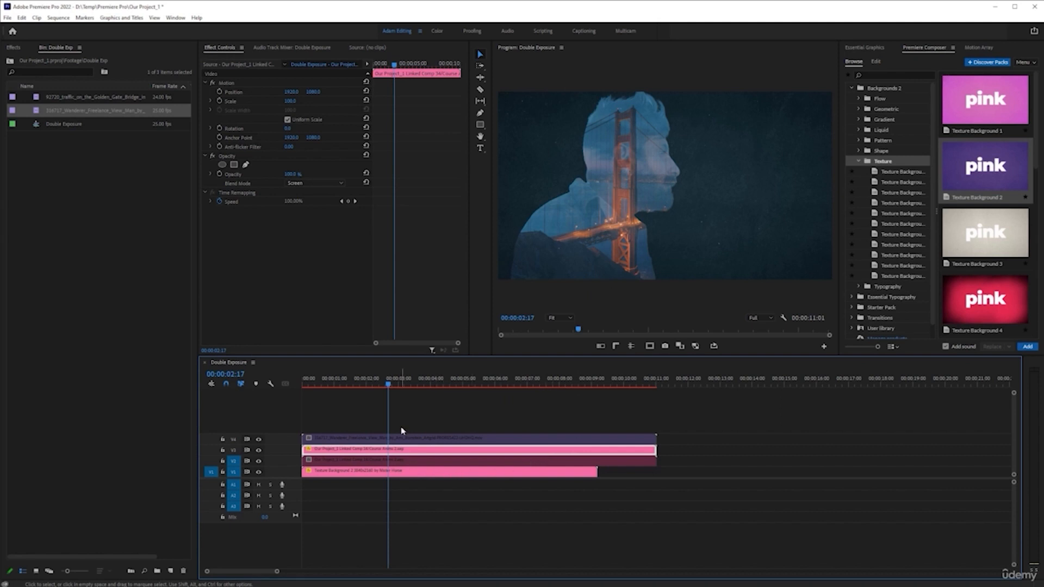
left_click_drag(423, 477, 484, 478)
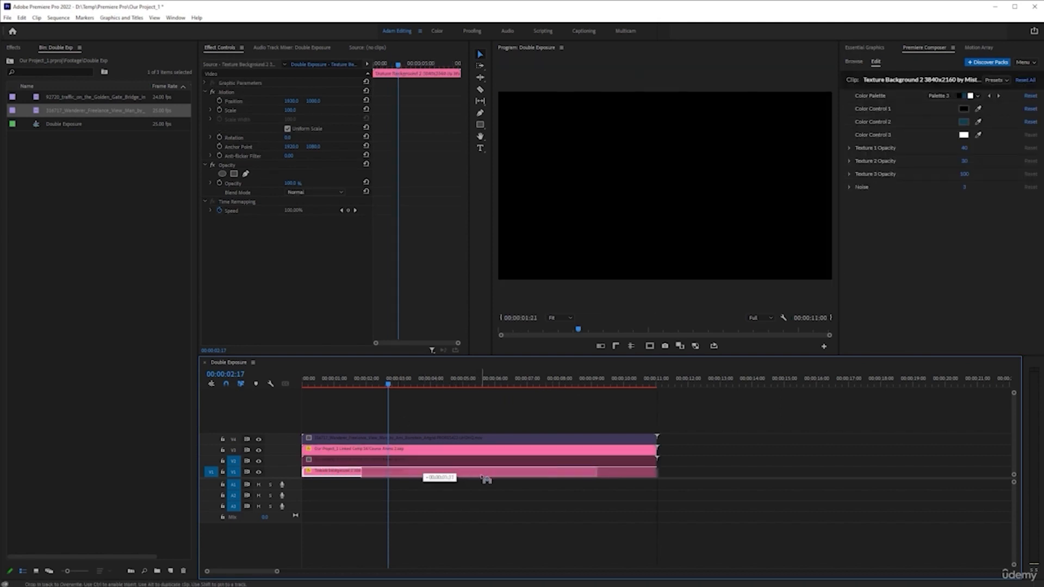
left_click_drag(364, 474, 381, 472)
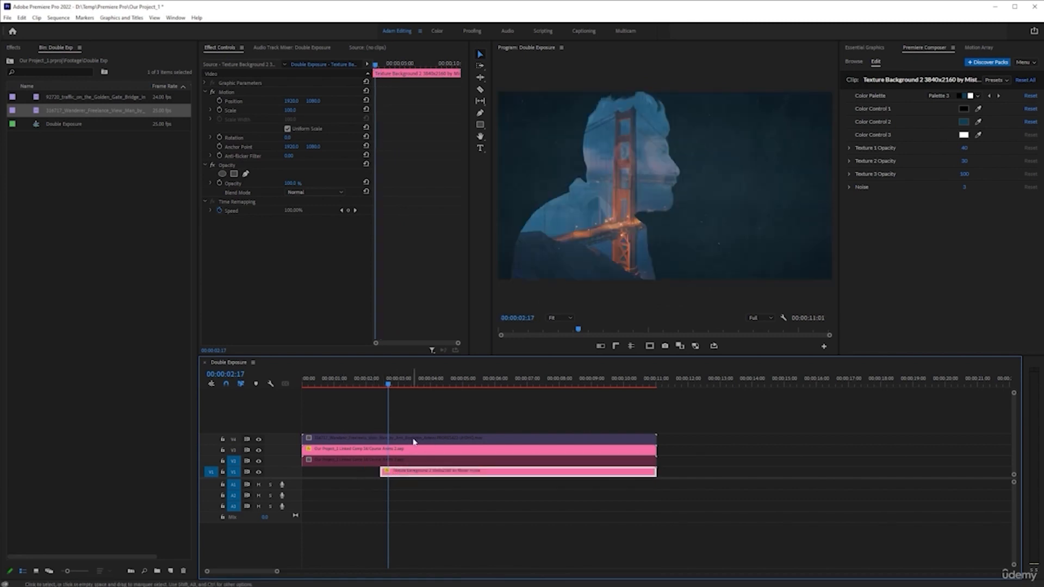
Split the man clip at 00:00:02:17 and delete the part after the cut.
left_click(414, 441)
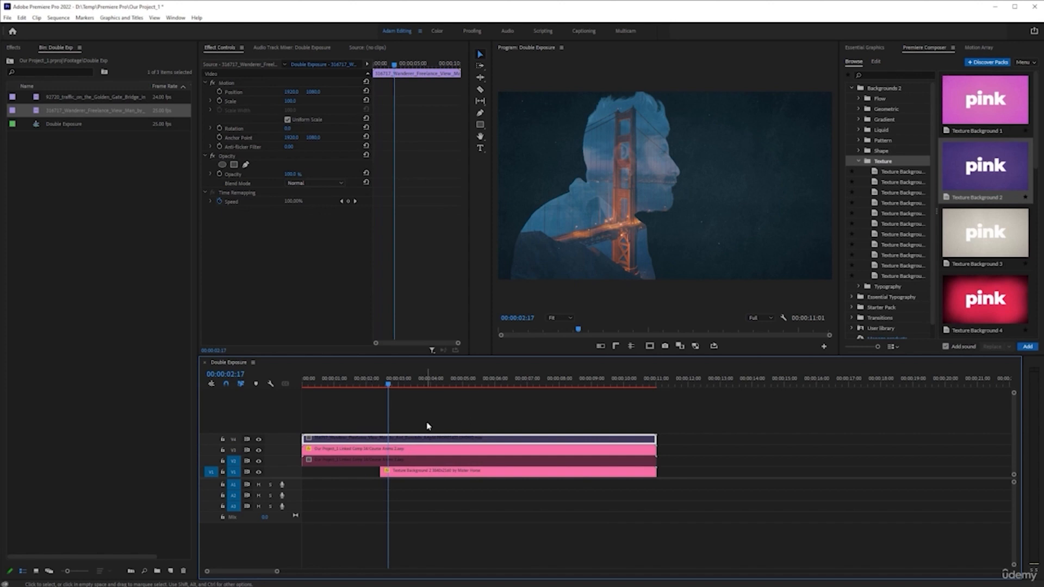
key("ctrl+k")
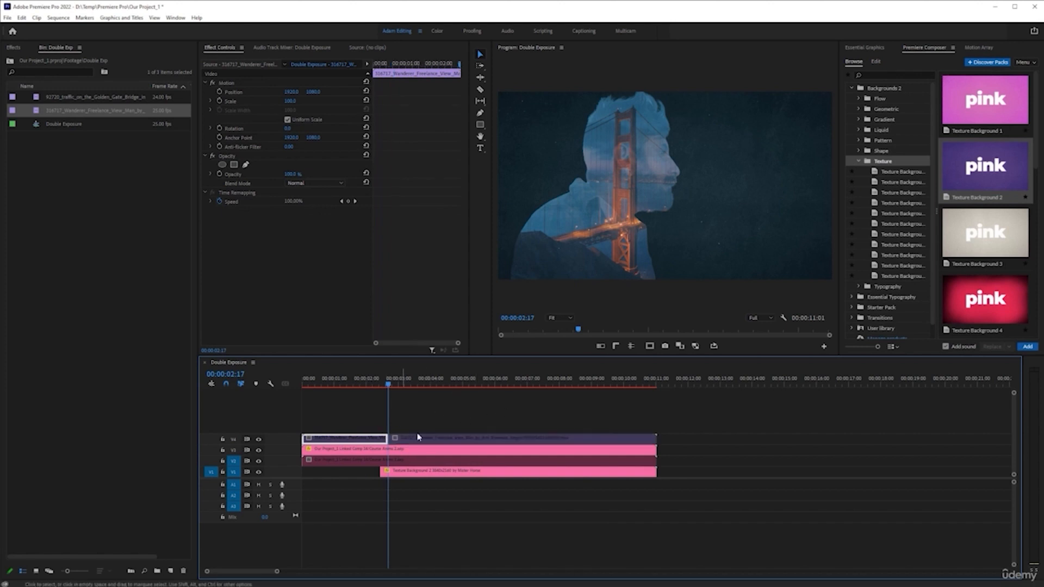
left_click(446, 438)
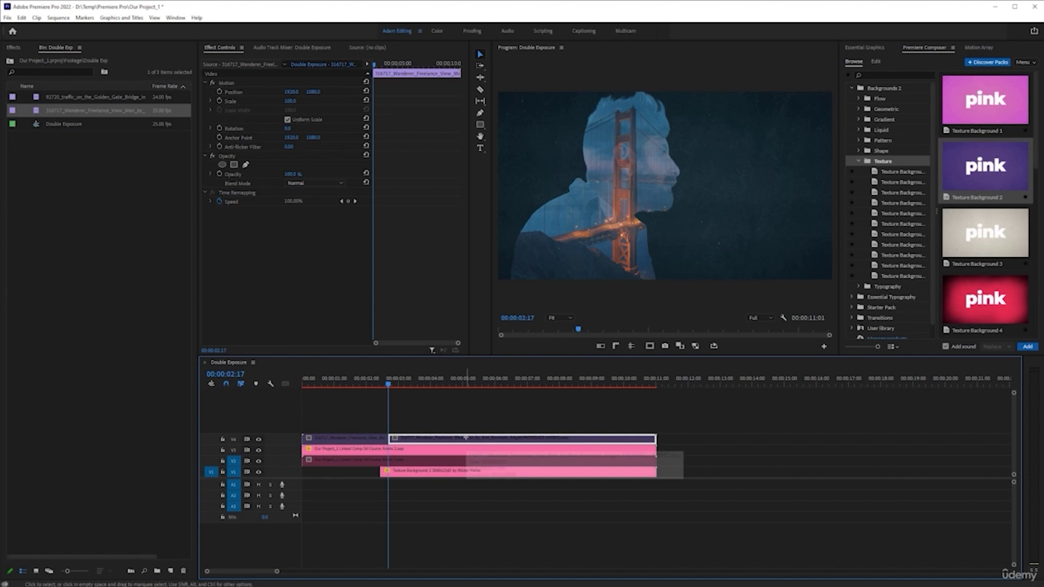
key("Delete")
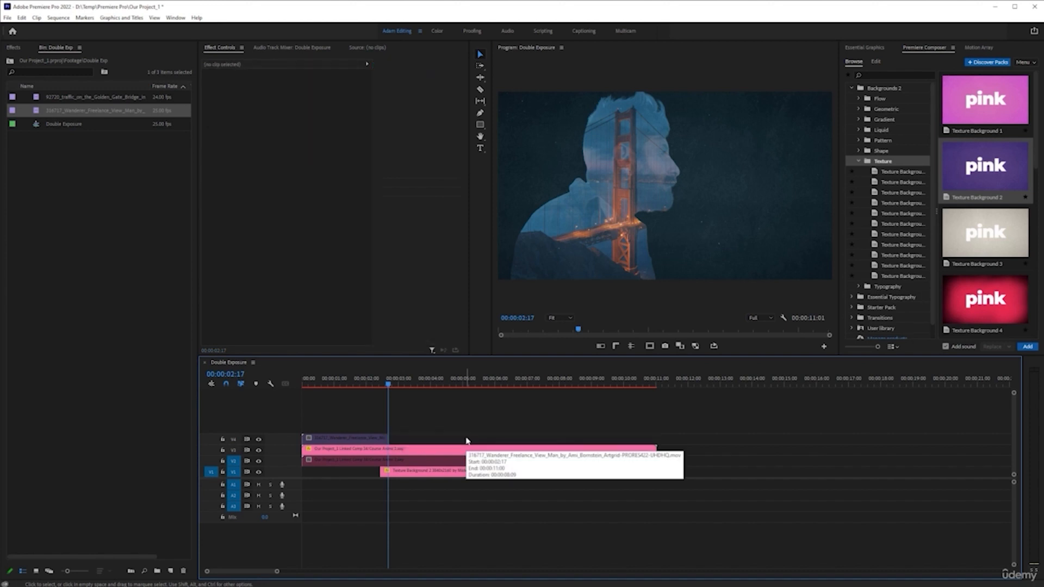
Re-enable the man clip on the top track and extend its end slightly.
left_click(354, 382)
left_click(354, 440)
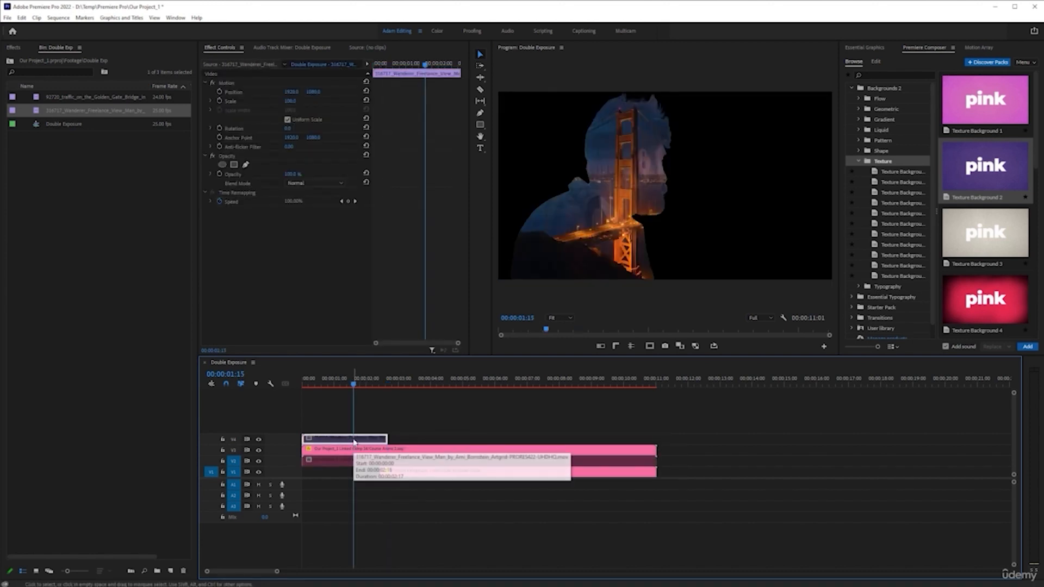
key("shift+e")
key("Home")
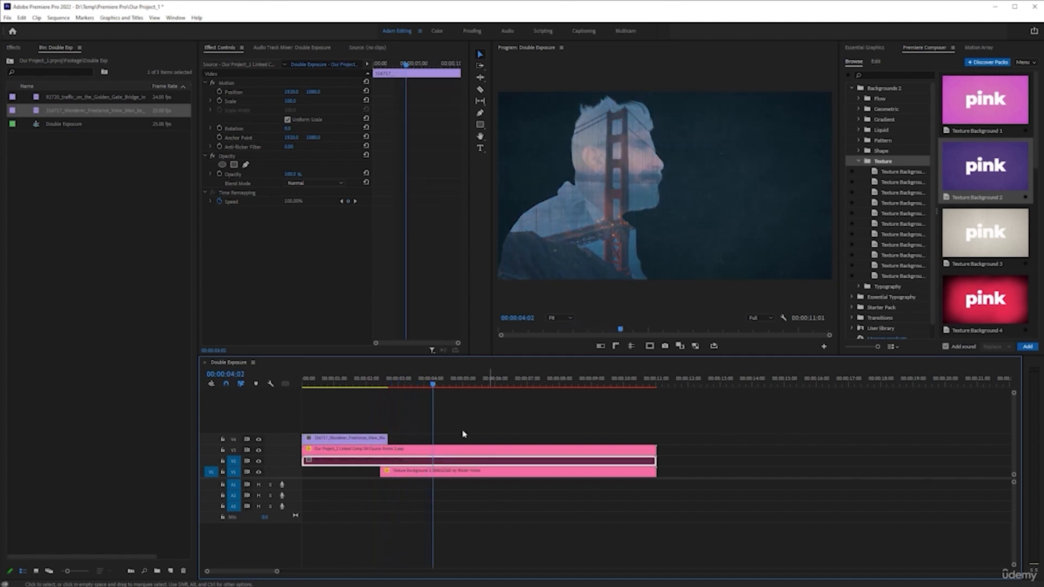
key("Home")
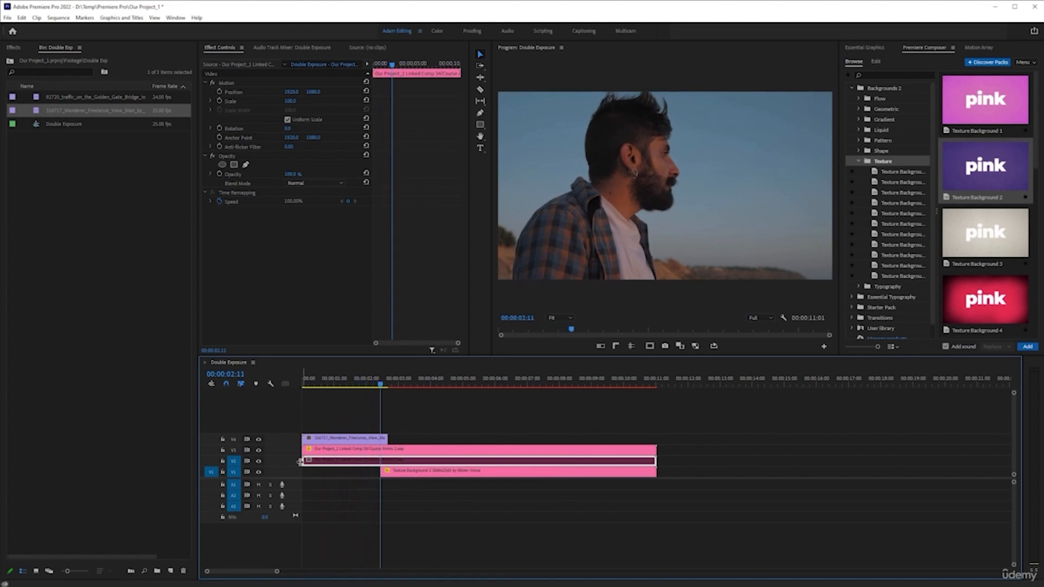
left_click_drag(391, 438, 398, 439)
Play the sequence from the start to review the transition from the man to the double exposure.
key("Home")
key("space")
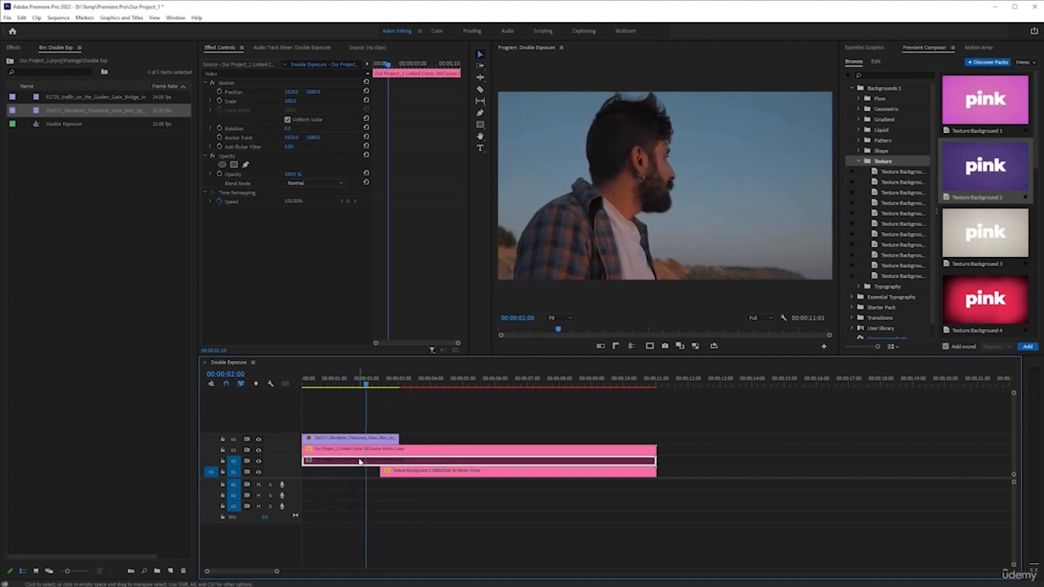
key("space")
key("Up")
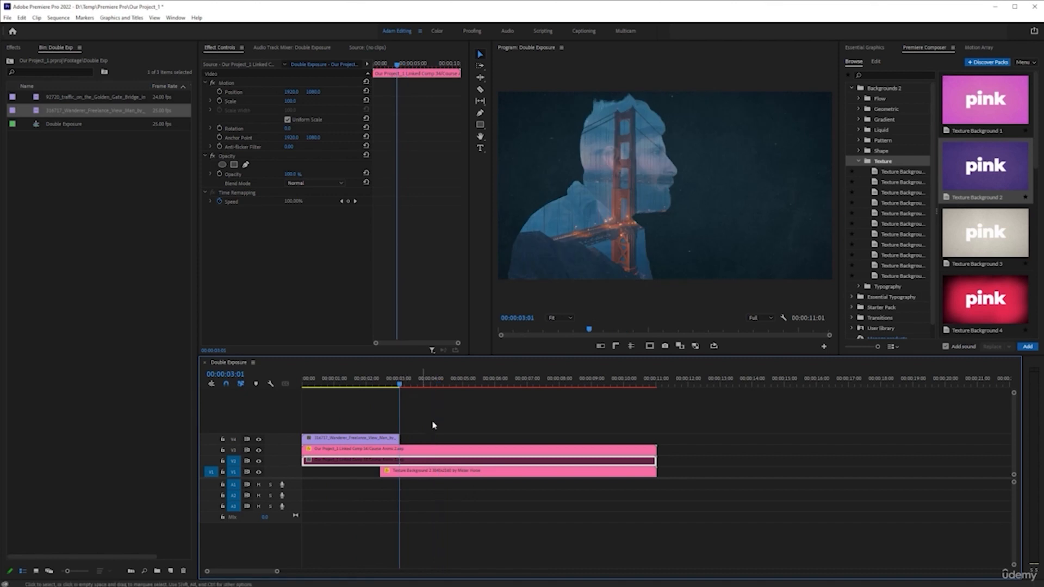
Add the Organic Light Leak 1 transition from Premiere Composer's Light Leaks transitions to the sequence.
left_click(851, 88)
left_click(852, 119)
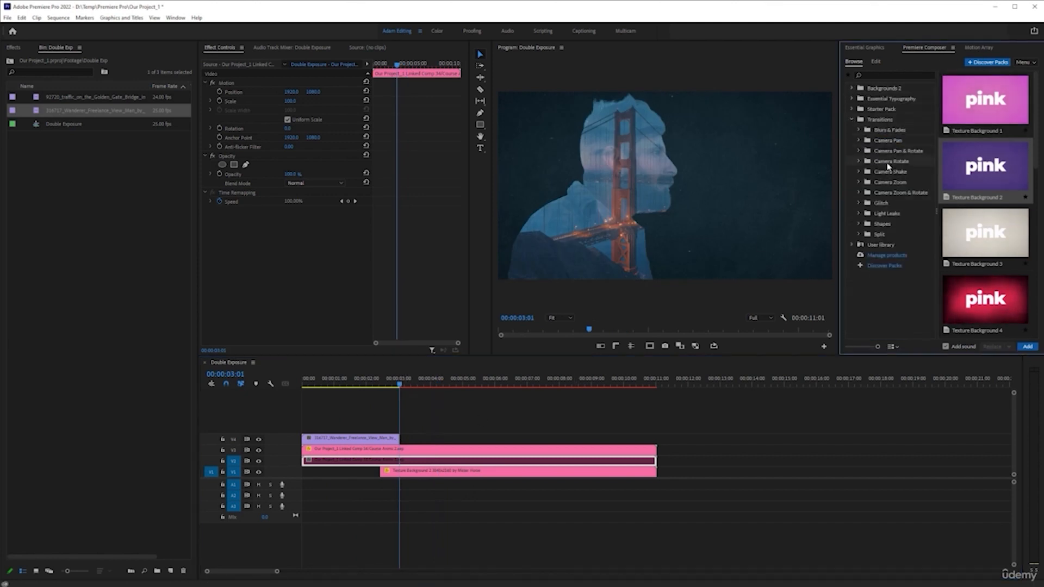
left_click(859, 214)
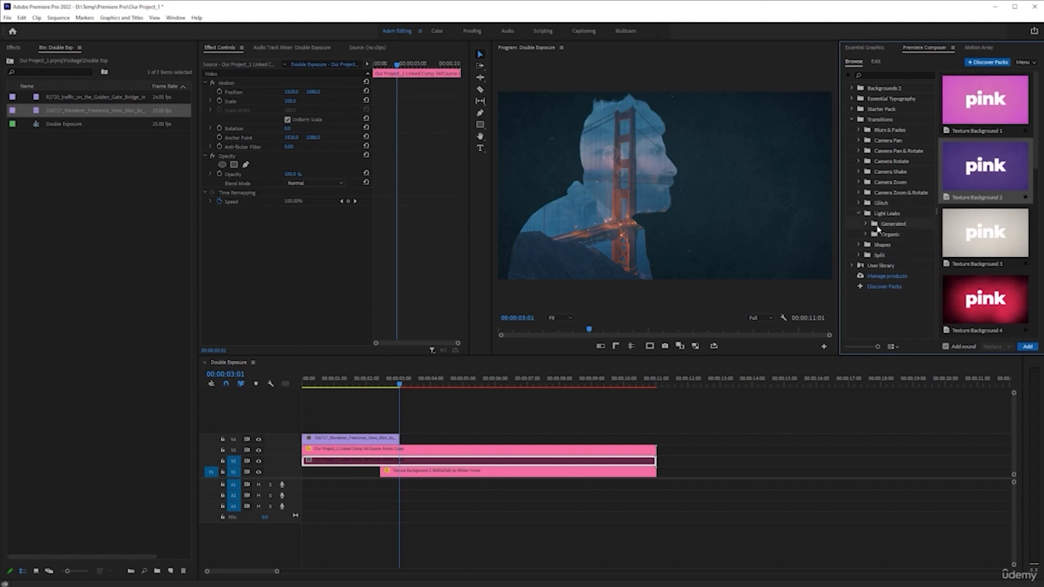
left_click(882, 214)
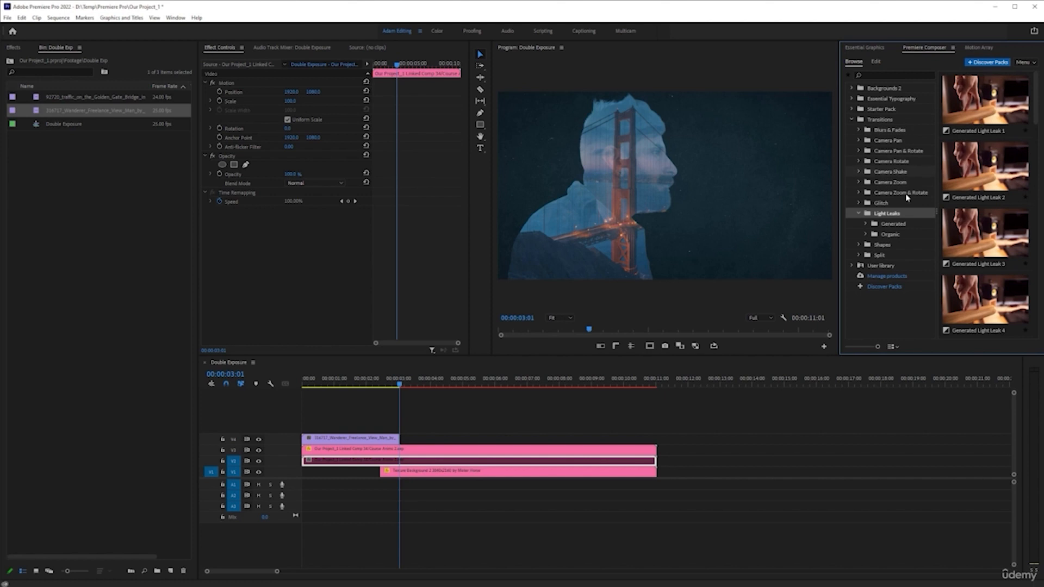
left_click(885, 235)
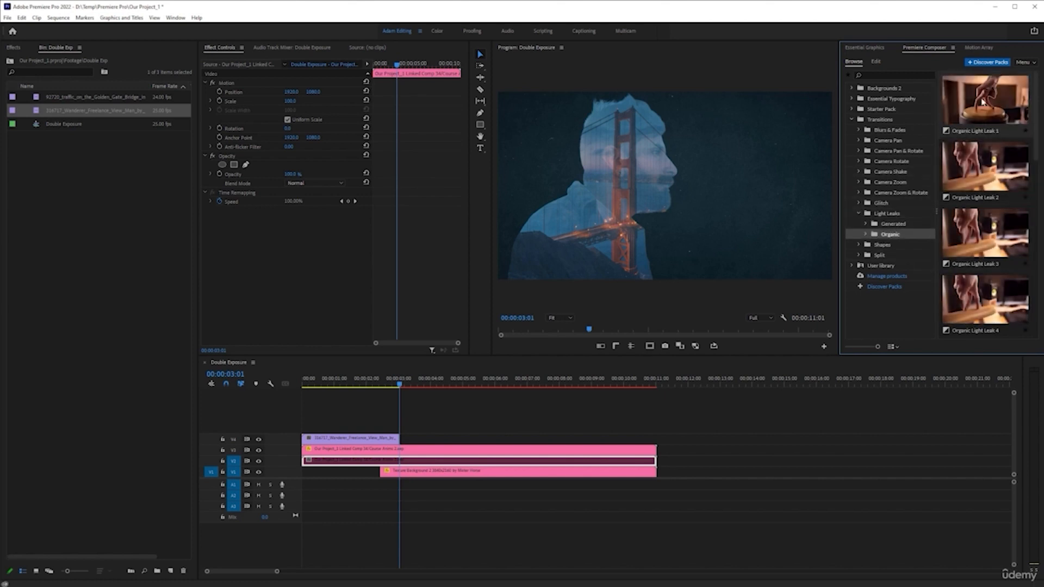
left_click(1006, 229)
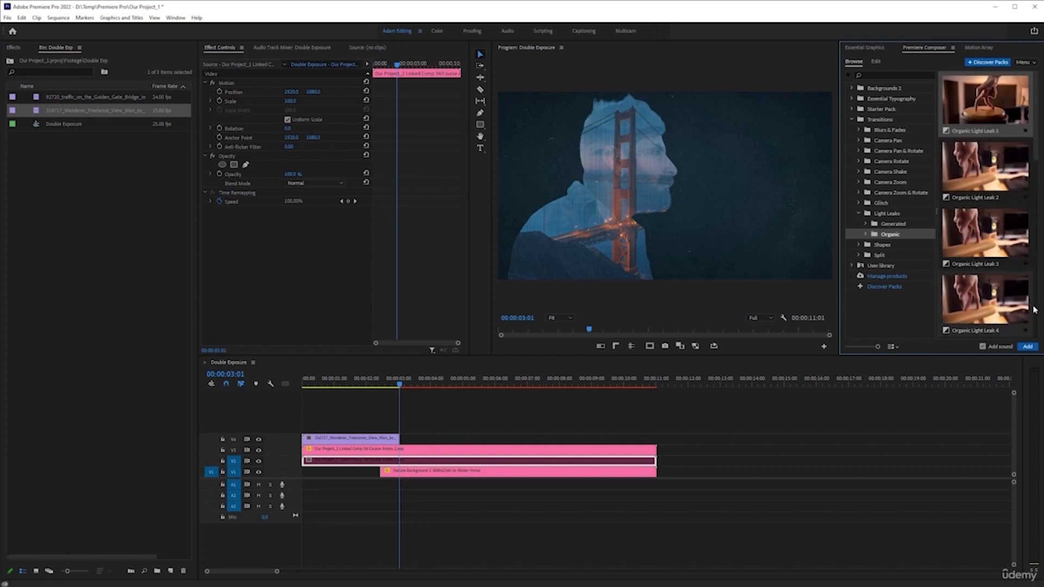
left_click(1027, 346)
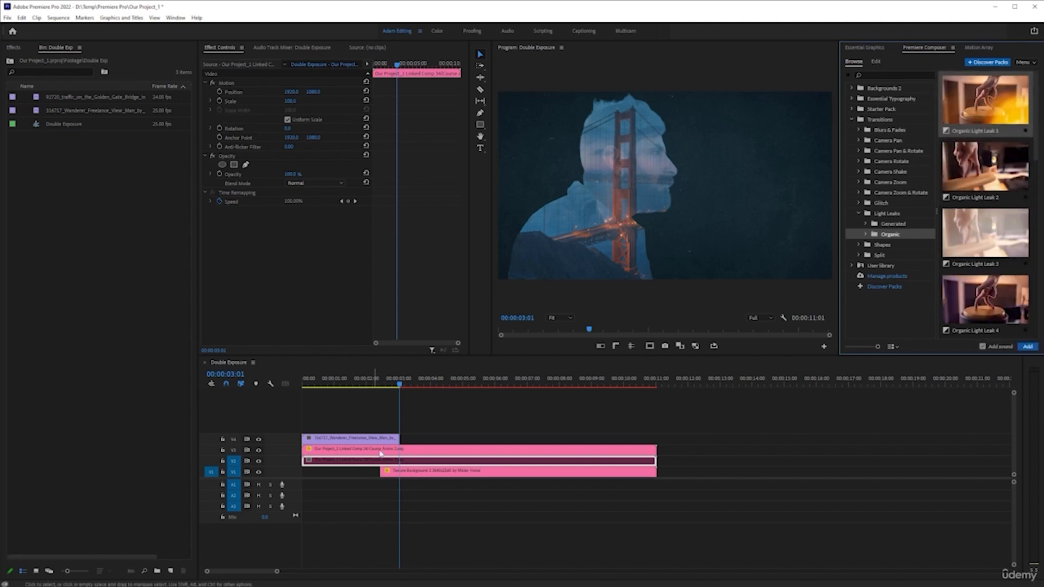
Insert the Organic Light Leak 1 clip at the playhead above the man clip and play back the result.
left_click(1025, 349)
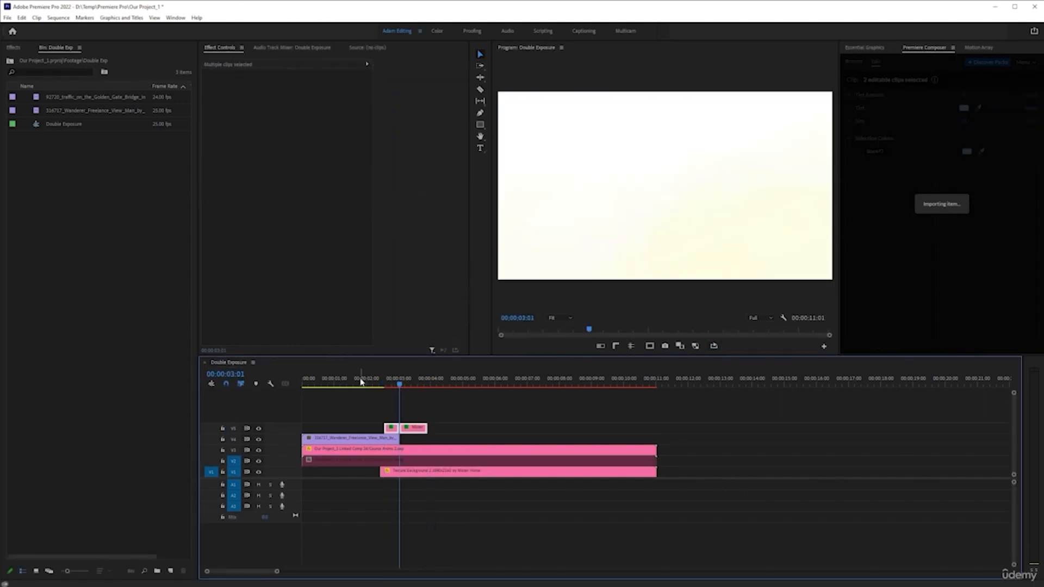
left_click(361, 381)
key("space")
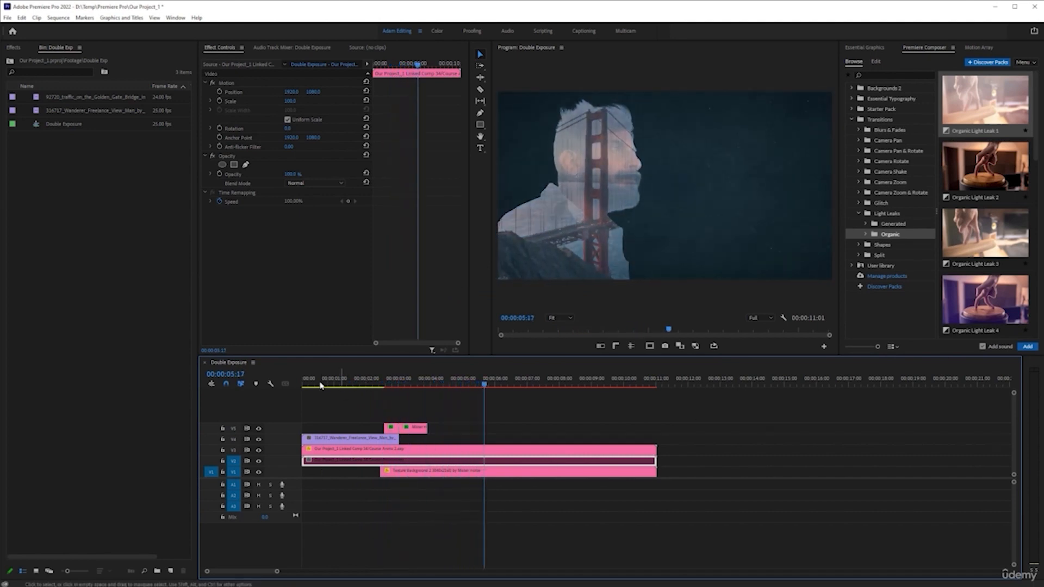
key("Home")
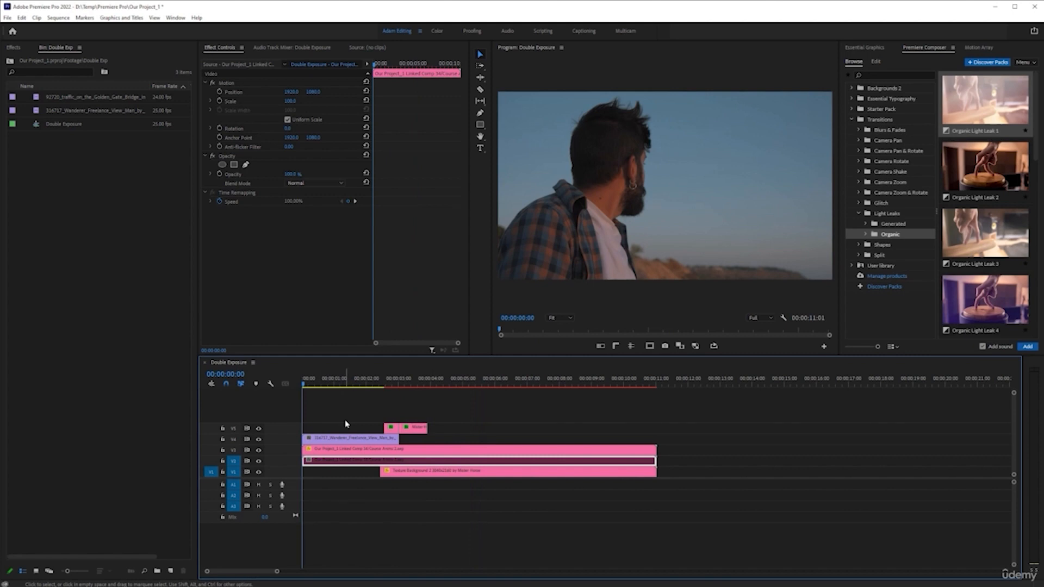
Save the project and render previews of the sequence up to an out point at its end.
key("ctrl+s")
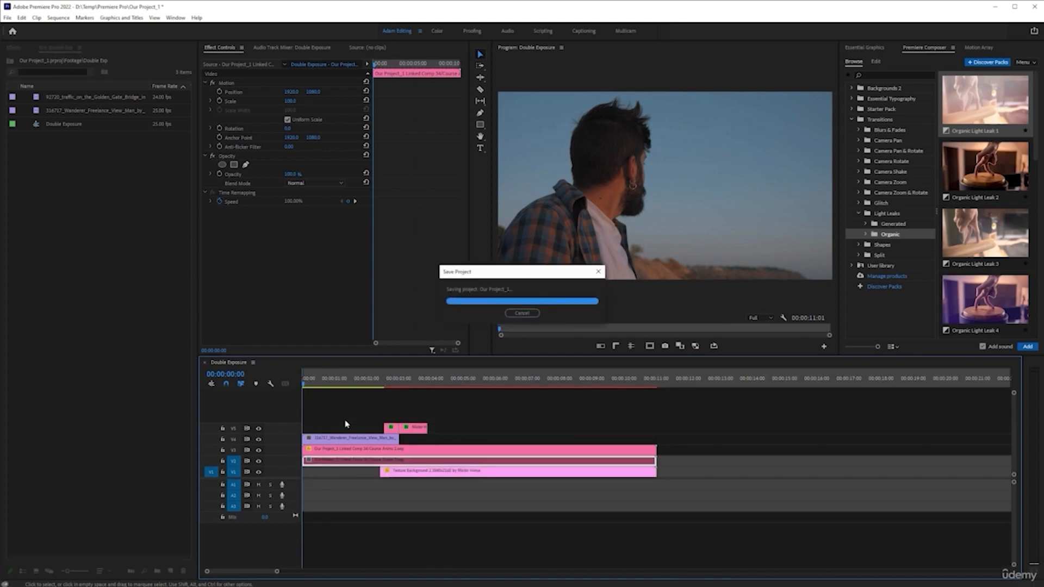
left_click(640, 385)
key("End")
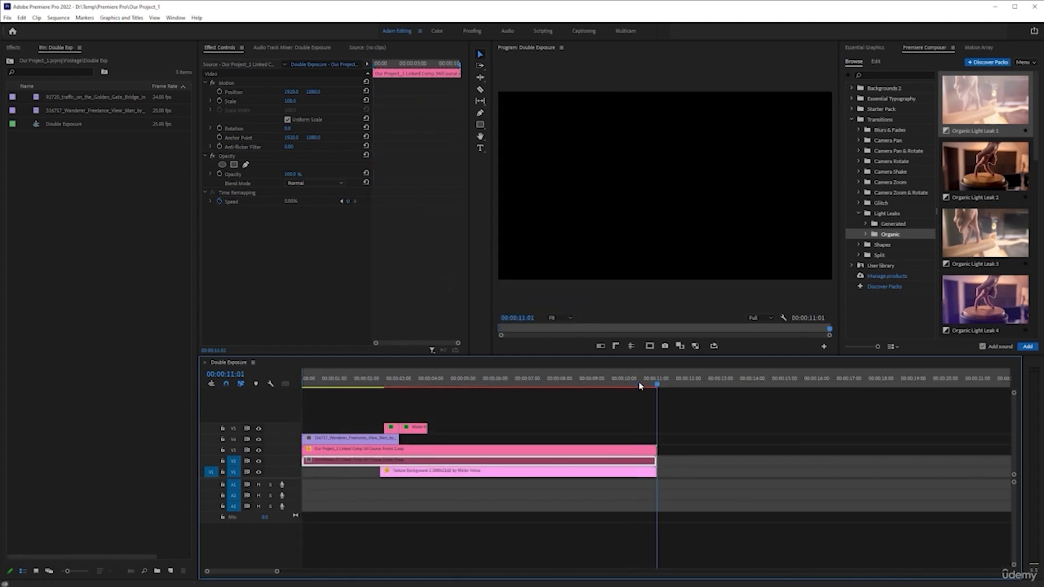
key("o")
key("Return")
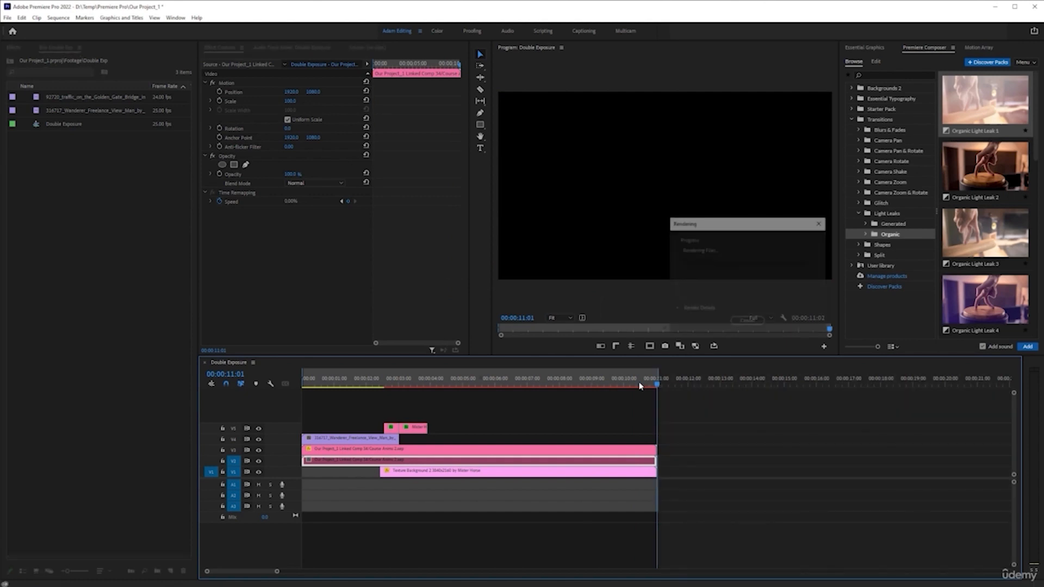
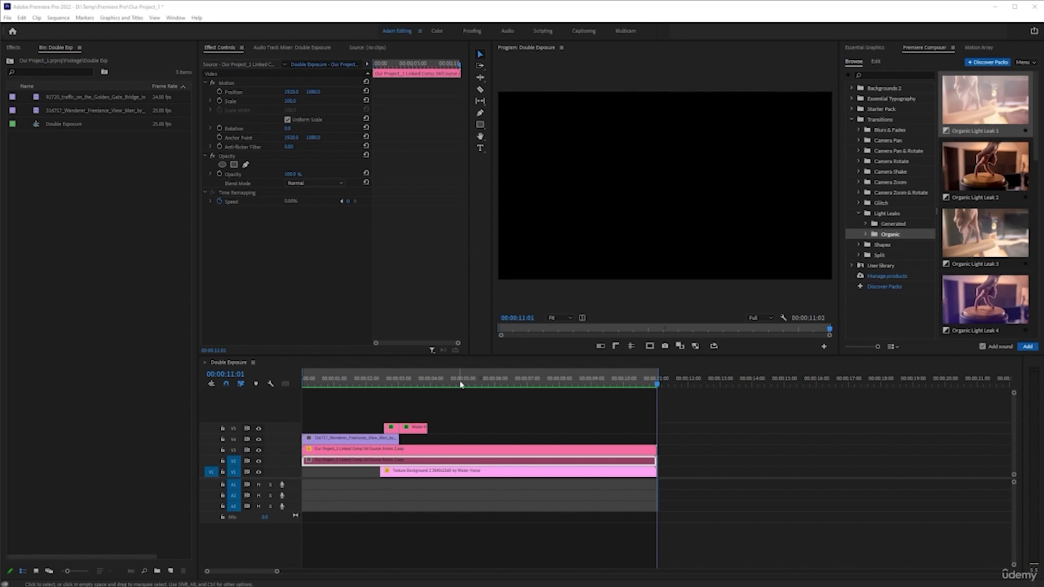
Review the sequence by scrubbing and playing it from the start with the timeline zoomed to fit.
left_click(460, 383)
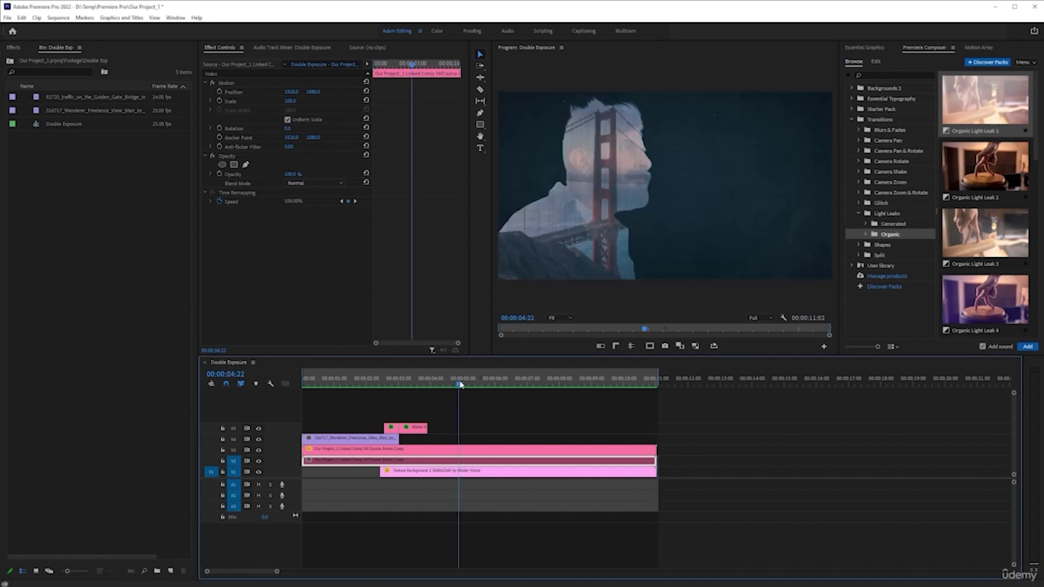
left_click(367, 384)
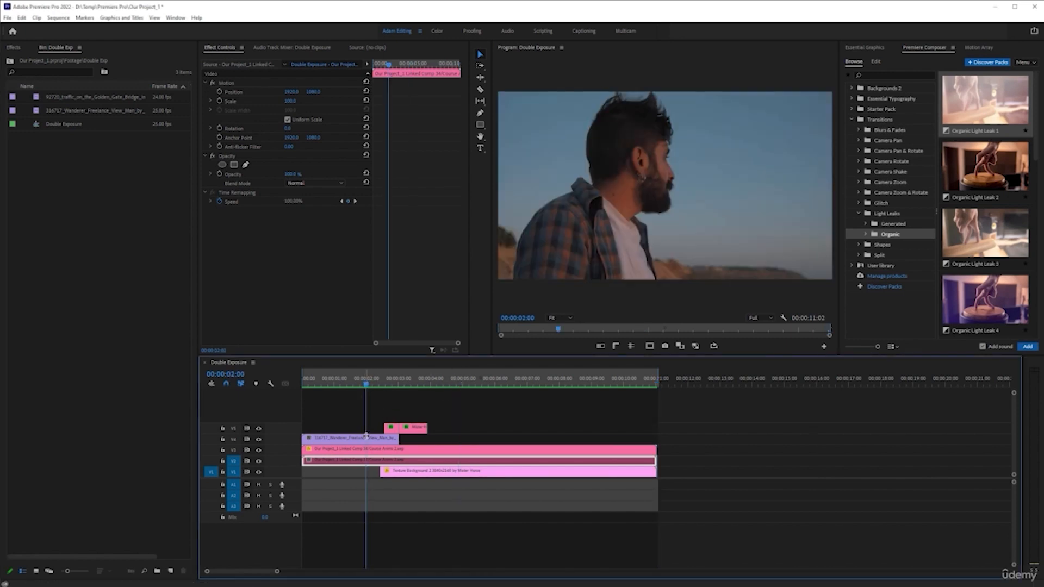
key("equal")
key("equal")
key("equal")
key("backslash")
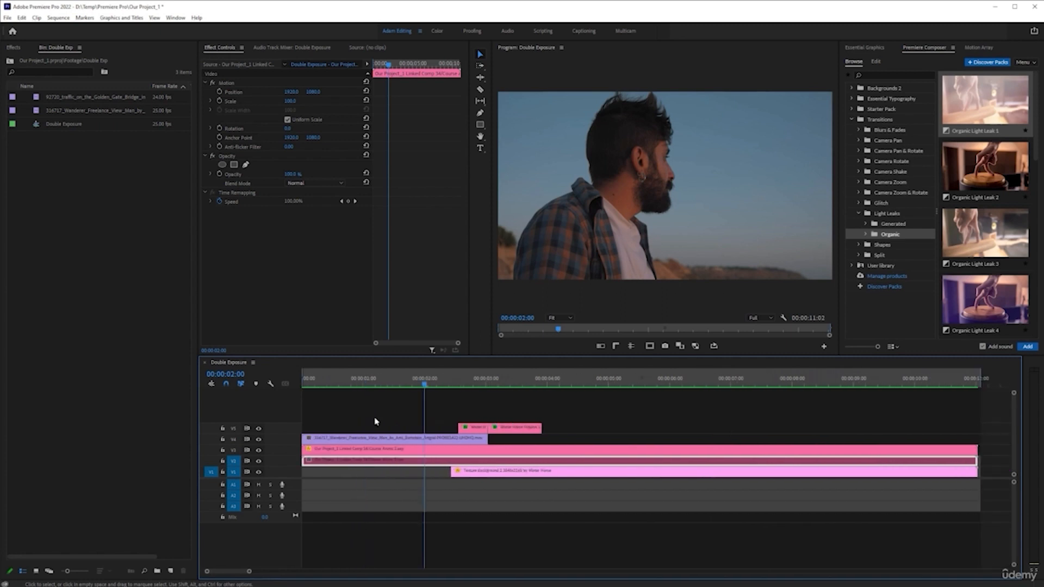
key("space")
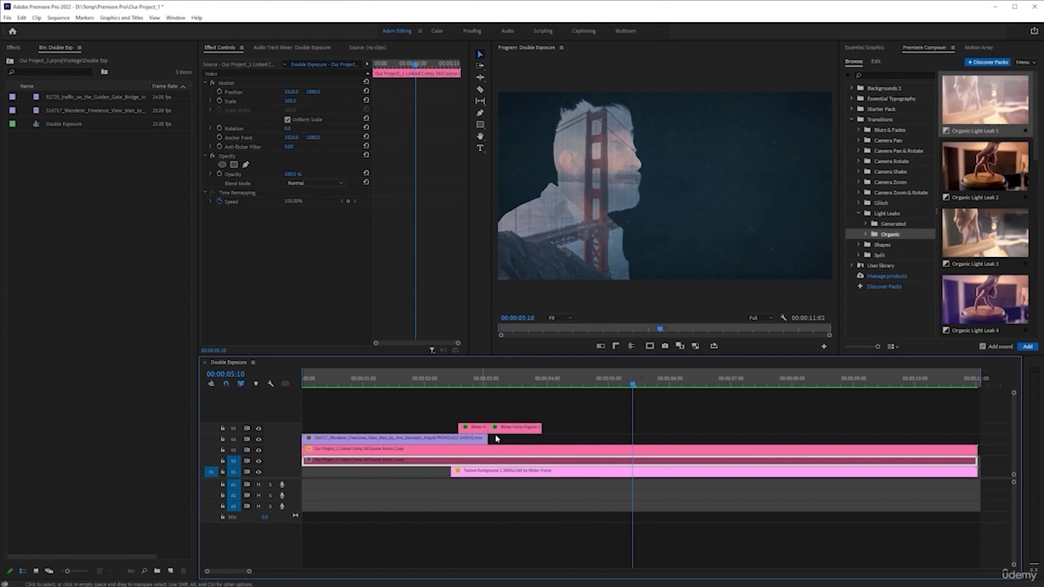
key("space")
scroll(623, 459, "down", 5)
scroll(522, 452, "up", 3)
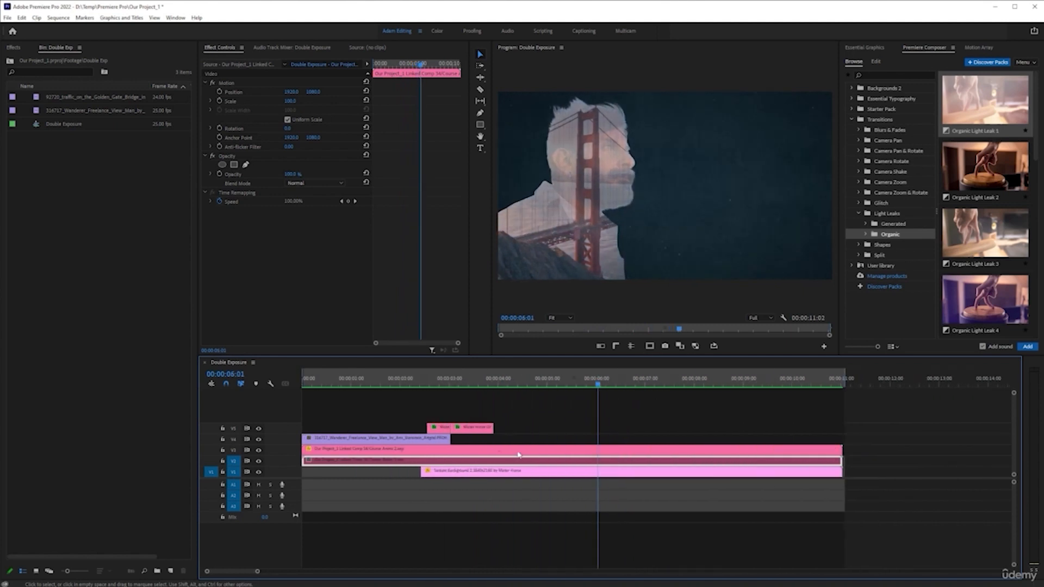
scroll(488, 438, "down", 2)
key("Home")
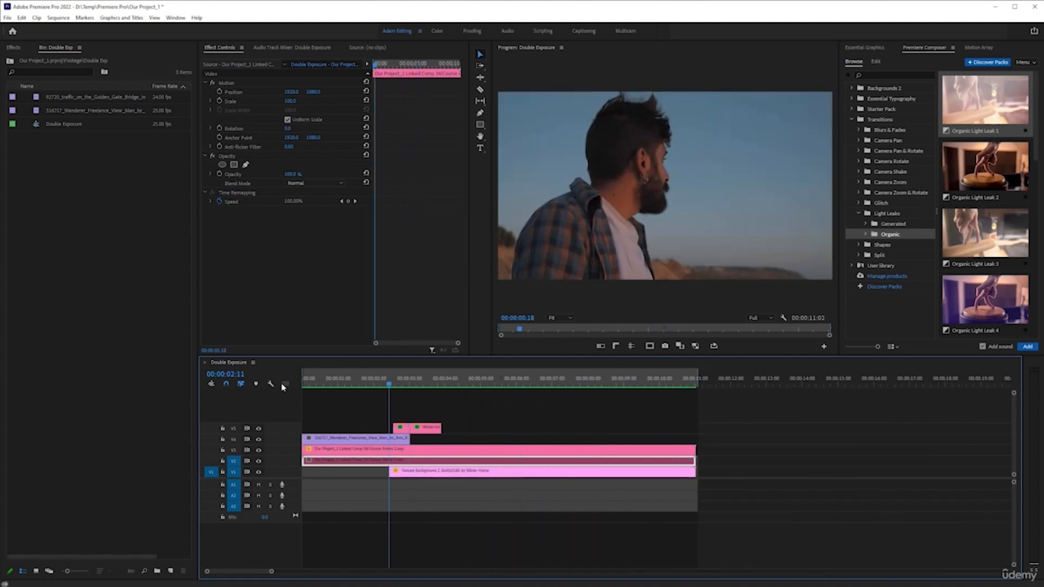
key("space")
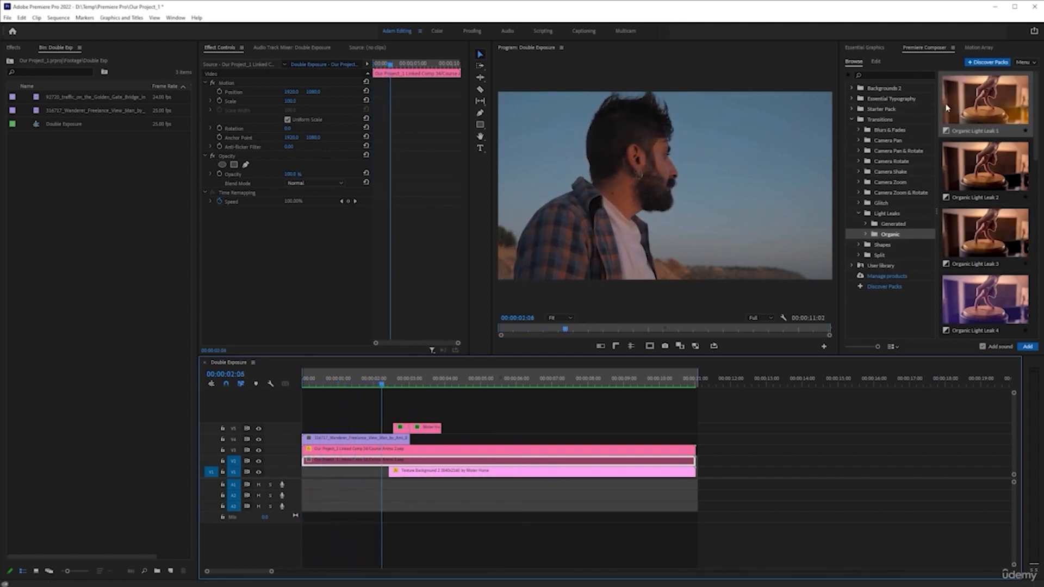
Search Motion Array's sound effects for wilderness and preview one of the results.
left_click(987, 49)
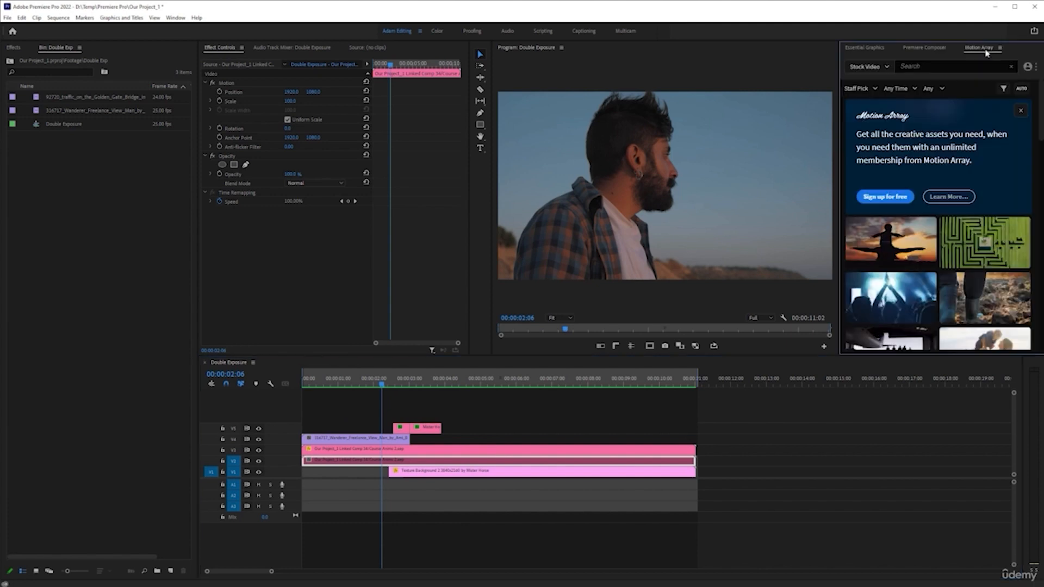
left_click(869, 67)
left_click(867, 188)
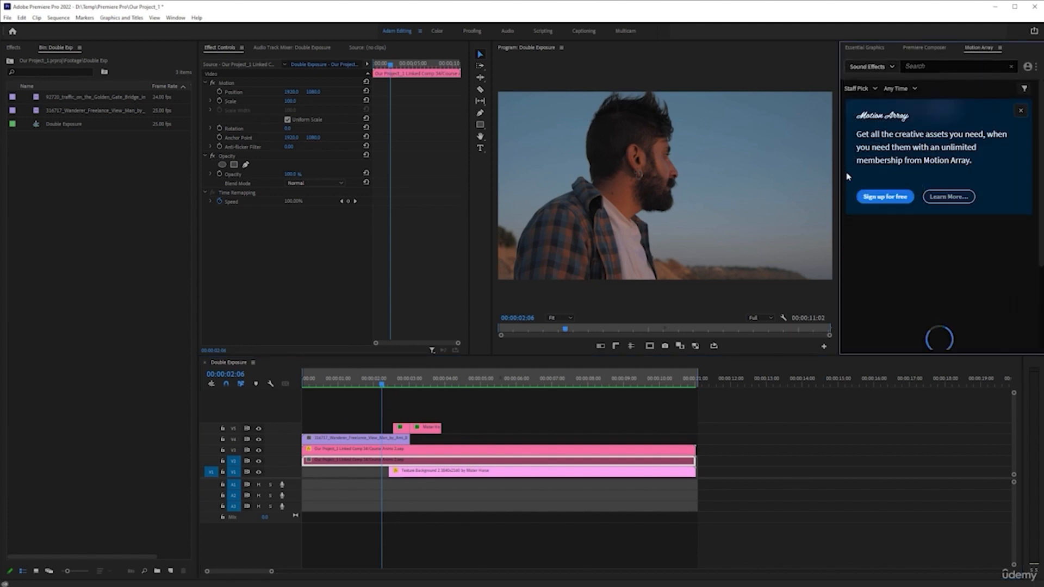
left_click(948, 66)
type("wilderness")
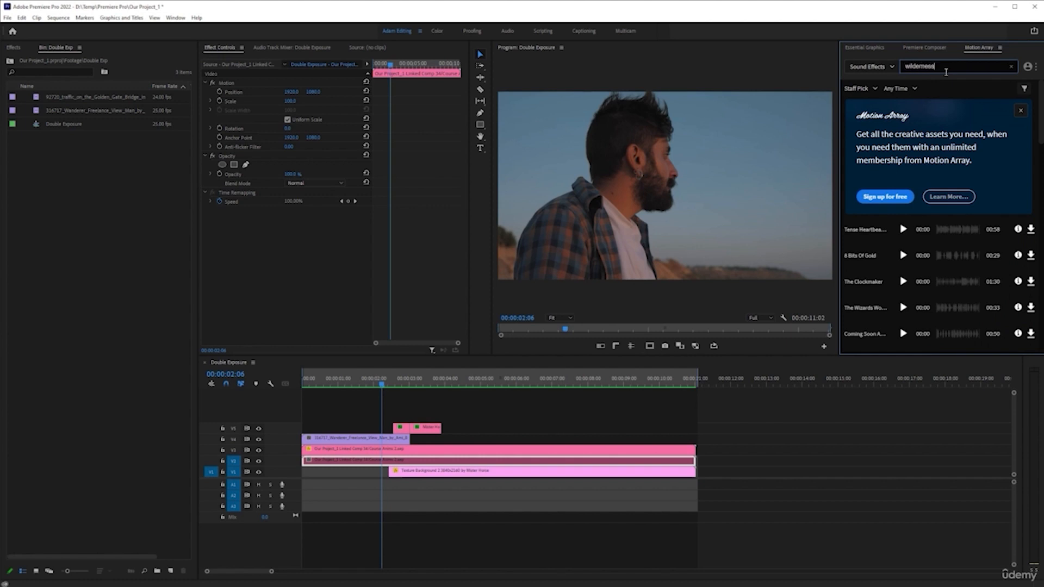
key("Return")
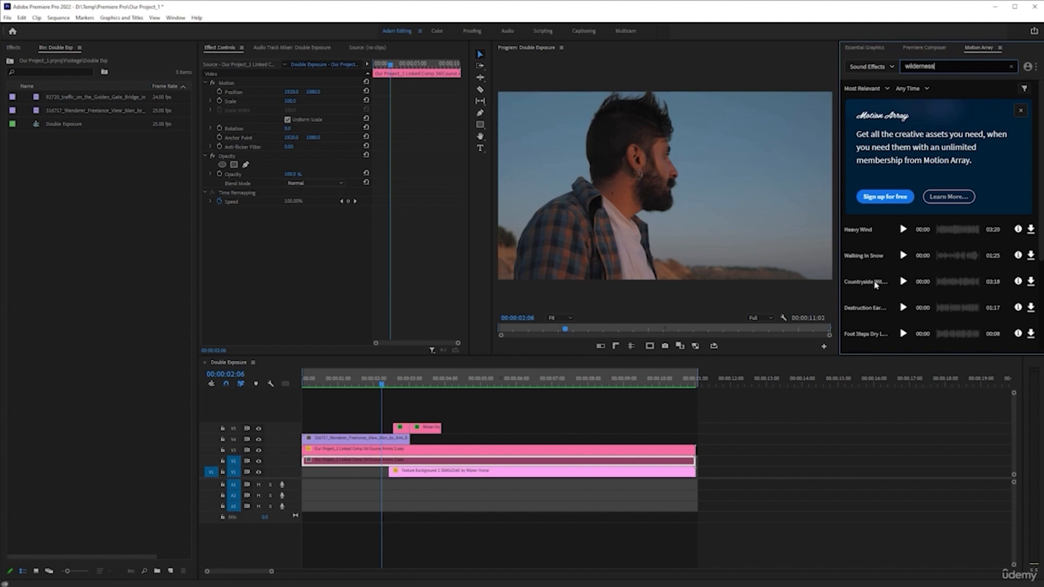
left_click(902, 282)
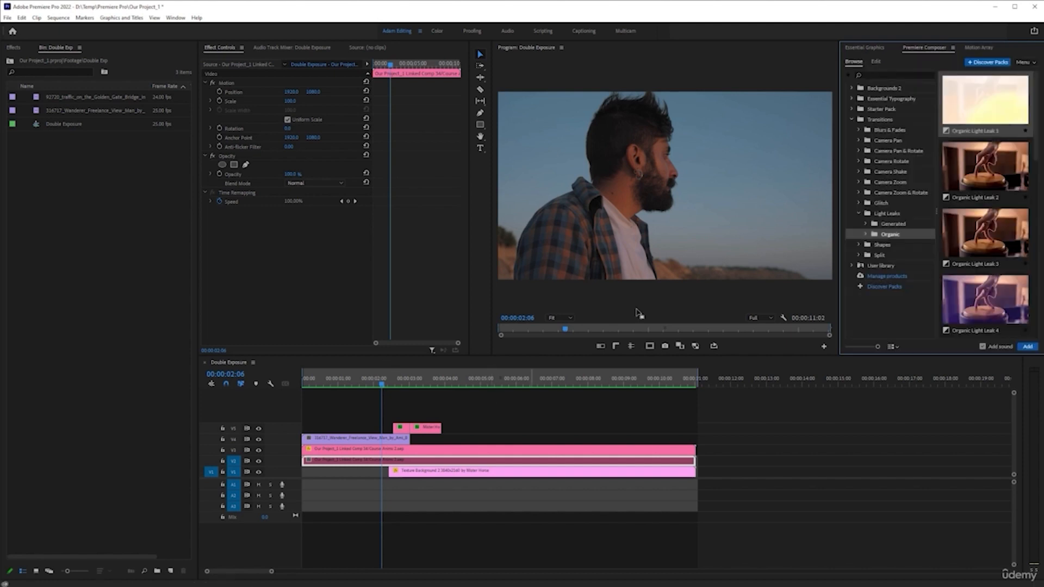
Reopen Motion Array's sound effects, maximize the panel and search for countryside.
left_click(977, 50)
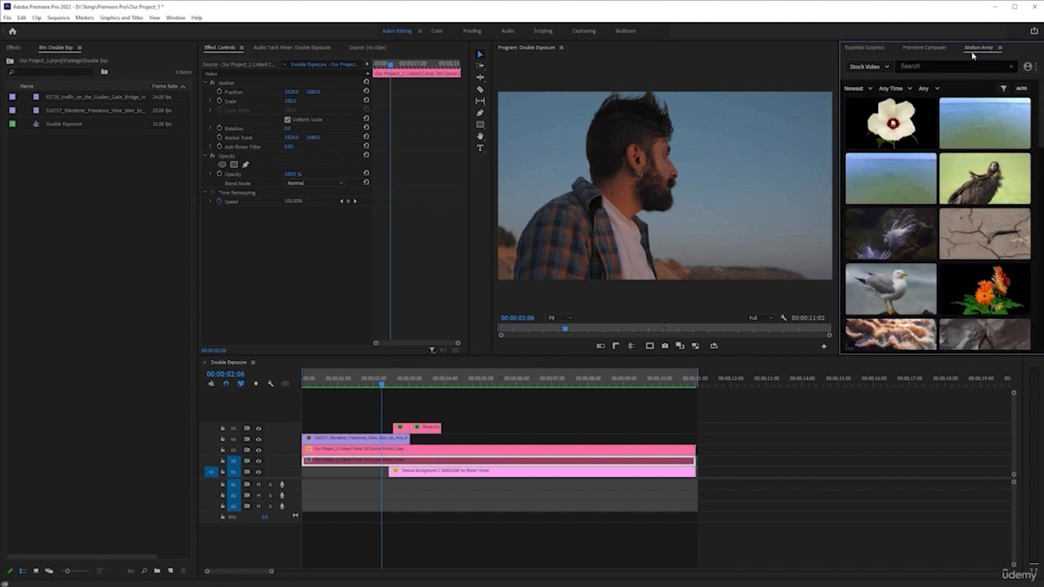
mouse_move(919, 106)
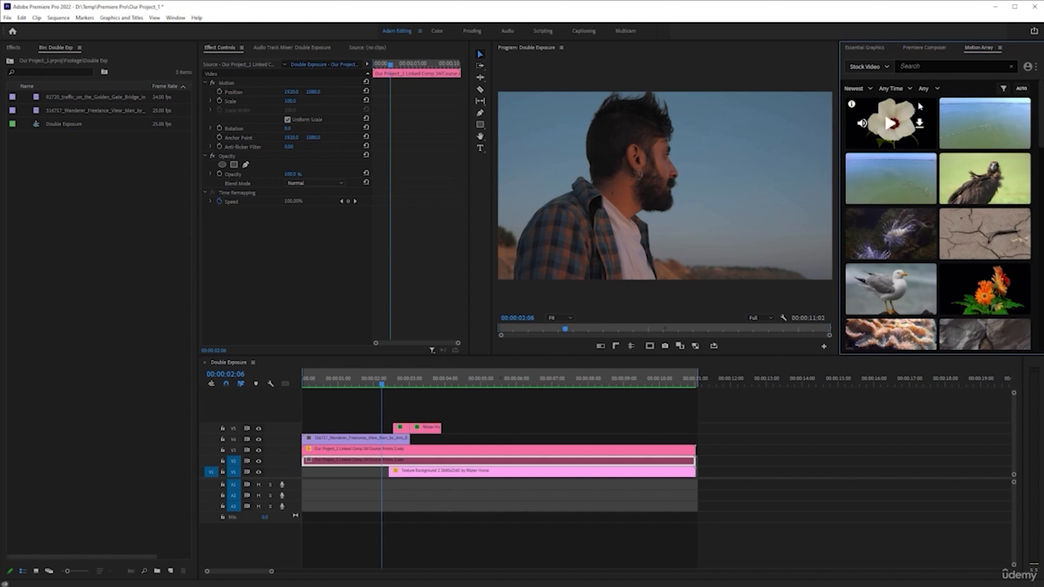
left_click(868, 66)
left_click(868, 187)
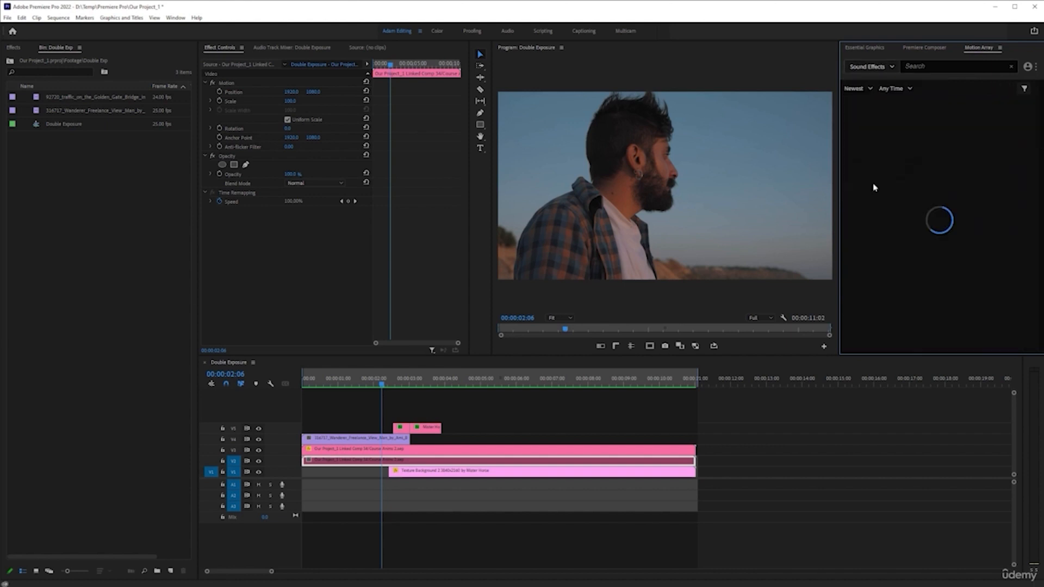
key("grave")
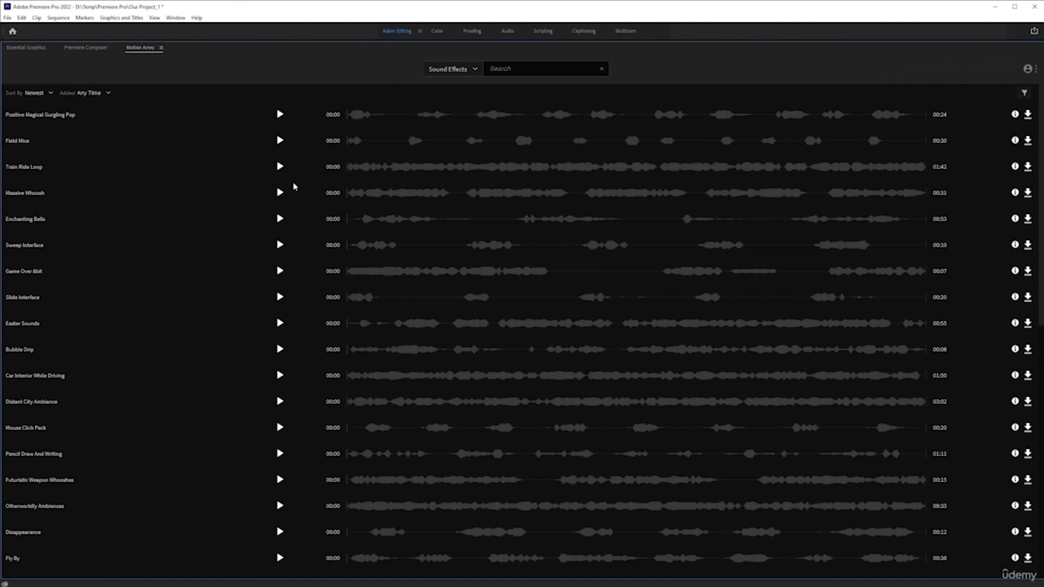
left_click(498, 70)
type("countrysid")
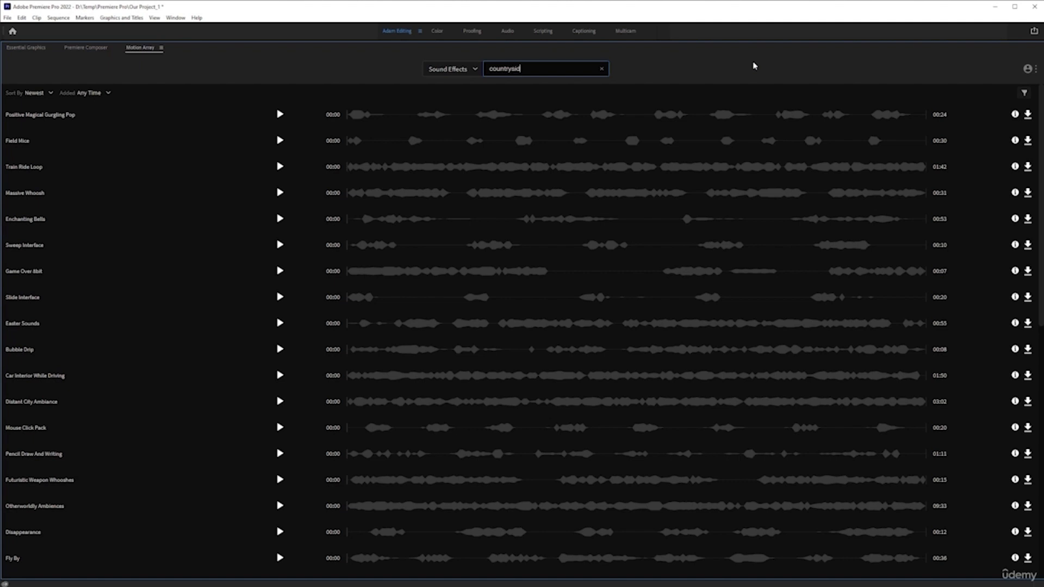
type("e")
key("Return")
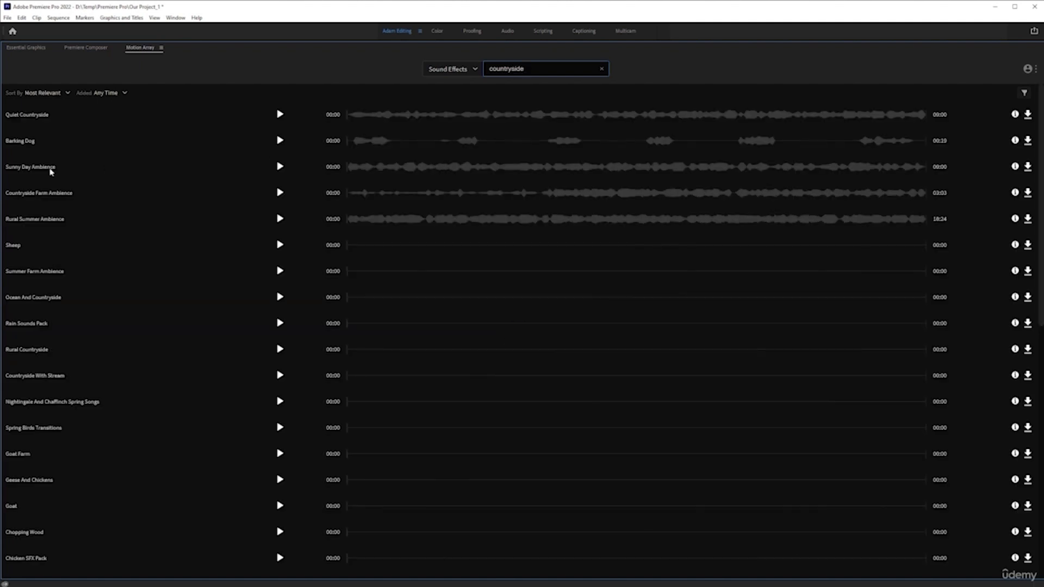
Preview the Quiet Countryside sound effect and download it.
left_click(279, 114)
left_click(280, 115)
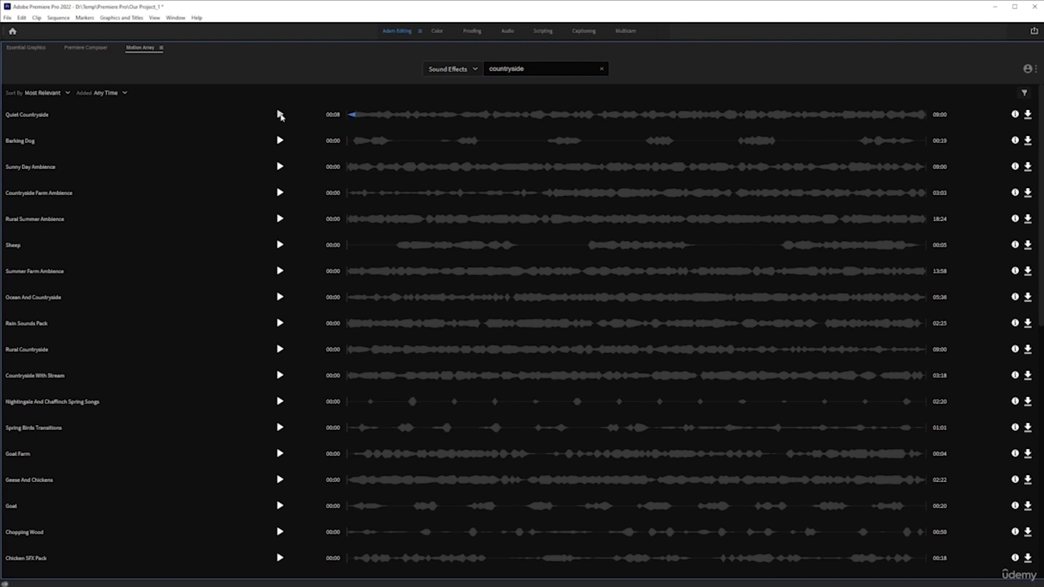
left_click(533, 122)
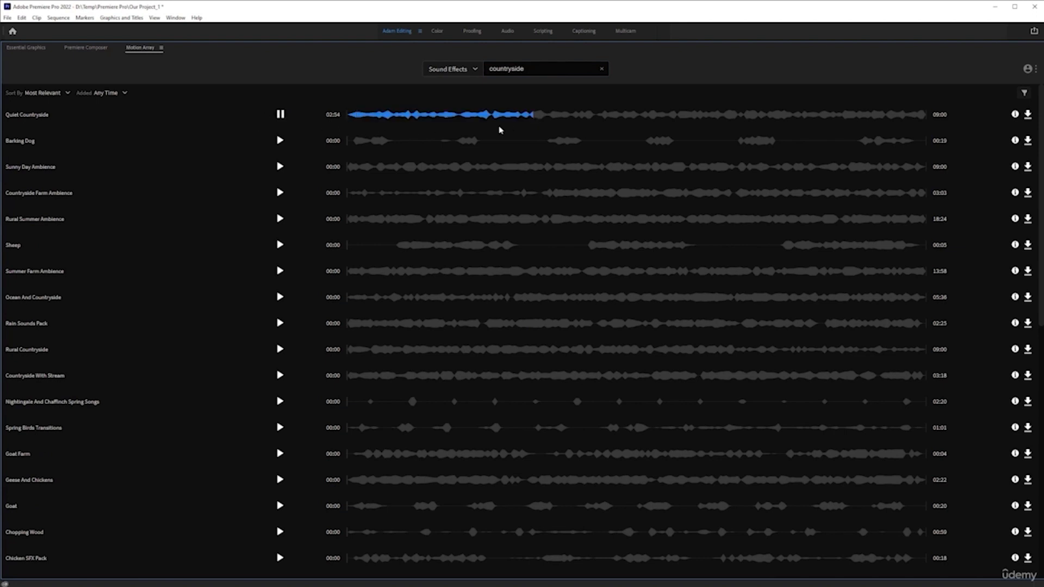
left_click(281, 116)
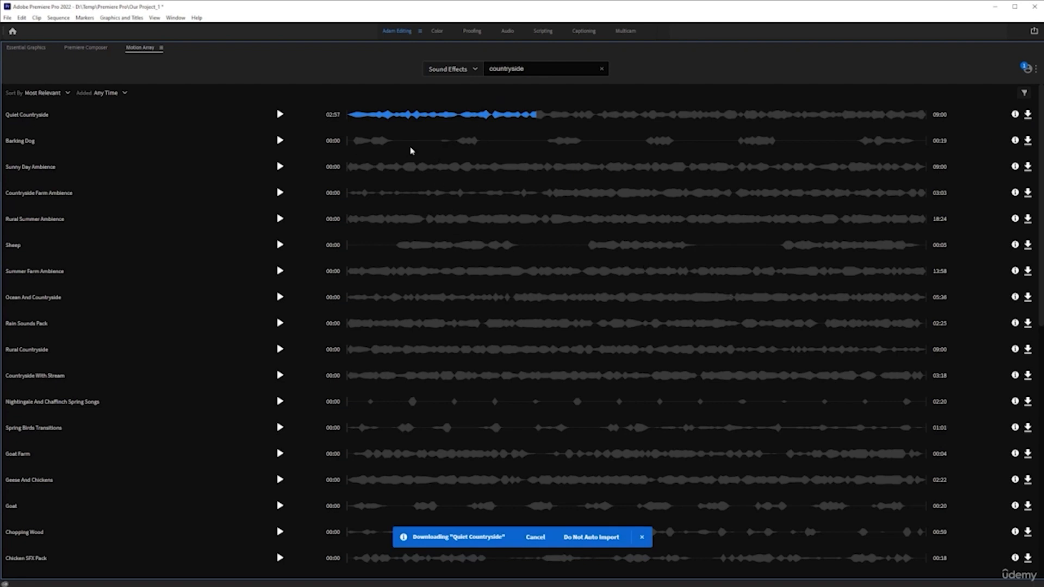
Search sound effects for city, preview several ambiences and download the Traffic sound effect.
left_click_drag(527, 72, 466, 76)
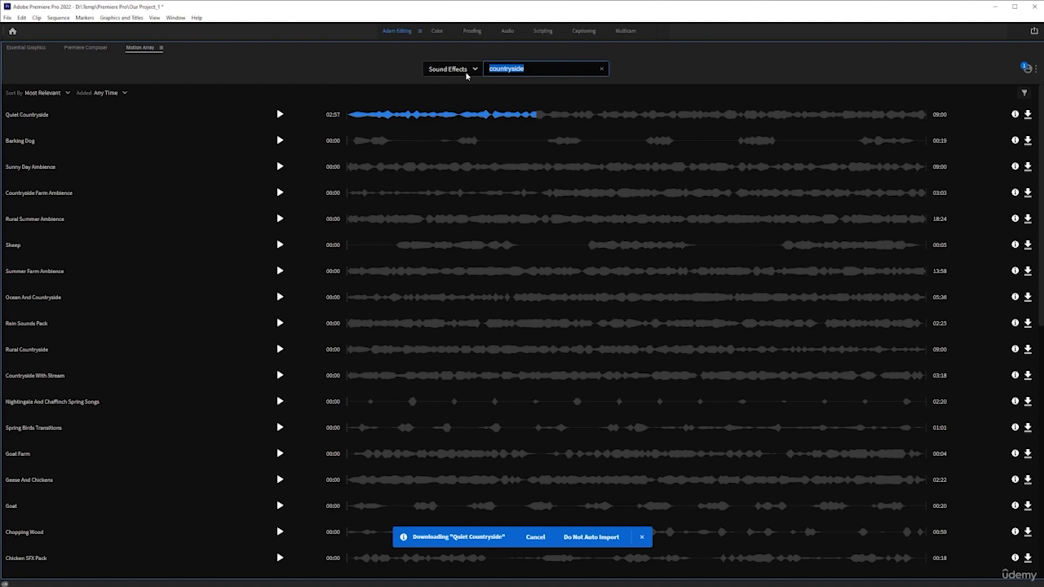
type("city")
key("Return")
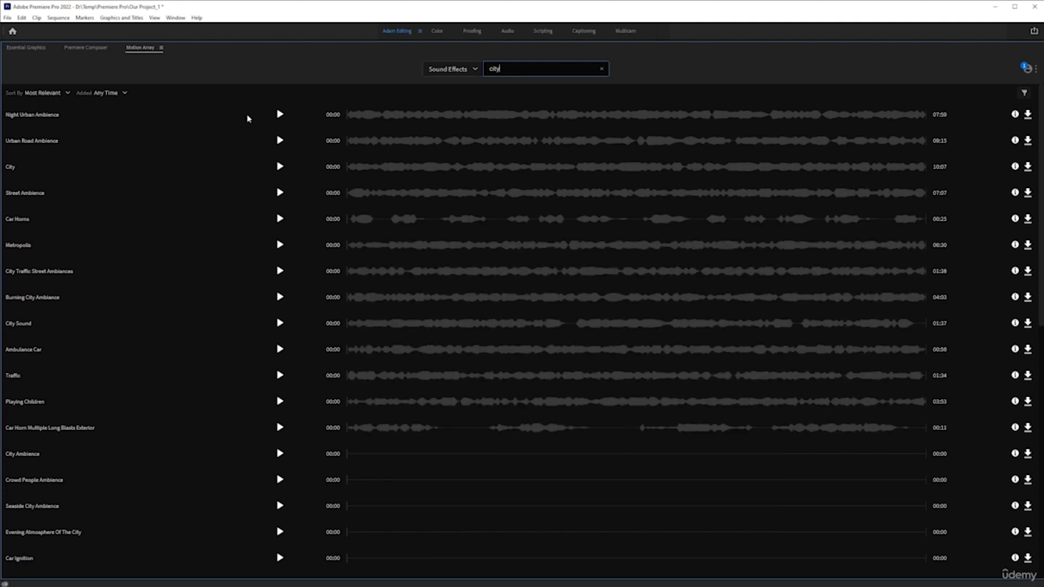
left_click(280, 115)
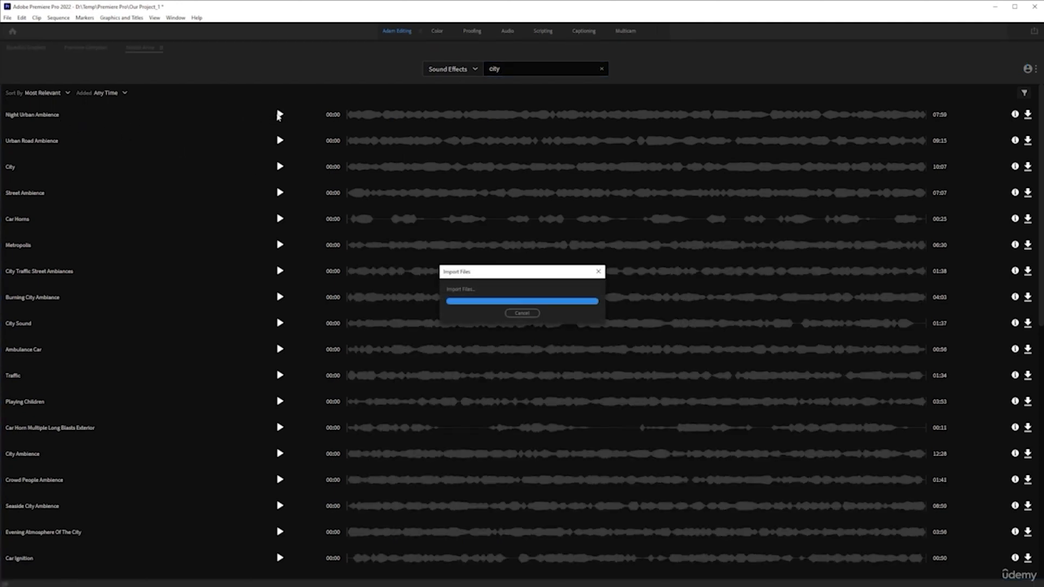
left_click(280, 114)
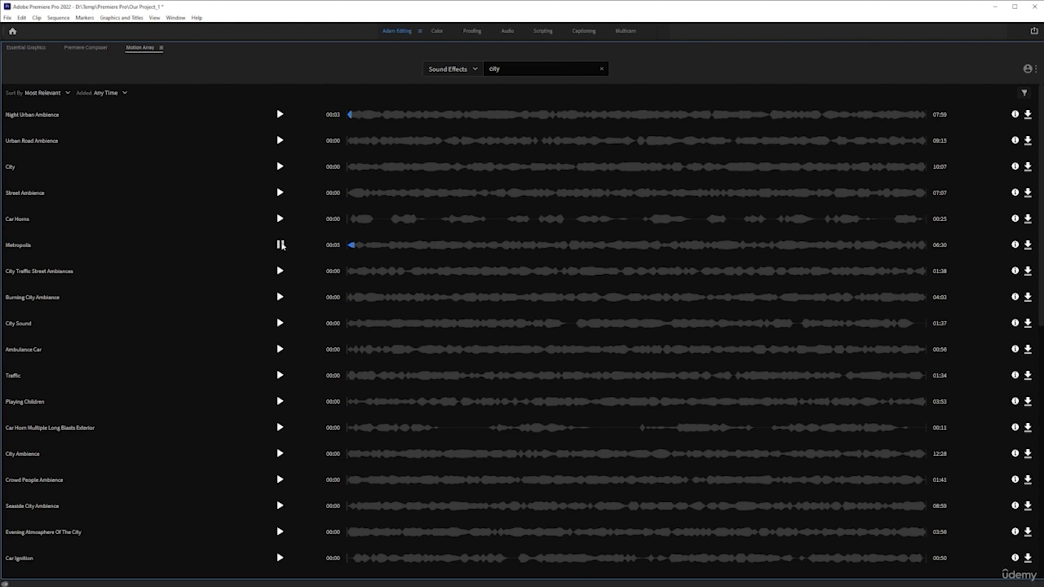
scroll(229, 350, "down", 3)
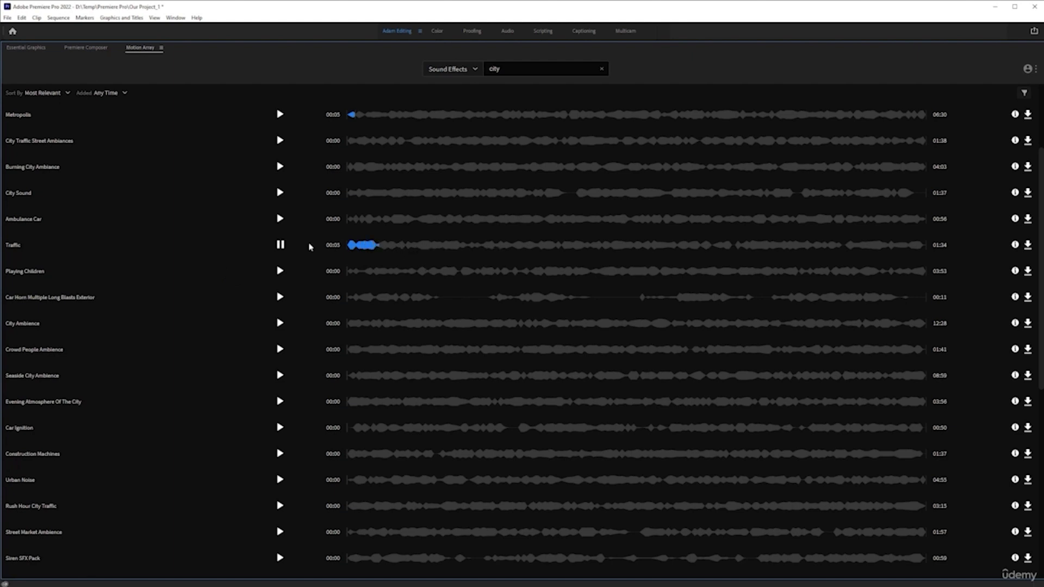
left_click(280, 245)
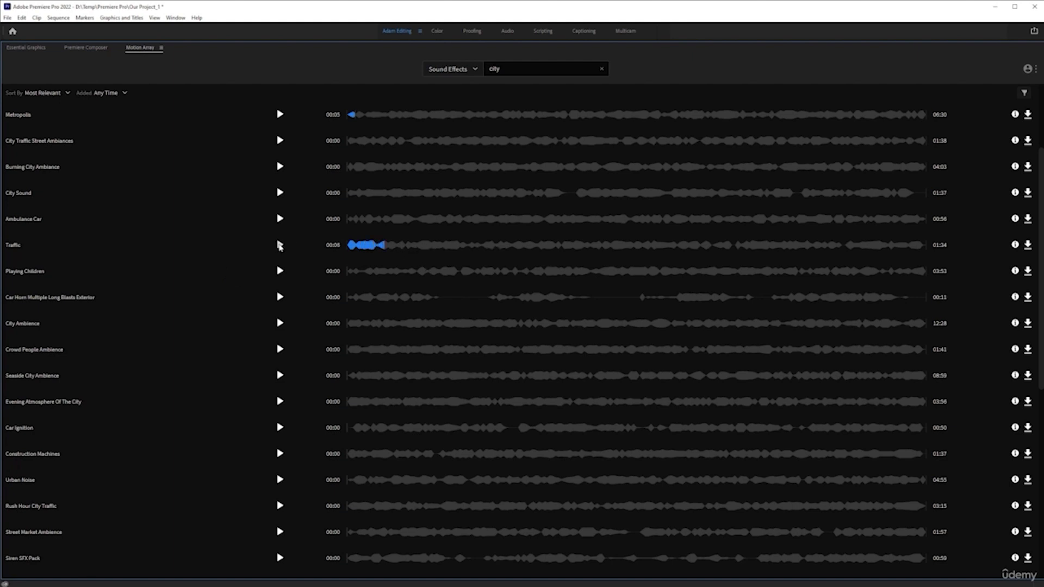
left_click(1028, 245)
key("grave")
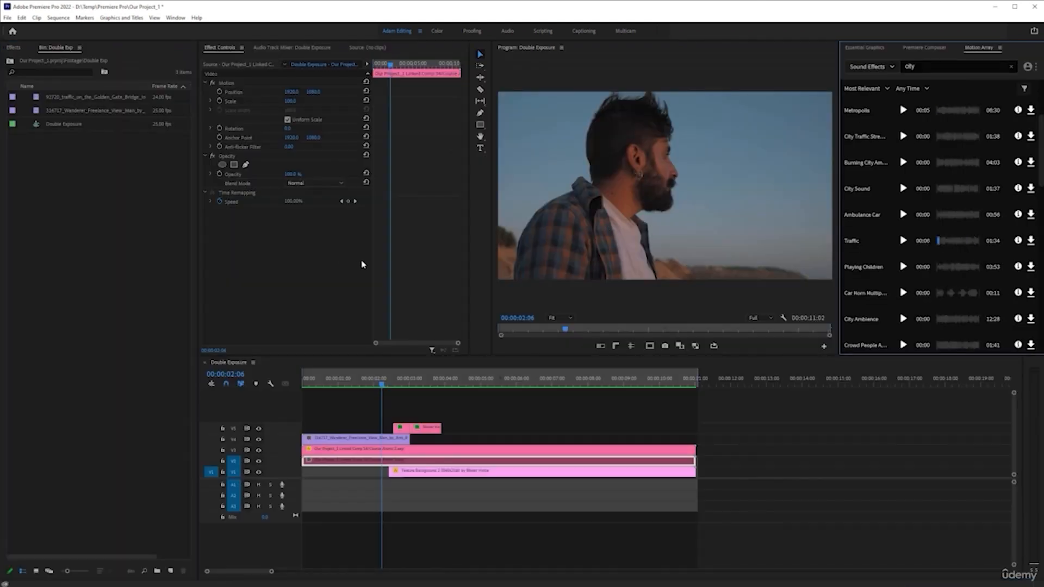
Check the Motion Array downloads and open the Traffic bin inside the project's Motion Array folder.
left_click(1028, 66)
left_click(1010, 118)
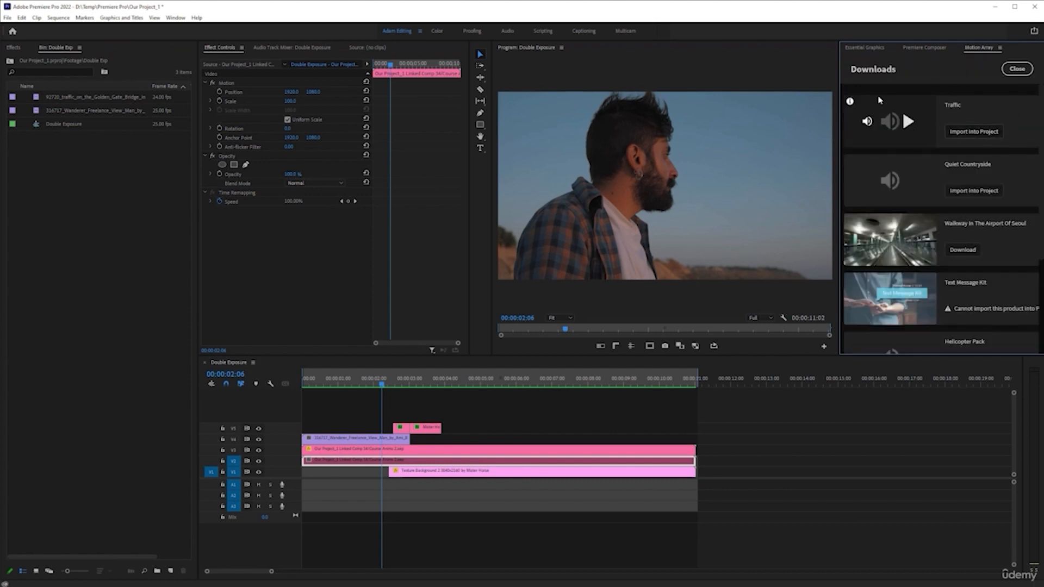
left_click(9, 62)
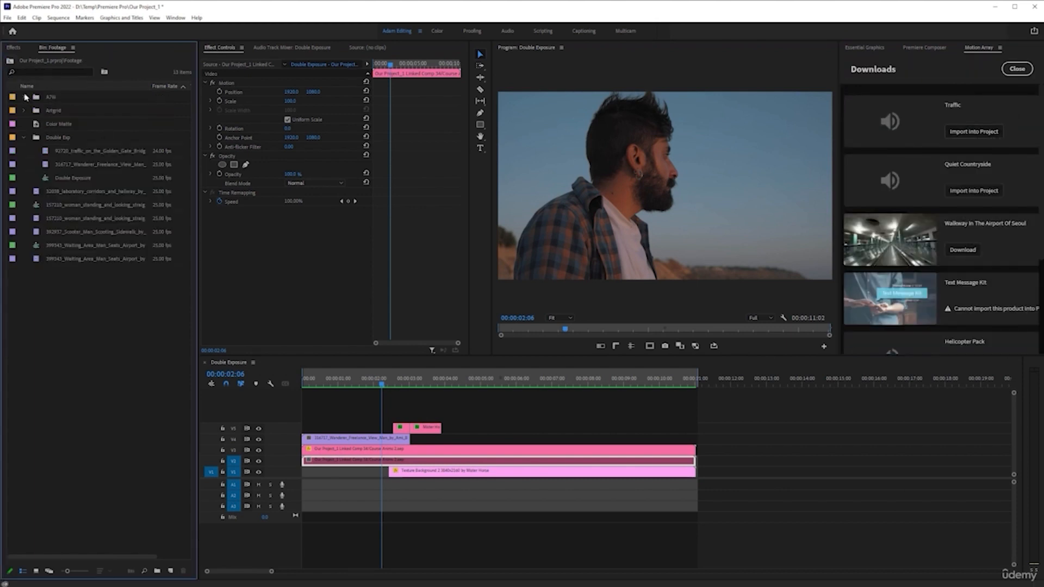
left_click(9, 61)
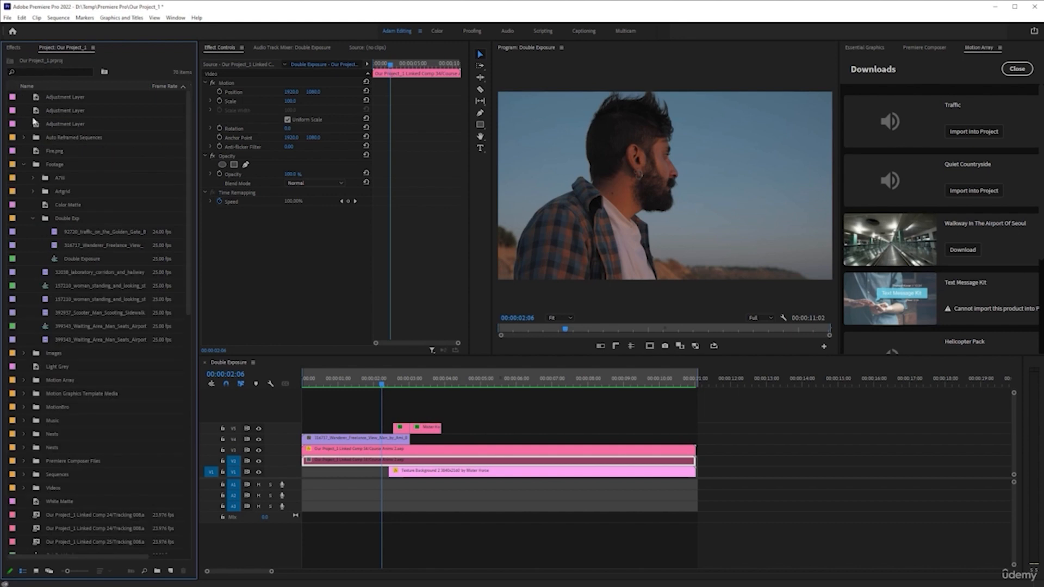
left_click(23, 164)
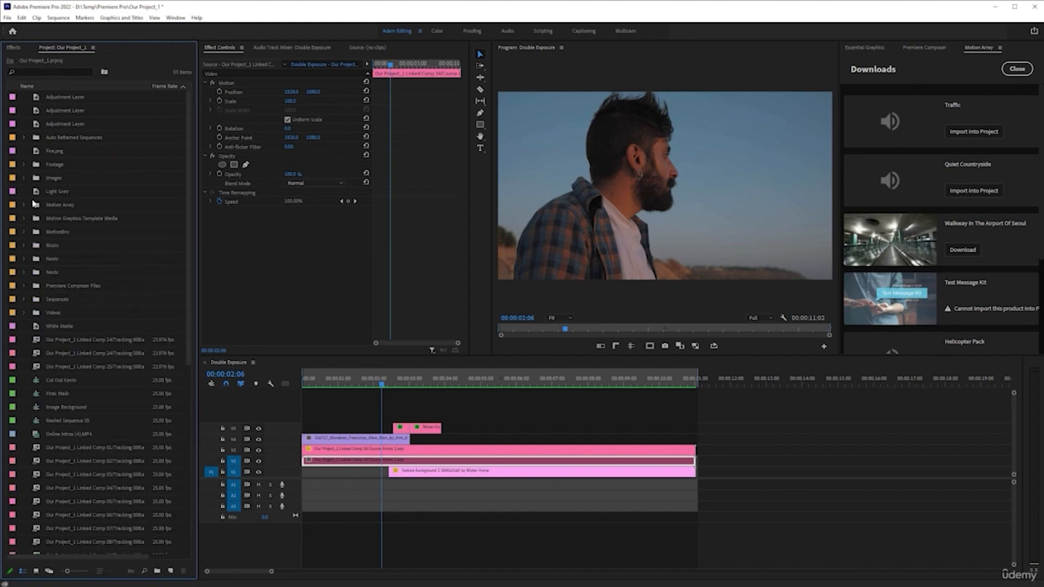
double_click(36, 207)
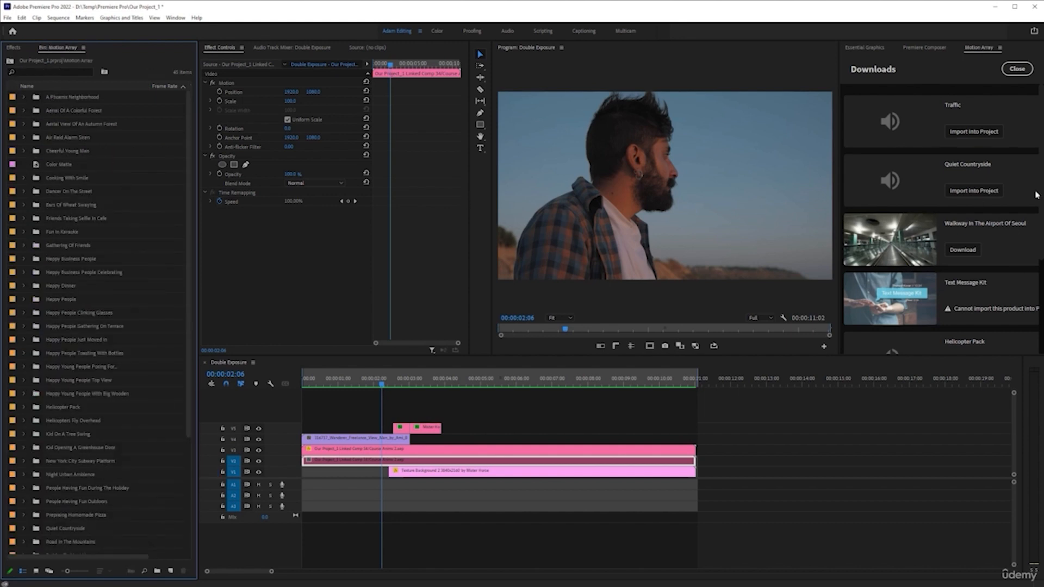
scroll(94, 342, "down", 5)
double_click(39, 449)
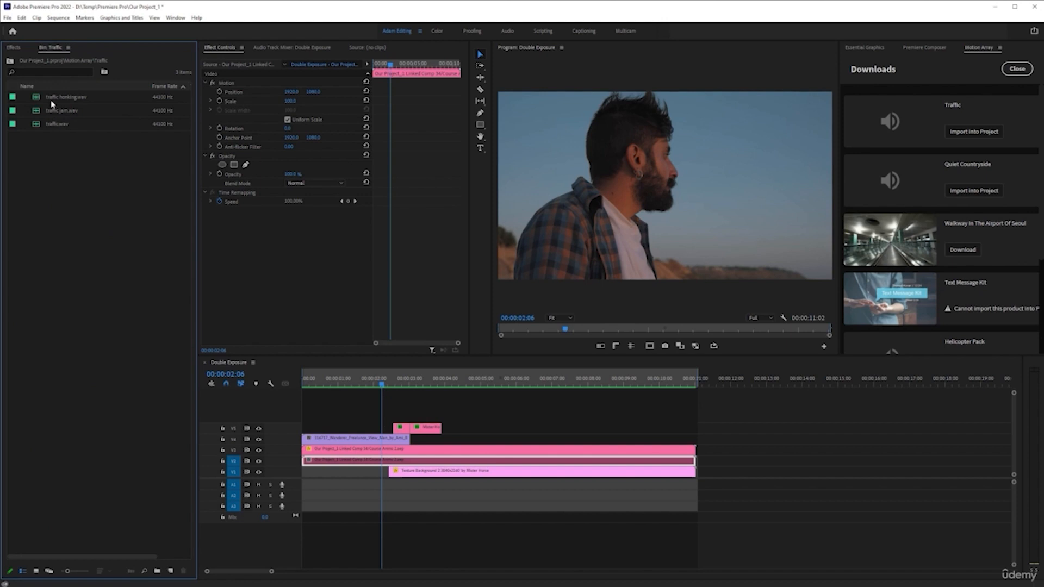
Preview the traffic honking and Traffic.wav sound files in the Source monitor.
double_click(56, 99)
key("space")
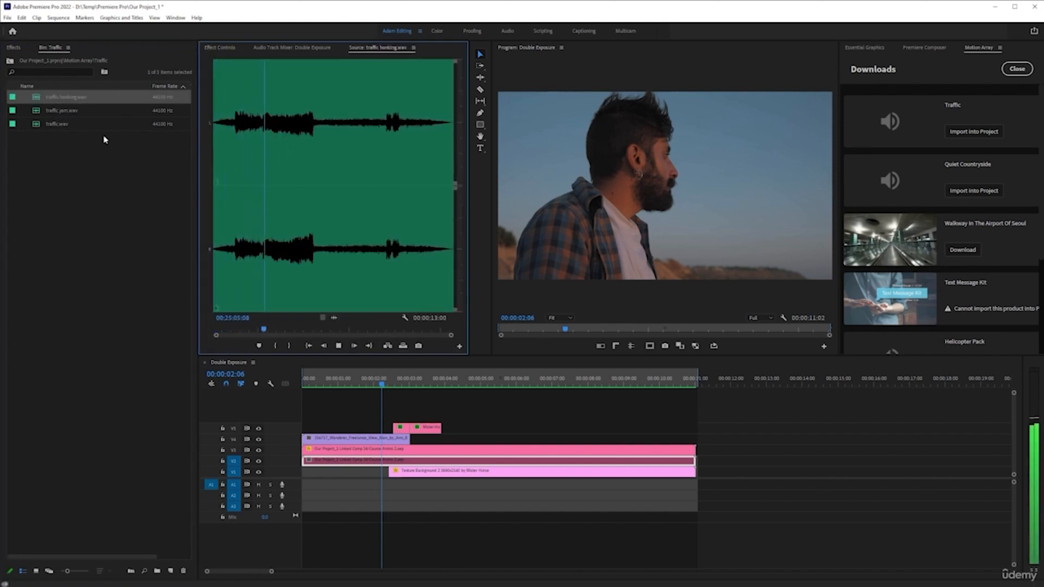
key("space")
double_click(58, 125)
key("space")
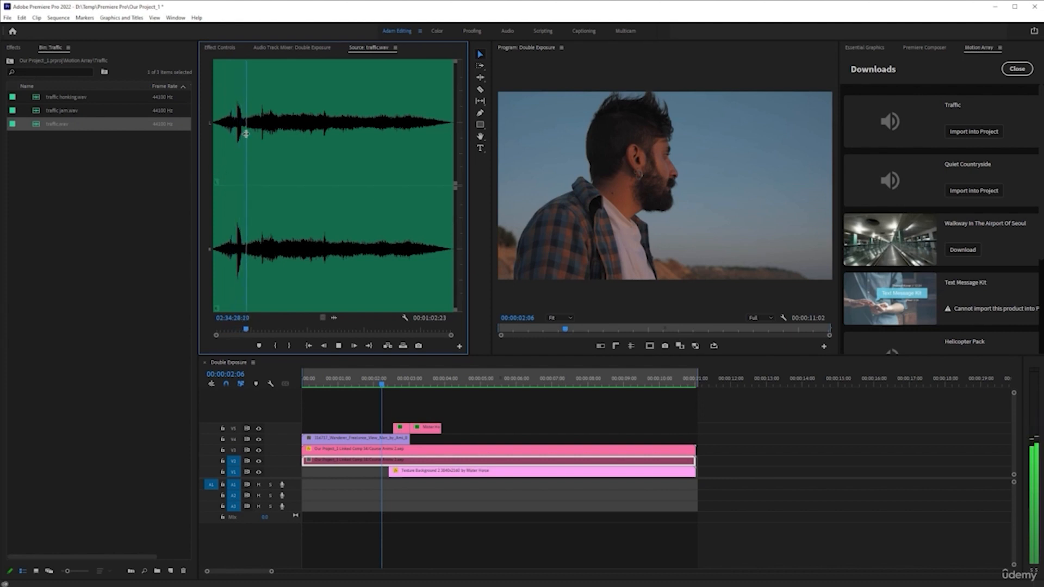
key("space")
left_click(235, 116)
key("space")
key("space")
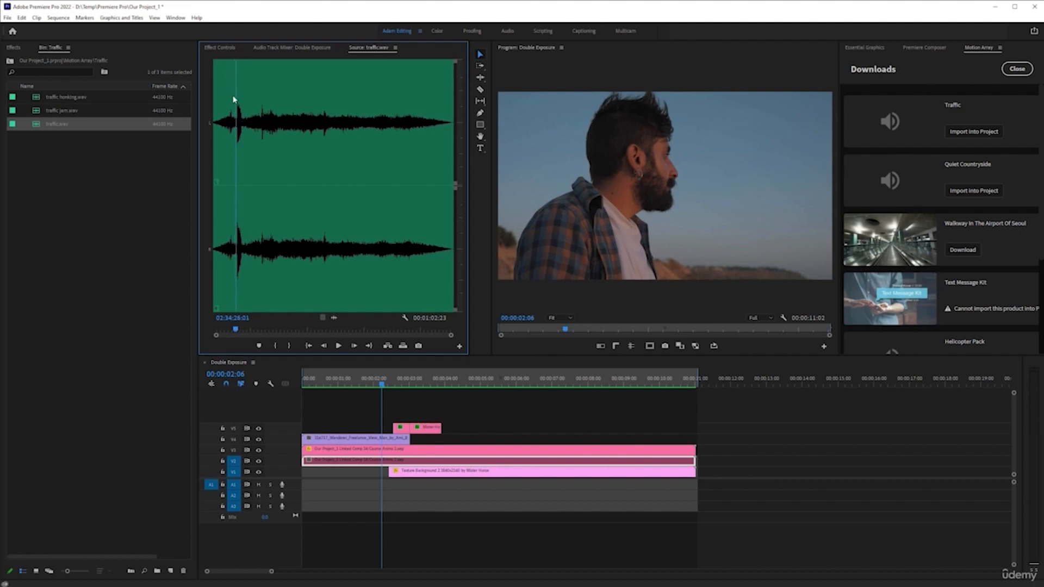
Mark an in point on Traffic.wav, place its audio only on A1 around the 2-second mark, and play it.
key("i")
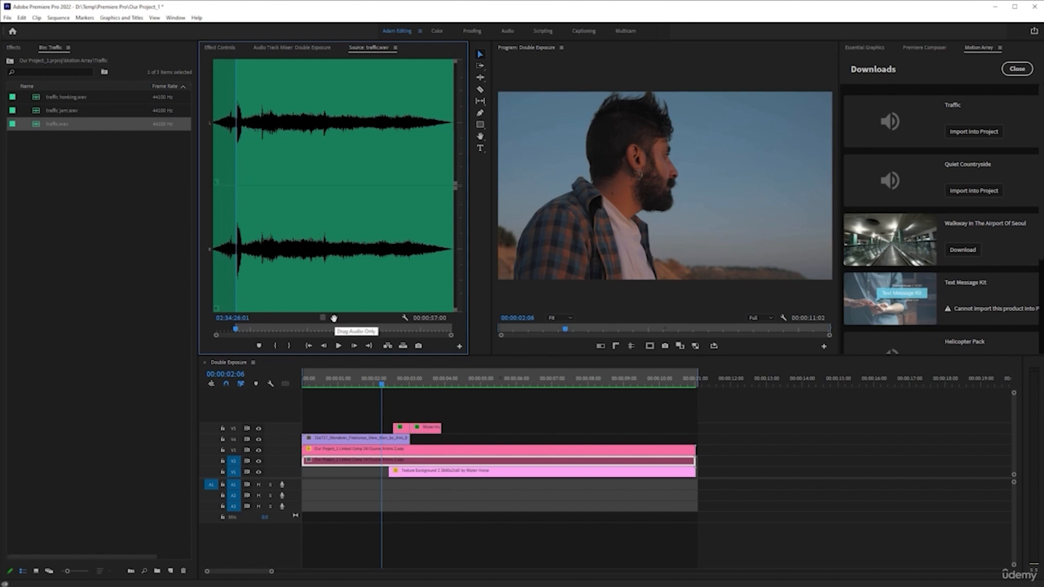
left_click_drag(334, 318, 392, 489)
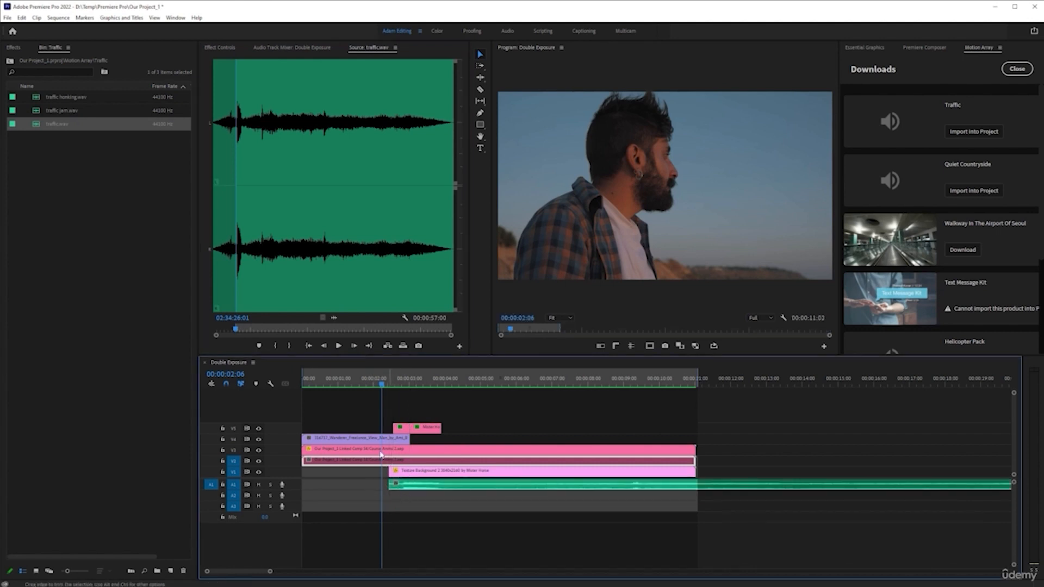
key("space")
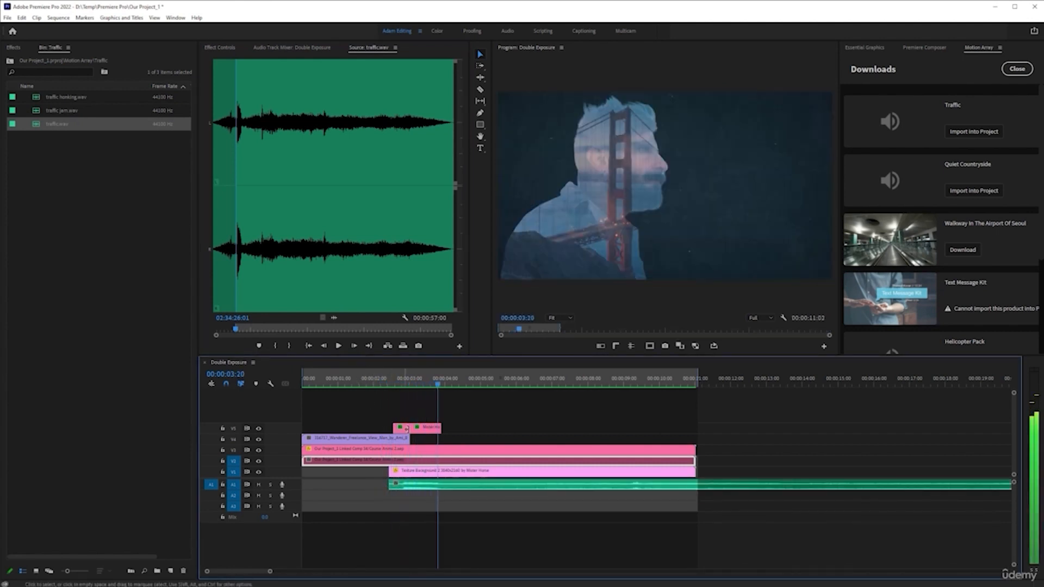
Open the Quiet Countryside bin in the Motion Array folder and preview its three gentle breeze sound files.
left_click_drag(396, 382, 1, 57)
left_click(10, 61)
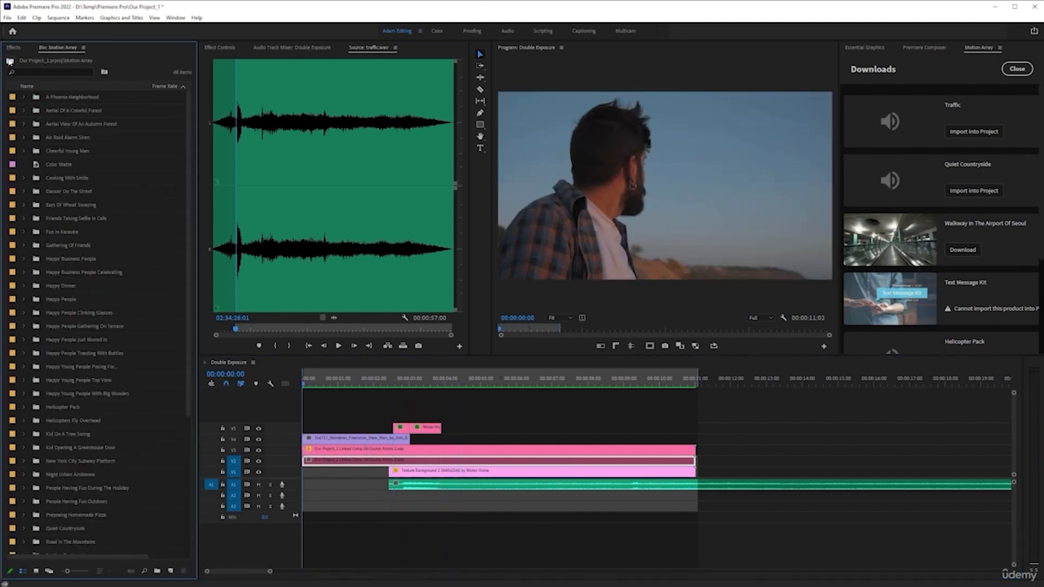
scroll(109, 359, "down", 5)
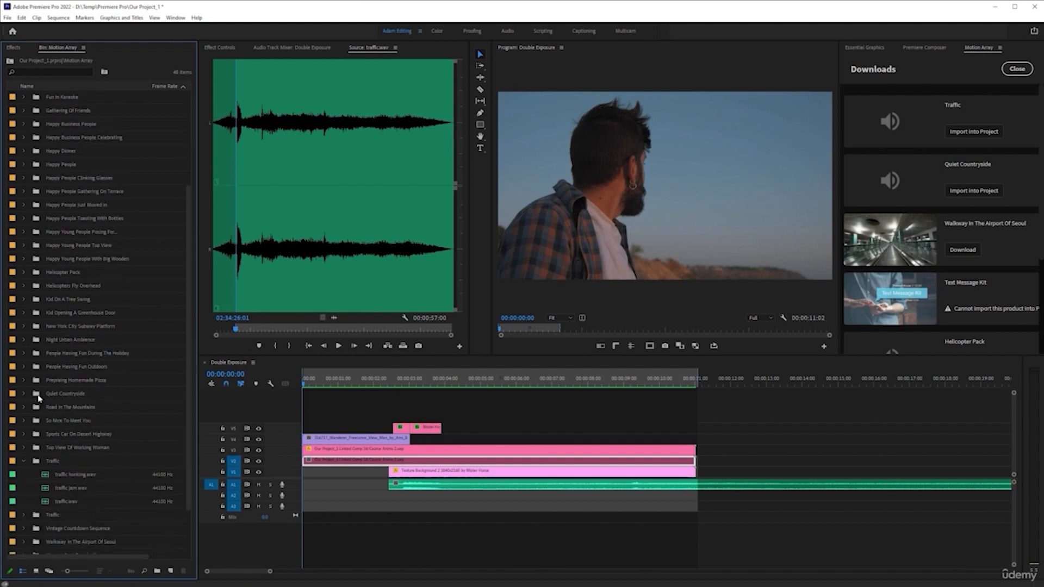
double_click(38, 396)
double_click(82, 96)
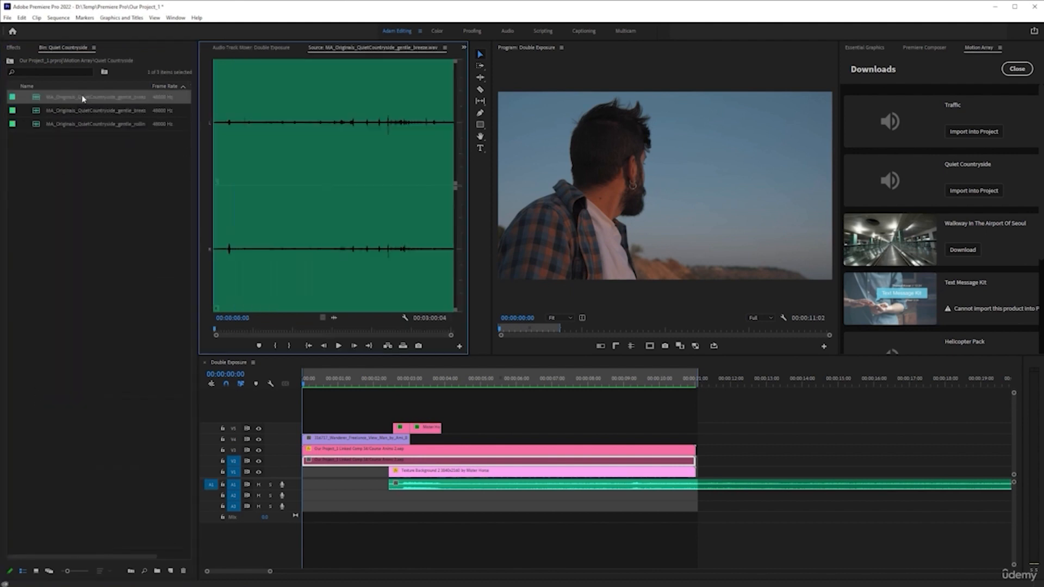
key("space")
left_click(276, 128)
left_click(328, 128)
left_click(387, 130)
double_click(115, 111)
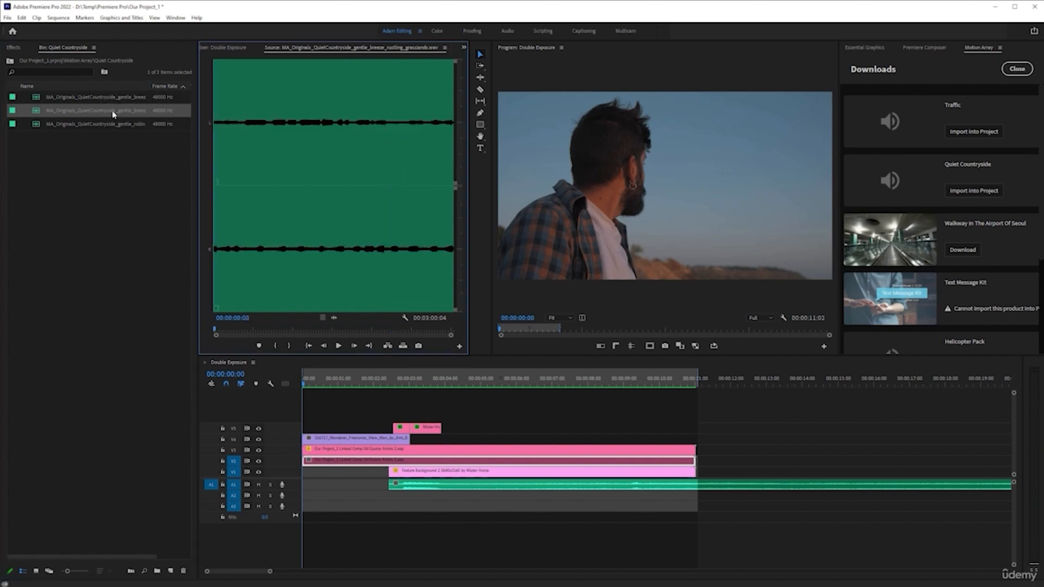
left_click(244, 133)
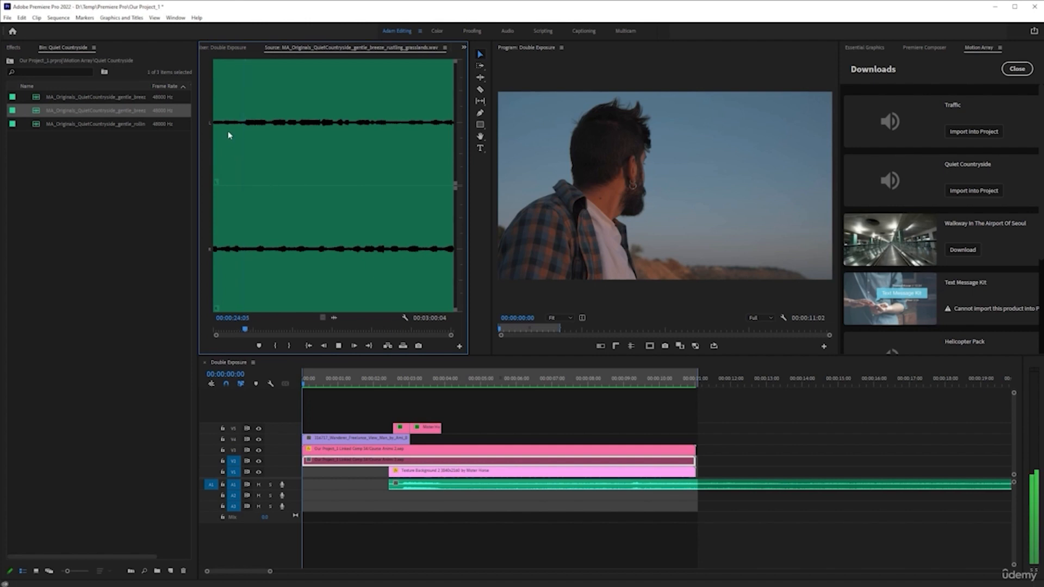
double_click(116, 124)
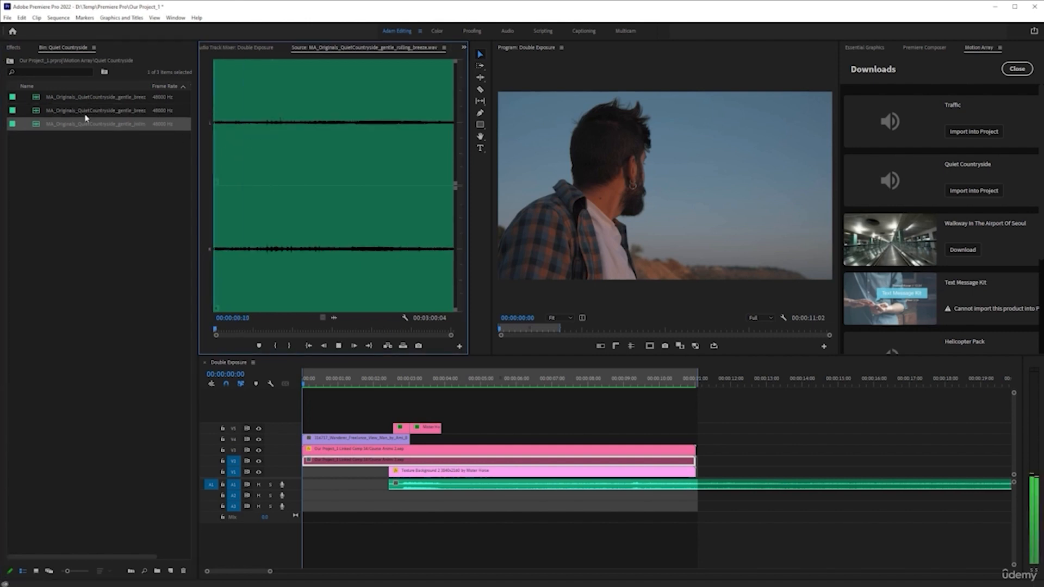
double_click(84, 111)
Place the gentle breeze rustling grasslands clip on A2 at the start of the sequence and play it.
left_click_drag(99, 118, 309, 497)
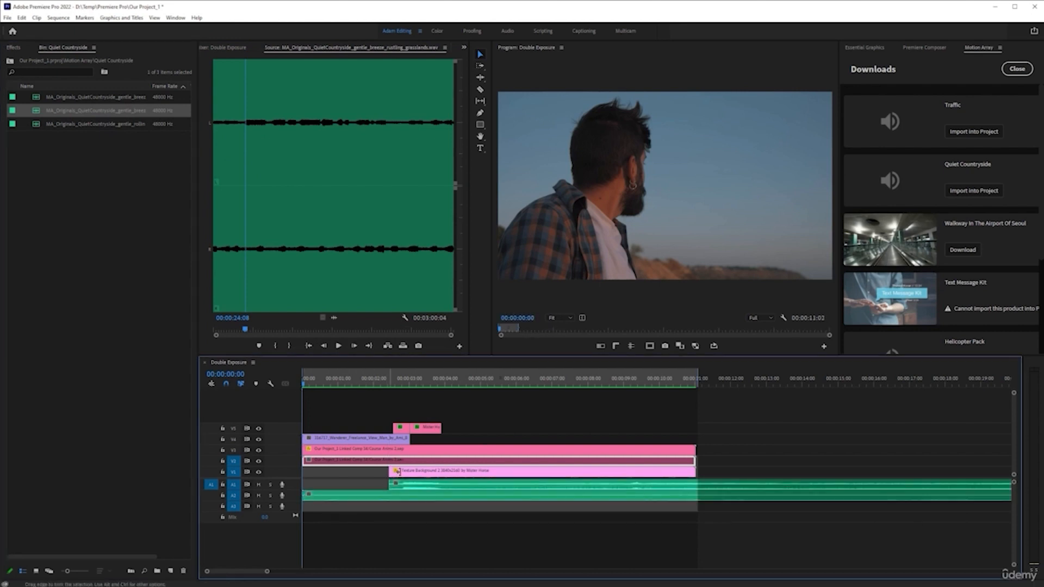
key("space")
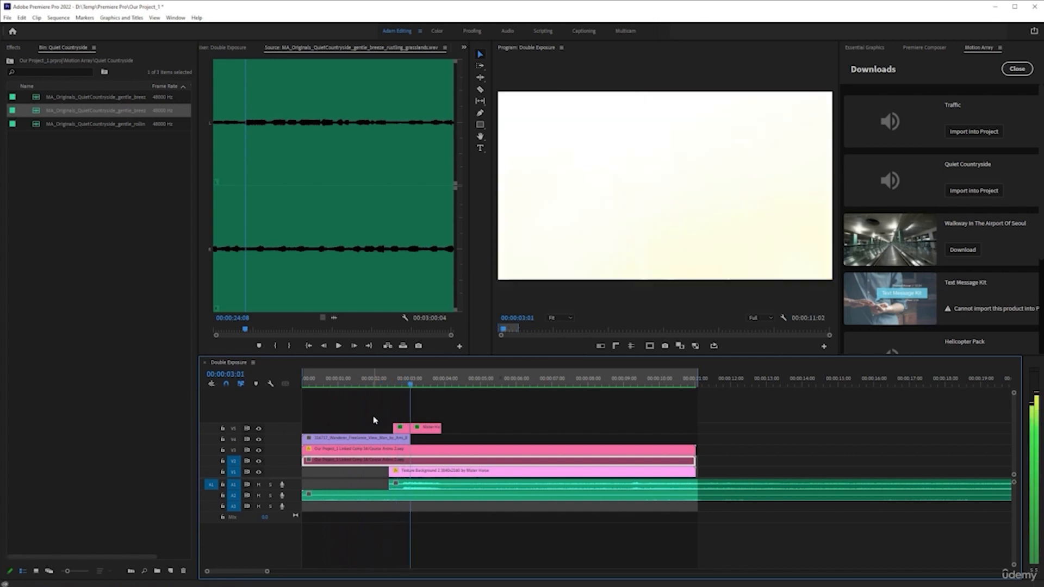
Split the breeze clip on A2 at 00:00:03:01 and delete the part after the cut.
left_click_drag(465, 389, 410, 387)
left_click(424, 500)
key("ctrl+k")
left_click(431, 496)
key("Delete")
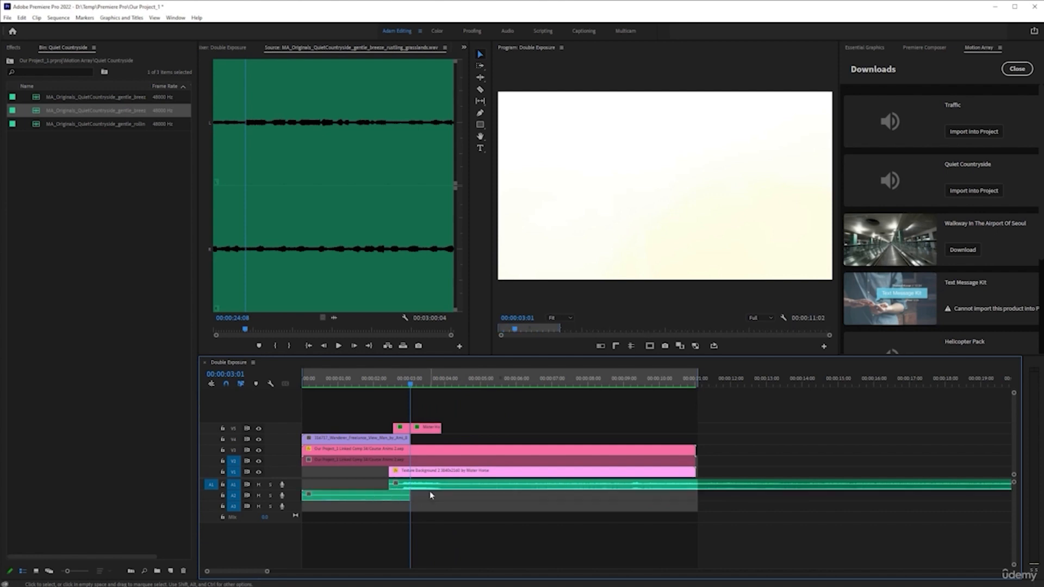
Split the traffic clip at 00:00:04:05 and move its first part down to A3.
scroll(374, 478, "up", 3)
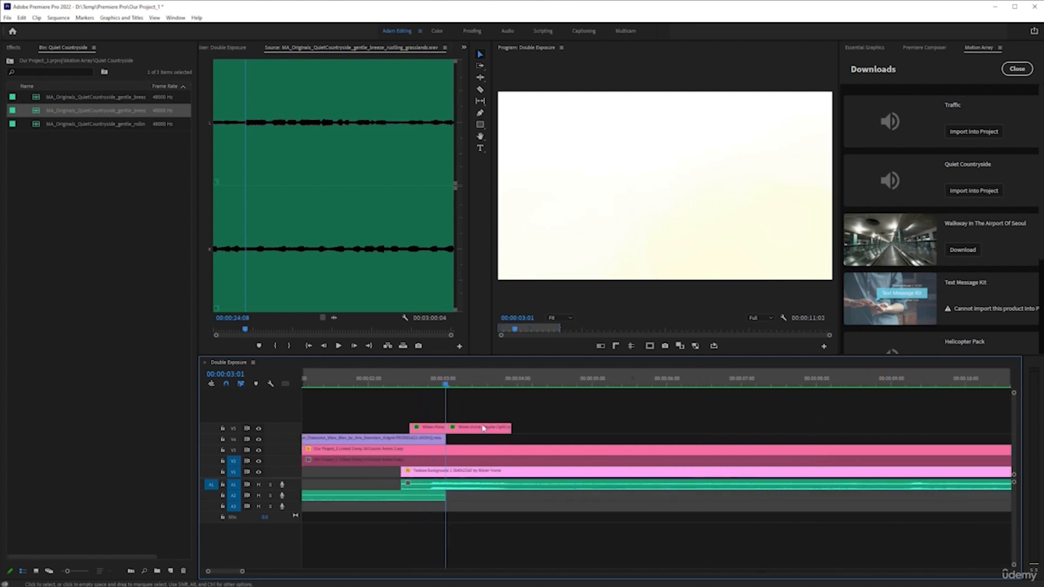
left_click(512, 387)
left_click_drag(515, 390, 532, 388)
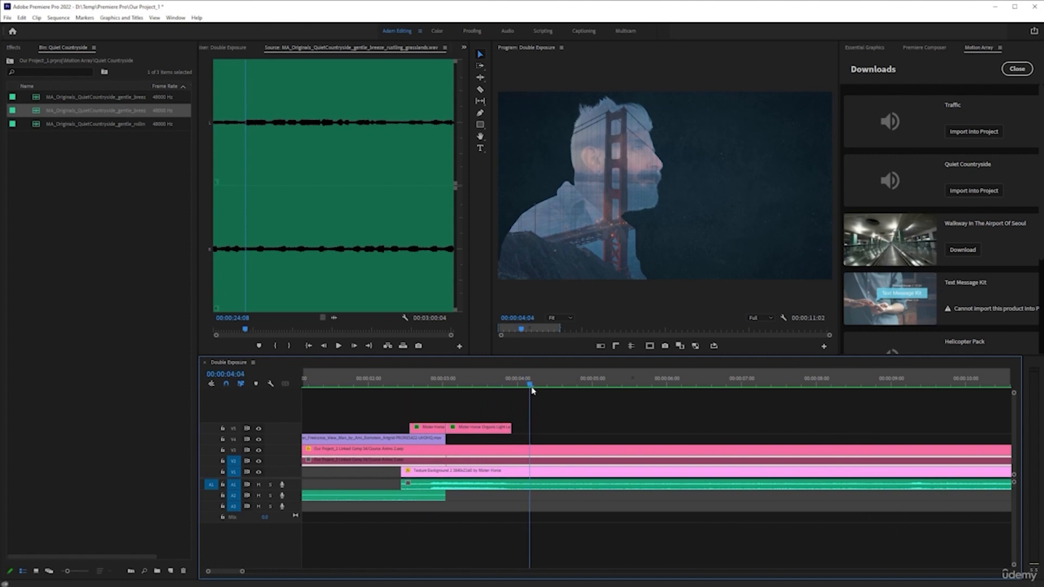
left_click(553, 486)
key("ctrl+k")
left_click_drag(475, 488, 477, 512)
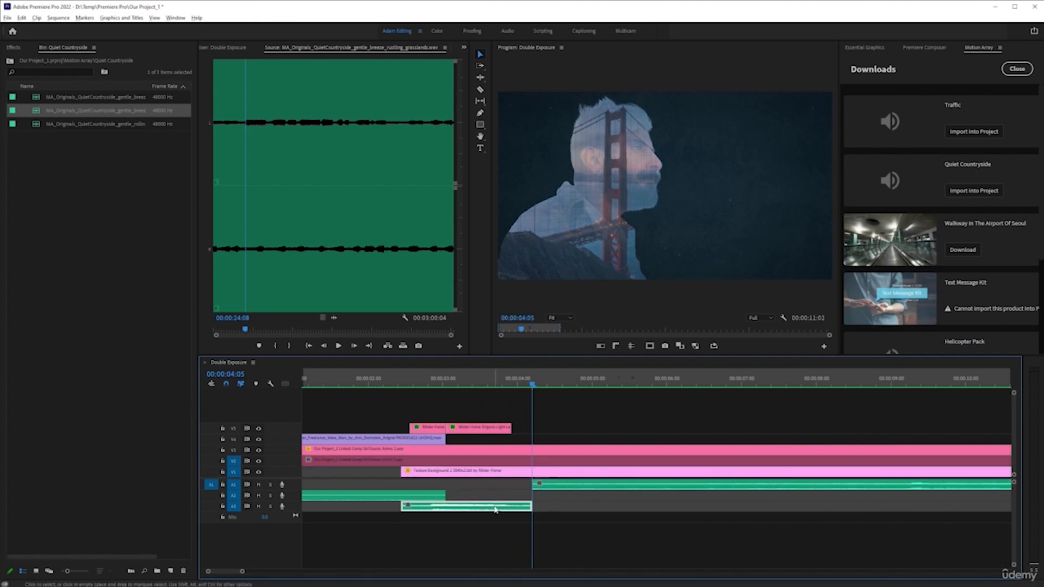
Play back the sequence from the start to review the sound effects, then save the project.
scroll(496, 510, "down", 2)
scroll(391, 490, "up", 1)
scroll(390, 490, "down", 1)
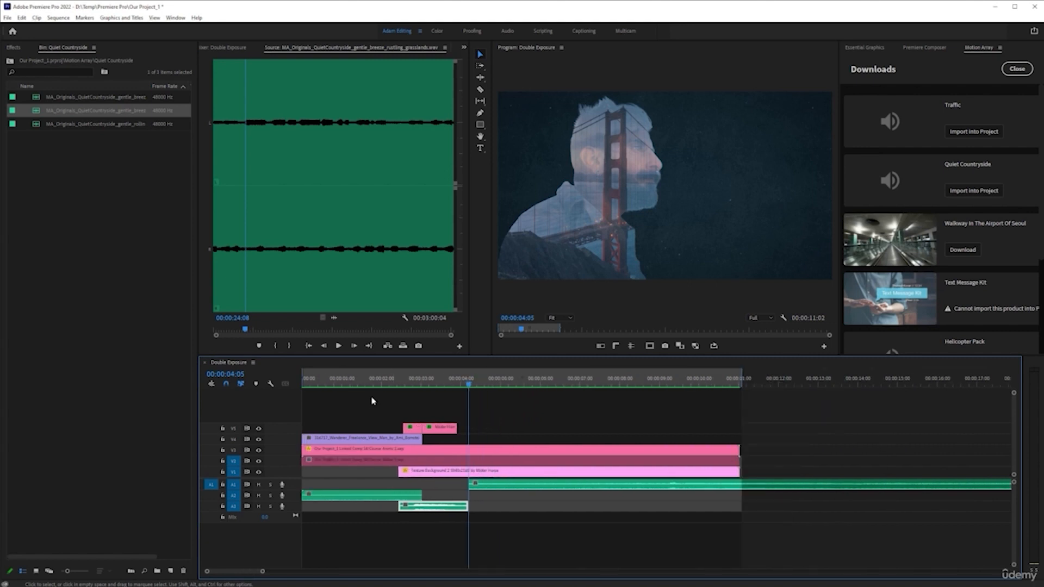
key("Home")
key("space")
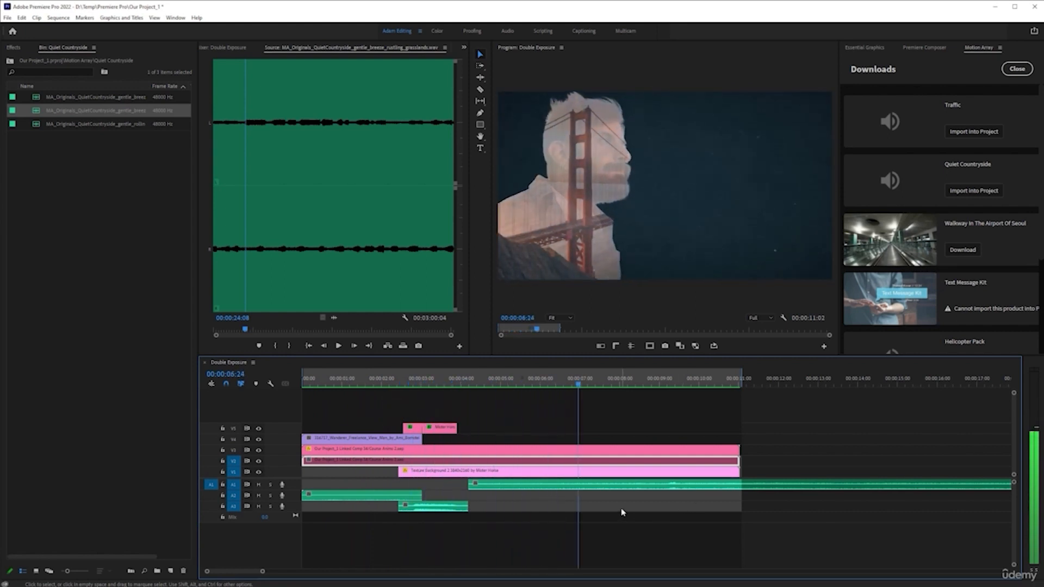
scroll(620, 511, "down", 11)
key("space")
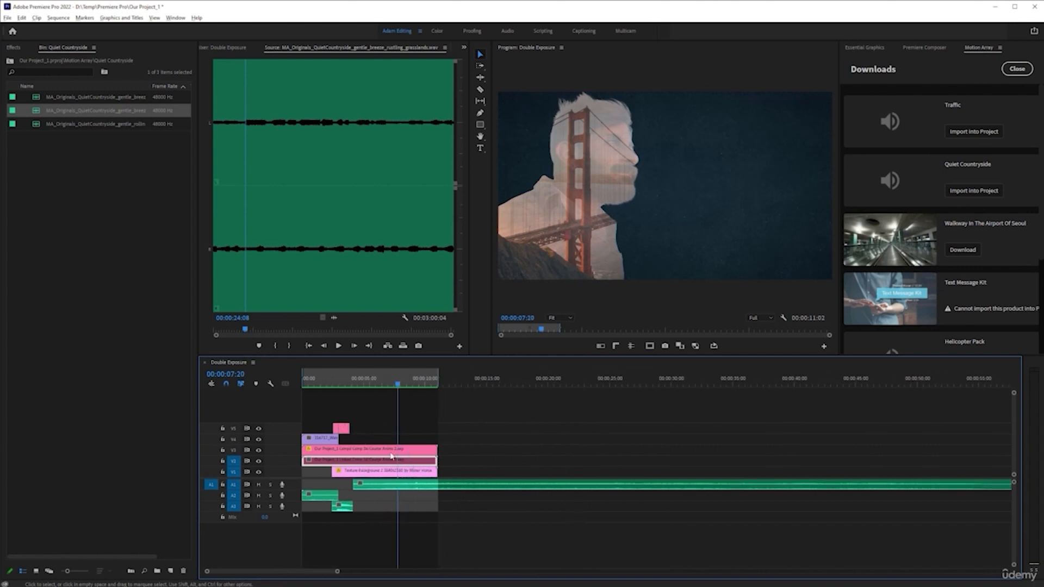
scroll(392, 457, "up", 4)
left_click(476, 381)
left_click(536, 435)
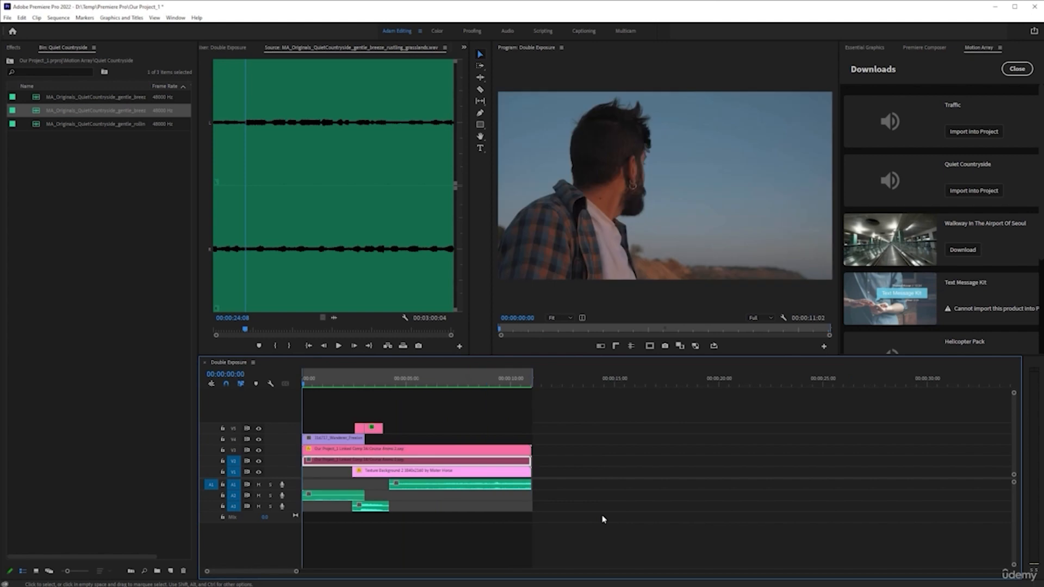
scroll(435, 514, "up", 5)
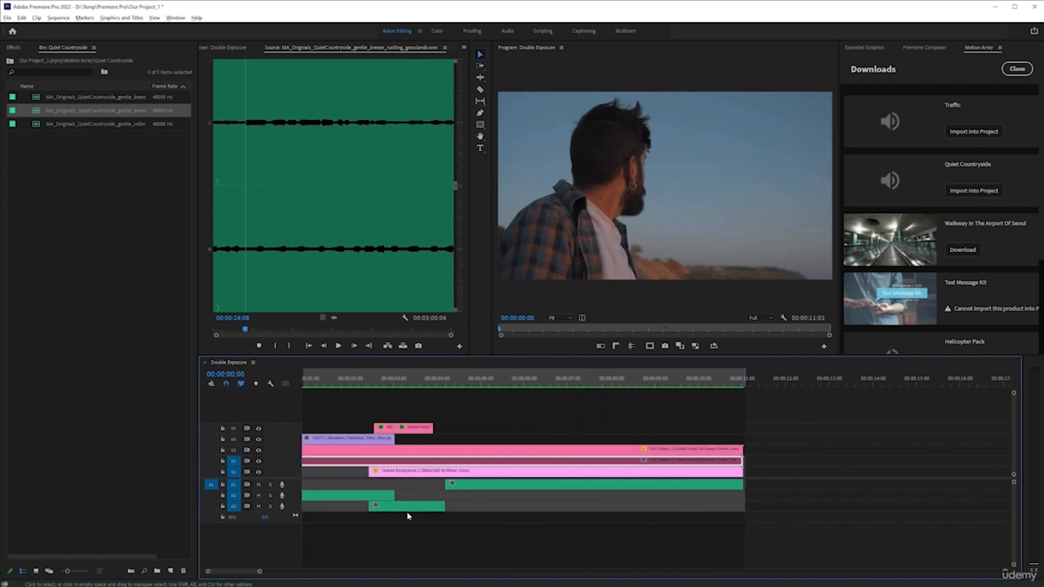
scroll(395, 546, "up", 1)
left_click(501, 510)
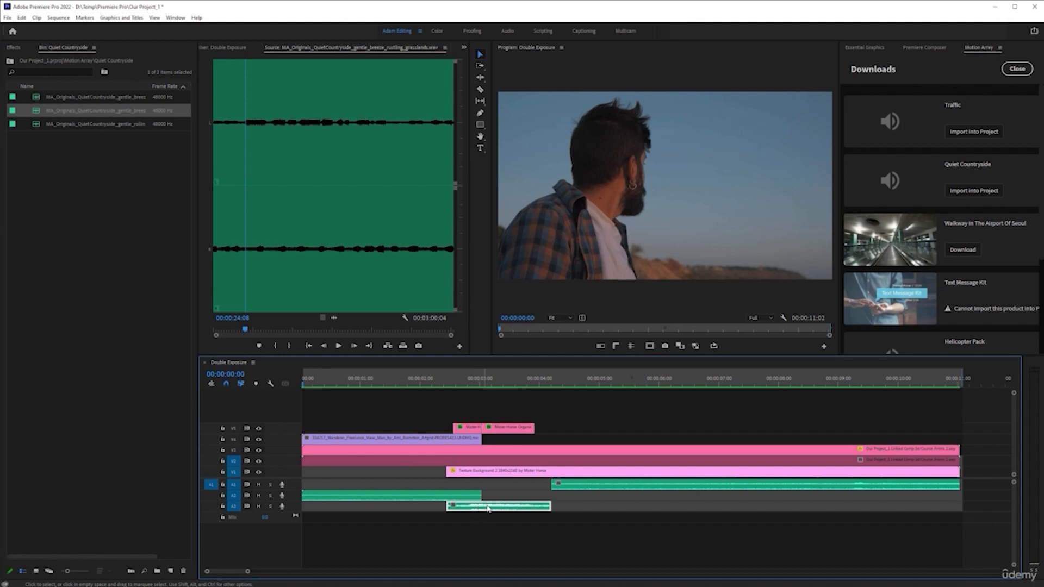
key("ctrl+s")
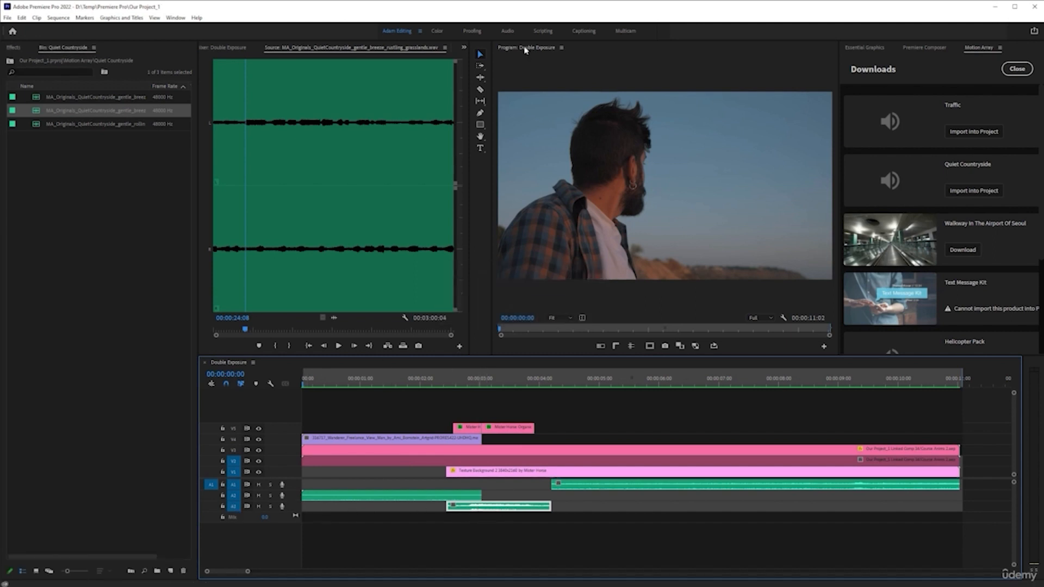
Open the Audio Track Mixer and add a Stereo Expander effect to the Audio 3 track.
left_click(464, 48)
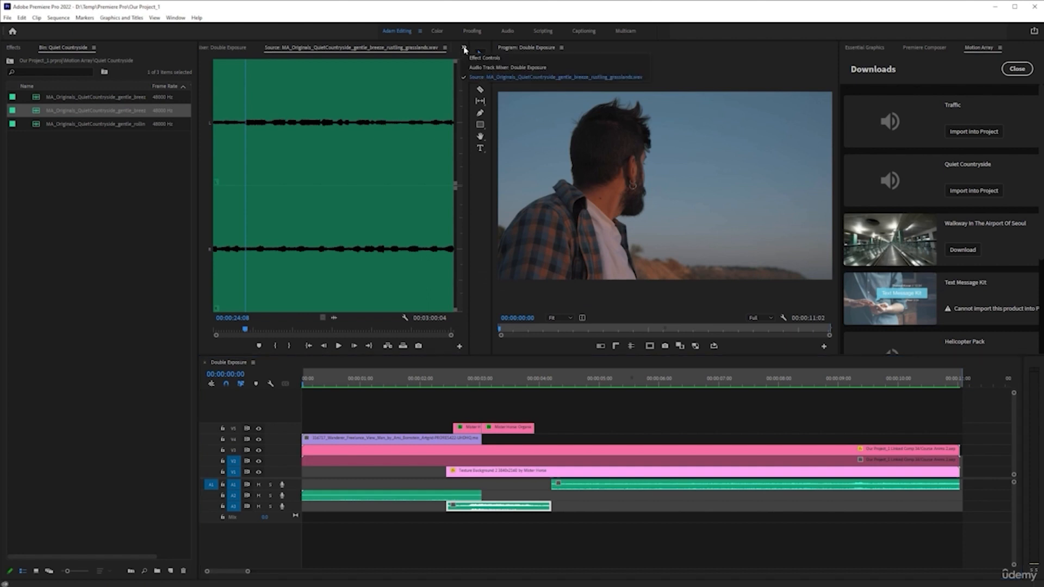
left_click(473, 68)
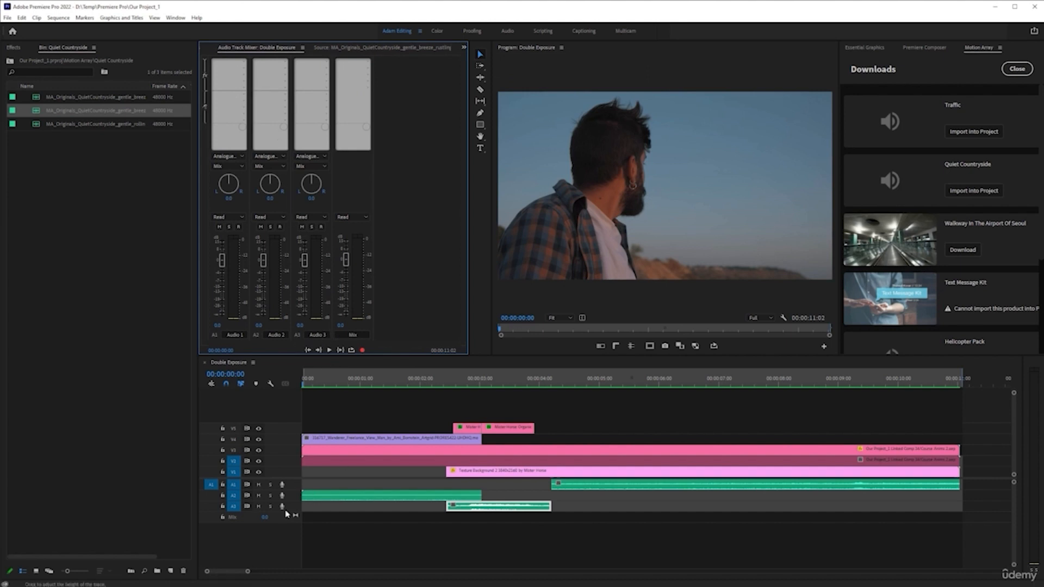
left_click(328, 63)
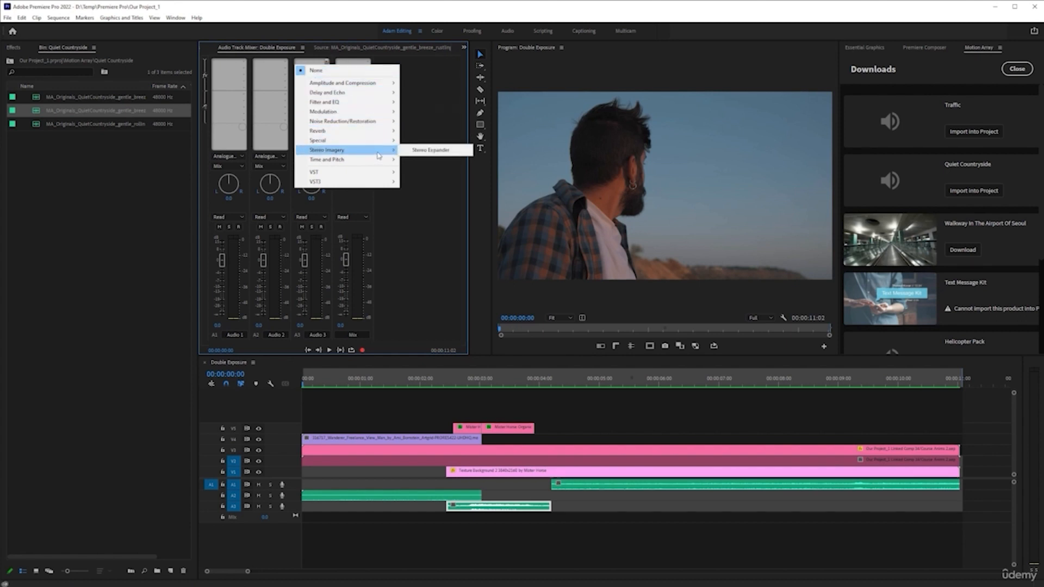
left_click(420, 150)
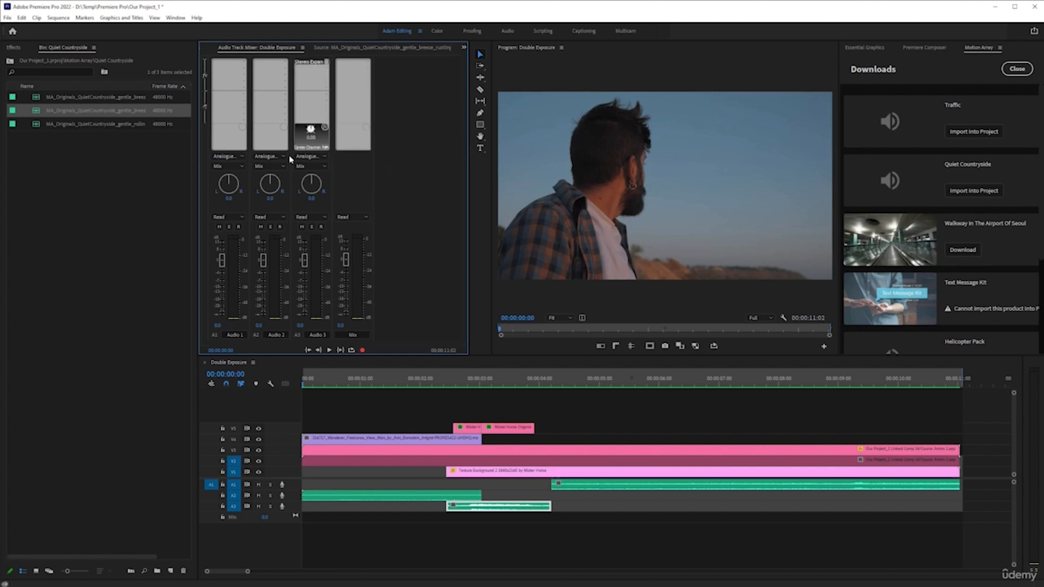
Set the Stereo Expander's preset to Wider Field and close its editor.
double_click(317, 65)
left_click(579, 267)
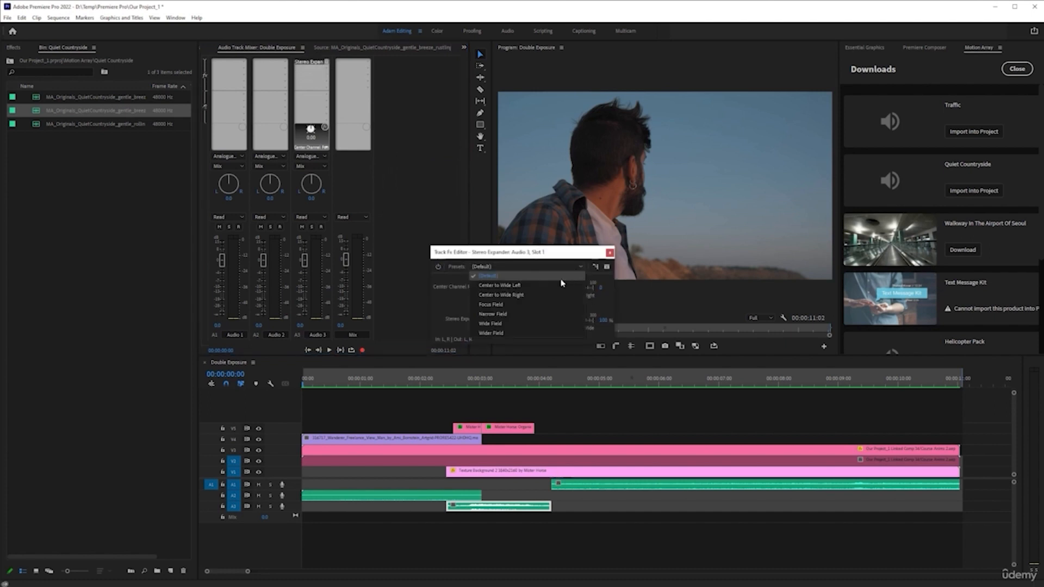
left_click(511, 334)
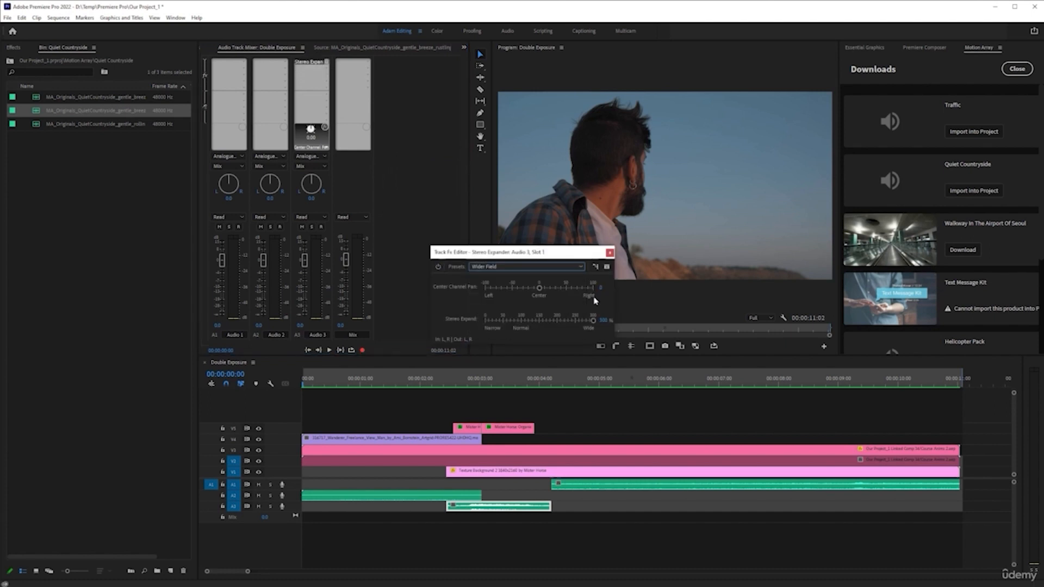
left_click(610, 253)
Solo Audio 3 and play it back from about 00:00:02:06 to hear the widened sound.
left_click(433, 385)
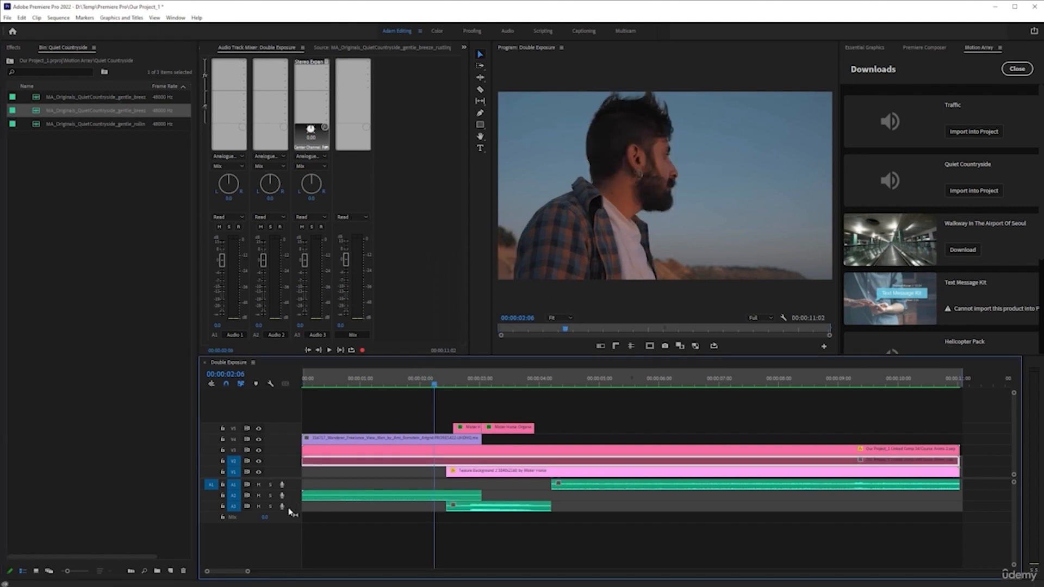
left_click(271, 506)
key("space")
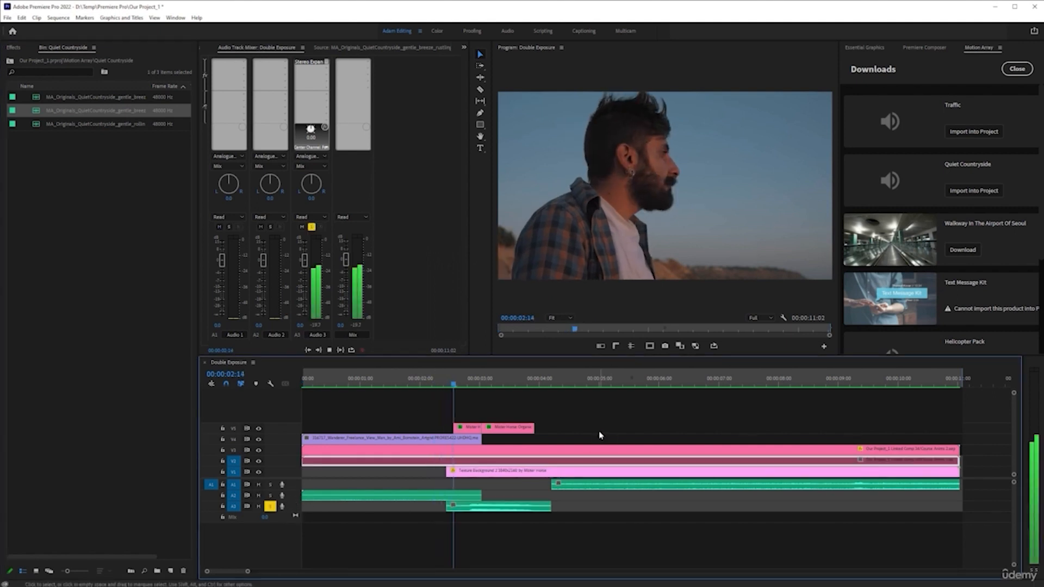
key("space")
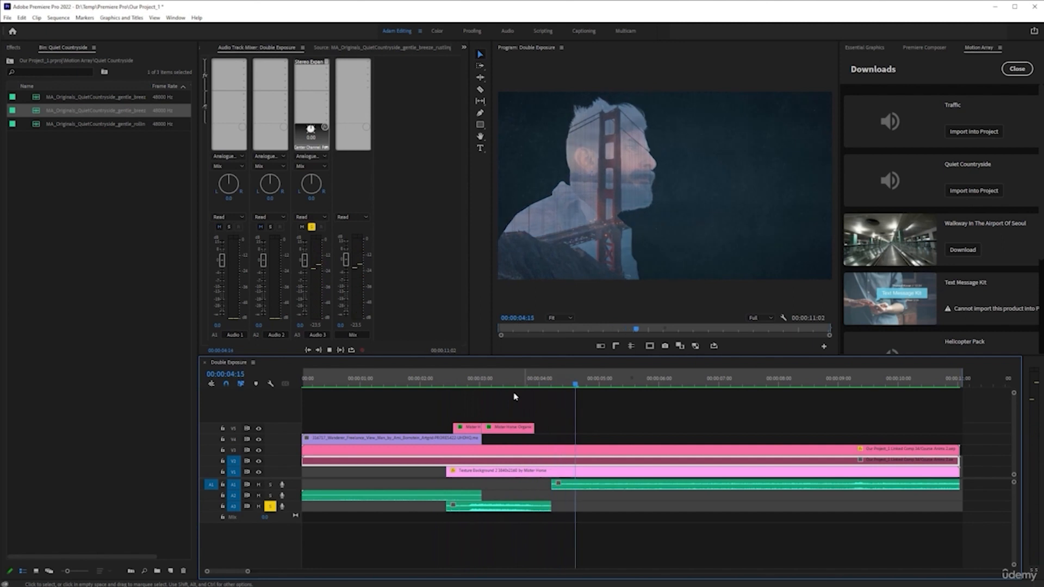
left_click(457, 386)
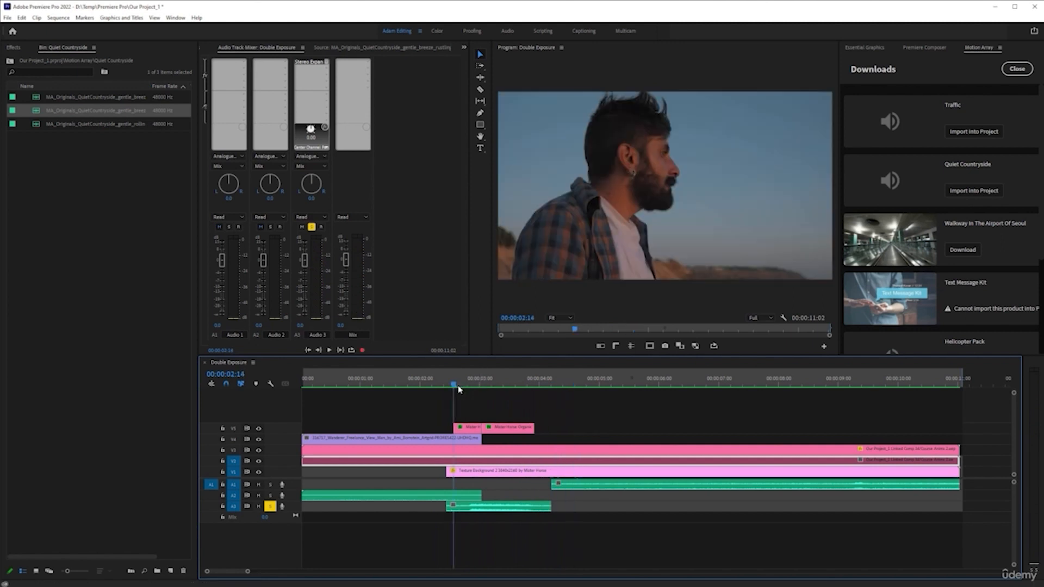
Add a Convolution Reverb effect to the Audio 3 track's next effect slot.
left_click(323, 70)
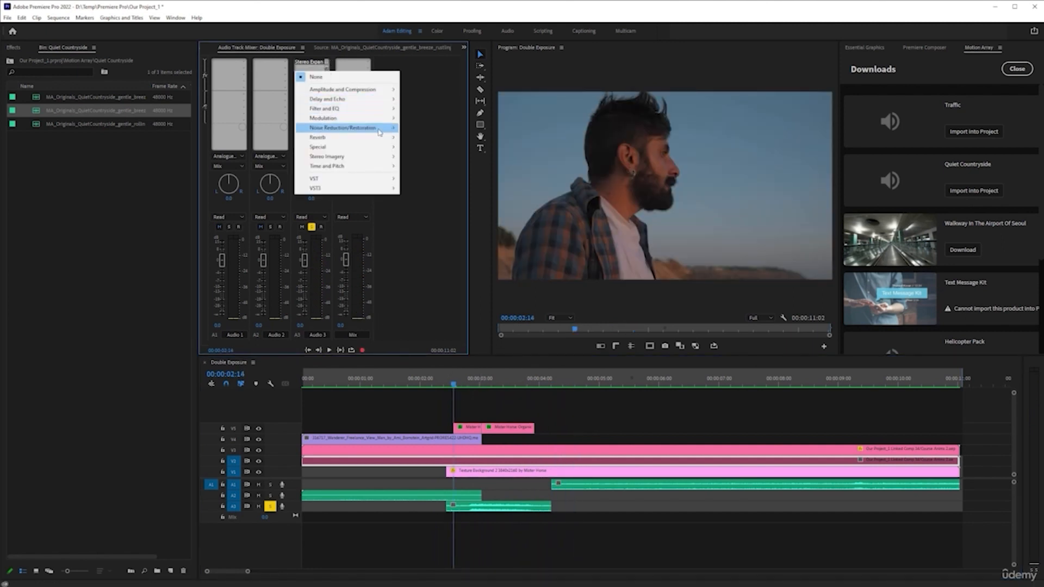
mouse_move(379, 133)
mouse_move(359, 111)
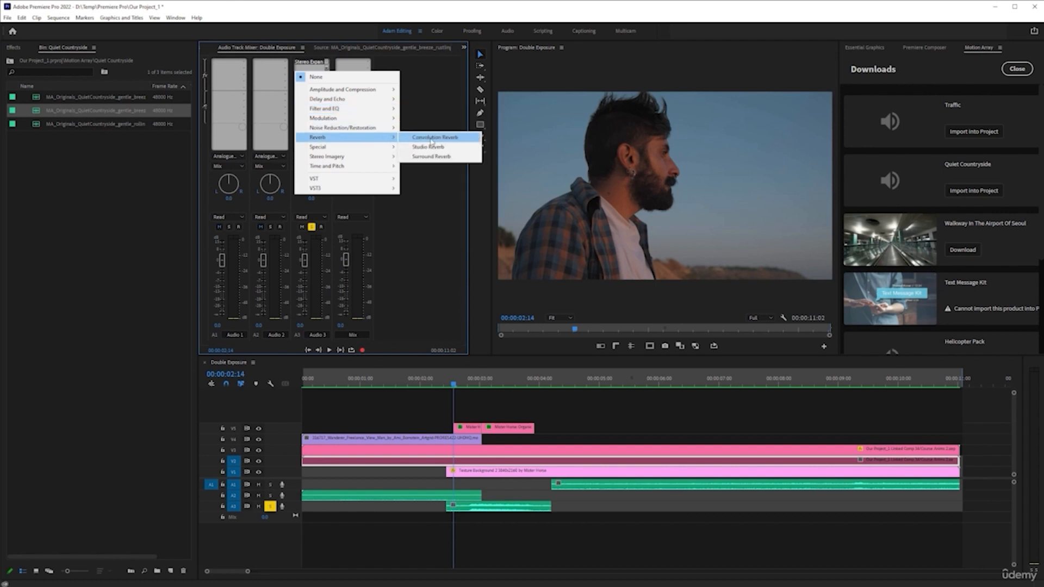
left_click(441, 138)
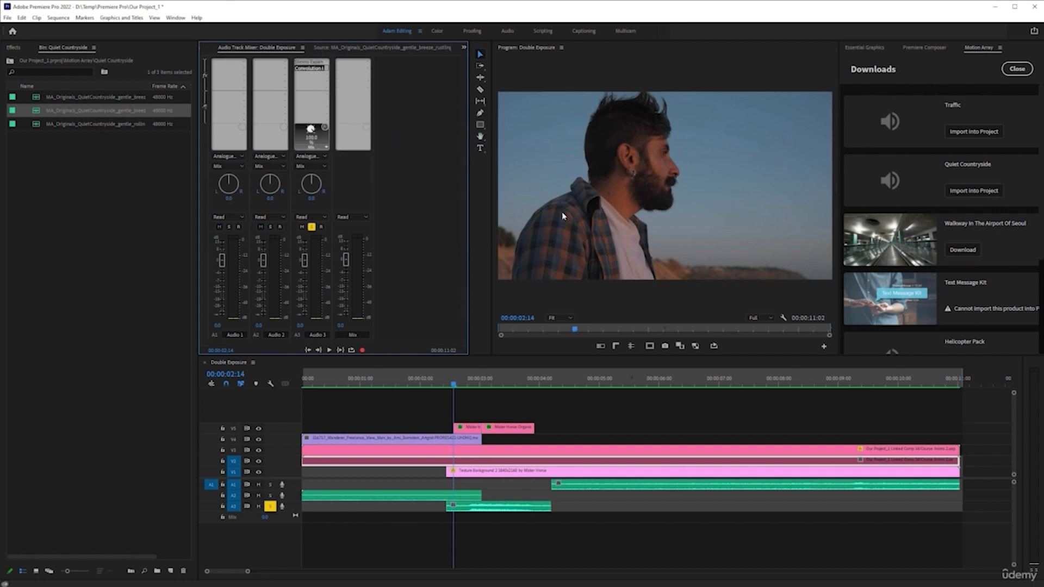
Open the Convolution Reverb editor, apply the Backstage Area preset, and play the sound back from about 00:00:02.
double_click(303, 69)
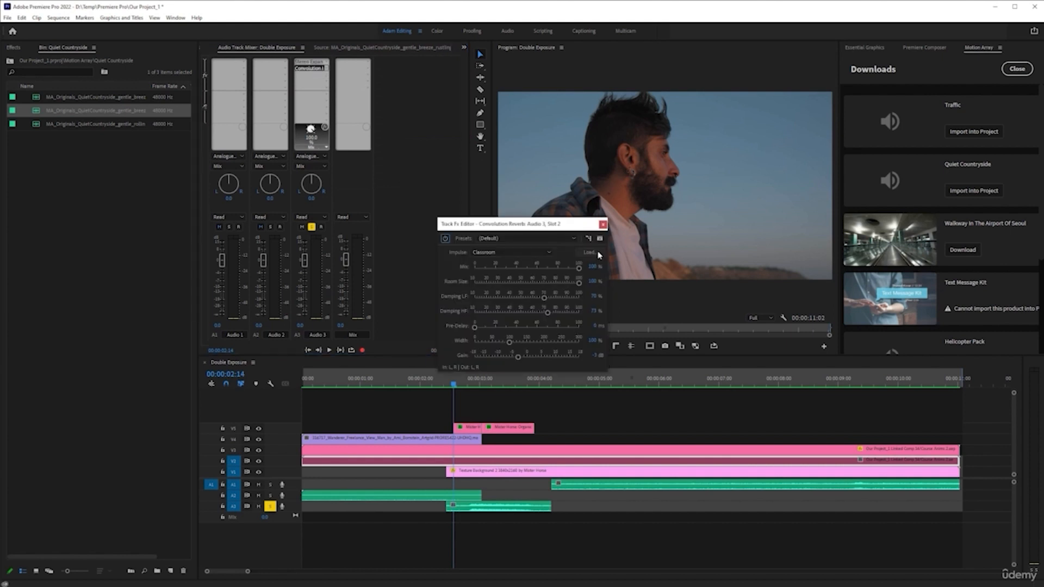
left_click(557, 242)
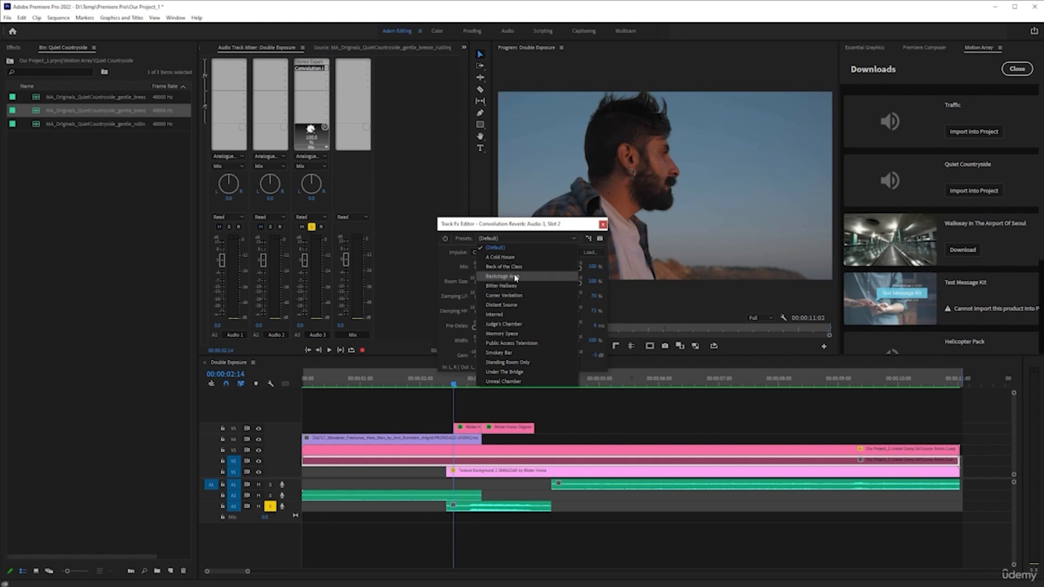
left_click(532, 277)
left_click(417, 384)
key("space")
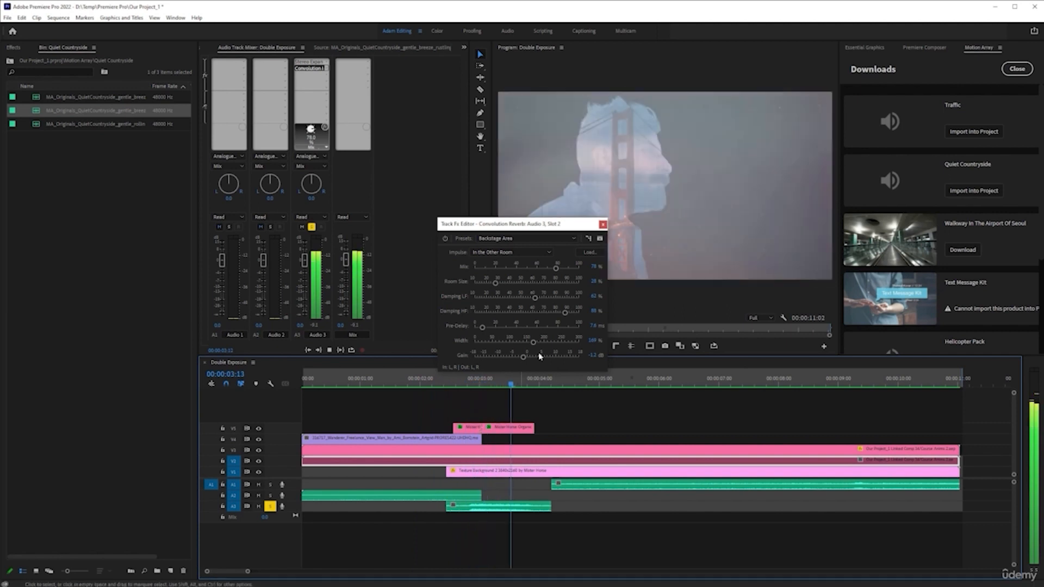
key("space")
Switch the Convolution Reverb preset to Unreal Chamber and play the sound back from about 00:00:01:19.
left_click(559, 240)
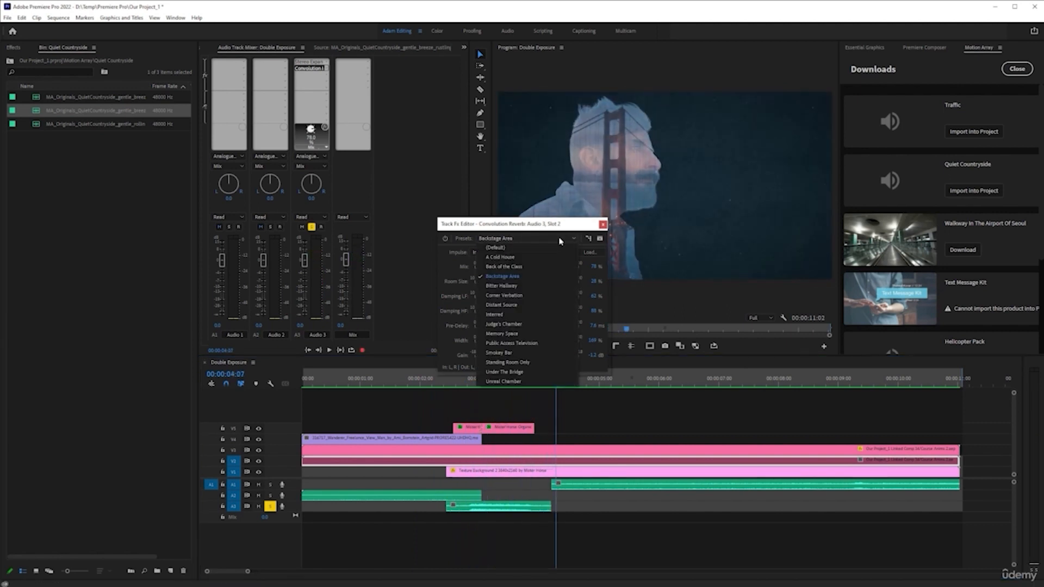
left_click(532, 381)
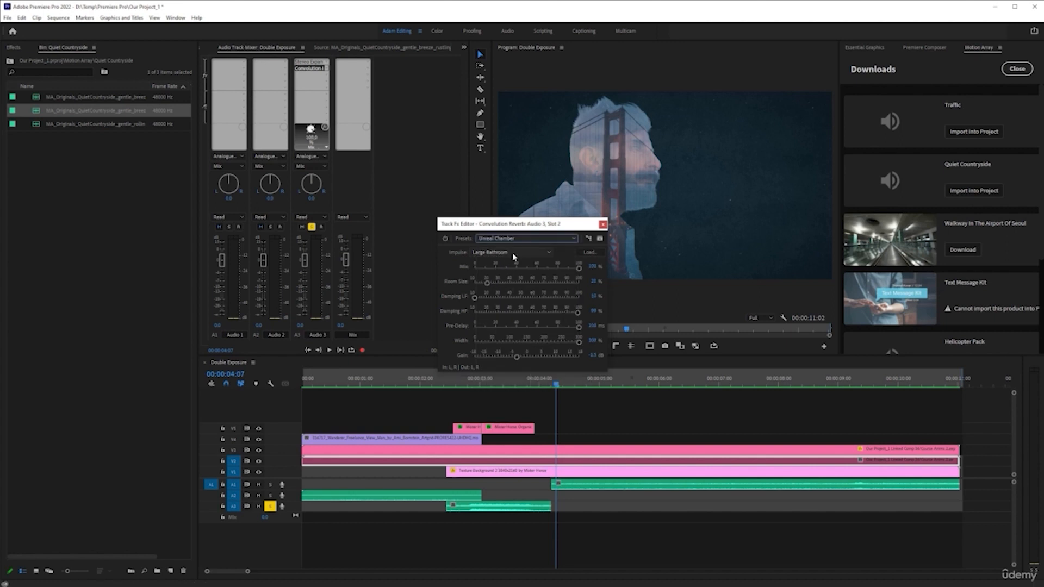
left_click(406, 383)
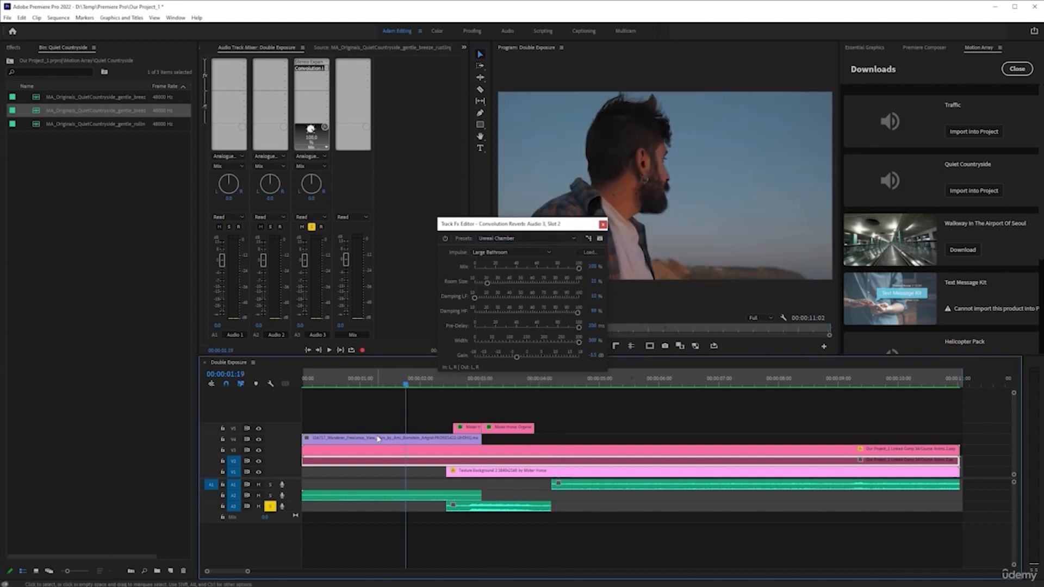
key("space")
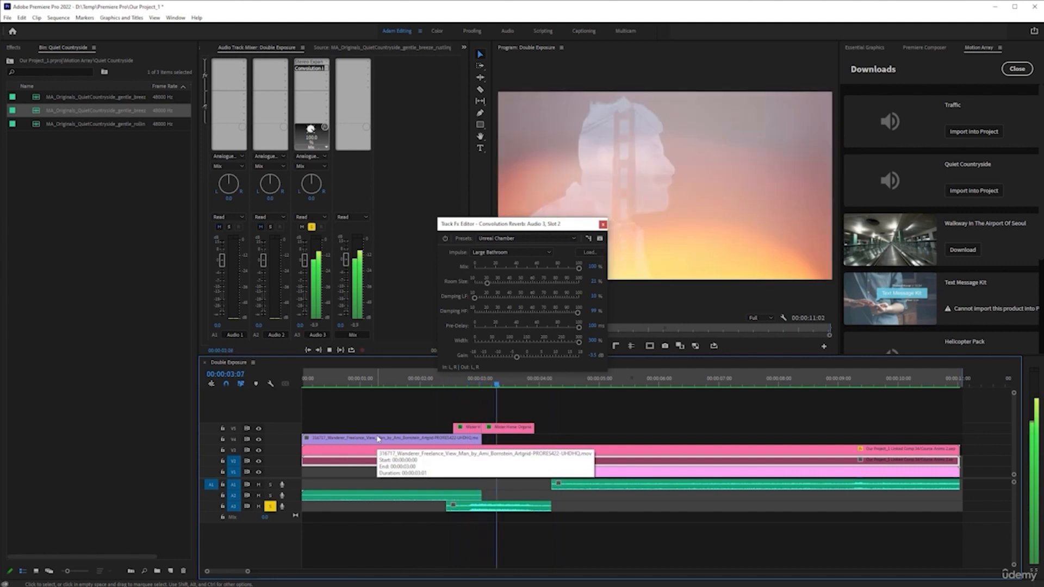
key("space")
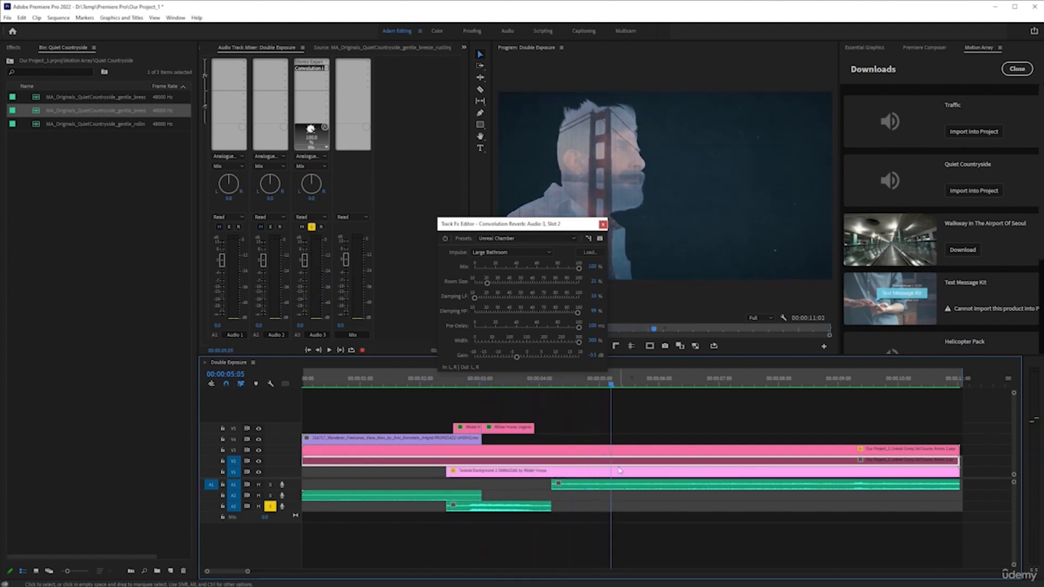
Extend the end of the lower Audio 3 sound clip to about 00:00:05:05 and lengthen its Constant Power fade-out.
left_click(434, 386)
left_click_drag(551, 507, 613, 506)
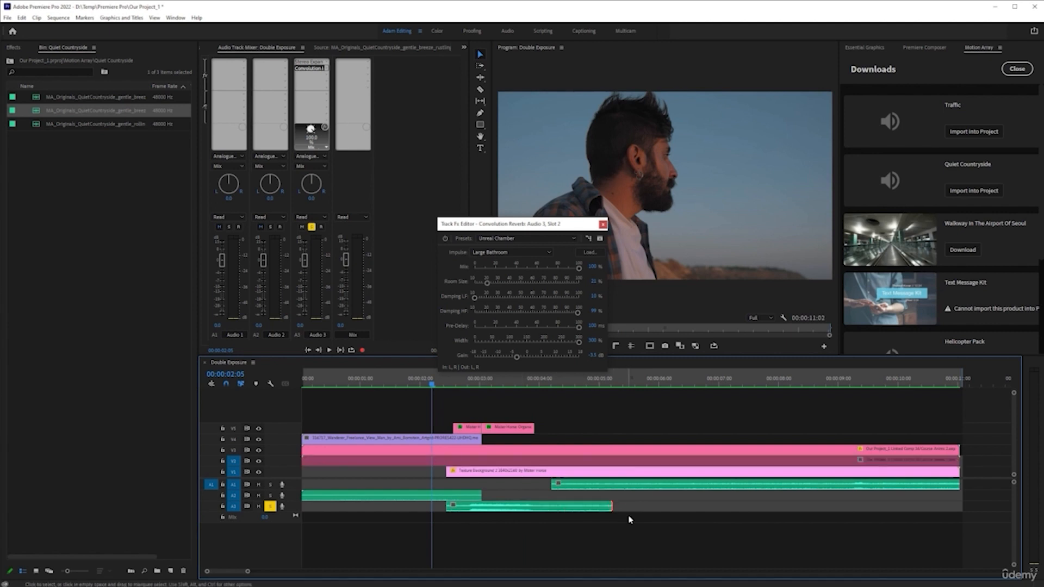
left_click_drag(587, 506, 556, 506)
left_click(386, 384)
key("space")
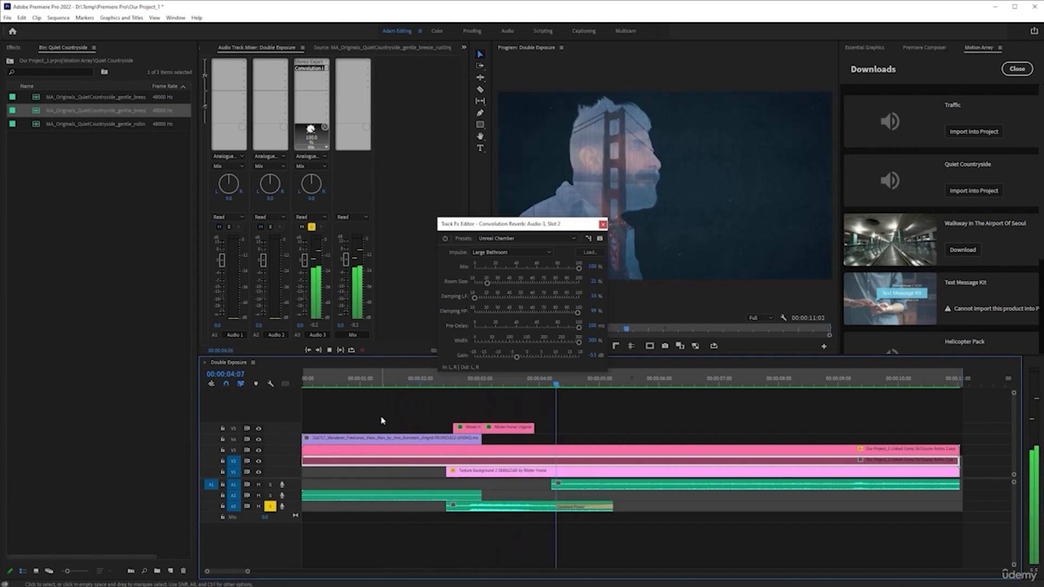
Add a Constant Power fade to the start of the Audio 3 sound clip and close the Convolution Reverb editor.
left_click(453, 385)
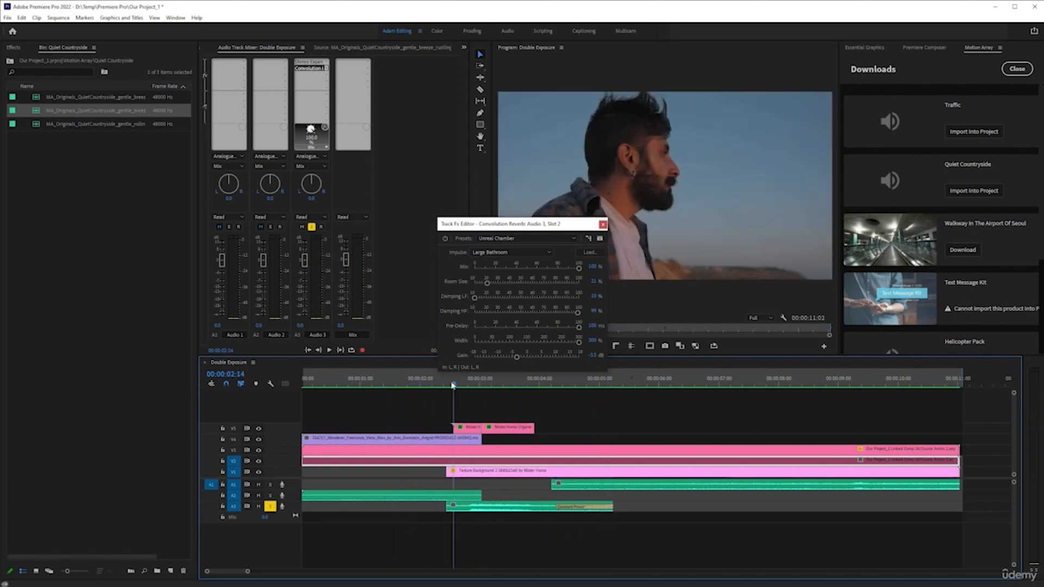
left_click(449, 507)
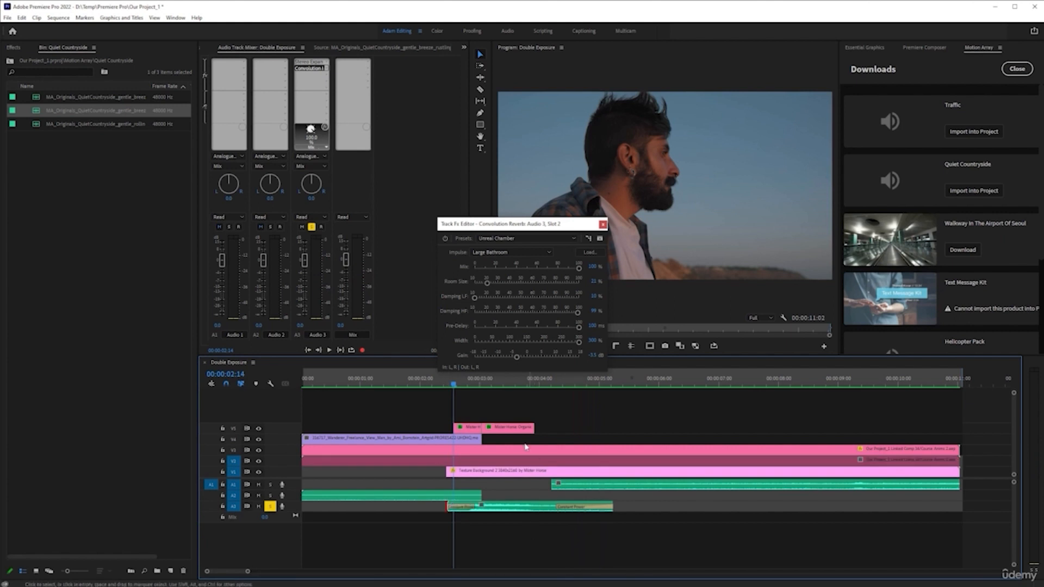
left_click(483, 384)
left_click(516, 506)
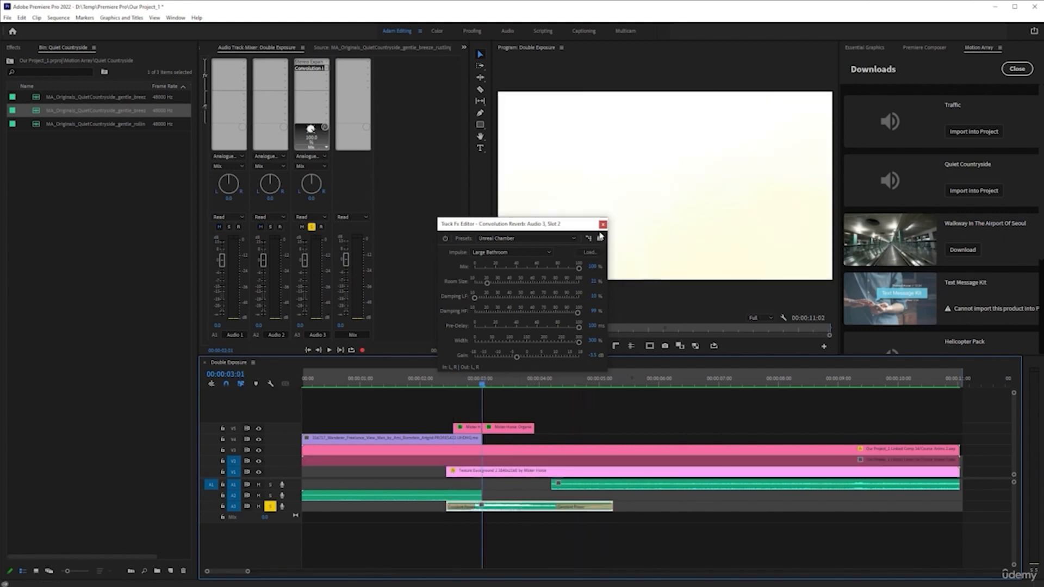
left_click(603, 225)
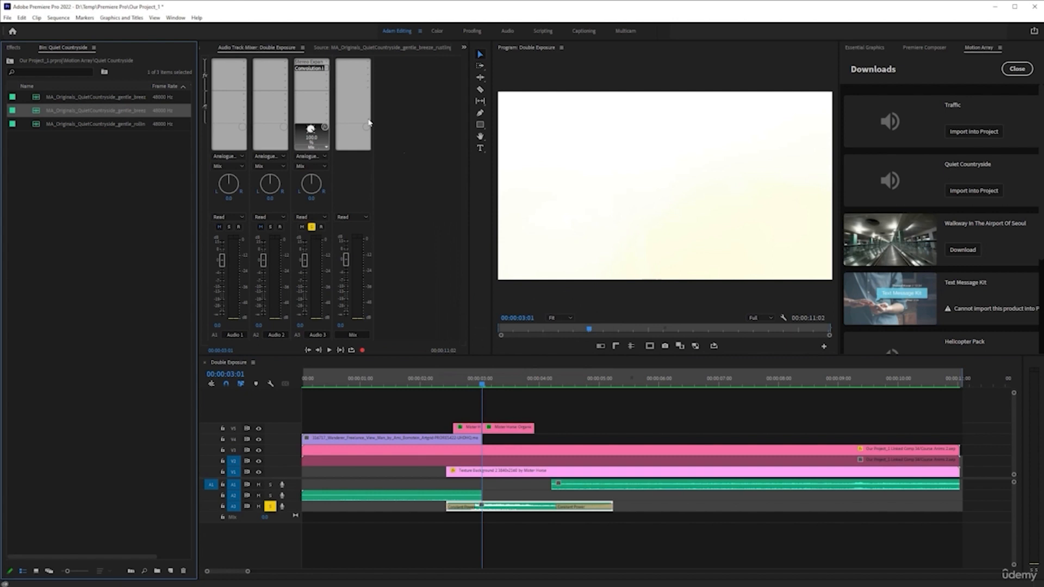
Add an Analog Delay effect to the next Audio 3 effect slot and set its preset to Drain Pipe.
left_click(326, 75)
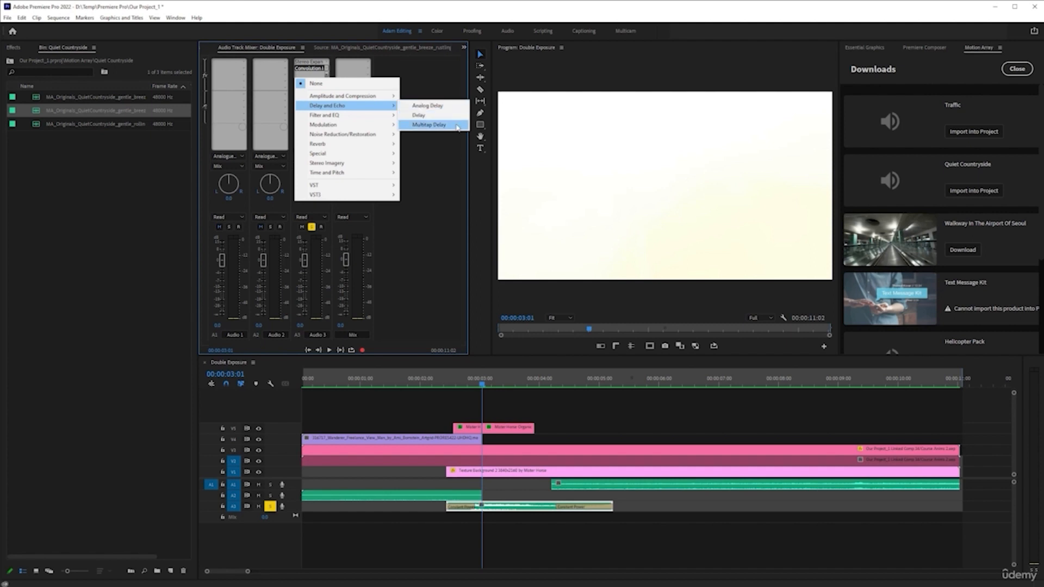
left_click(446, 107)
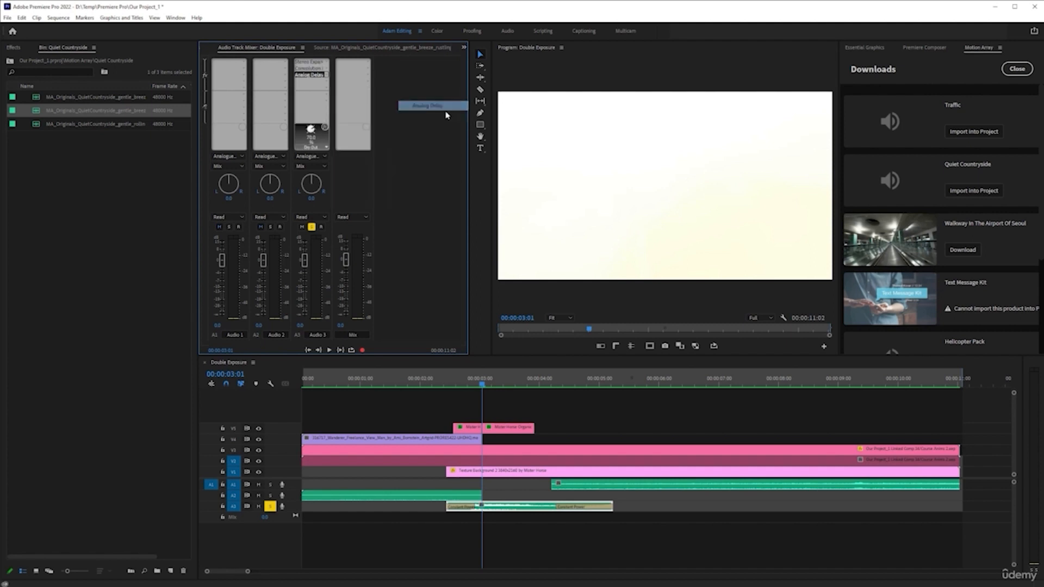
double_click(315, 76)
left_click(532, 248)
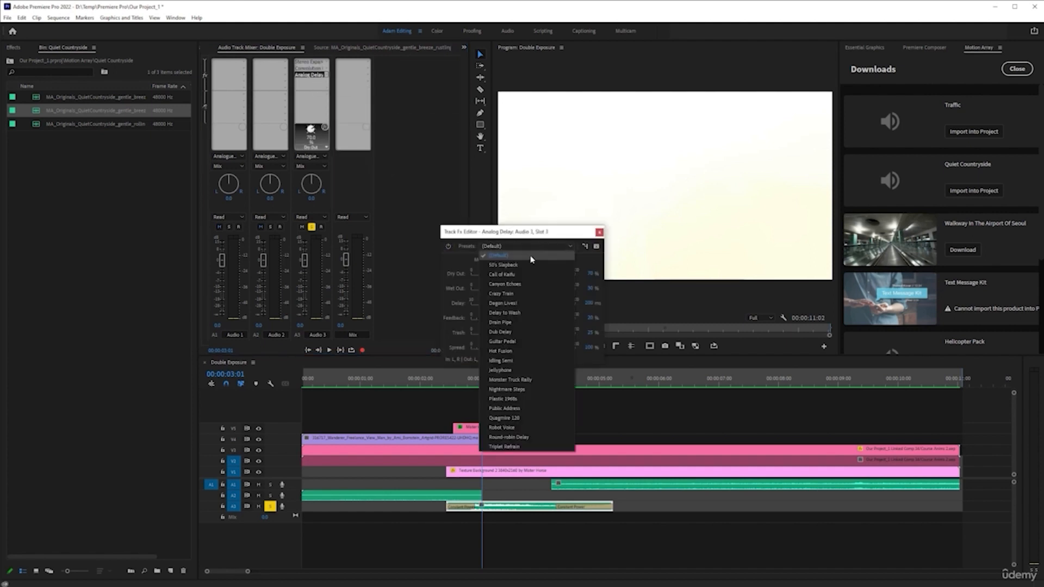
left_click(544, 322)
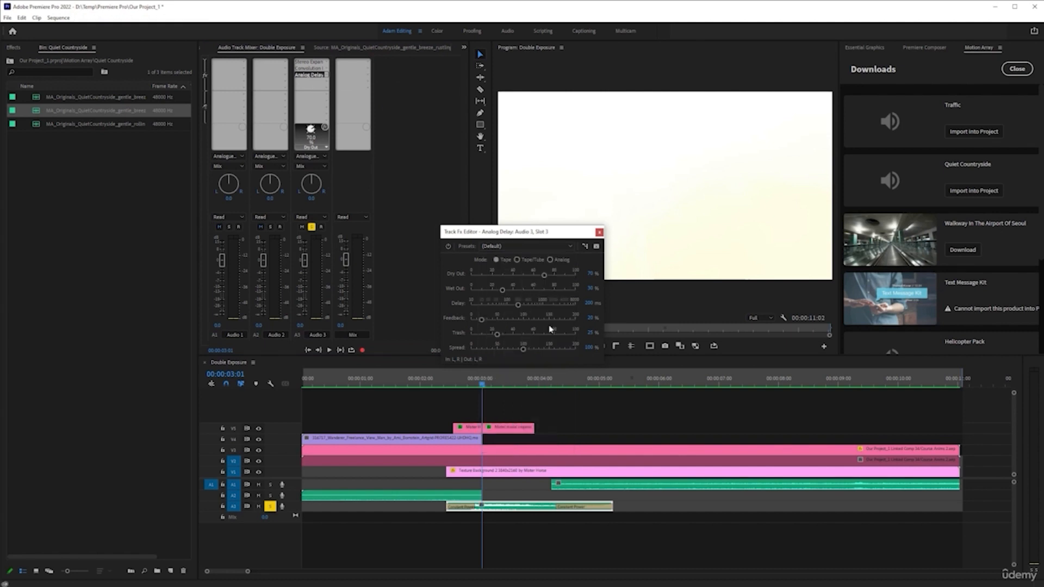
Play the Audio 3 sound back from about 00:00:01 to preview the Drain Pipe delay.
left_click(398, 383)
key("space")
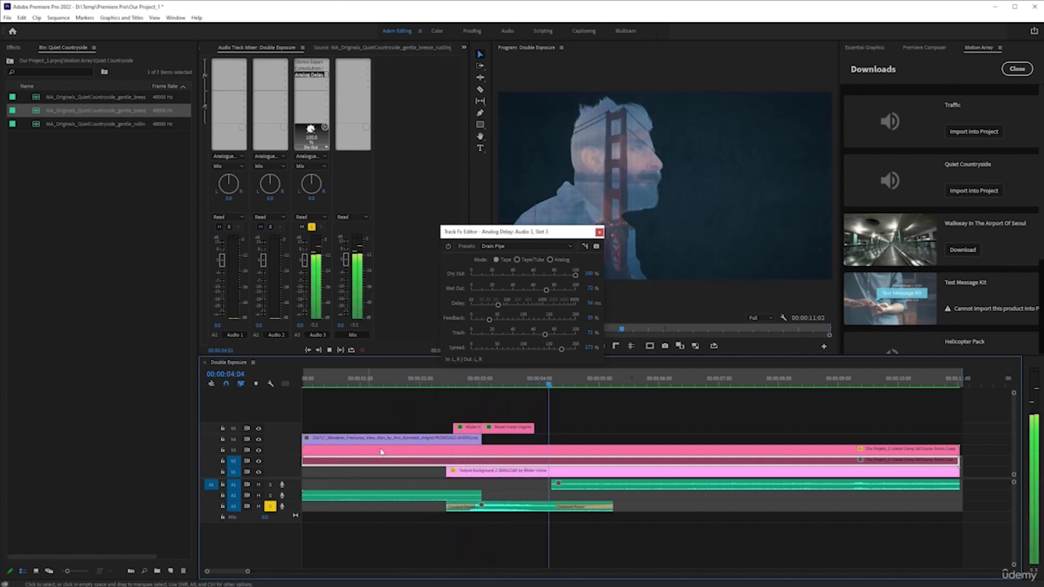
key("space")
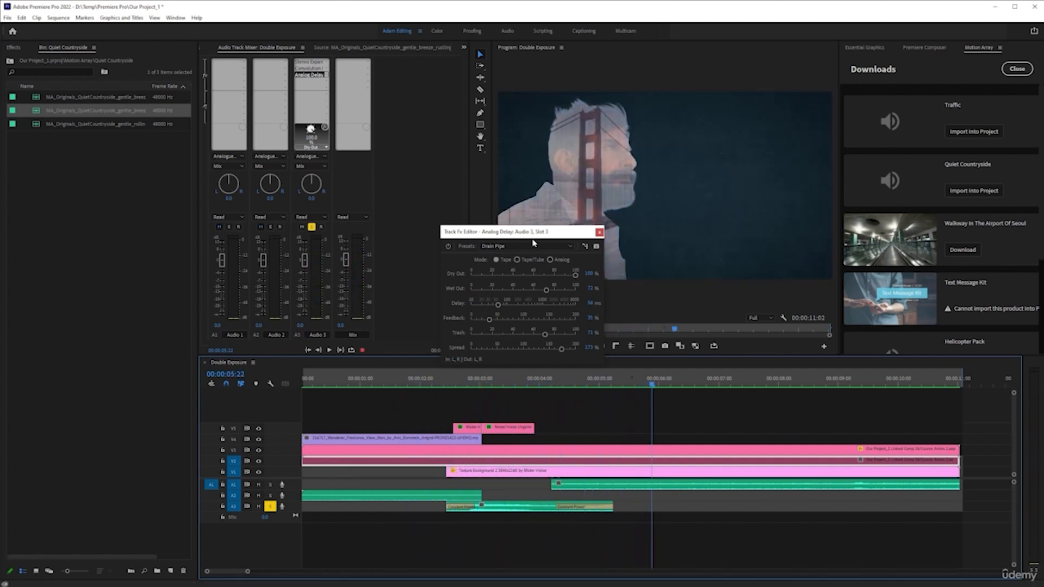
left_click(419, 382)
key("space")
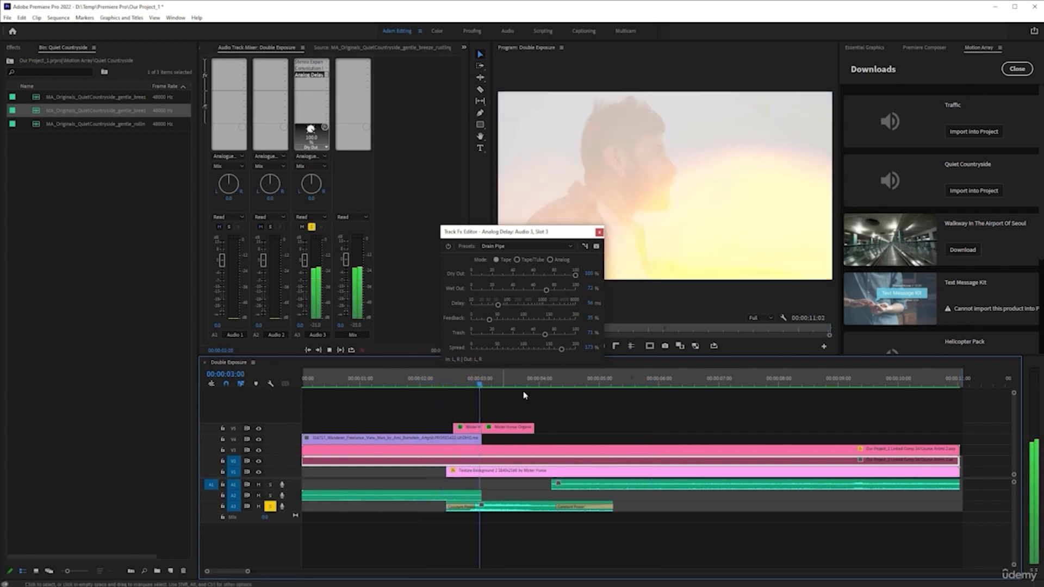
key("space")
Switch the Analog Delay mode to Tape/Tube and play the sound back from about 00:00:01.
left_click(517, 260)
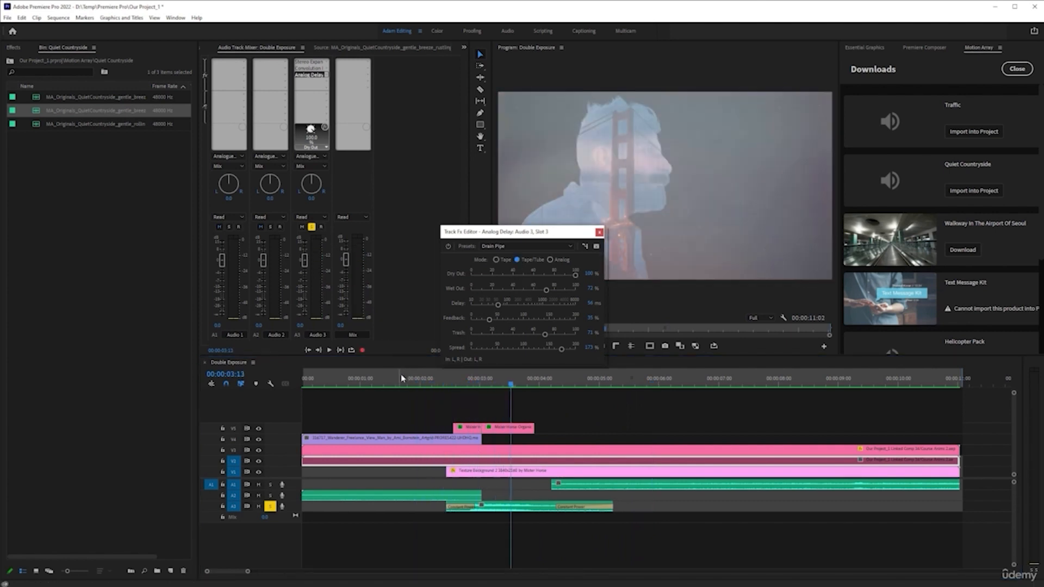
left_click(401, 379)
key("space")
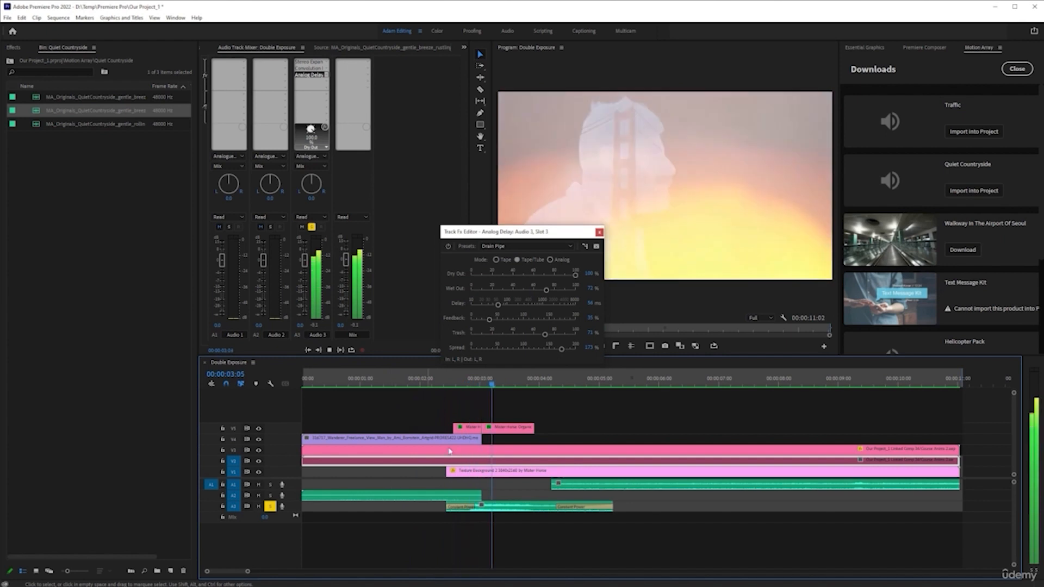
key("space")
Switch the Analog Delay mode to Analog, play it back, and close the Analog Delay editor.
left_click(550, 260)
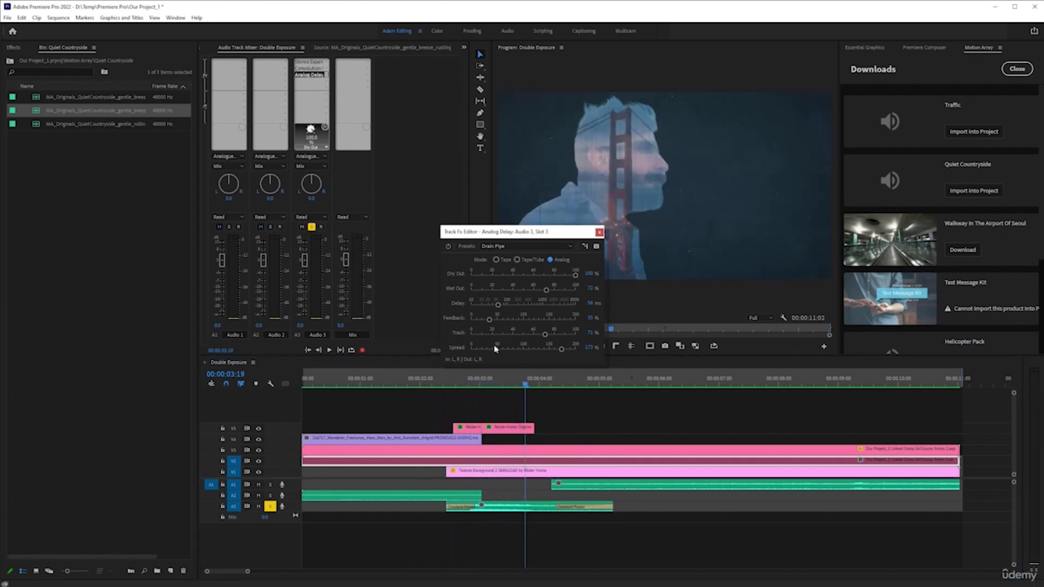
left_click(408, 384)
key("space")
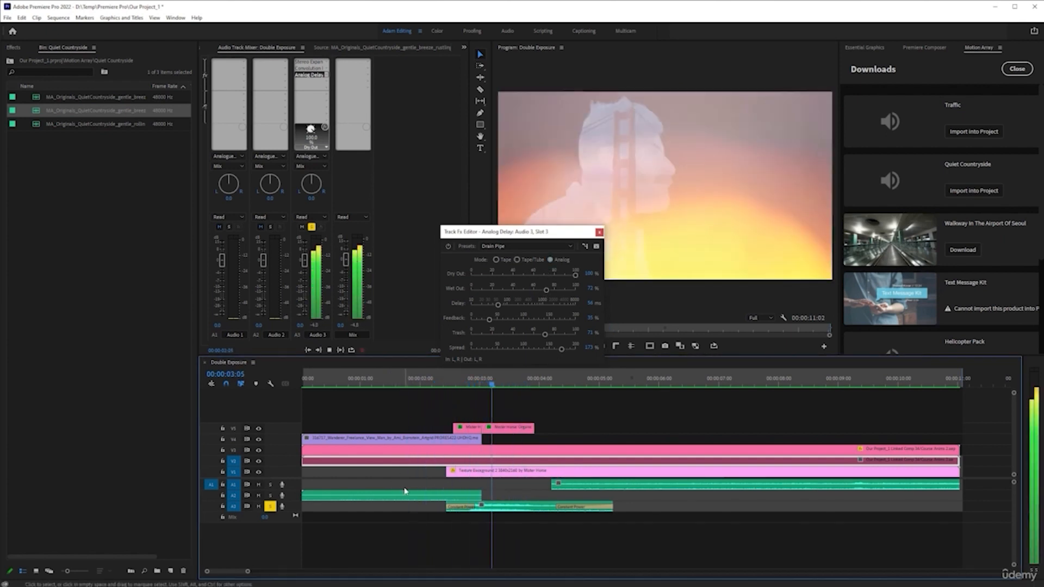
key("space")
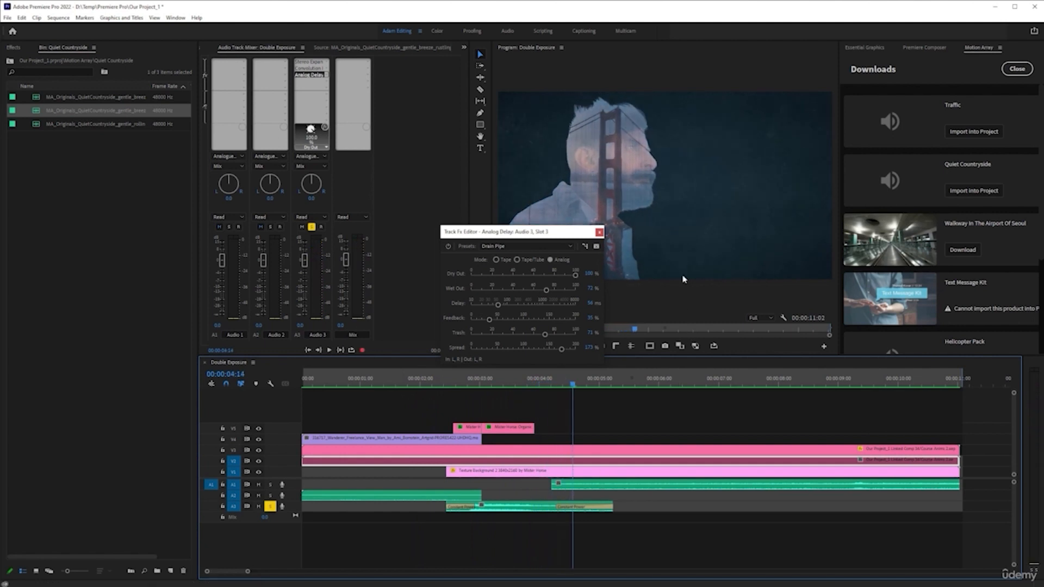
left_click(598, 233)
Add a Surround Reverb to the fourth Audio 3 effect slot and set its preset to Game Time Stadium.
left_click(329, 82)
mouse_move(385, 154)
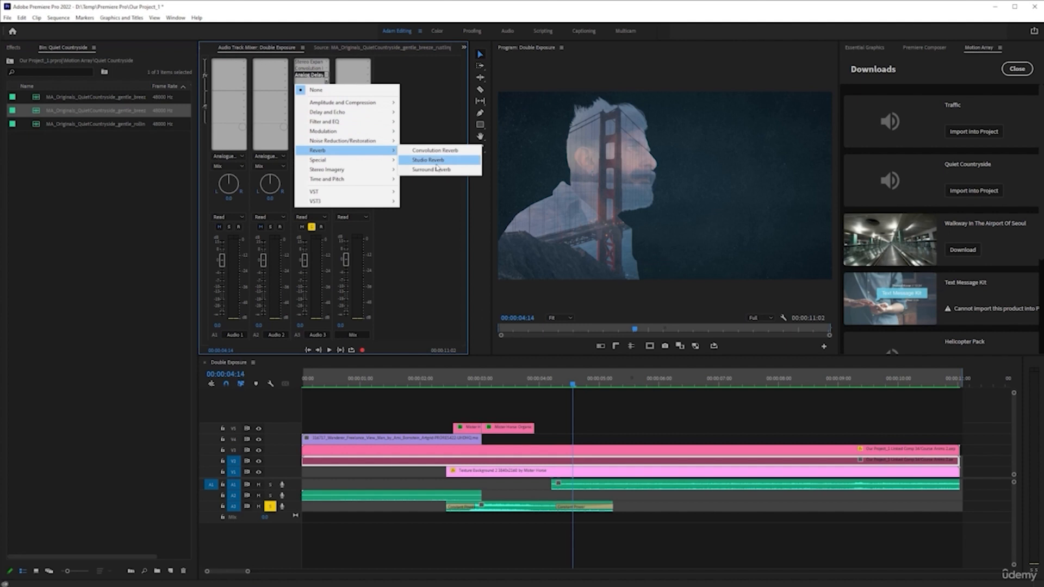
left_click(459, 174)
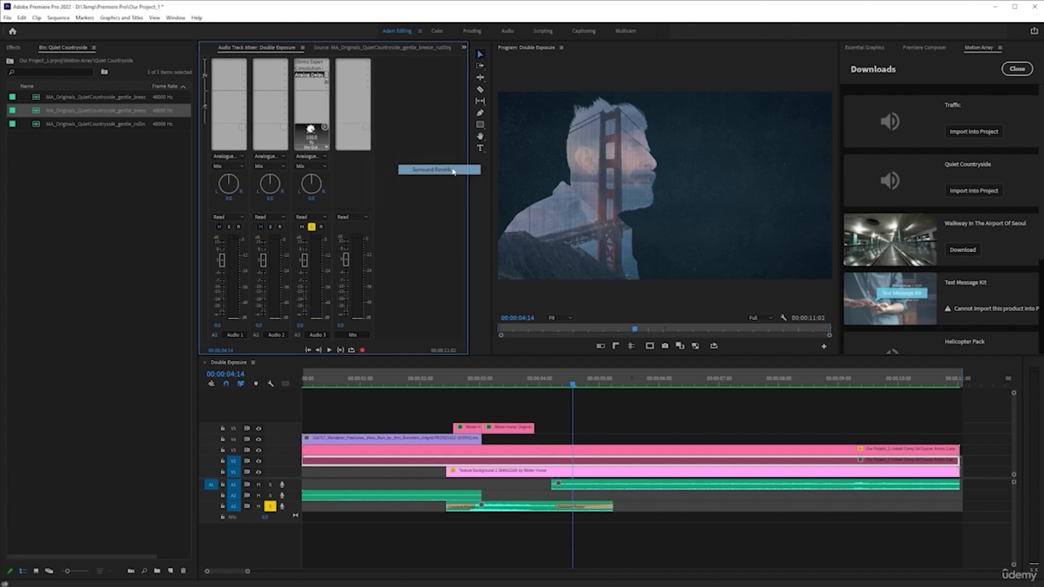
double_click(316, 82)
left_click(424, 232)
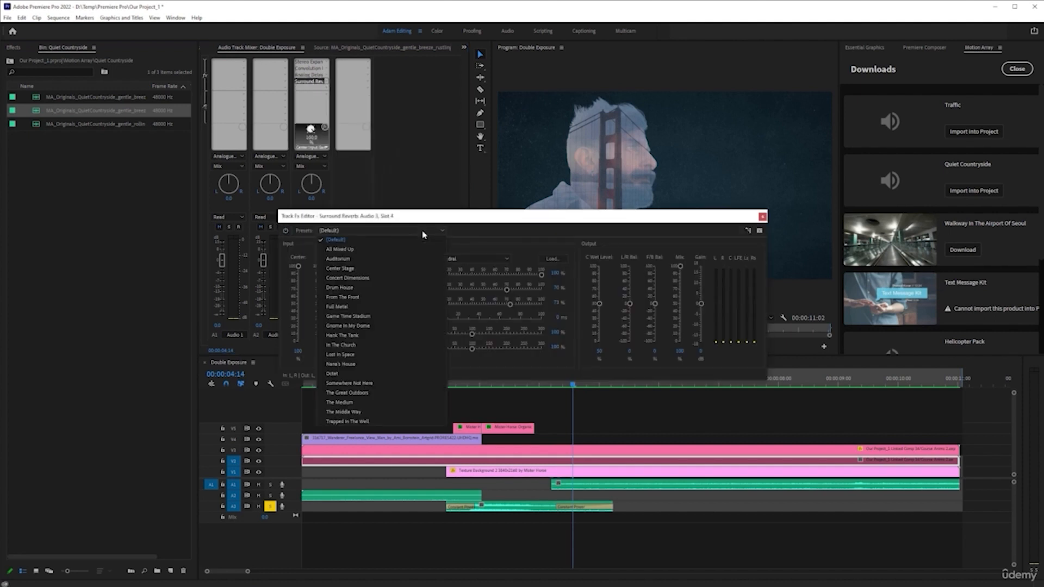
left_click(381, 316)
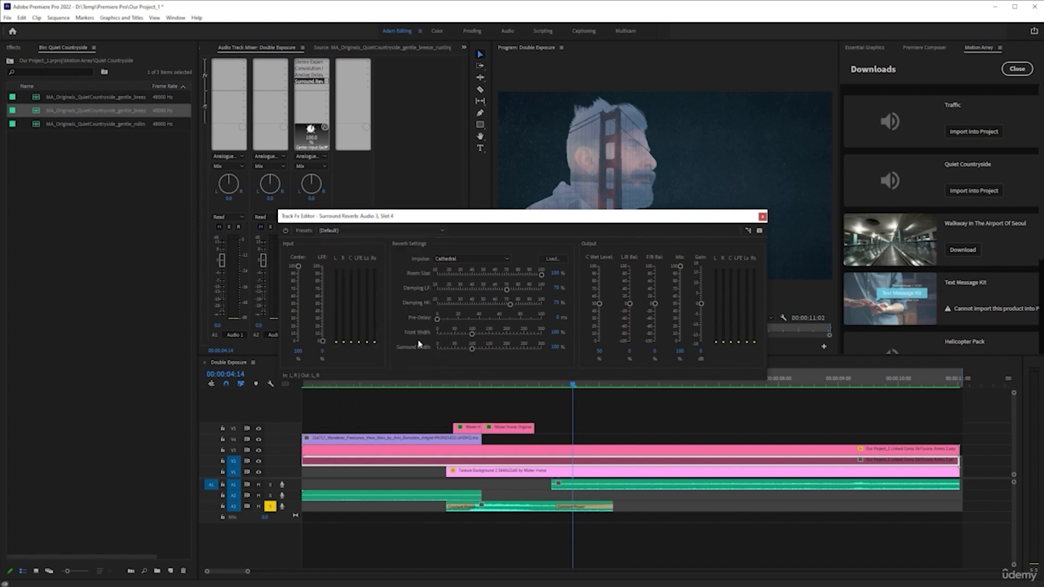
Play the sound back from about 00:00:01:15 and close the Surround Reverb editor.
left_click(396, 385)
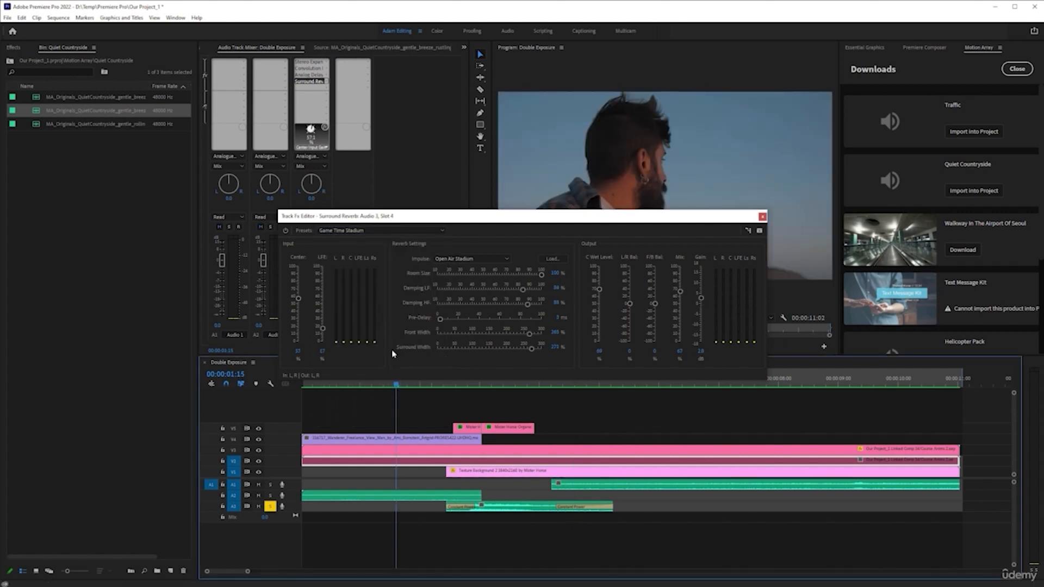
key("space")
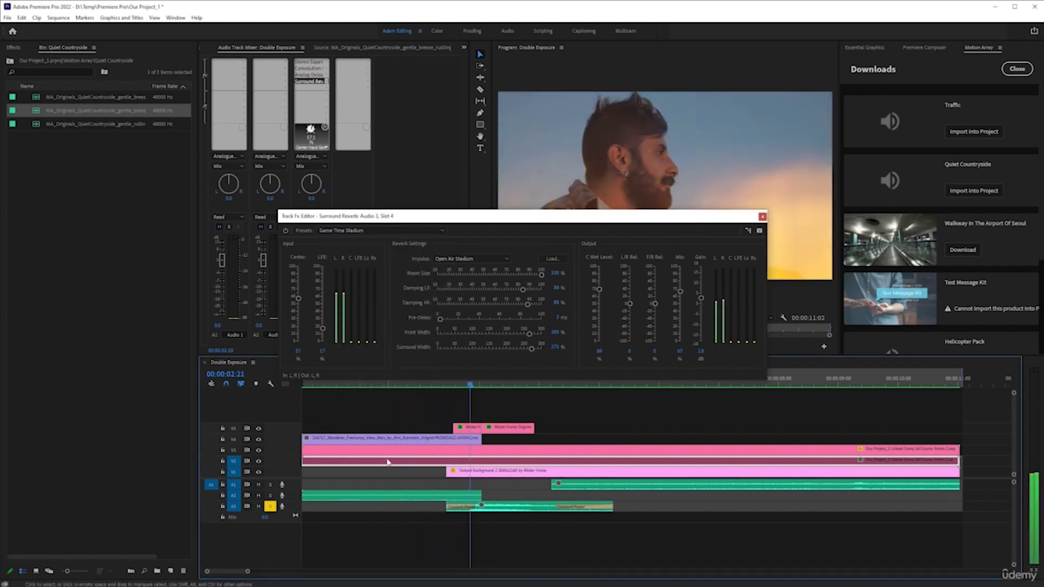
key("space")
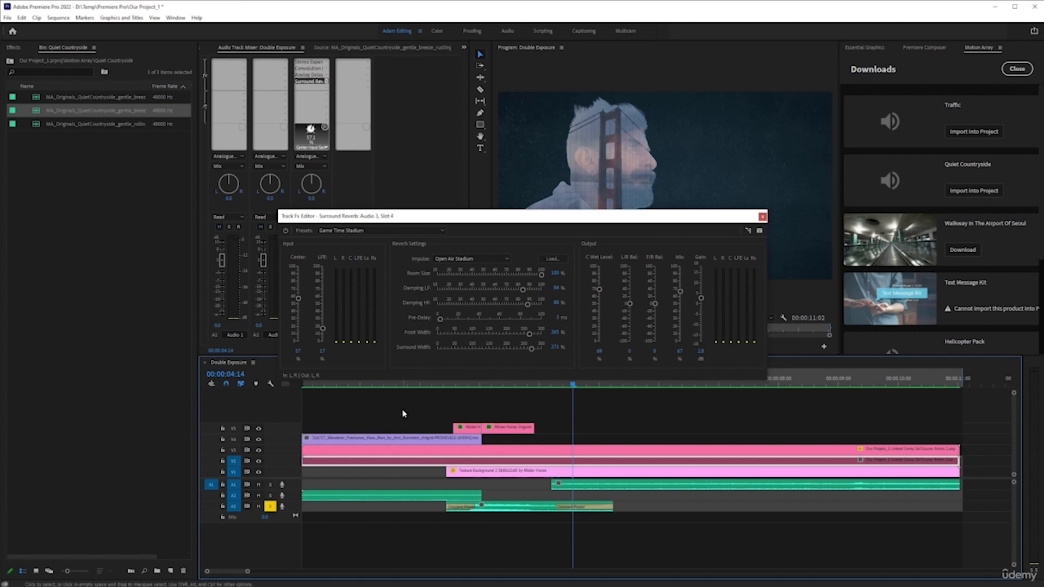
left_click(762, 218)
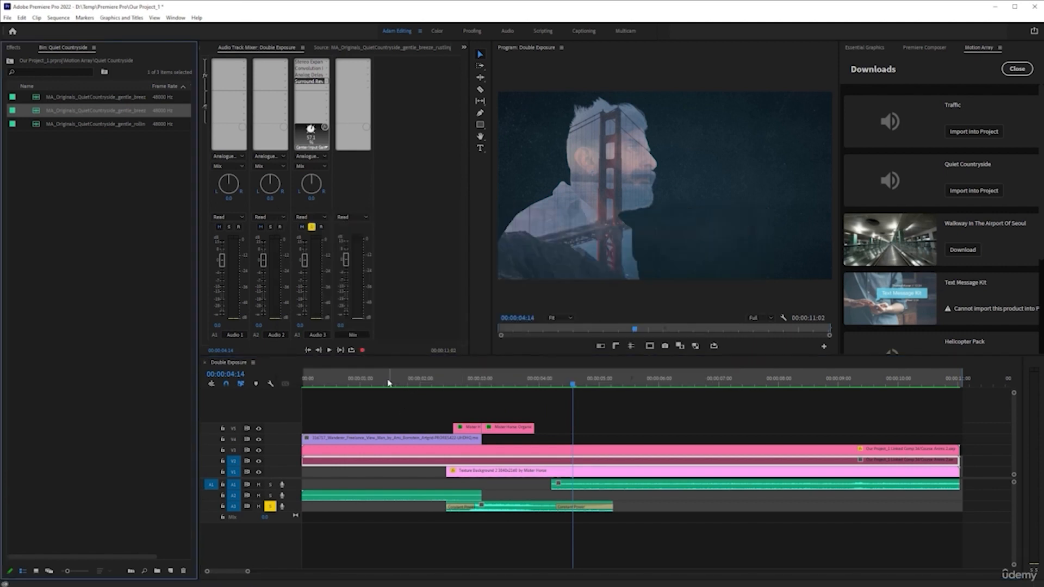
left_click(384, 381)
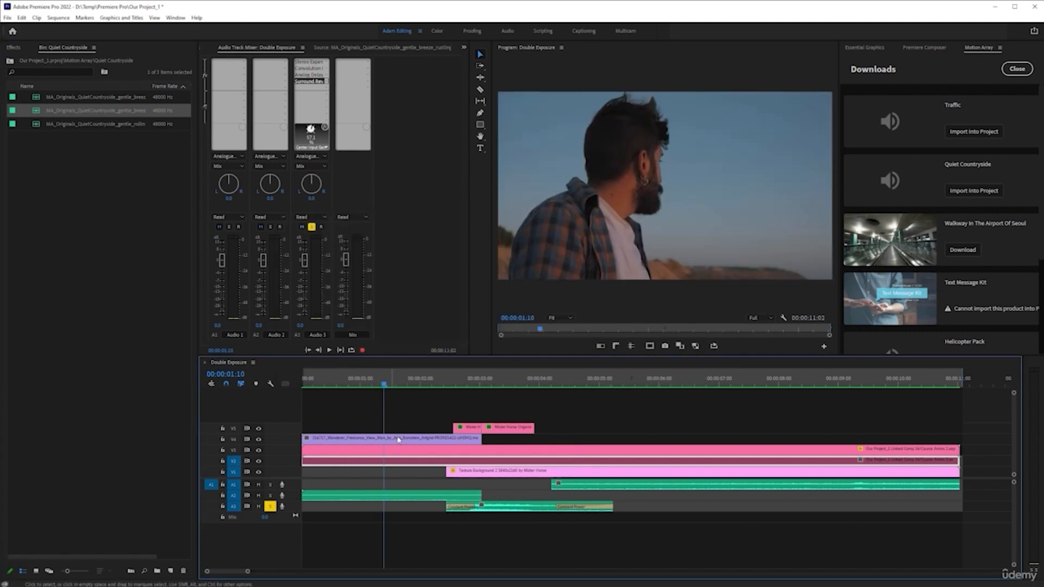
Try a copy of the traffic sound on a new Audio 4 track at the sequence start, preview it, and delete it.
left_click(312, 63)
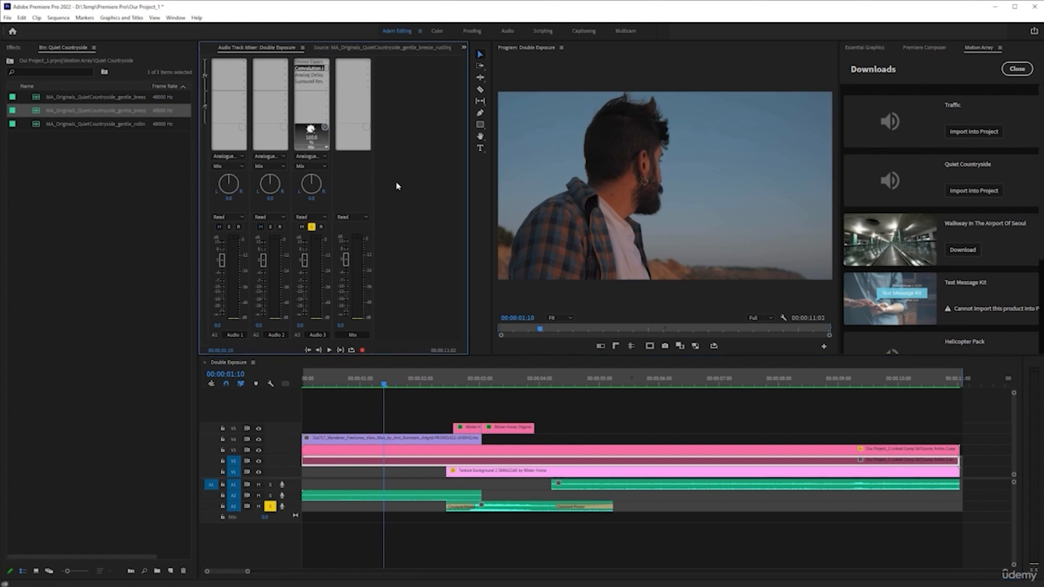
key("ctrl+z")
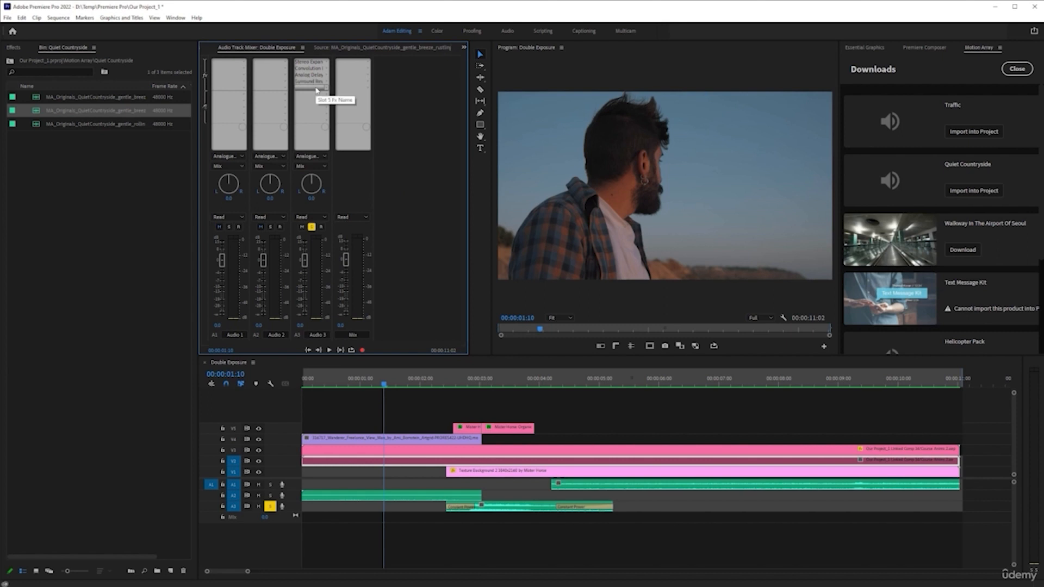
left_click_drag(484, 514, 480, 554)
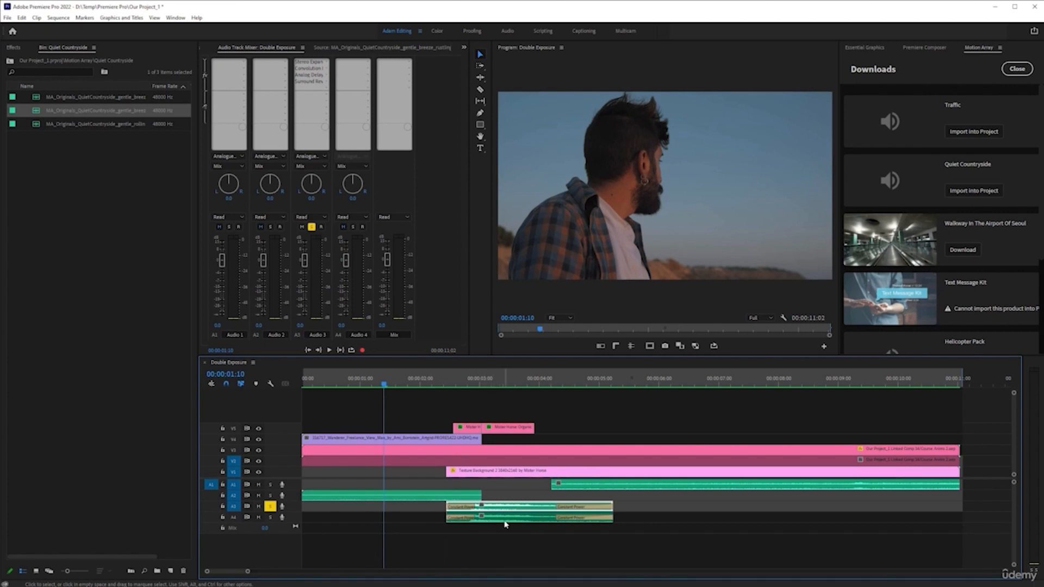
left_click(271, 517)
left_click_drag(517, 521, 66, 370)
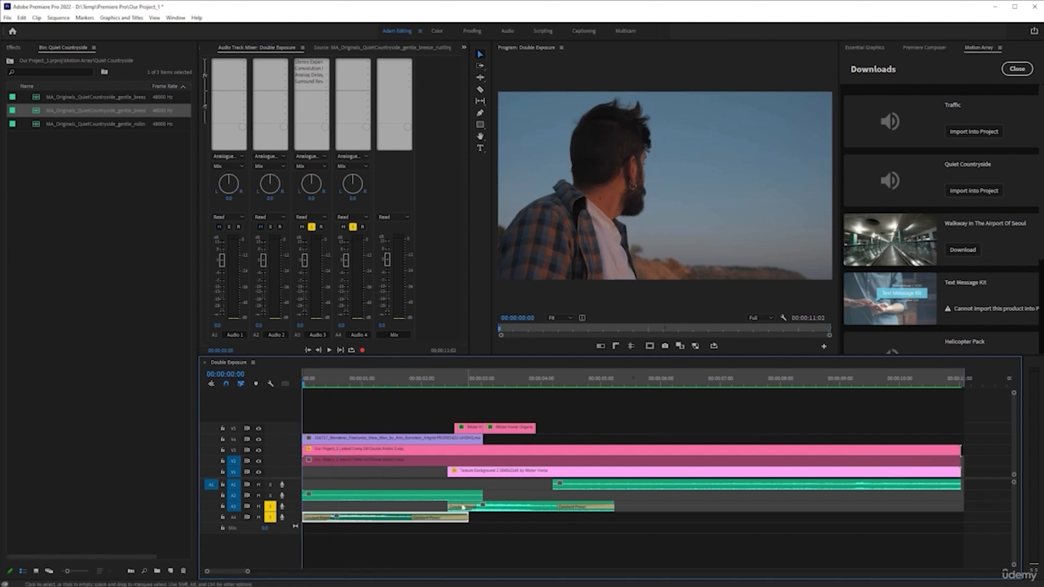
key("space")
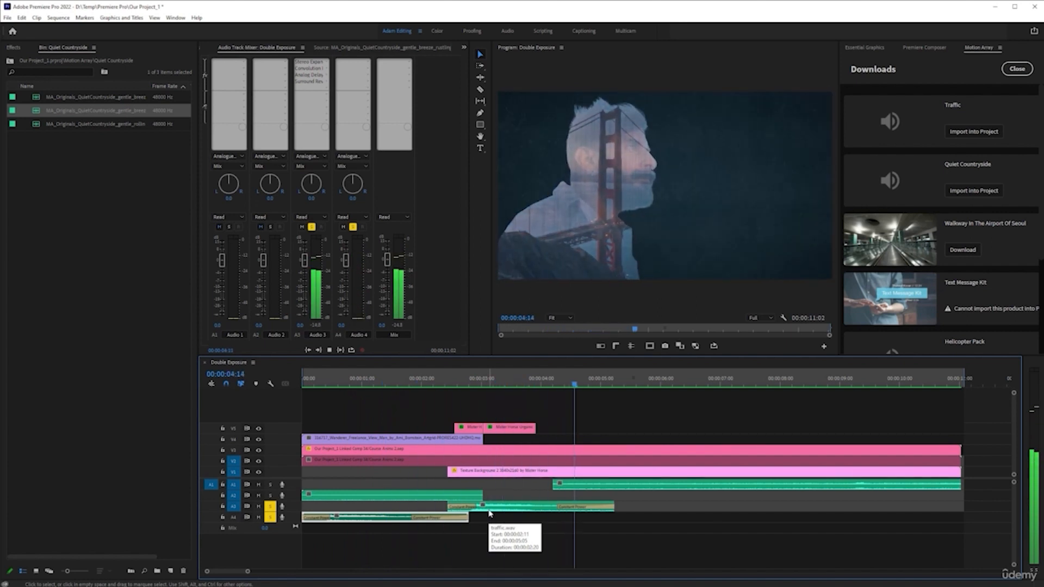
key("space")
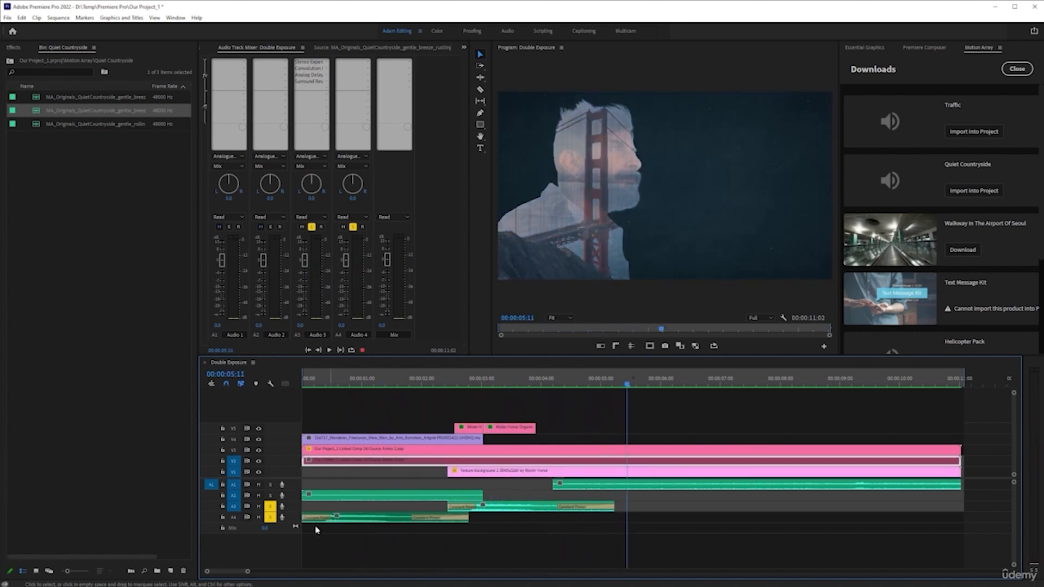
left_click(352, 520)
key("Delete")
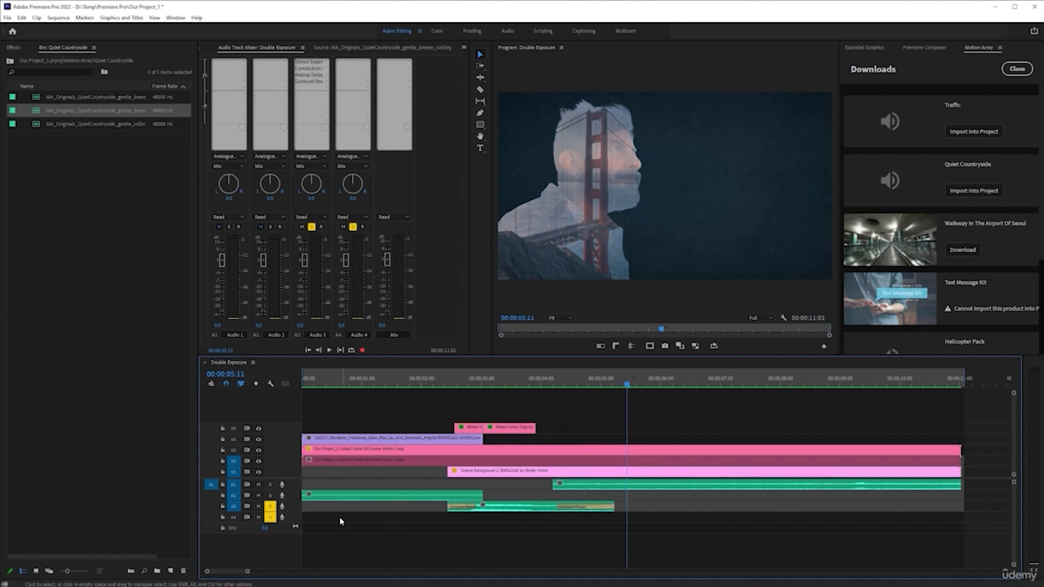
Turn off solo on the Audio 3 track and play the sequence back from the start.
left_click(270, 507)
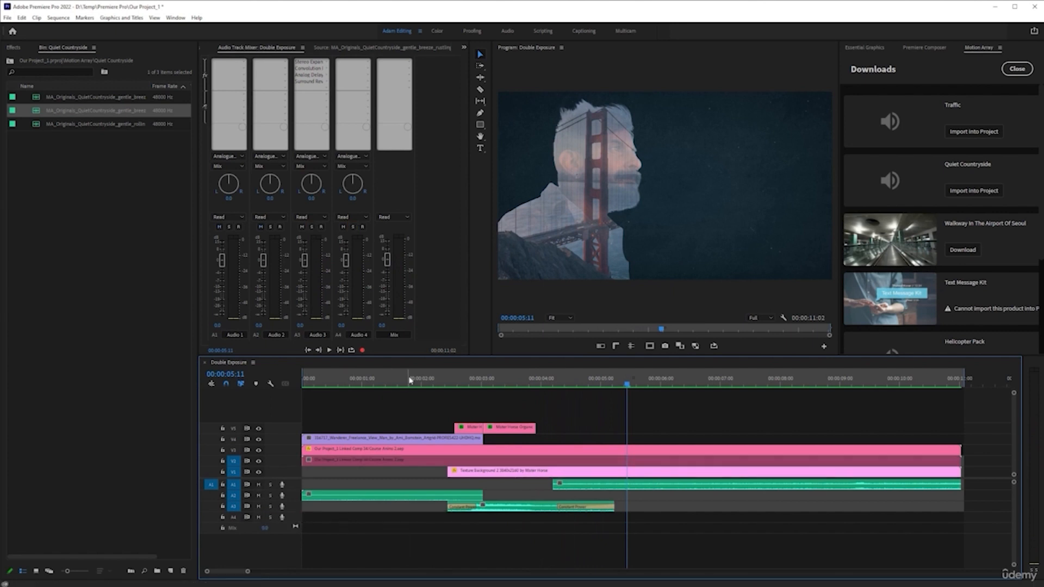
key("Home")
key("space")
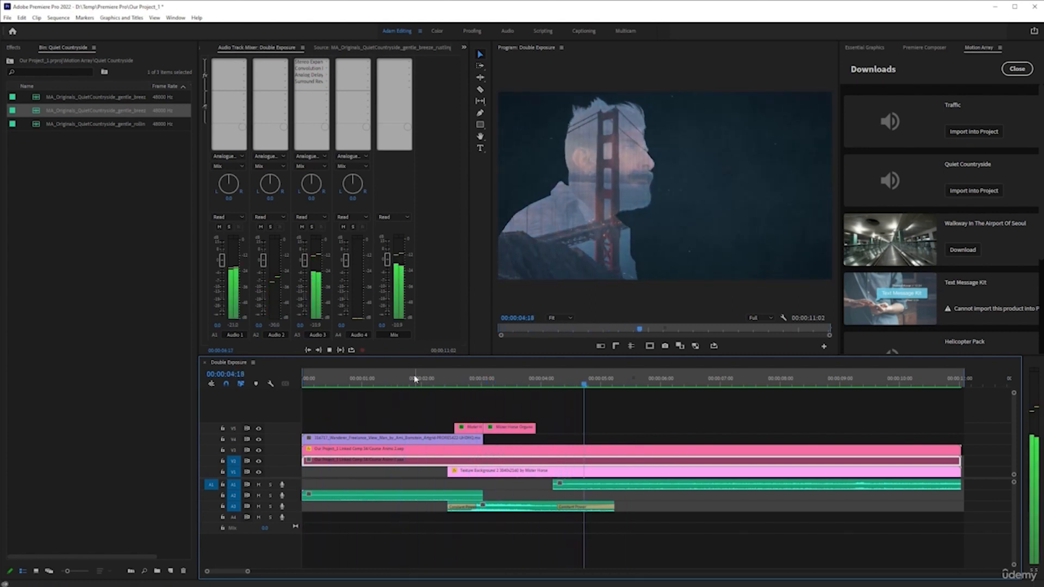
key("space")
Apply the default Constant Power audio crossfade to the Audio 1 and Audio 2 clips.
left_click(555, 487)
key("ctrl+shift+d")
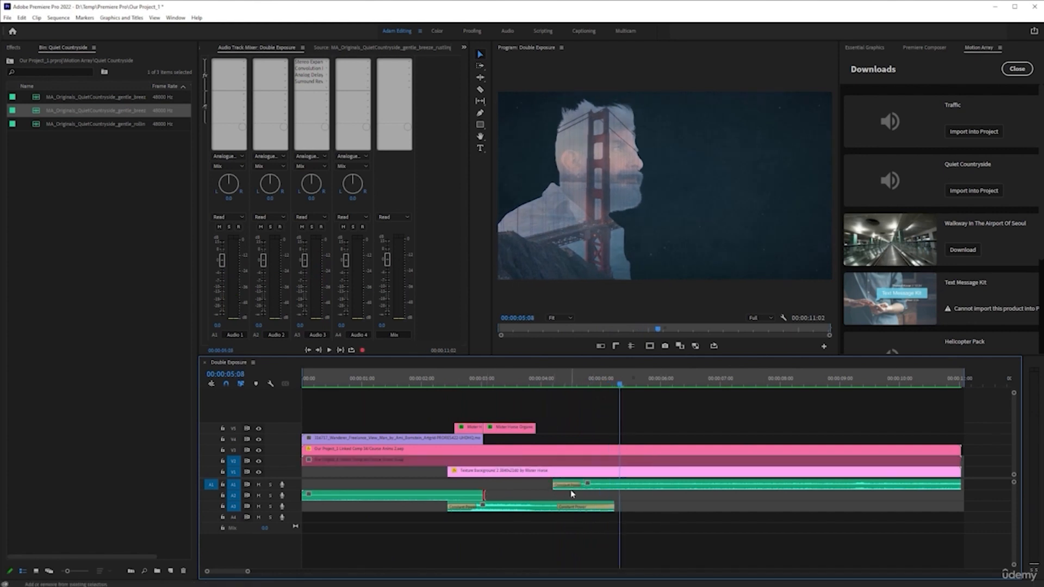
key("ctrl+shift+d")
Add a Multiband Compressor to the first Audio 2 effect slot in the mixer.
left_click_drag(437, 373, 219, 413)
left_click(319, 492)
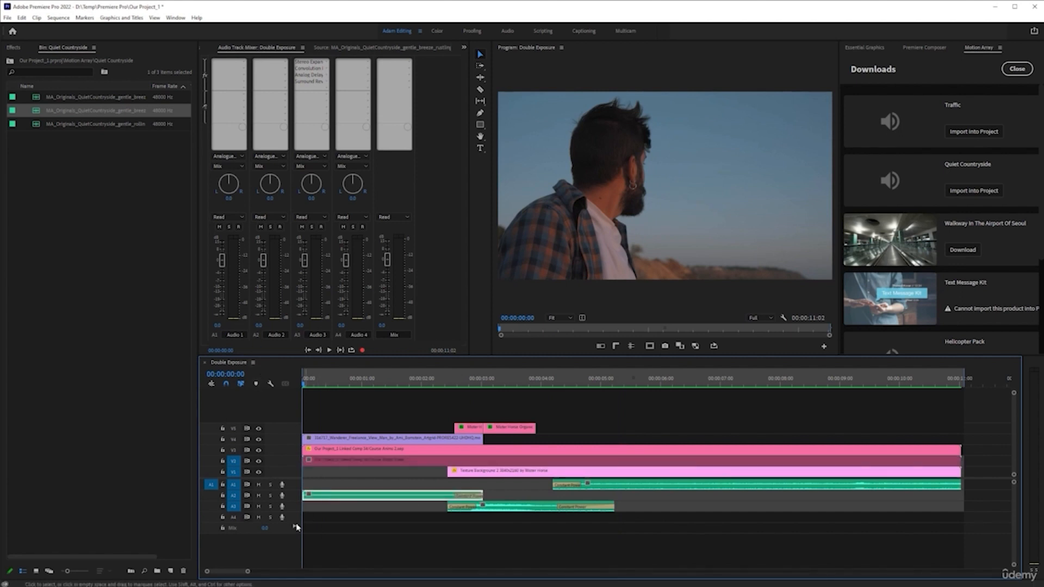
left_click(285, 64)
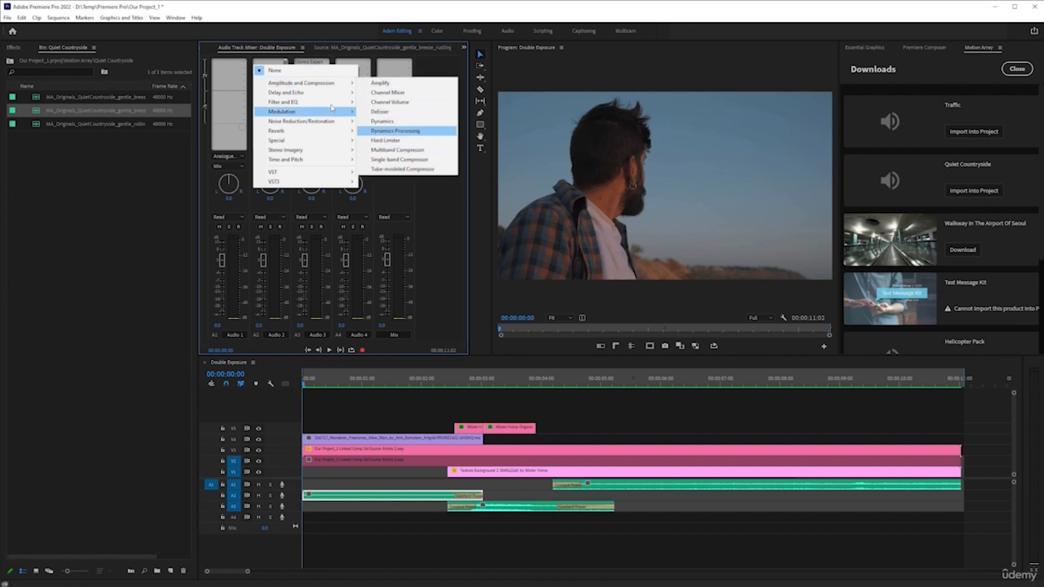
left_click(391, 150)
Set the Multiband Compressor preset to Classical Master and play the sound back from the start.
double_click(270, 65)
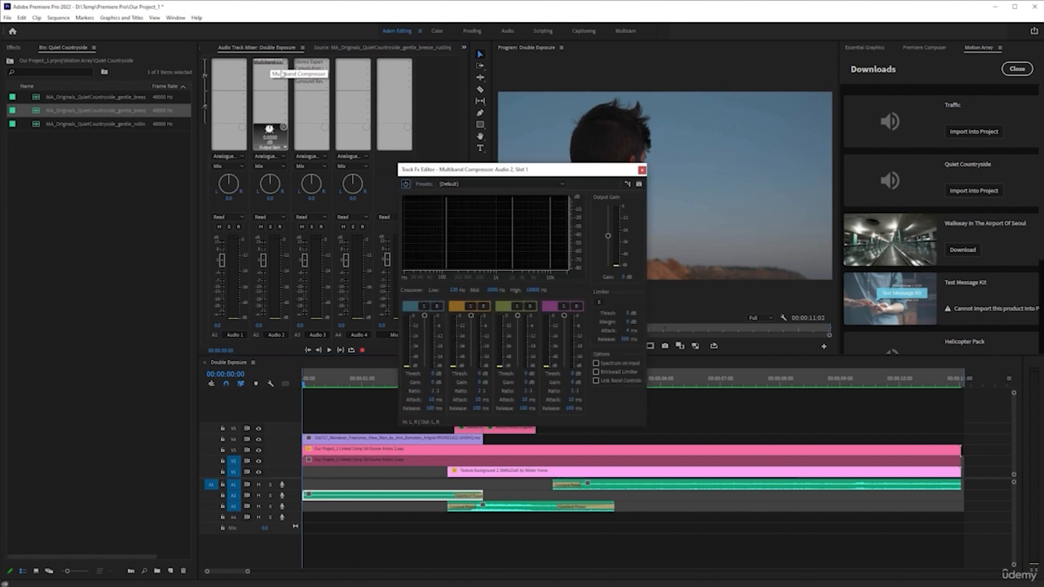
left_click(486, 185)
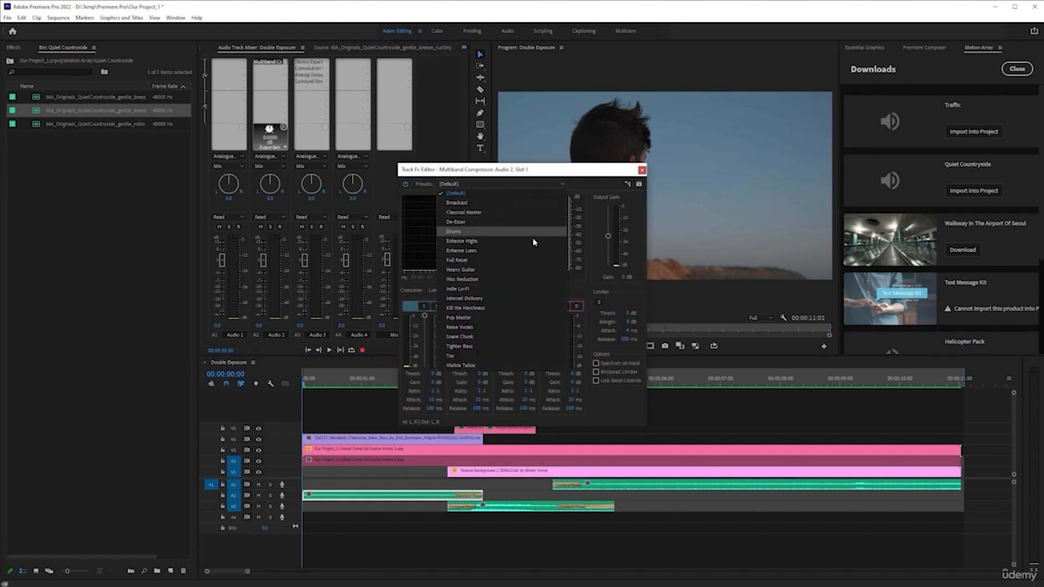
left_click(521, 212)
left_click(325, 385)
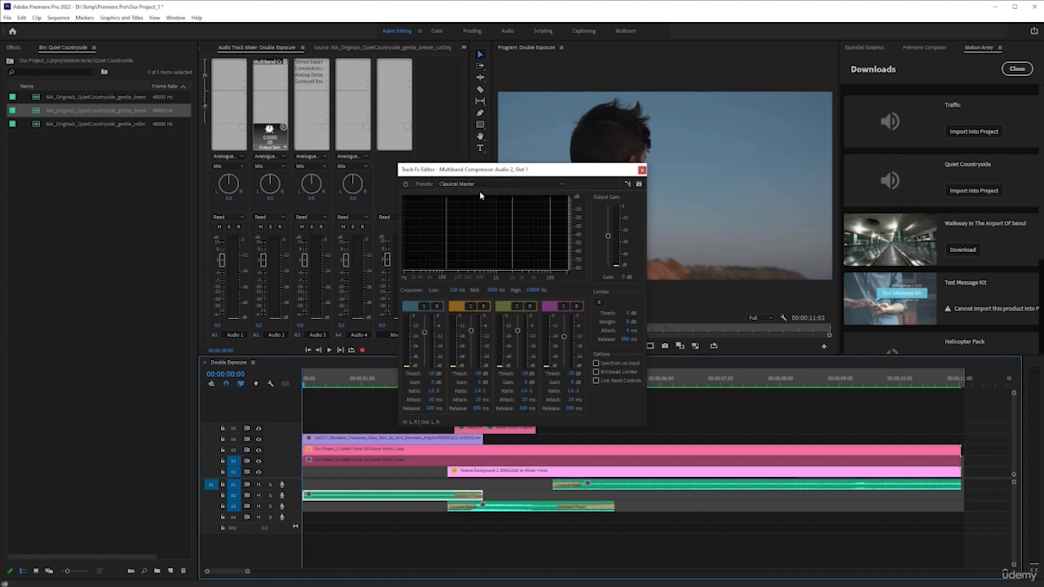
key("space")
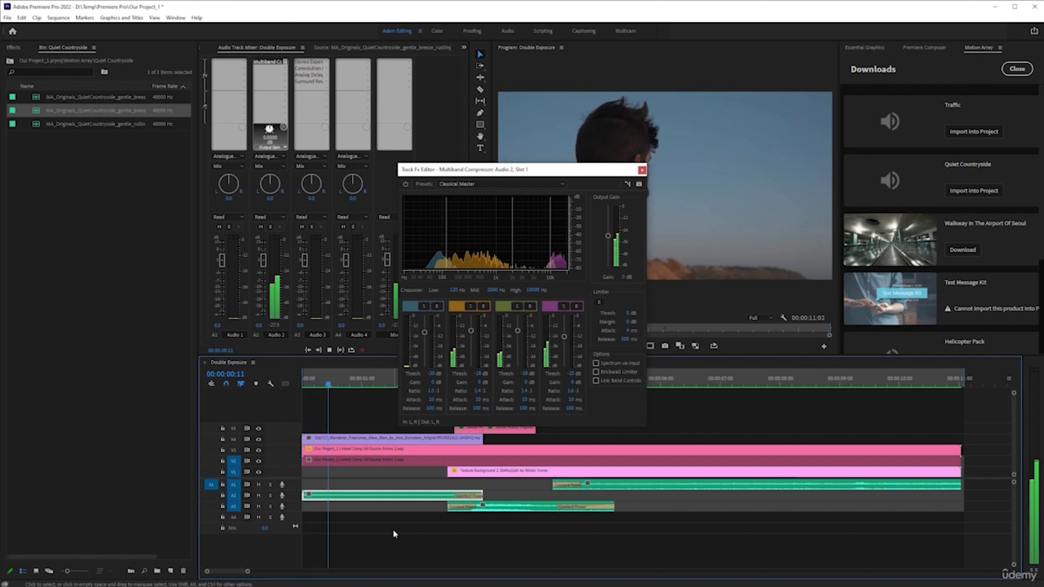
key("space")
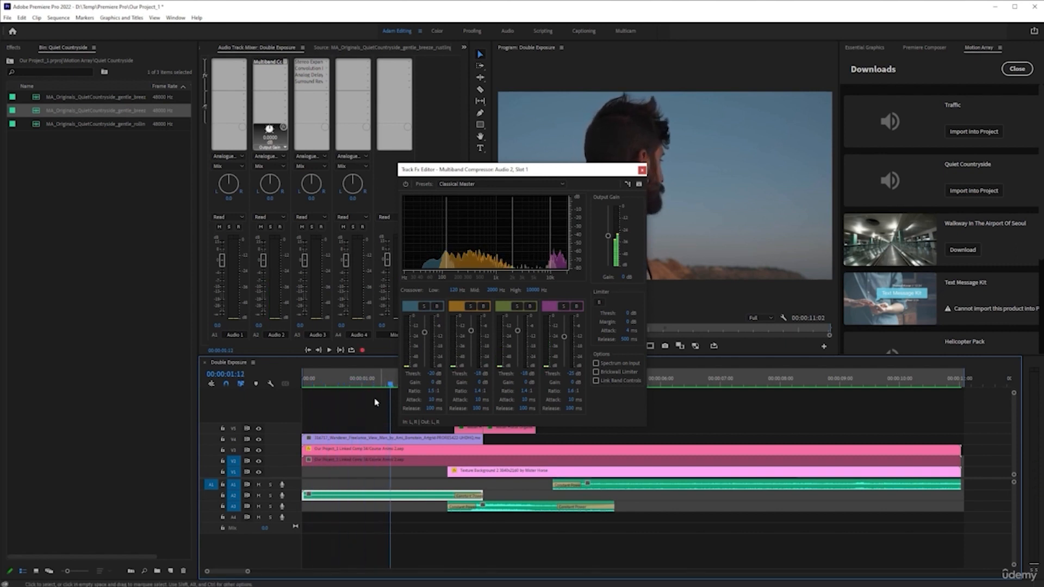
key("space")
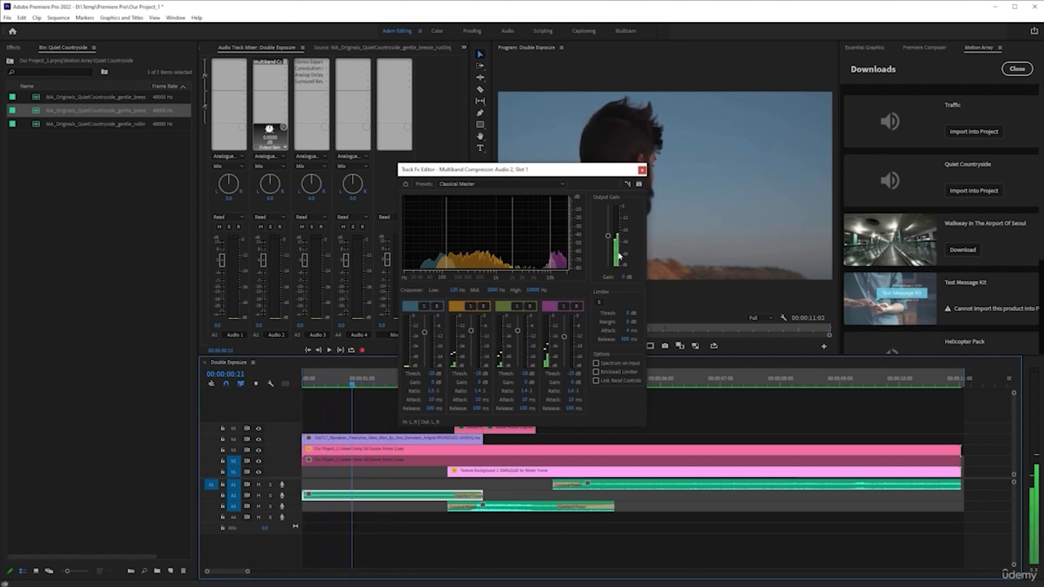
Raise the compressor's output gain to 4 dB, replay from the start, and close the compressor editor.
left_click_drag(610, 237, 610, 229)
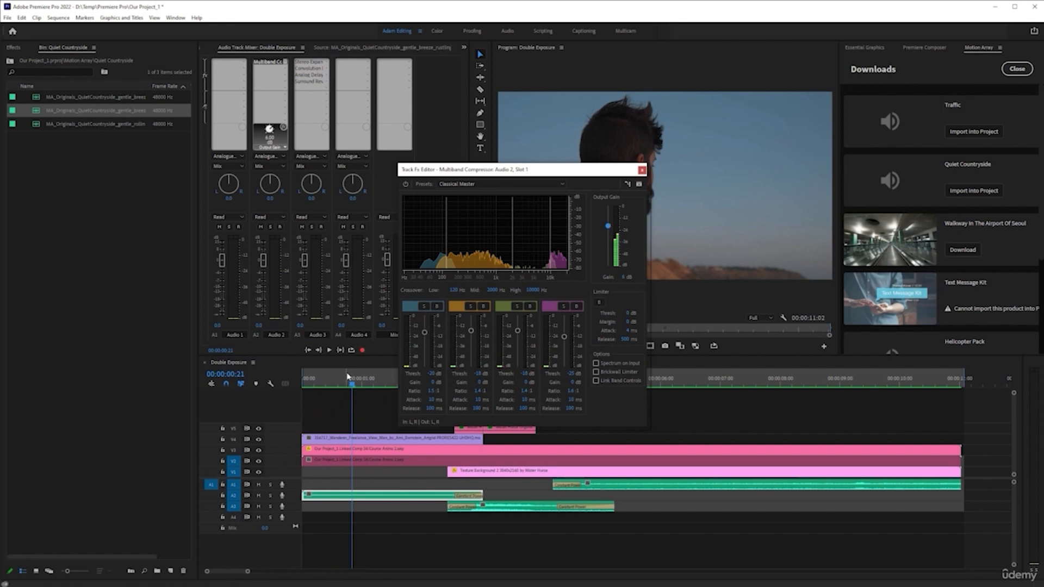
left_click_drag(347, 377, 303, 378)
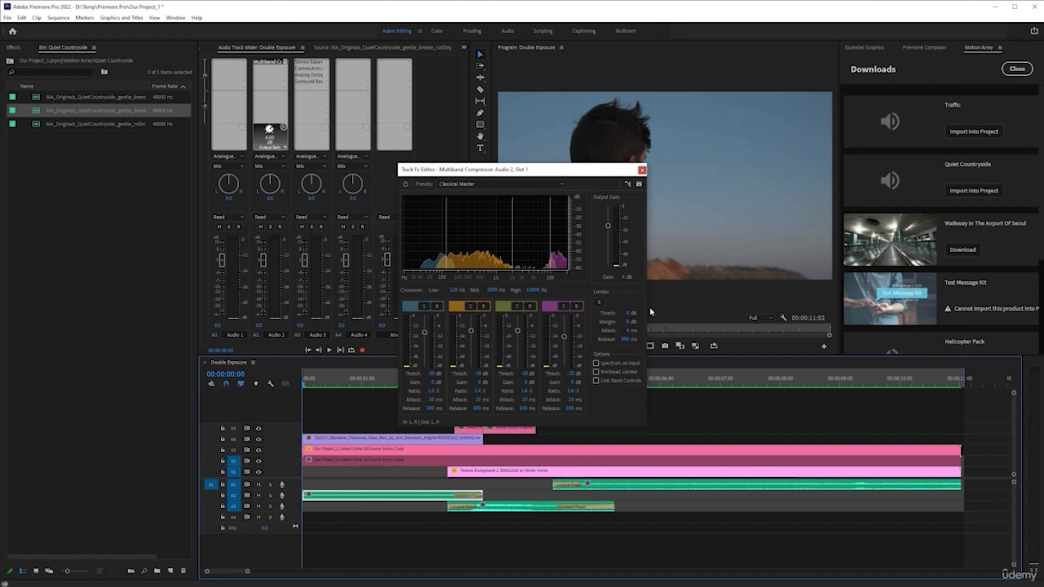
key("space")
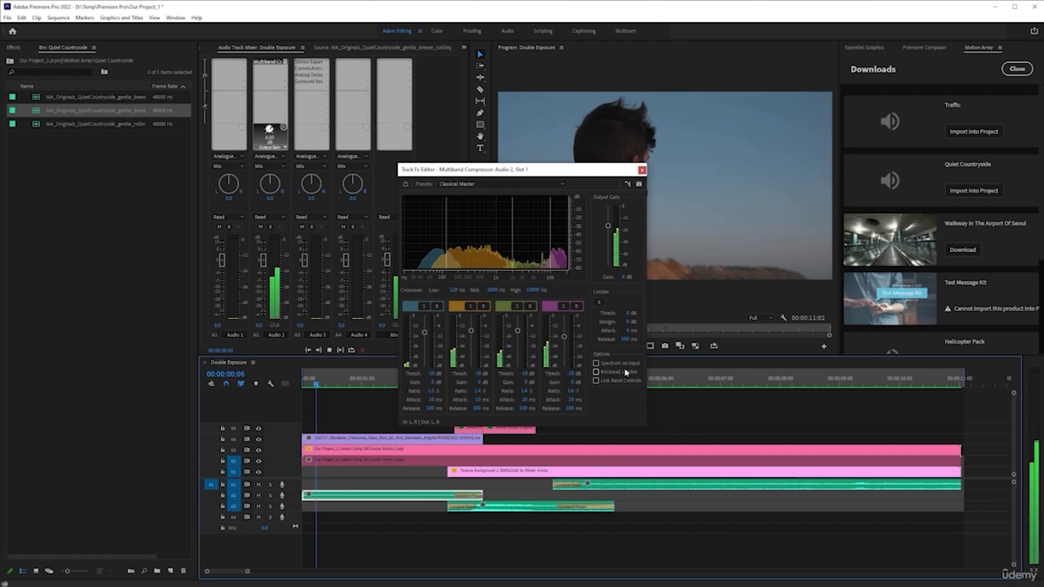
key("space")
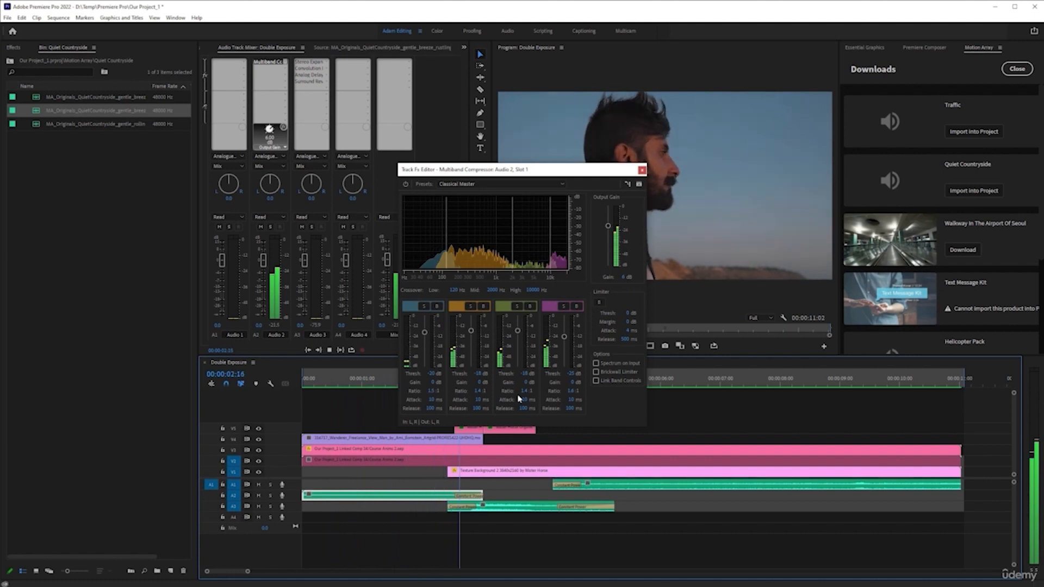
left_click(643, 171)
Play back the sequence around the start of the long Audio 1 clip to review the mixed sounds.
left_click(557, 386)
left_click(601, 486)
key("space")
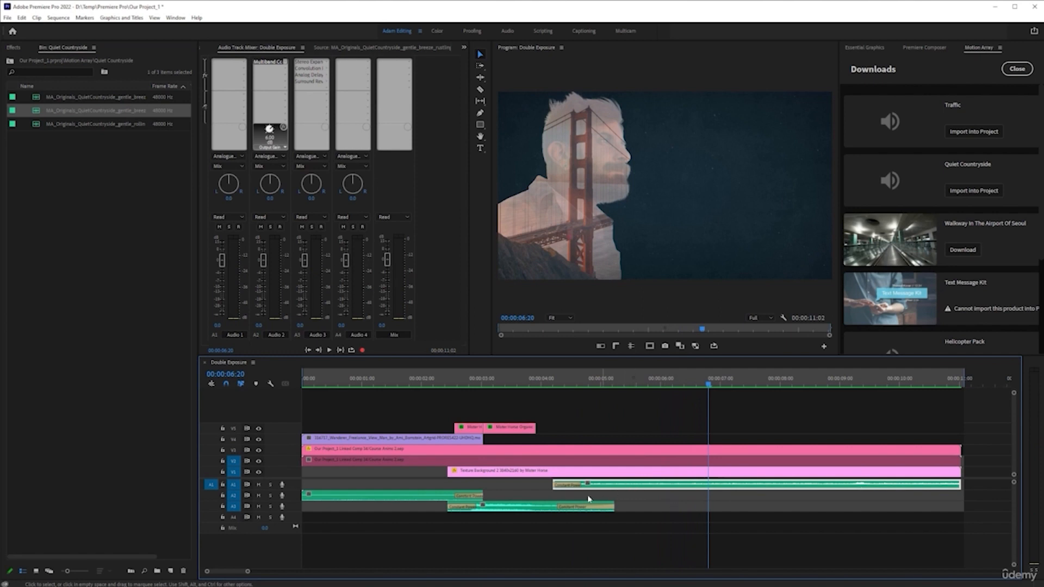
scroll(287, 485, "up", 3, "shift")
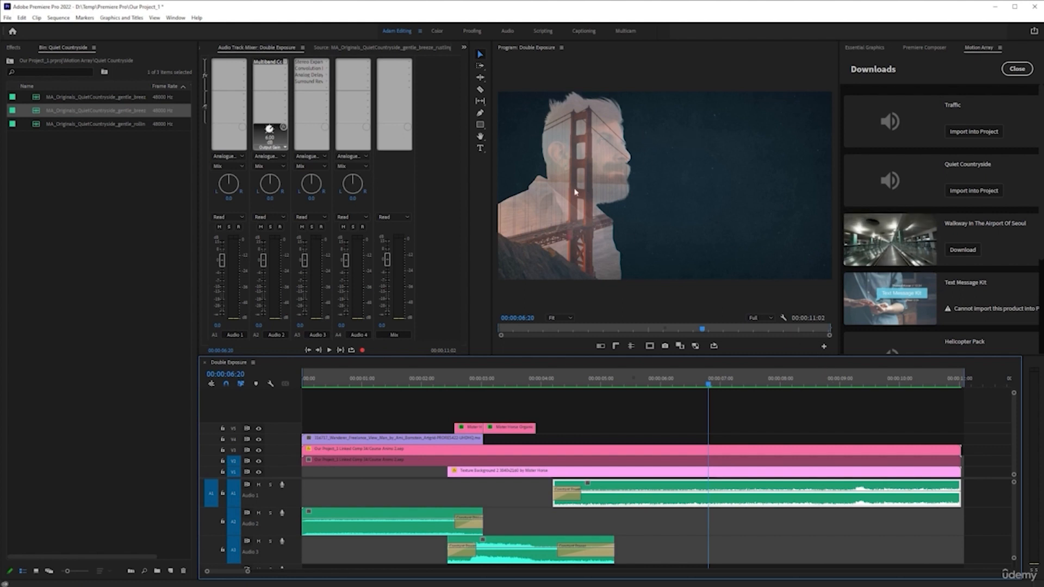
scroll(663, 507, "down", 2)
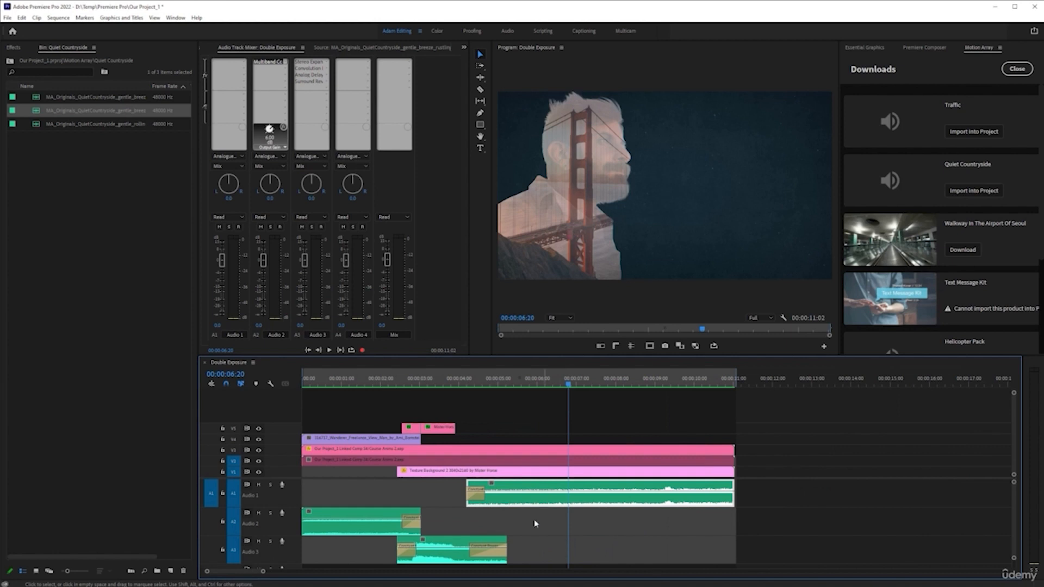
left_click(470, 382)
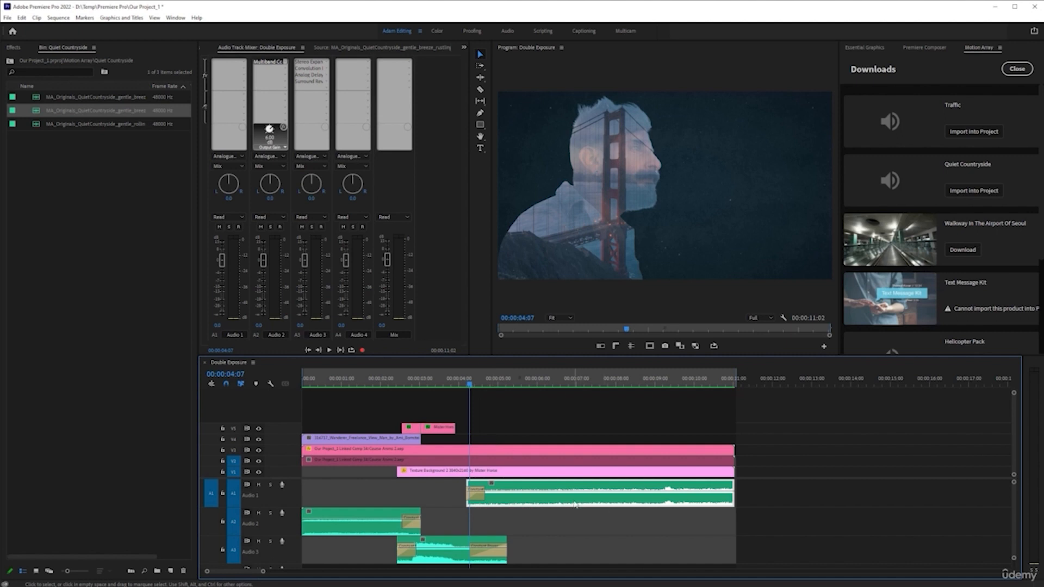
key("space")
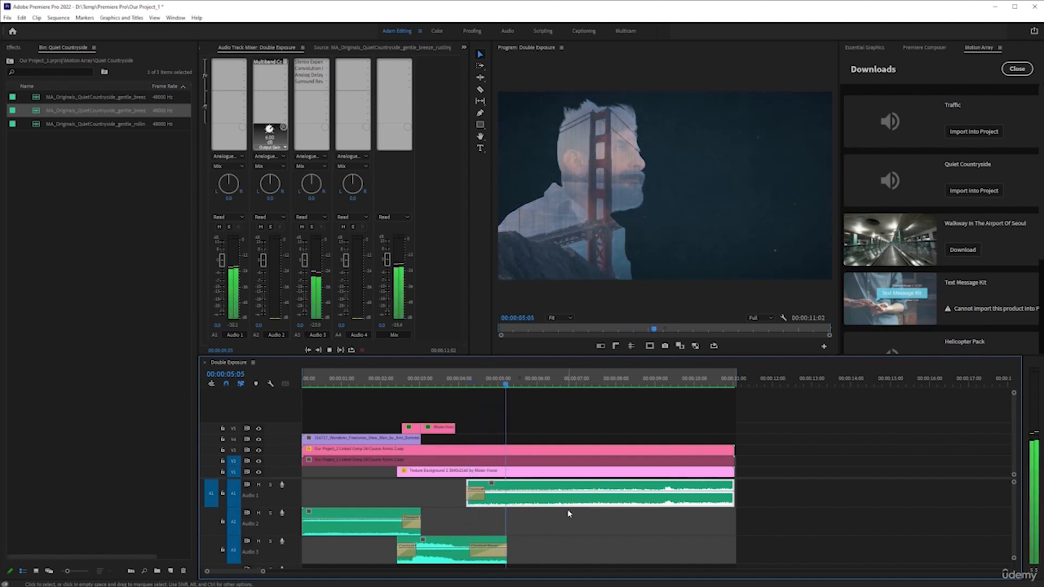
key("space")
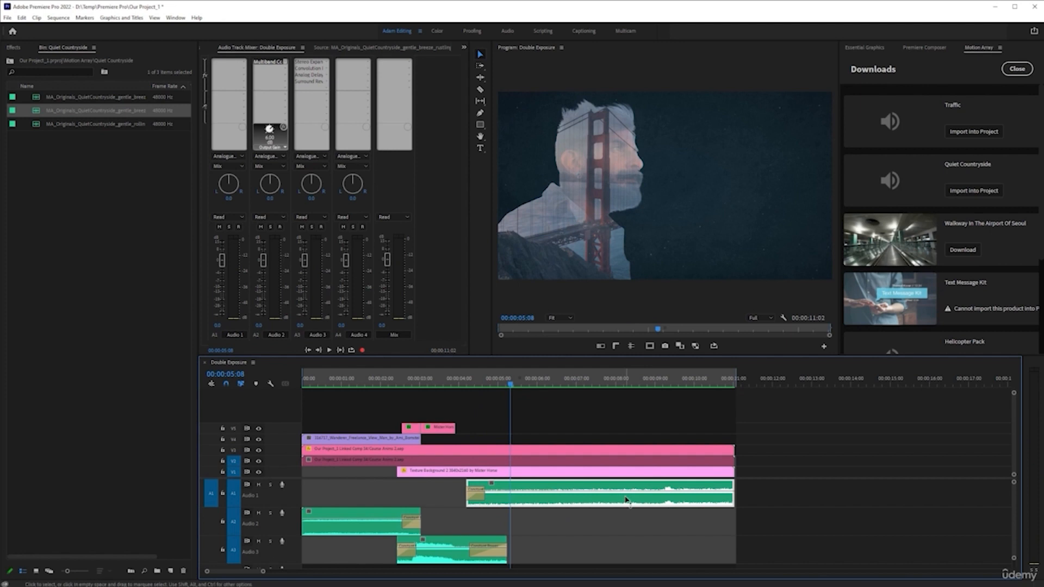
Lower the long Audio 1 clip's volume line slightly and play it back.
right_click(587, 496)
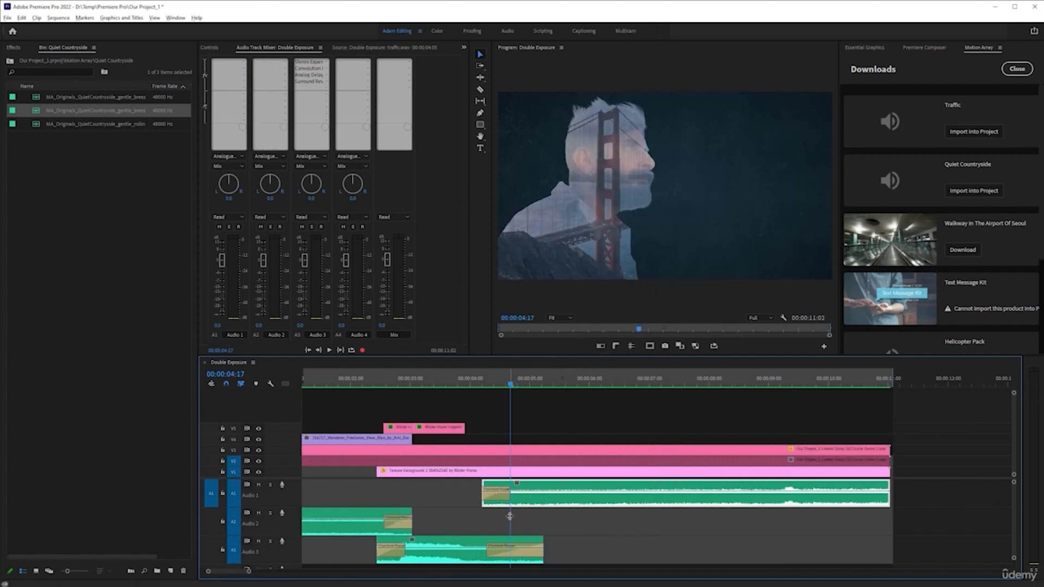
key("=")
left_click_drag(527, 494, 527, 503)
key("space")
key("space")
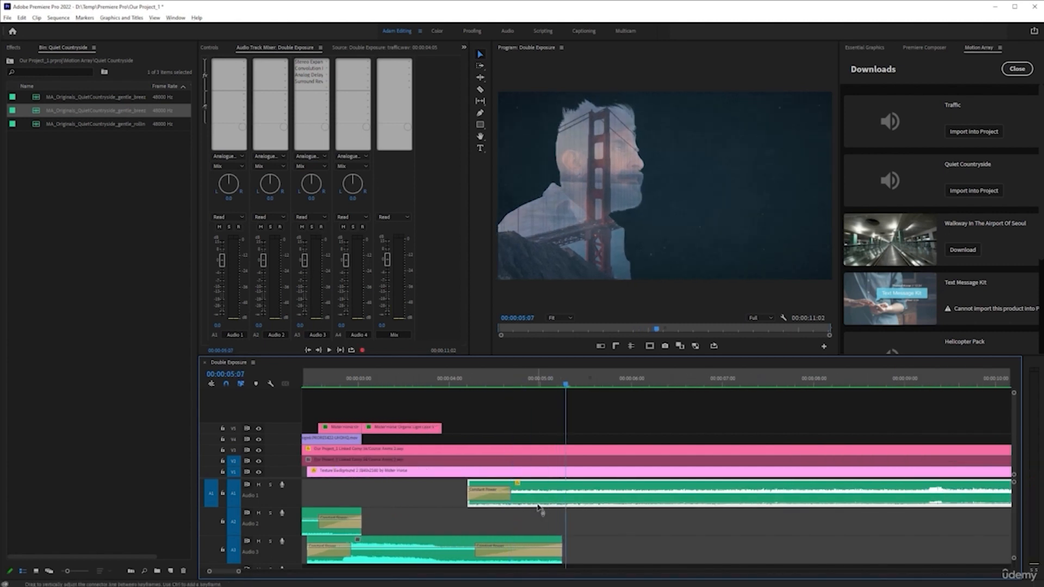
key("space")
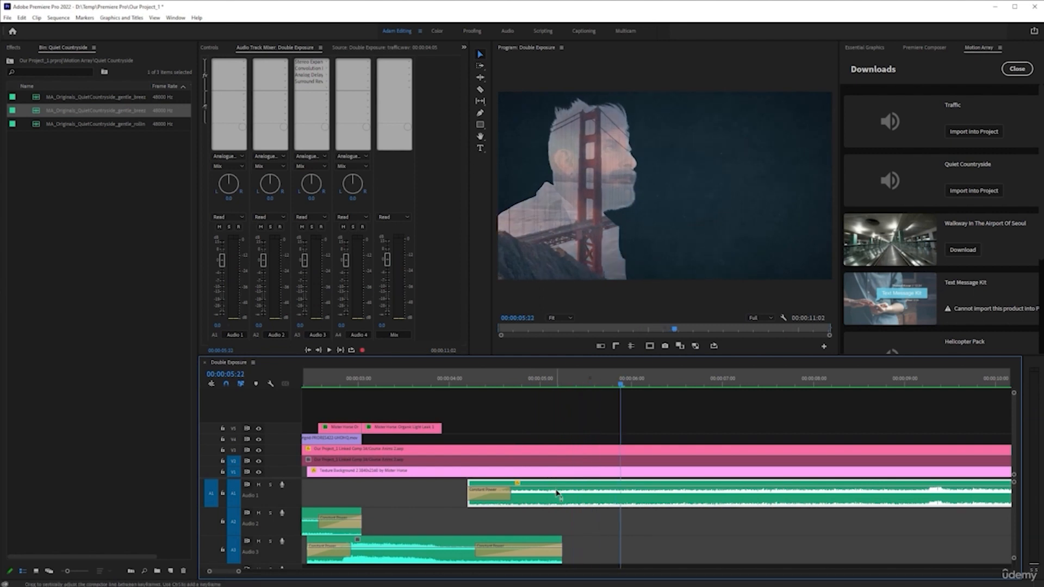
key("space")
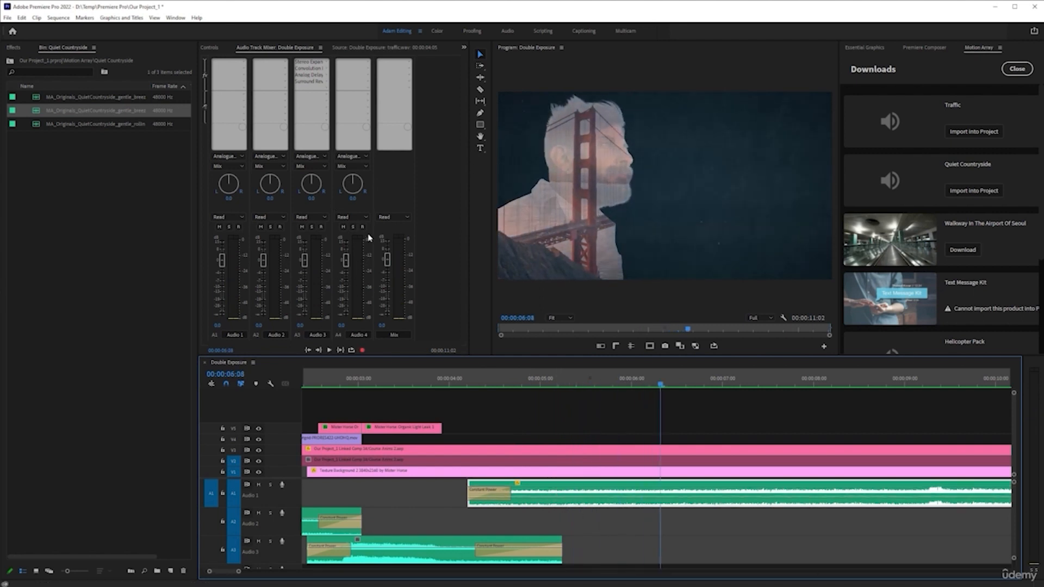
Raise the Audio 1 clip's volume line back up and show its Panner Balance keyframes.
left_click_drag(576, 497, 576, 487)
right_click(547, 496)
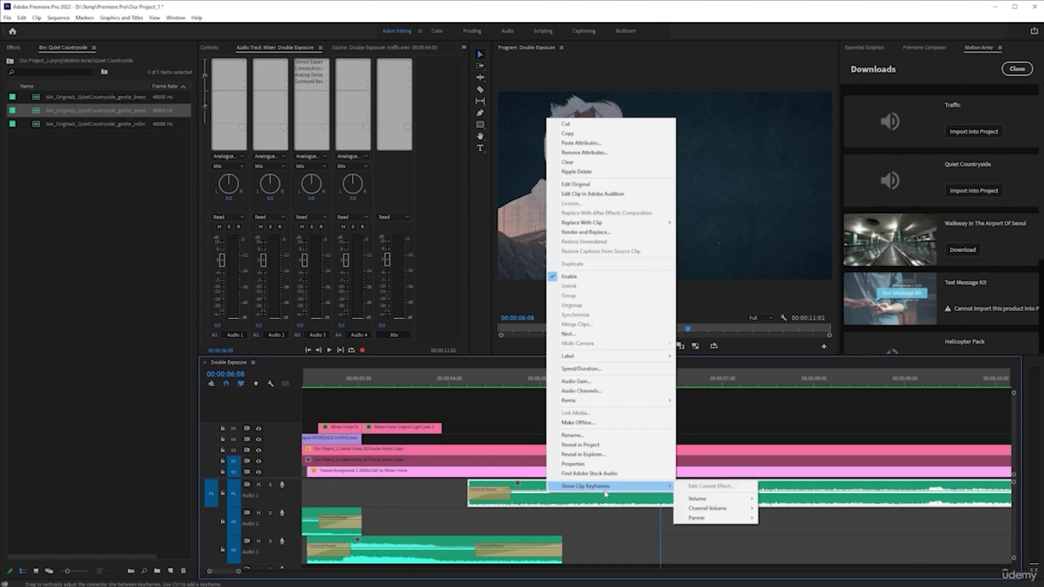
mouse_move(590, 487)
mouse_move(707, 518)
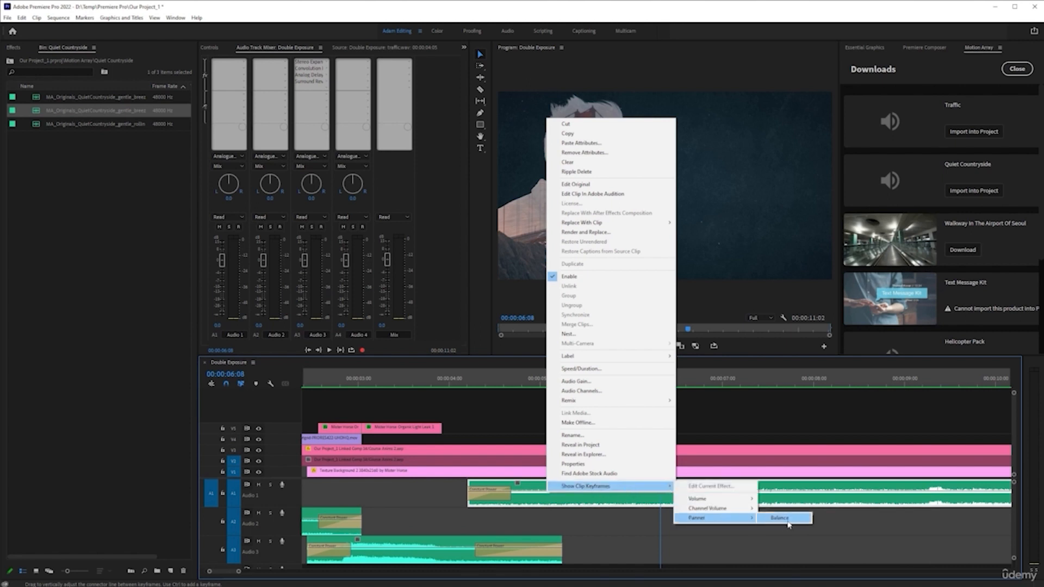
left_click(783, 518)
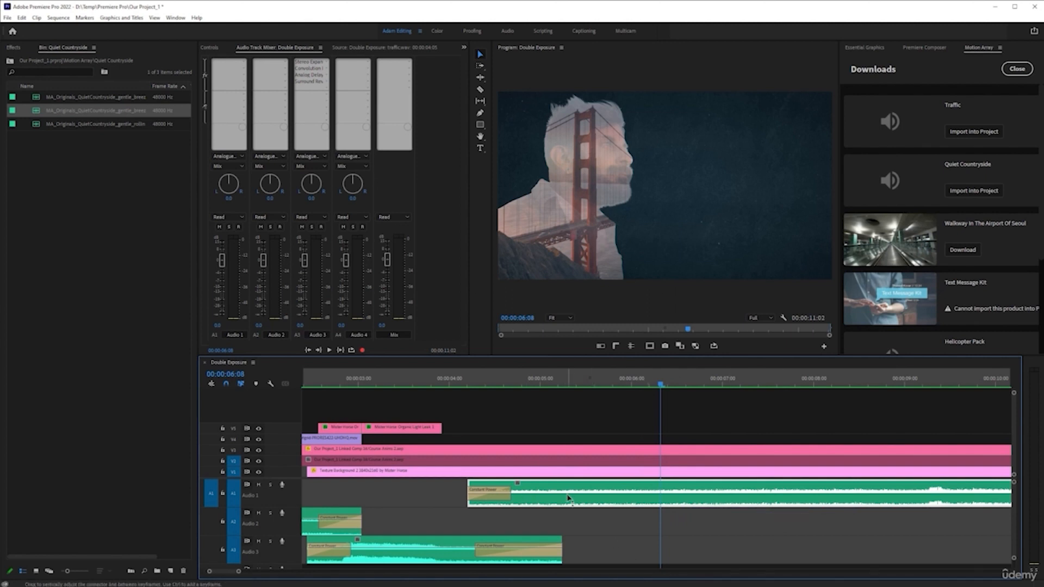
Show the Audio 1 clip's Panner Balance keyframes and drag its balance line upward.
right_click(592, 496)
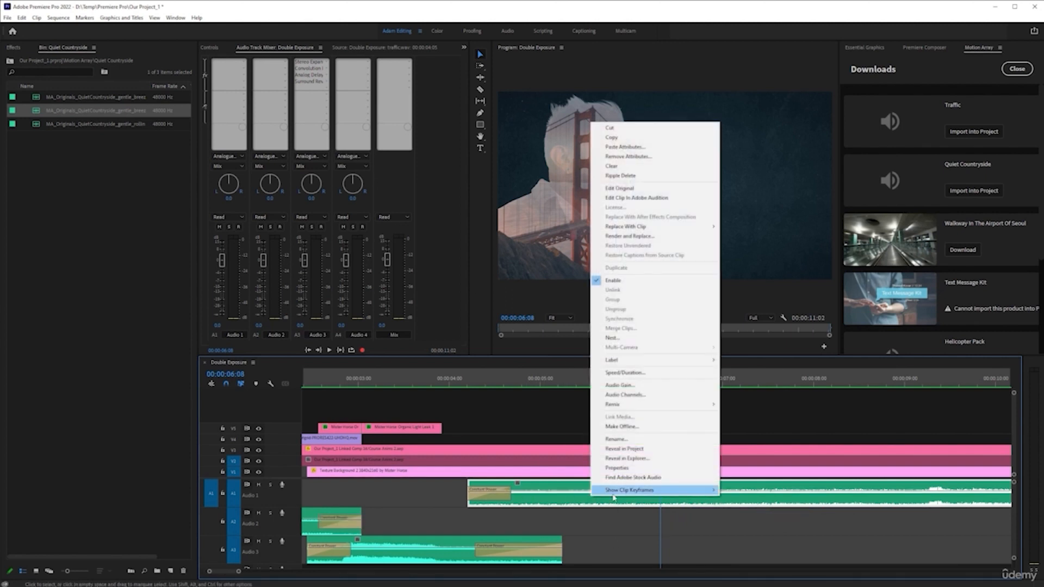
mouse_move(655, 493)
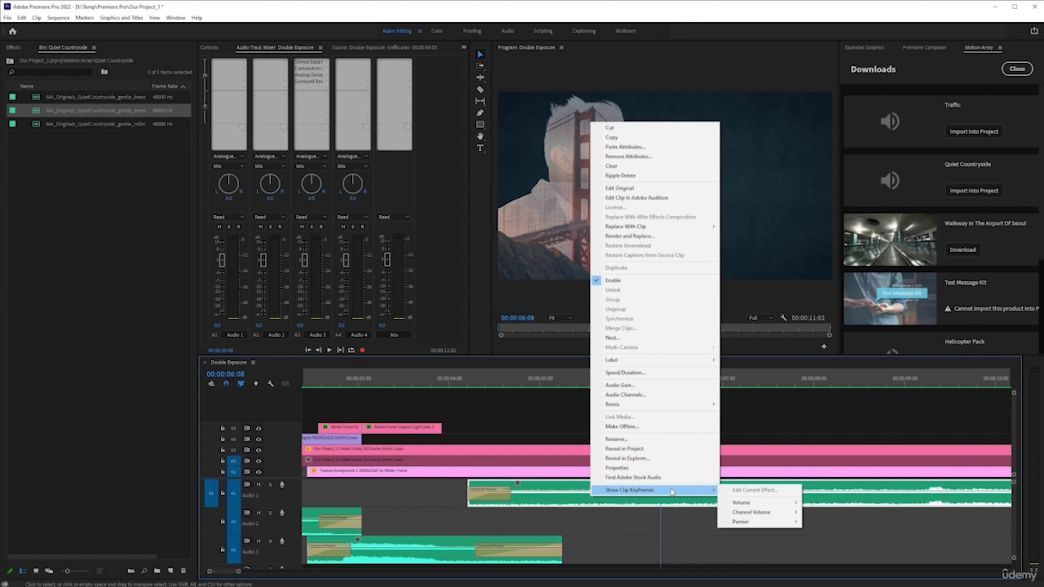
mouse_move(768, 526)
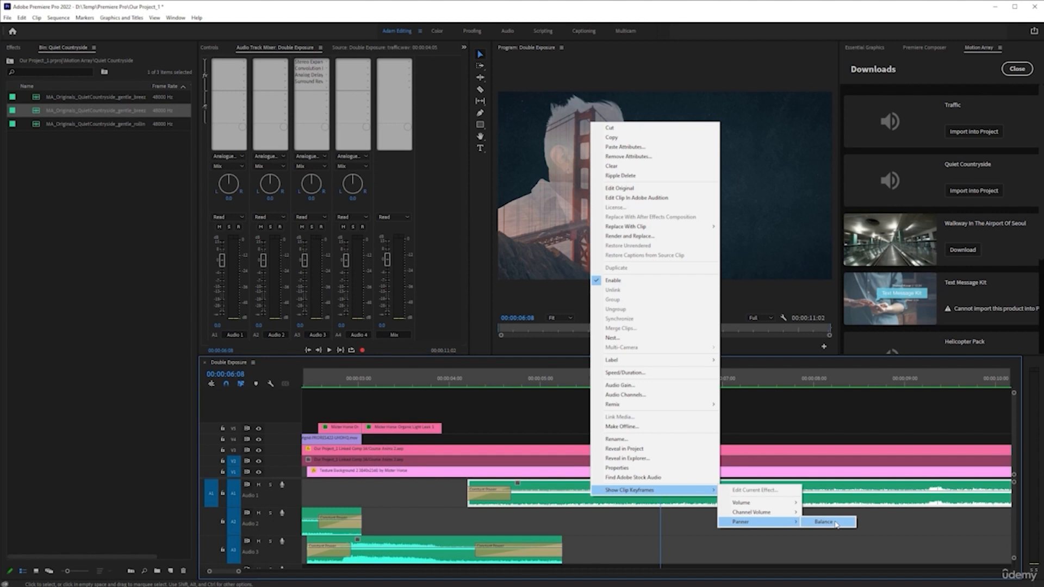
left_click(836, 523)
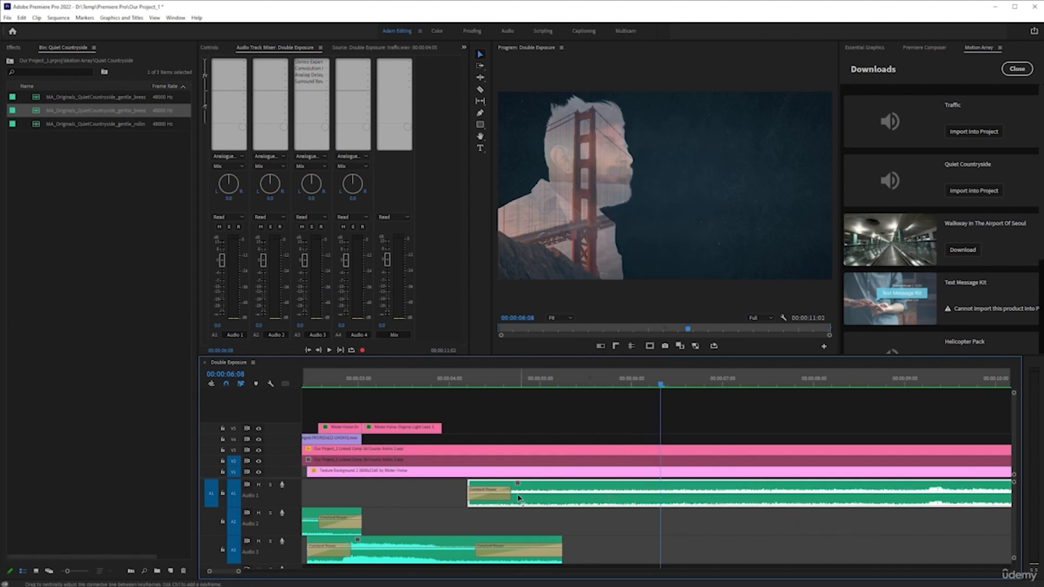
left_click_drag(518, 494, 525, 471)
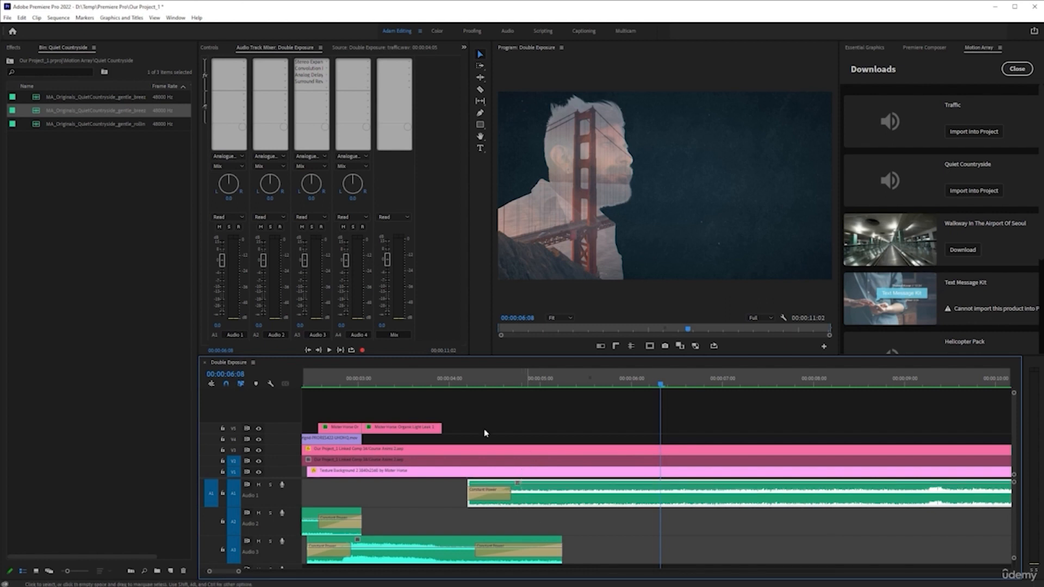
Play back the sequence from around the middle of the Audio 1 clip to review the balance.
left_click(531, 390)
key("space")
key("space")
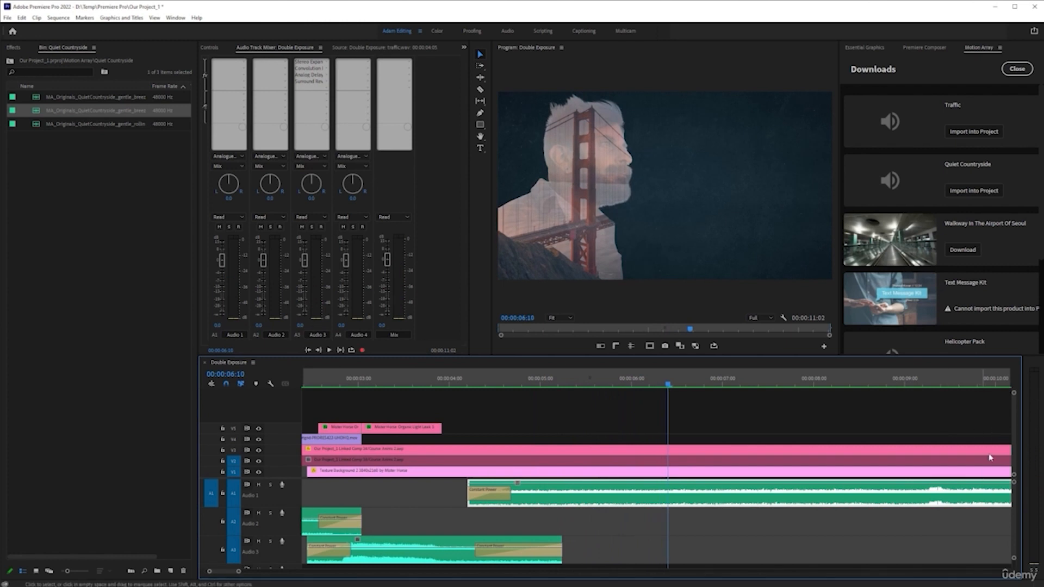
key("space")
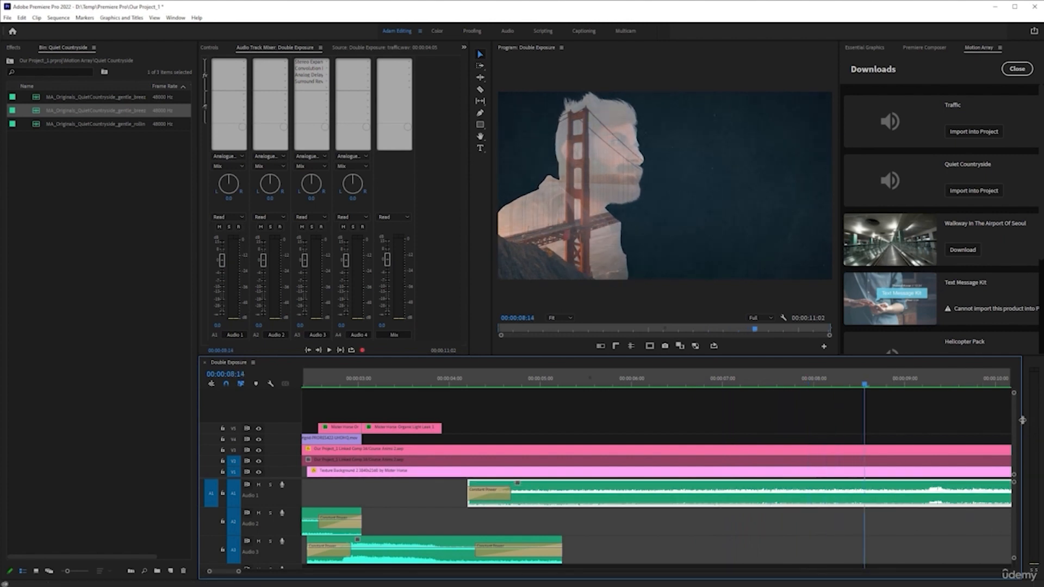
Examine the end of the sequence across all tracks in the timeline.
left_click_drag(1022, 420, 920, 416)
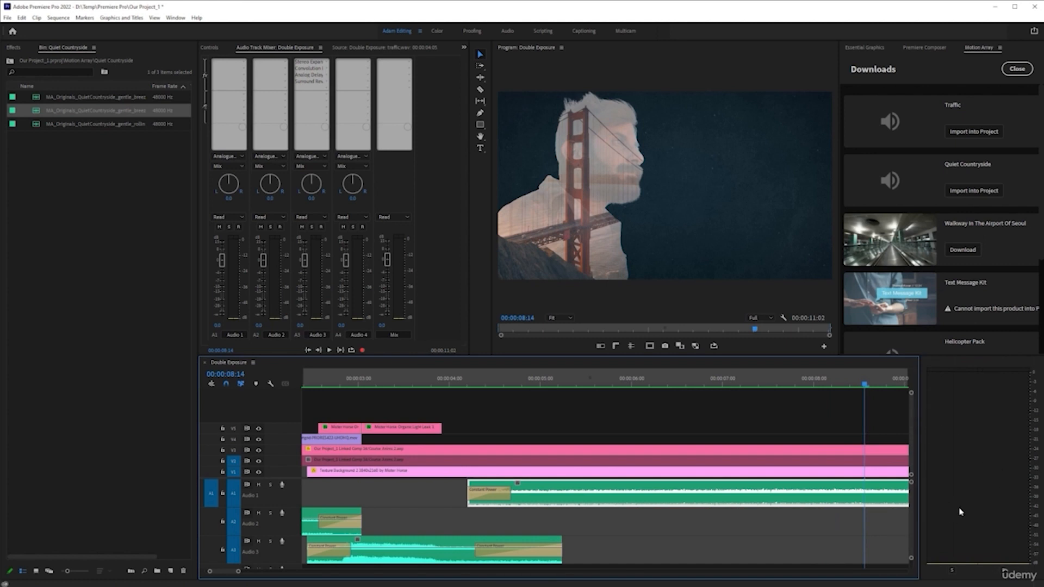
key("space")
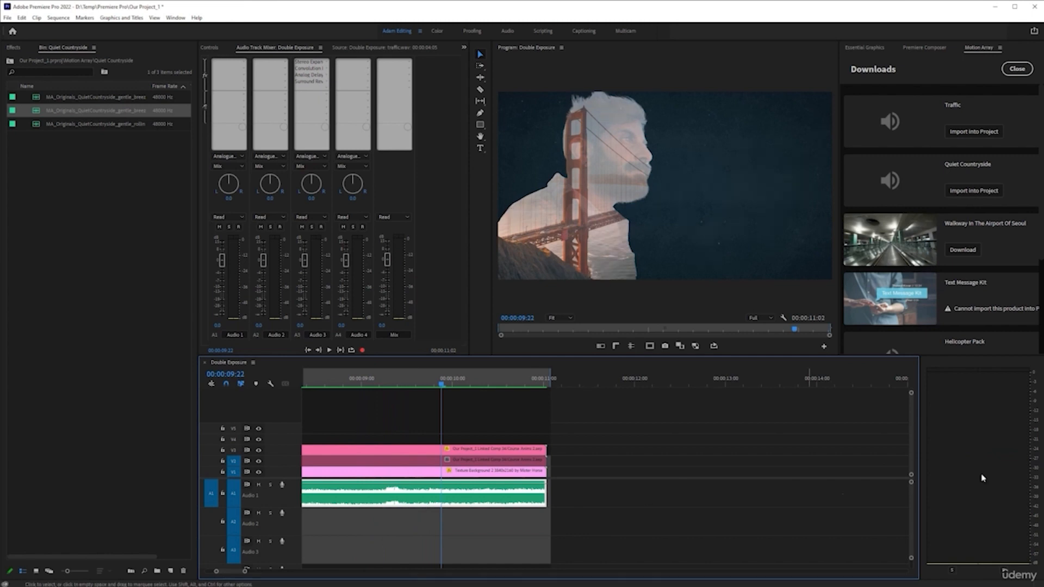
scroll(531, 446, "down", 2)
scroll(525, 463, "up", 10)
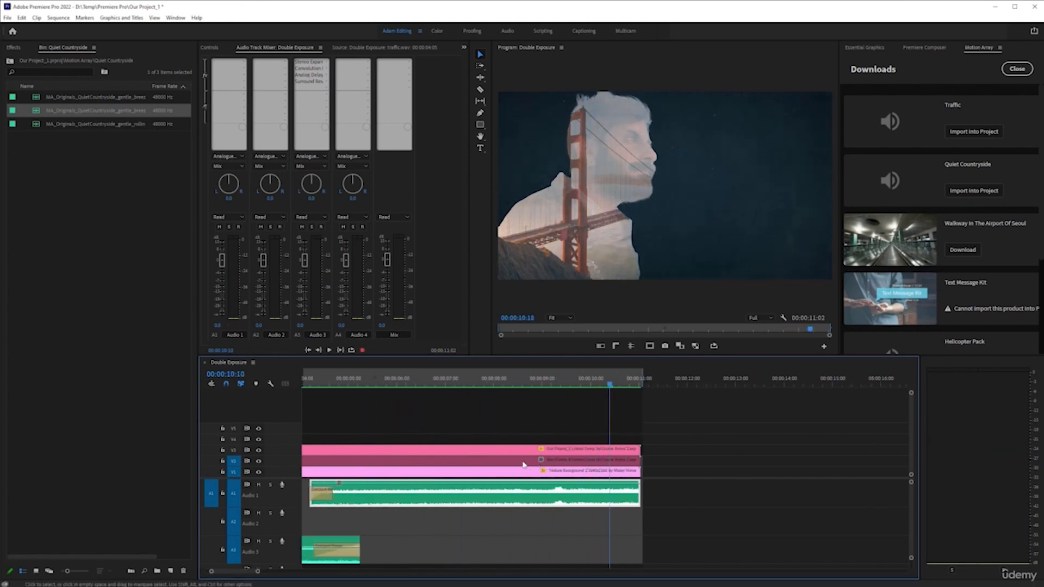
scroll(525, 465, "down", 1)
scroll(400, 482, "up", 3)
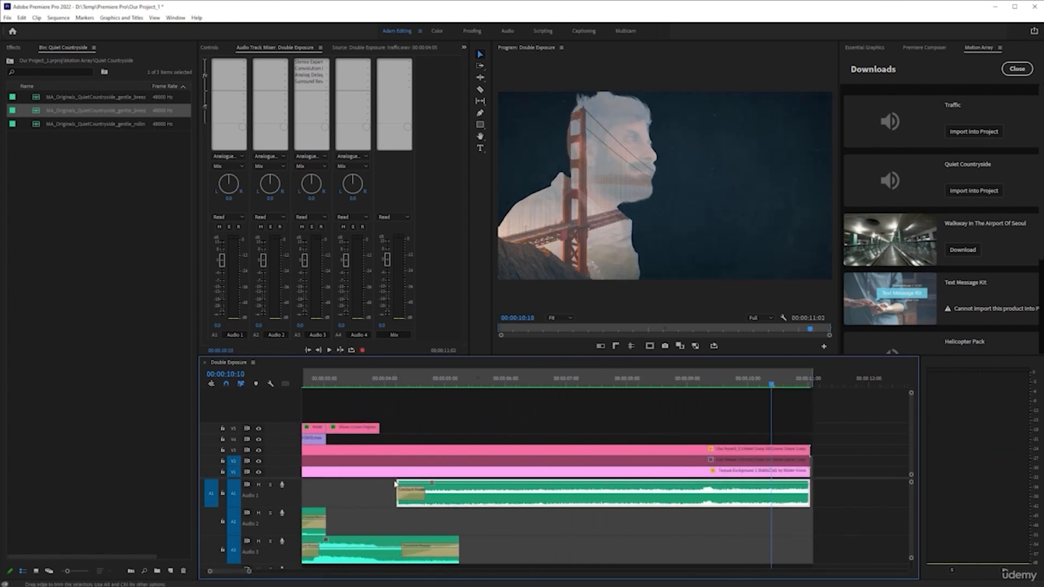
left_click_drag(922, 434, 1023, 434)
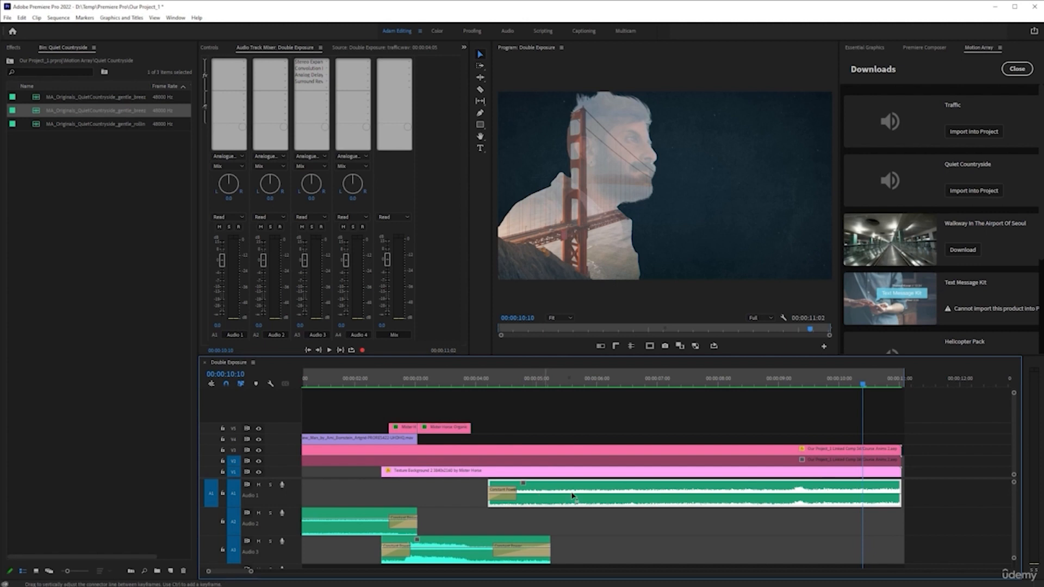
scroll(510, 492, "up", 2)
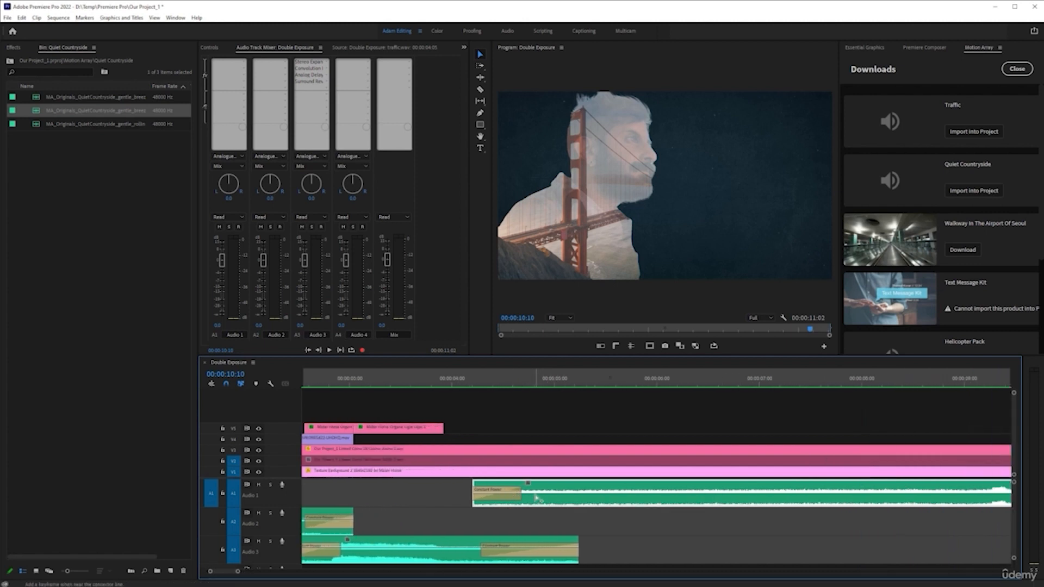
scroll(552, 500, "down", 2)
scroll(565, 508, "down", 1)
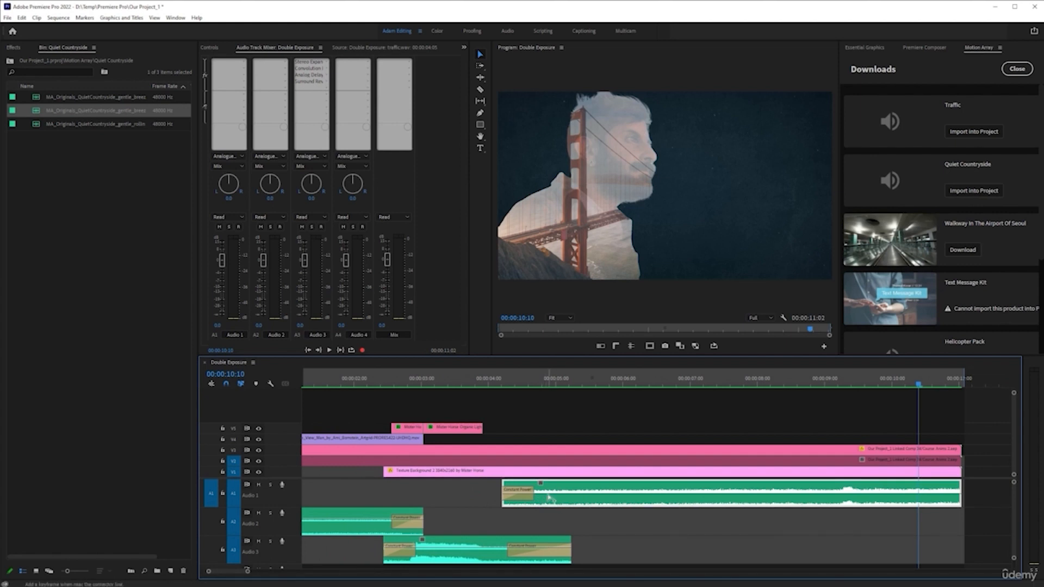
Save the project and nudge the Audio 1 clip's first keyframe slightly earlier.
key("ctrl+s")
left_click_drag(548, 497, 532, 494)
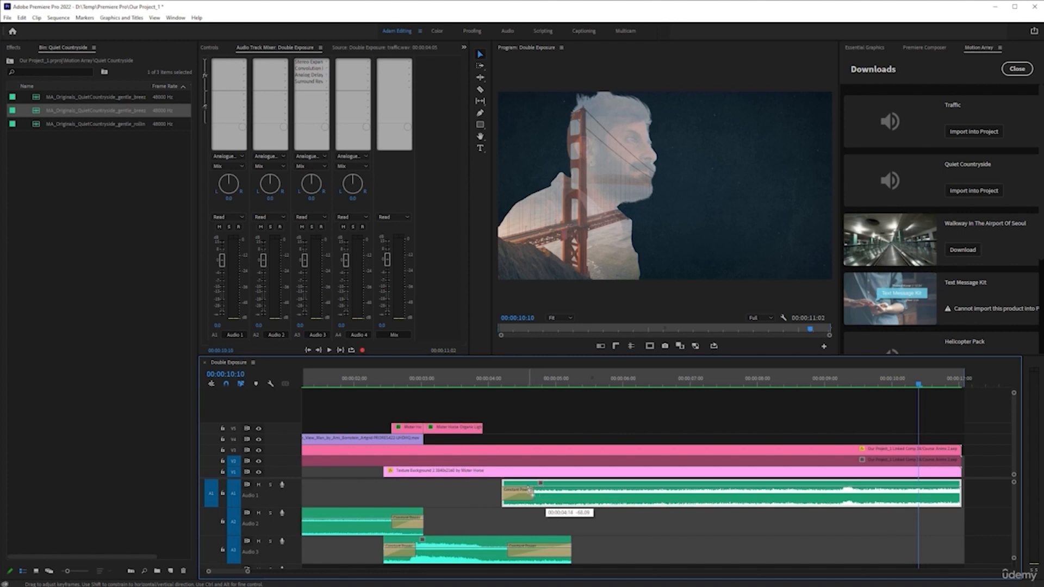
Play back the sequence from about 5 seconds to review the Audio 1 sound.
left_click(600, 385)
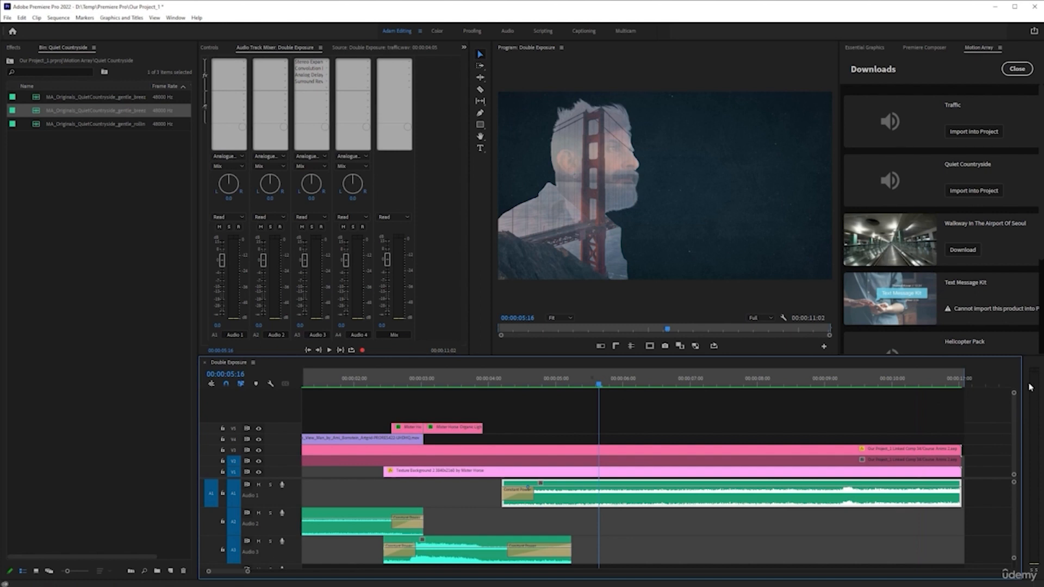
key("space")
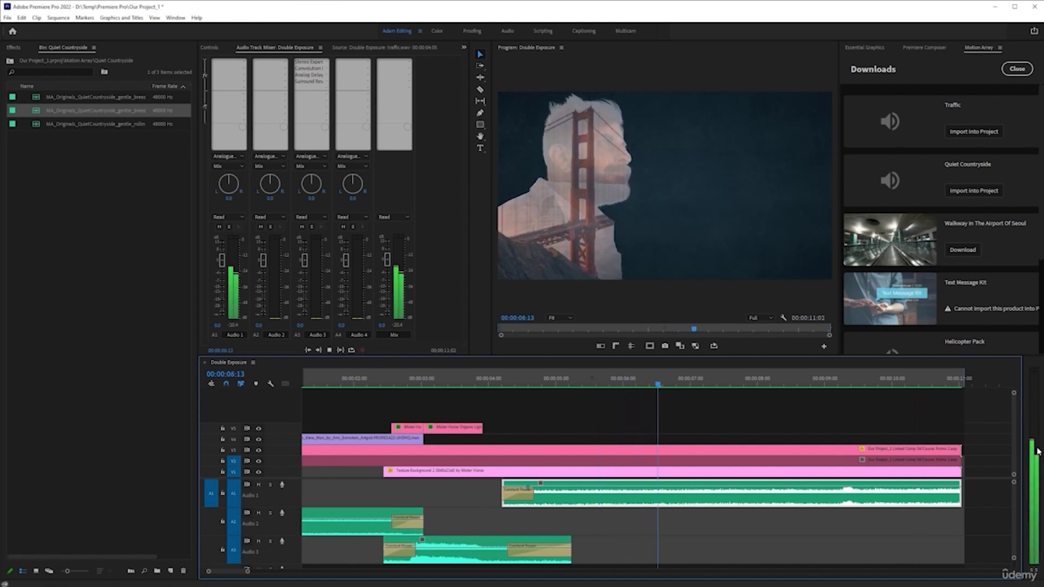
key("space")
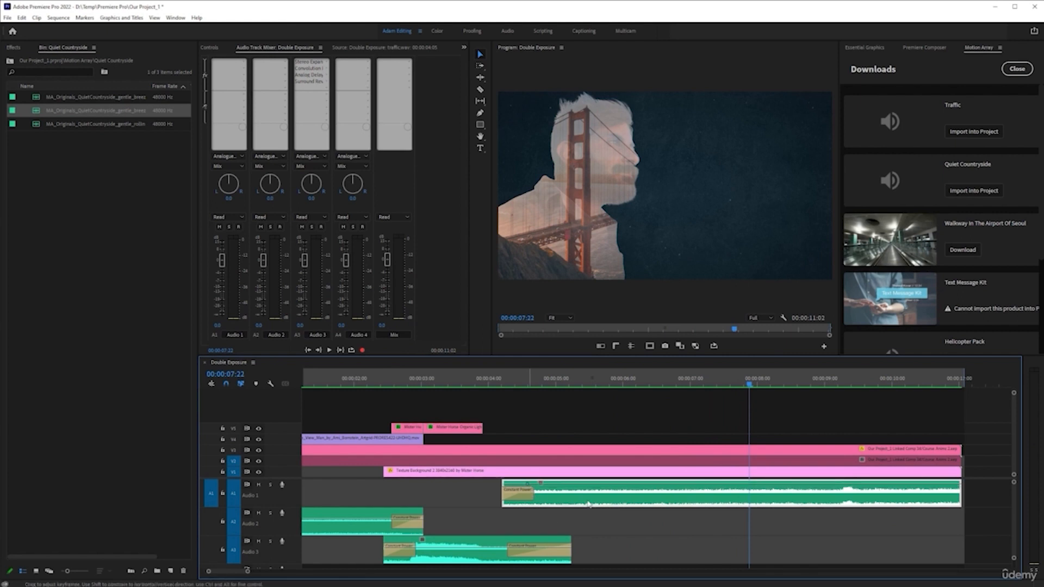
key("space")
key("space")
Add a keyframe near the end of the Audio 1 clip and pull it down to fade the sound.
key("minus")
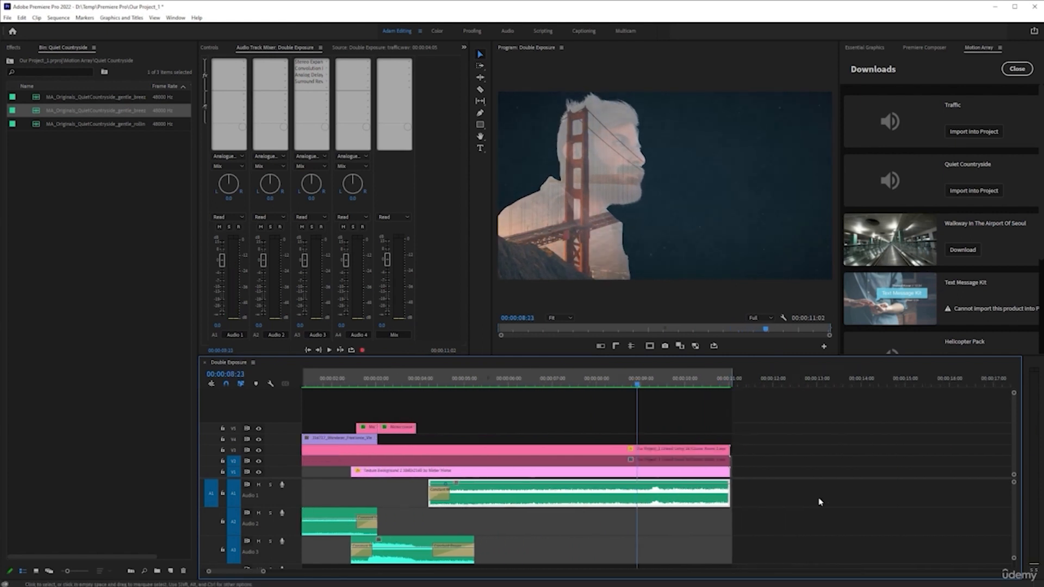
left_click(653, 485, "ctrl")
mouse_move(653, 485)
left_mouse_down()
mouse_move(732, 510)
mouse_move(658, 503)
left_mouse_up()
Play back the sequence from about 4 seconds to review the fade.
left_click(429, 384)
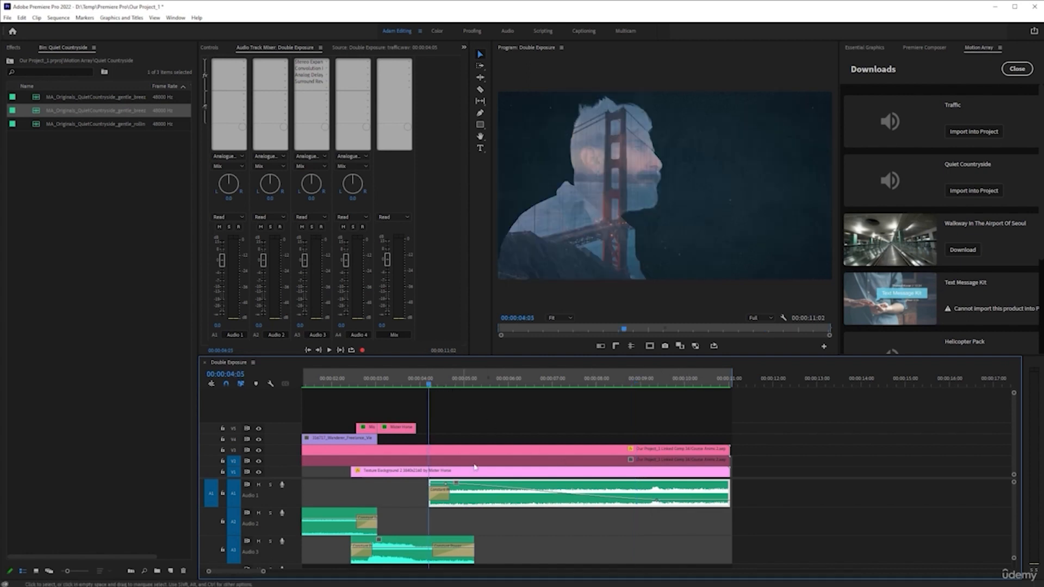
key("space")
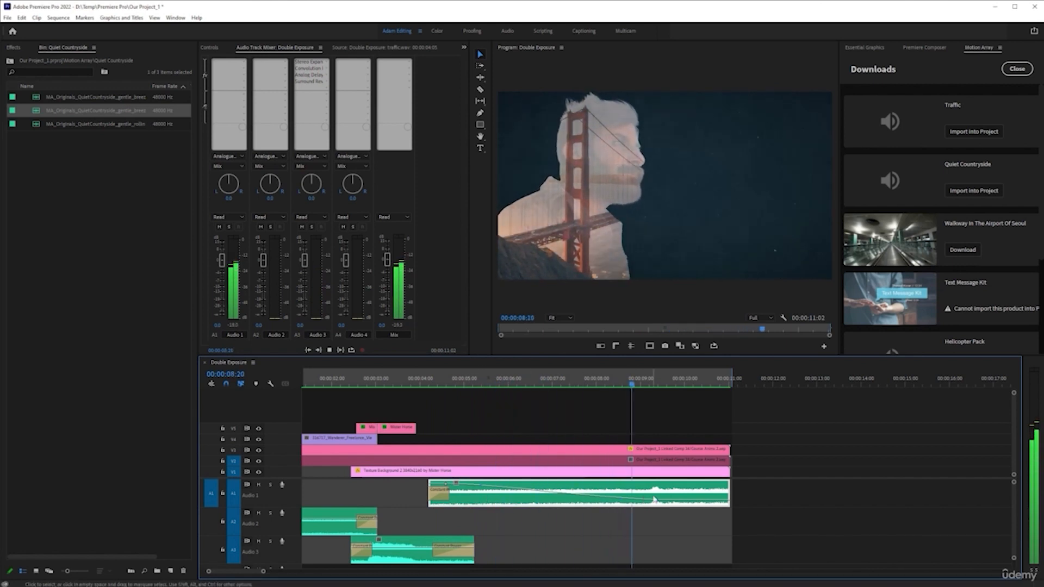
key("space")
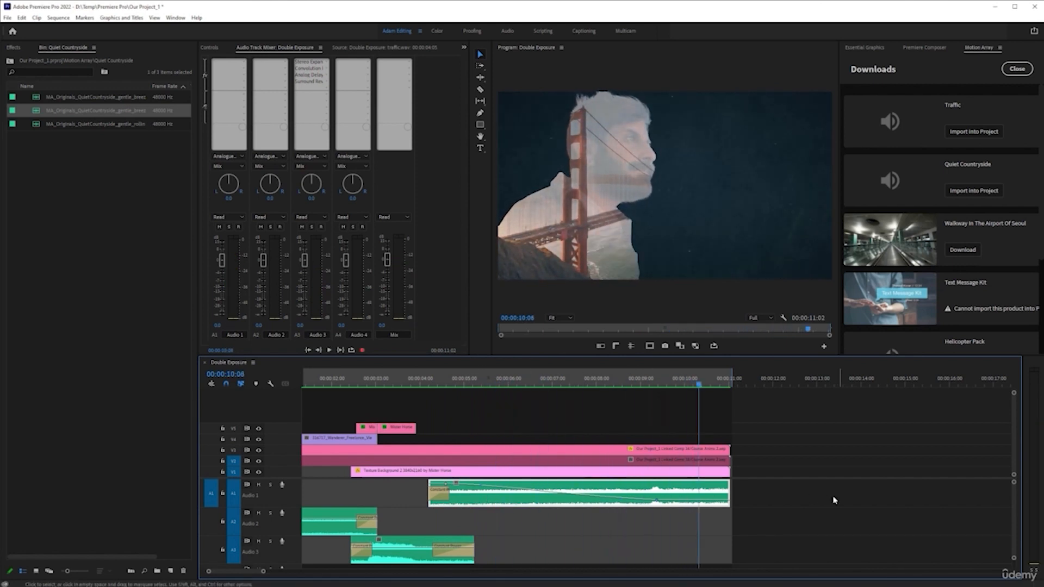
Add another keyframe at about 10:07 on the Audio 1 clip, lower it, and play the ending.
left_click(691, 500, "ctrl")
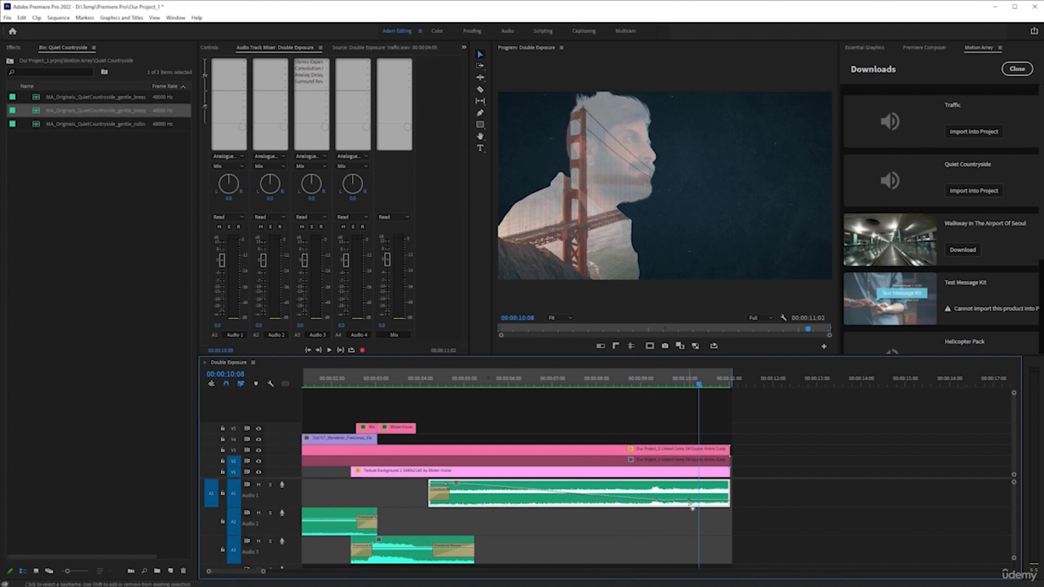
left_click_drag(707, 498, 701, 499)
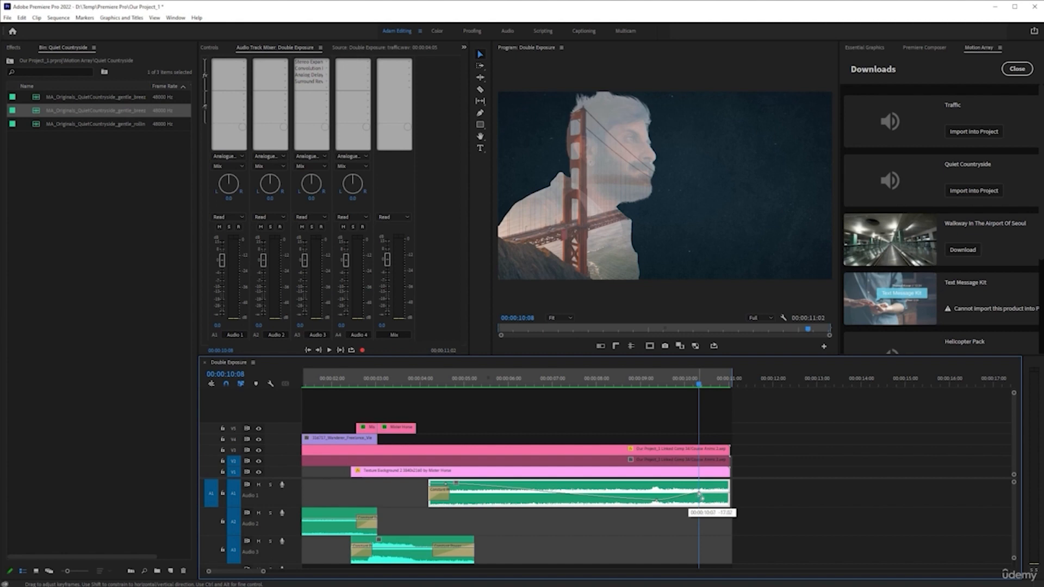
left_click(623, 377)
key("space")
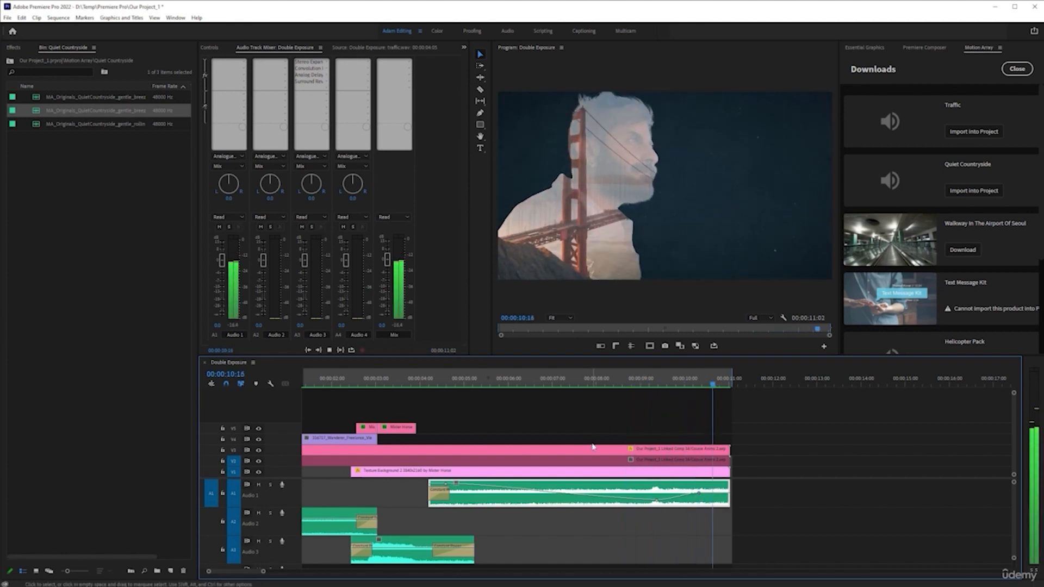
Apply default transitions to the ends of all clips at the end of the sequence.
left_click_drag(783, 431, 719, 513)
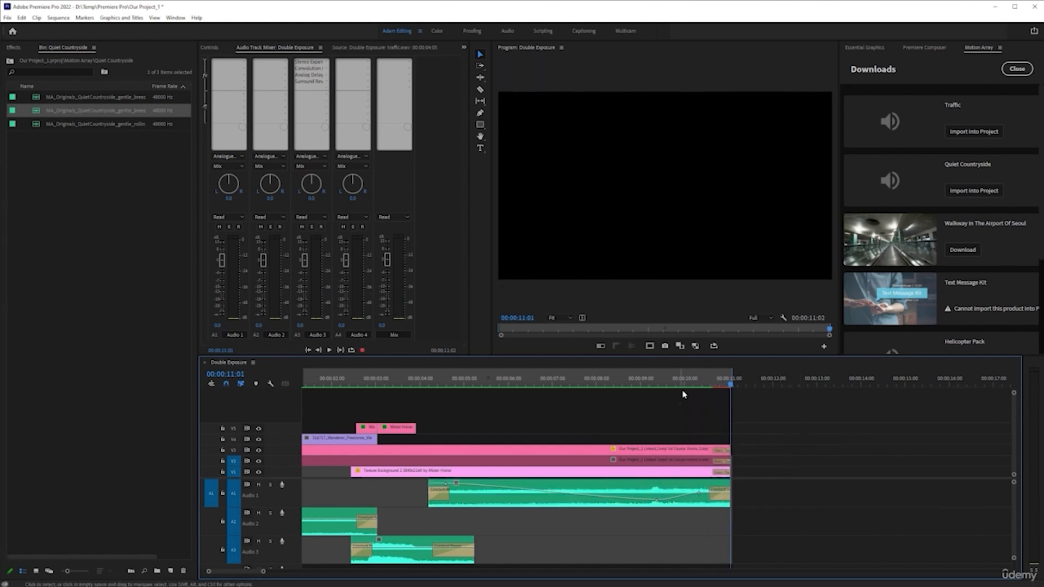
left_click(695, 381)
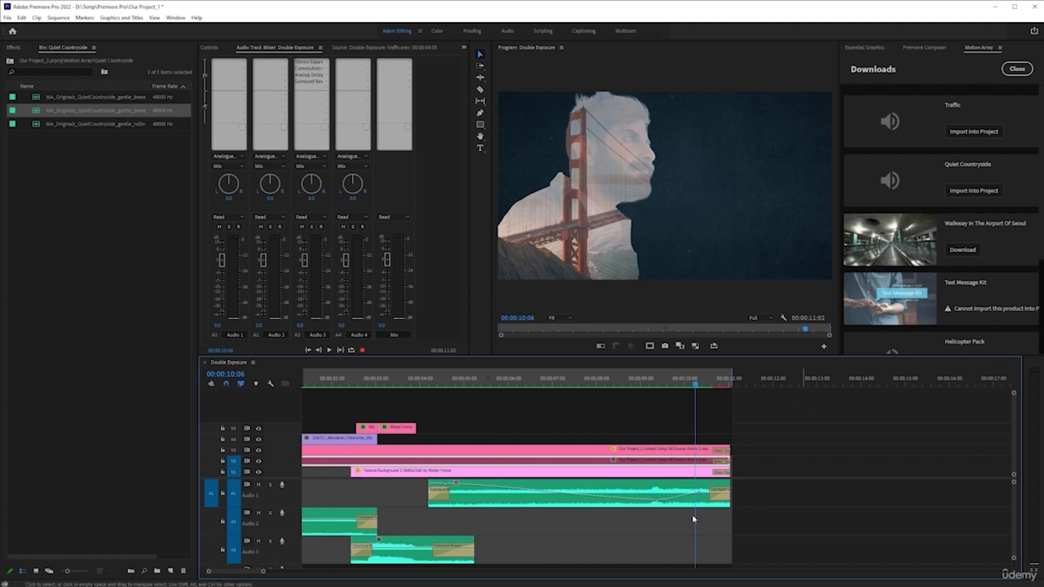
Render the sequence's video previews.
scroll(653, 451, "up", 3)
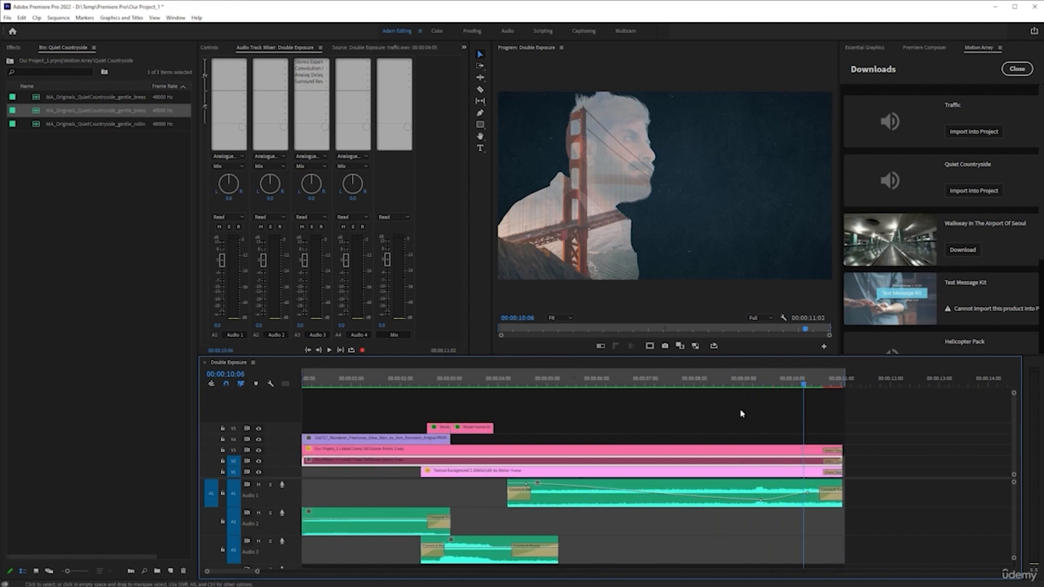
scroll(806, 426, "down", 1)
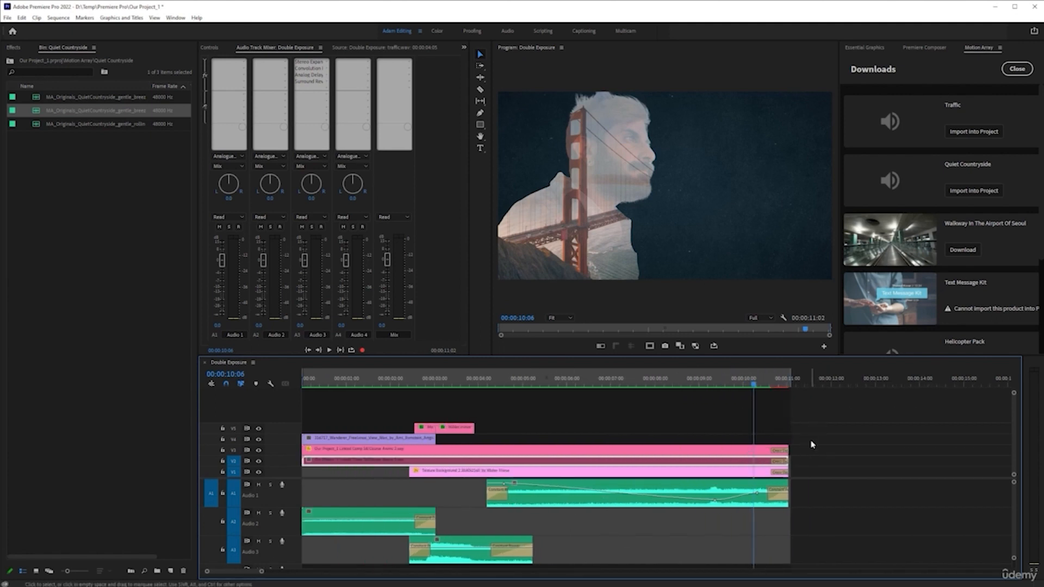
key("Return")
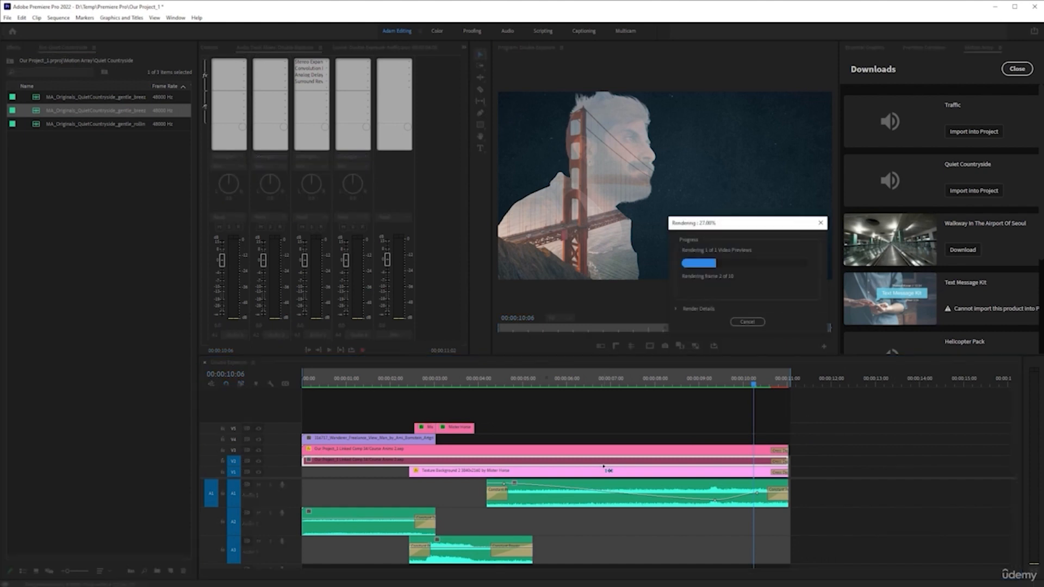
Play the whole sequence from the start to review the final result.
left_click(559, 382)
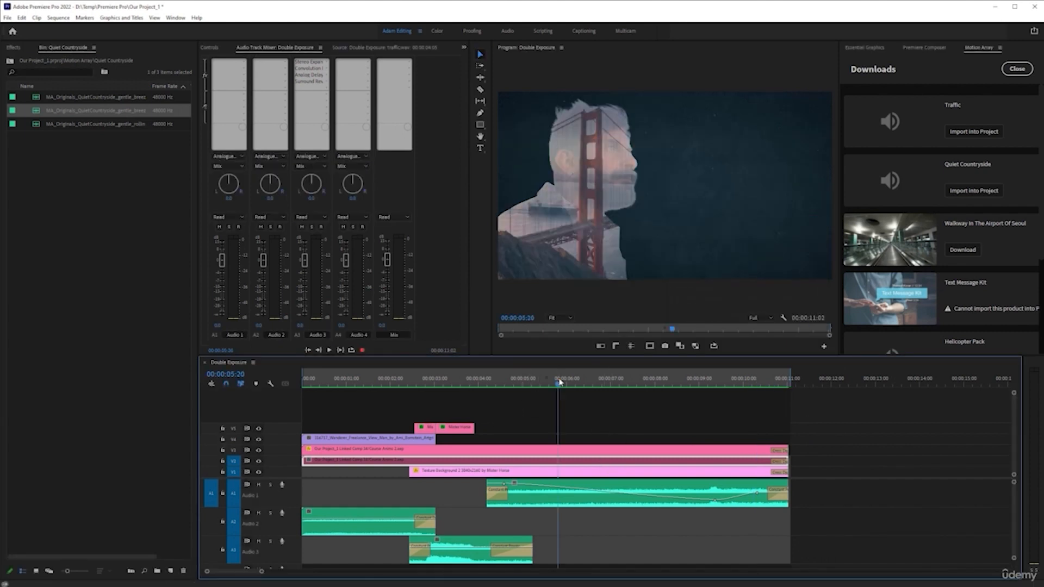
key("Home")
key("space")
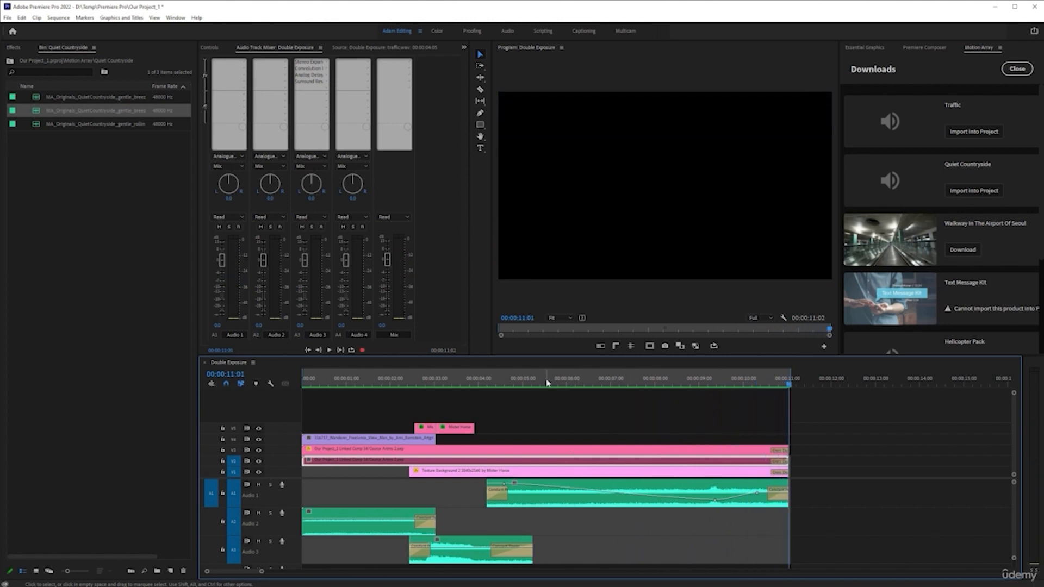
Select the man intro clip on V4 and play through the opening seconds of the sequence to review it.
left_click(475, 384)
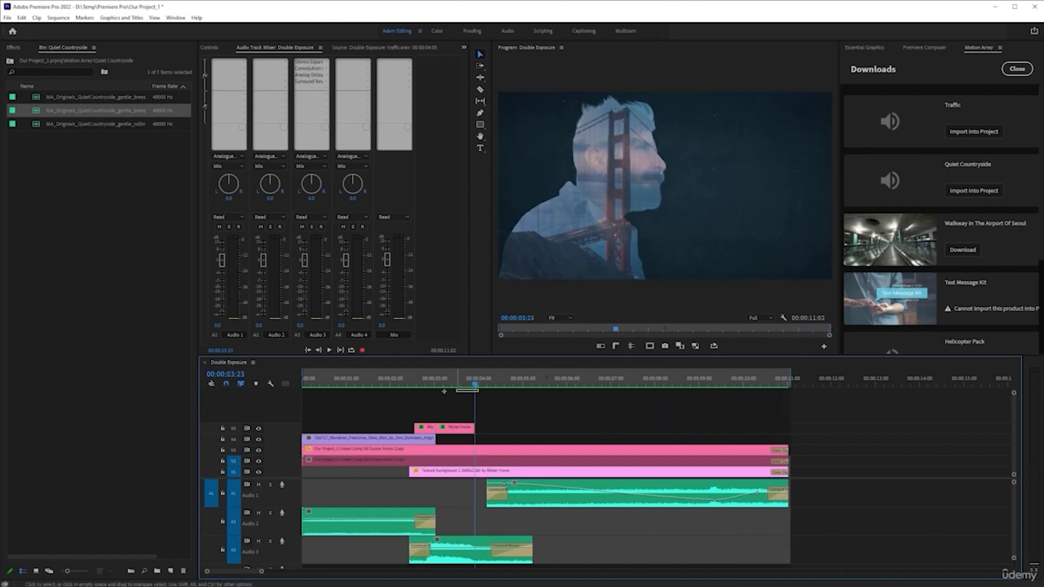
left_click_drag(392, 384, 350, 395)
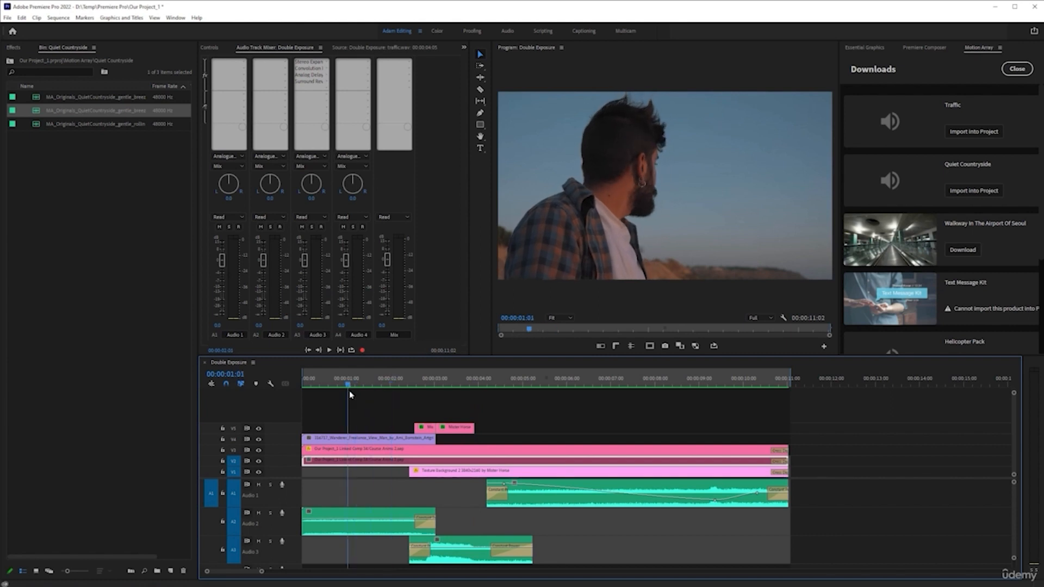
left_click(370, 439)
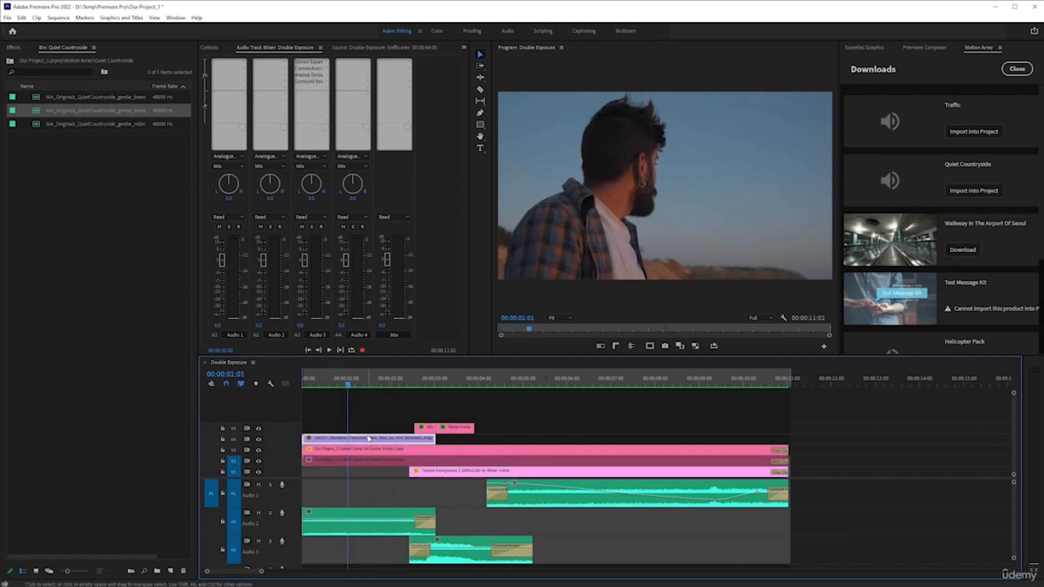
left_click(406, 388)
key("space")
key("space")
left_click(370, 394)
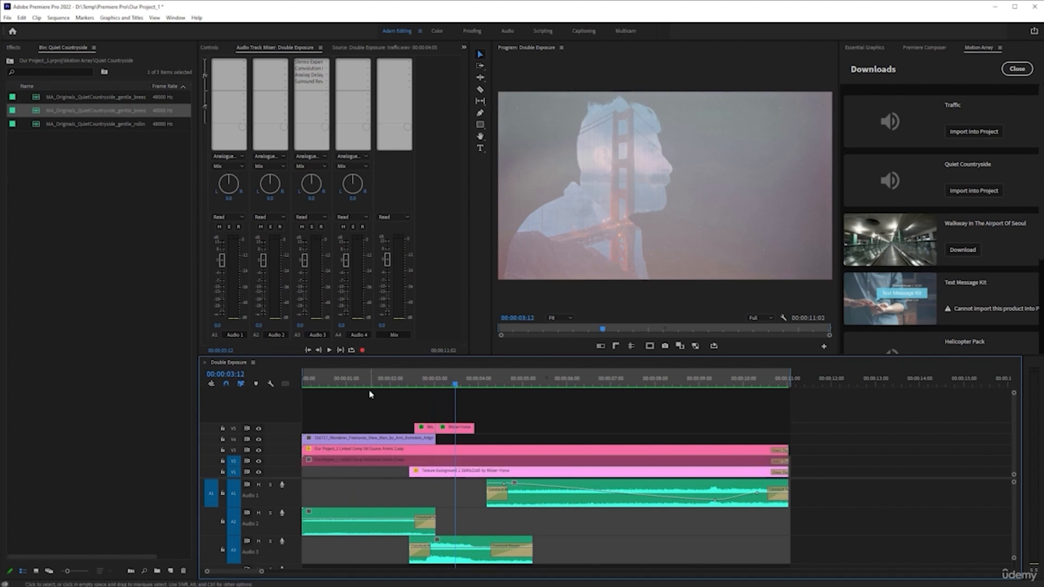
left_click(380, 388)
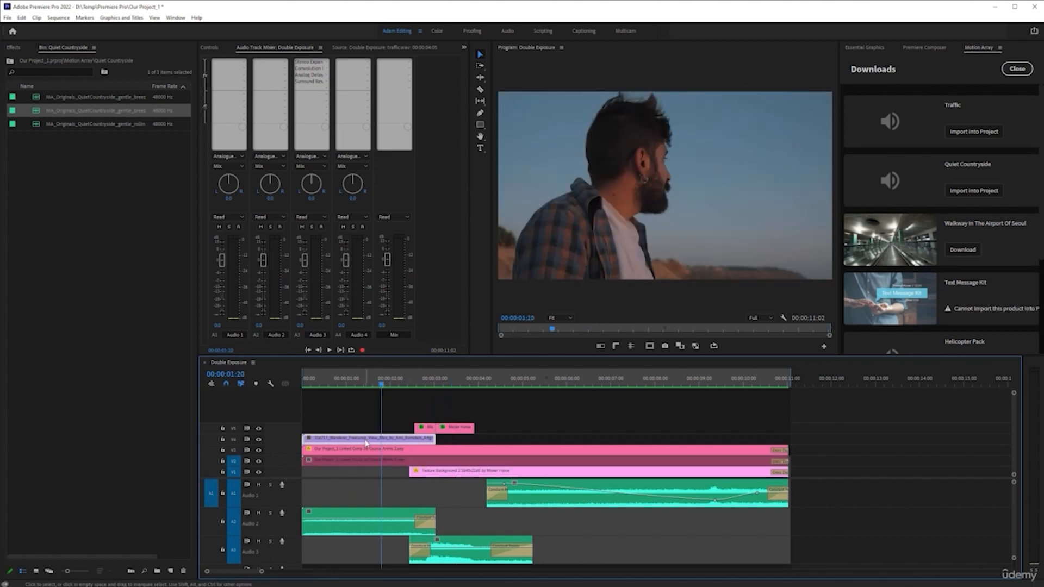
Keyframe the man clip's Position and Scale at about 2:02, then set Scale 135 and Position Y 1447 at the start.
left_click(208, 48)
left_click_drag(380, 389, 393, 387)
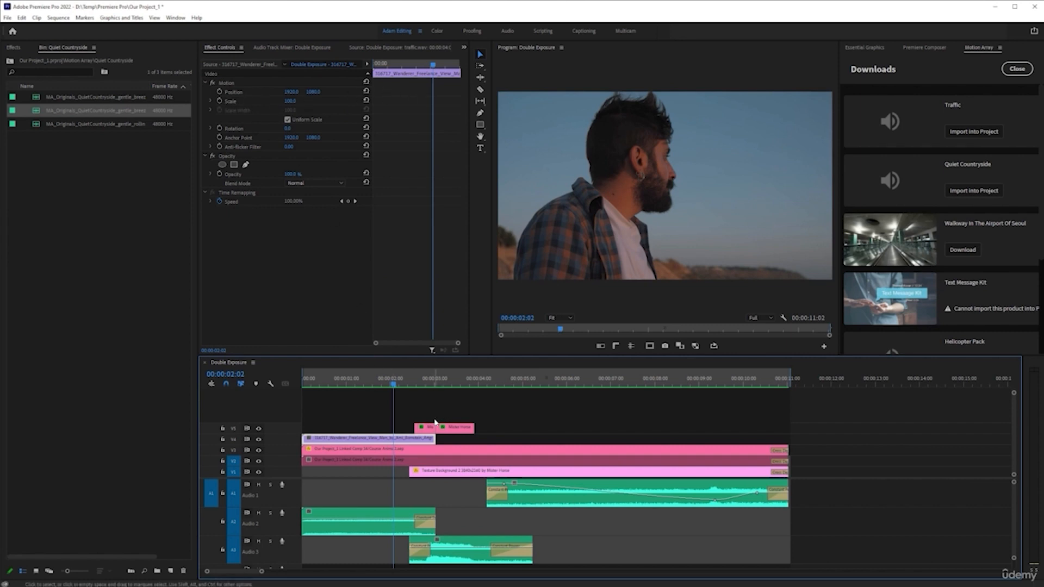
left_click(219, 91)
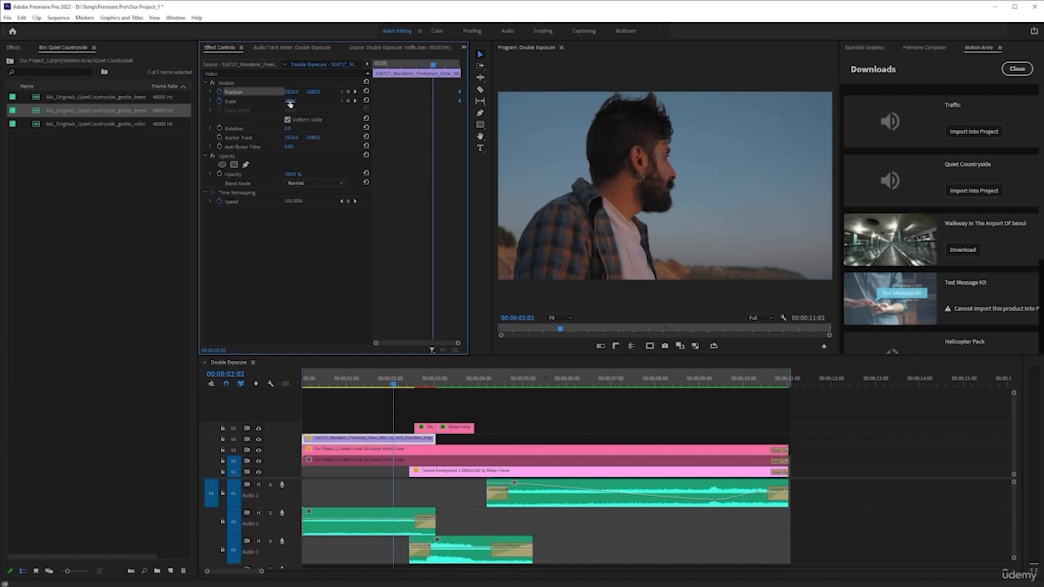
left_click_drag(294, 105, 1, 181)
left_click_drag(322, 375, 24, 377)
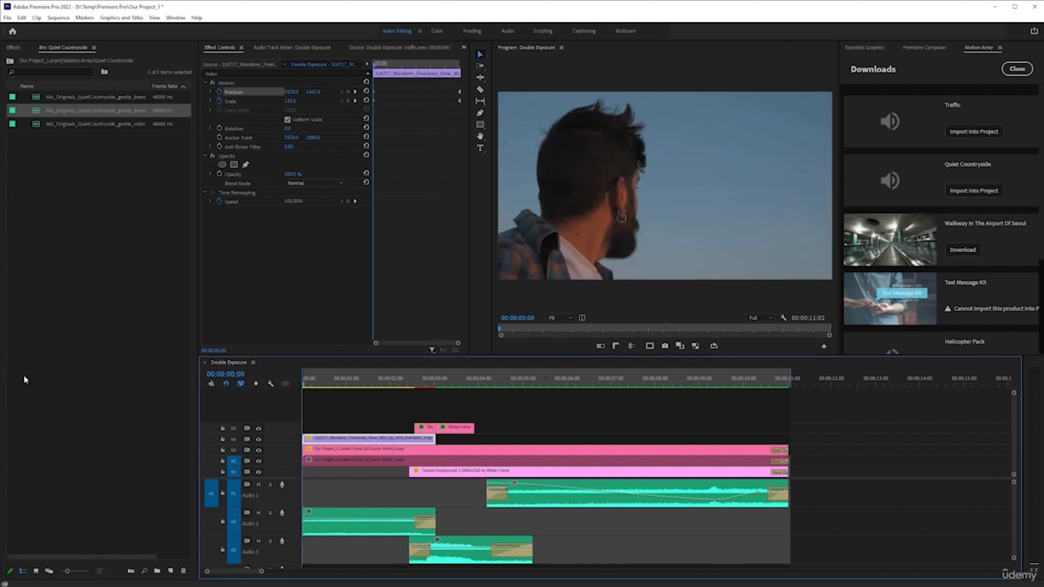
Render the sequence previews and close the Motion Array, Premiere Composer and Essential Graphics panels.
key("Return")
right_click(979, 49)
left_click(985, 55)
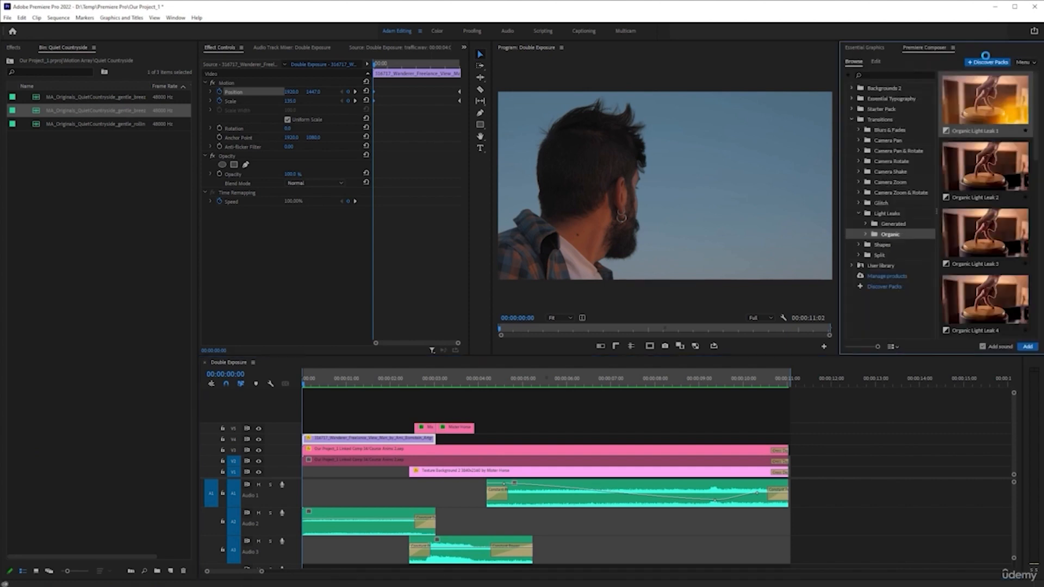
right_click(942, 52)
left_click(960, 55)
right_click(883, 50)
left_click(907, 55)
Play the sequence from the start to review the animated intro, stopping around 7:18.
left_click(258, 384)
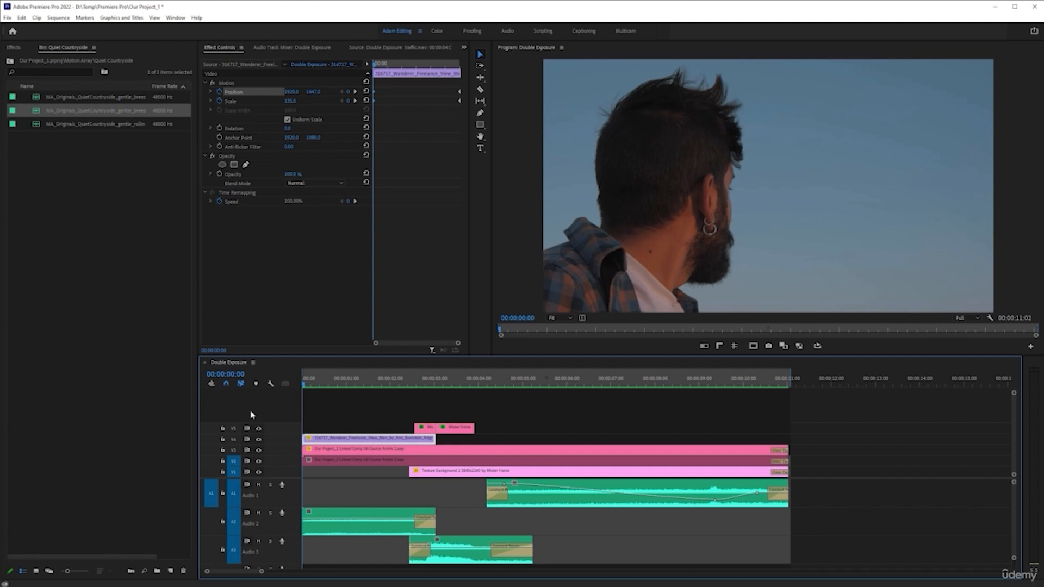
key("space")
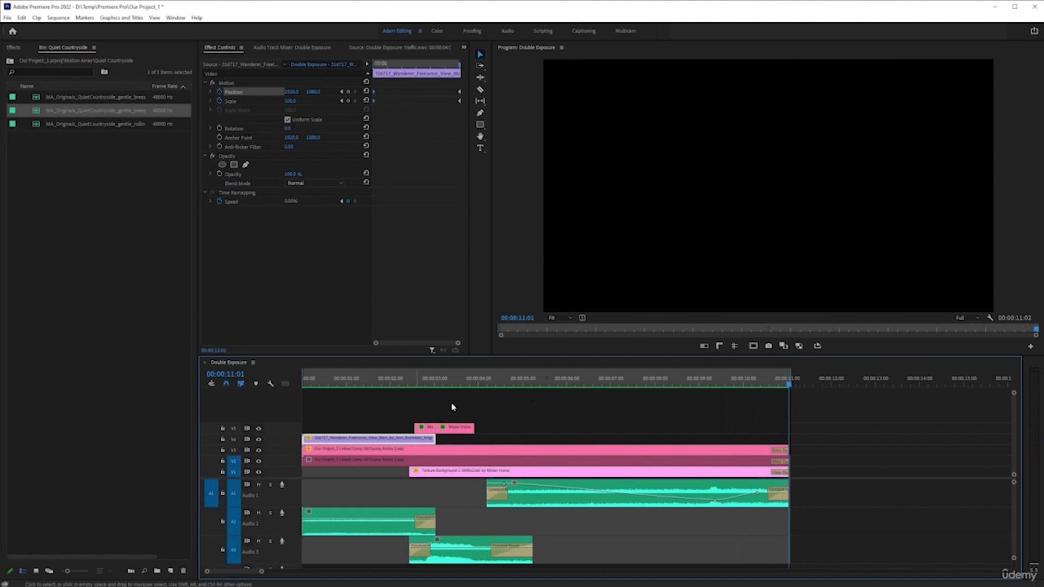
left_click(642, 385)
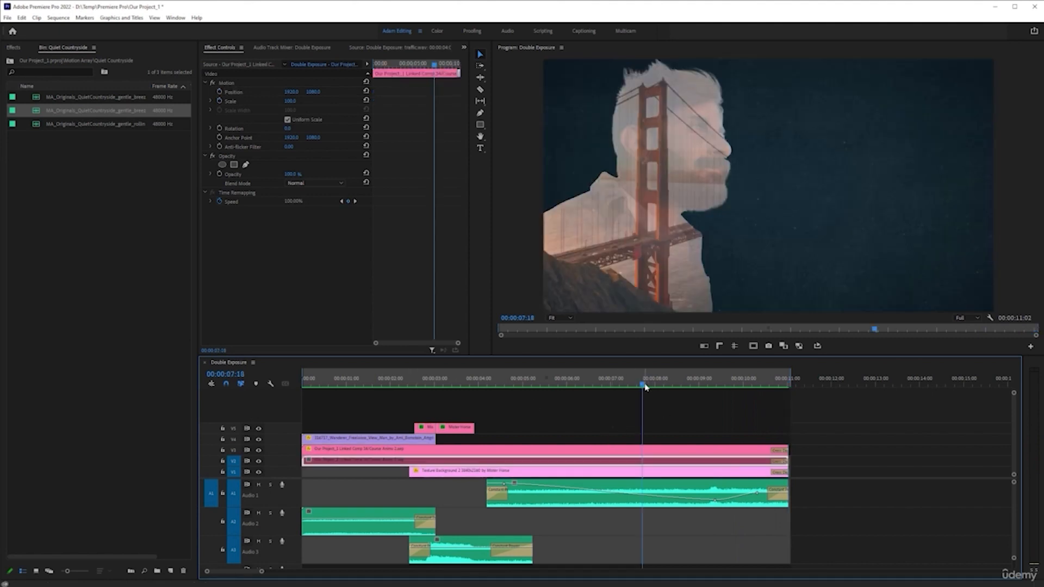